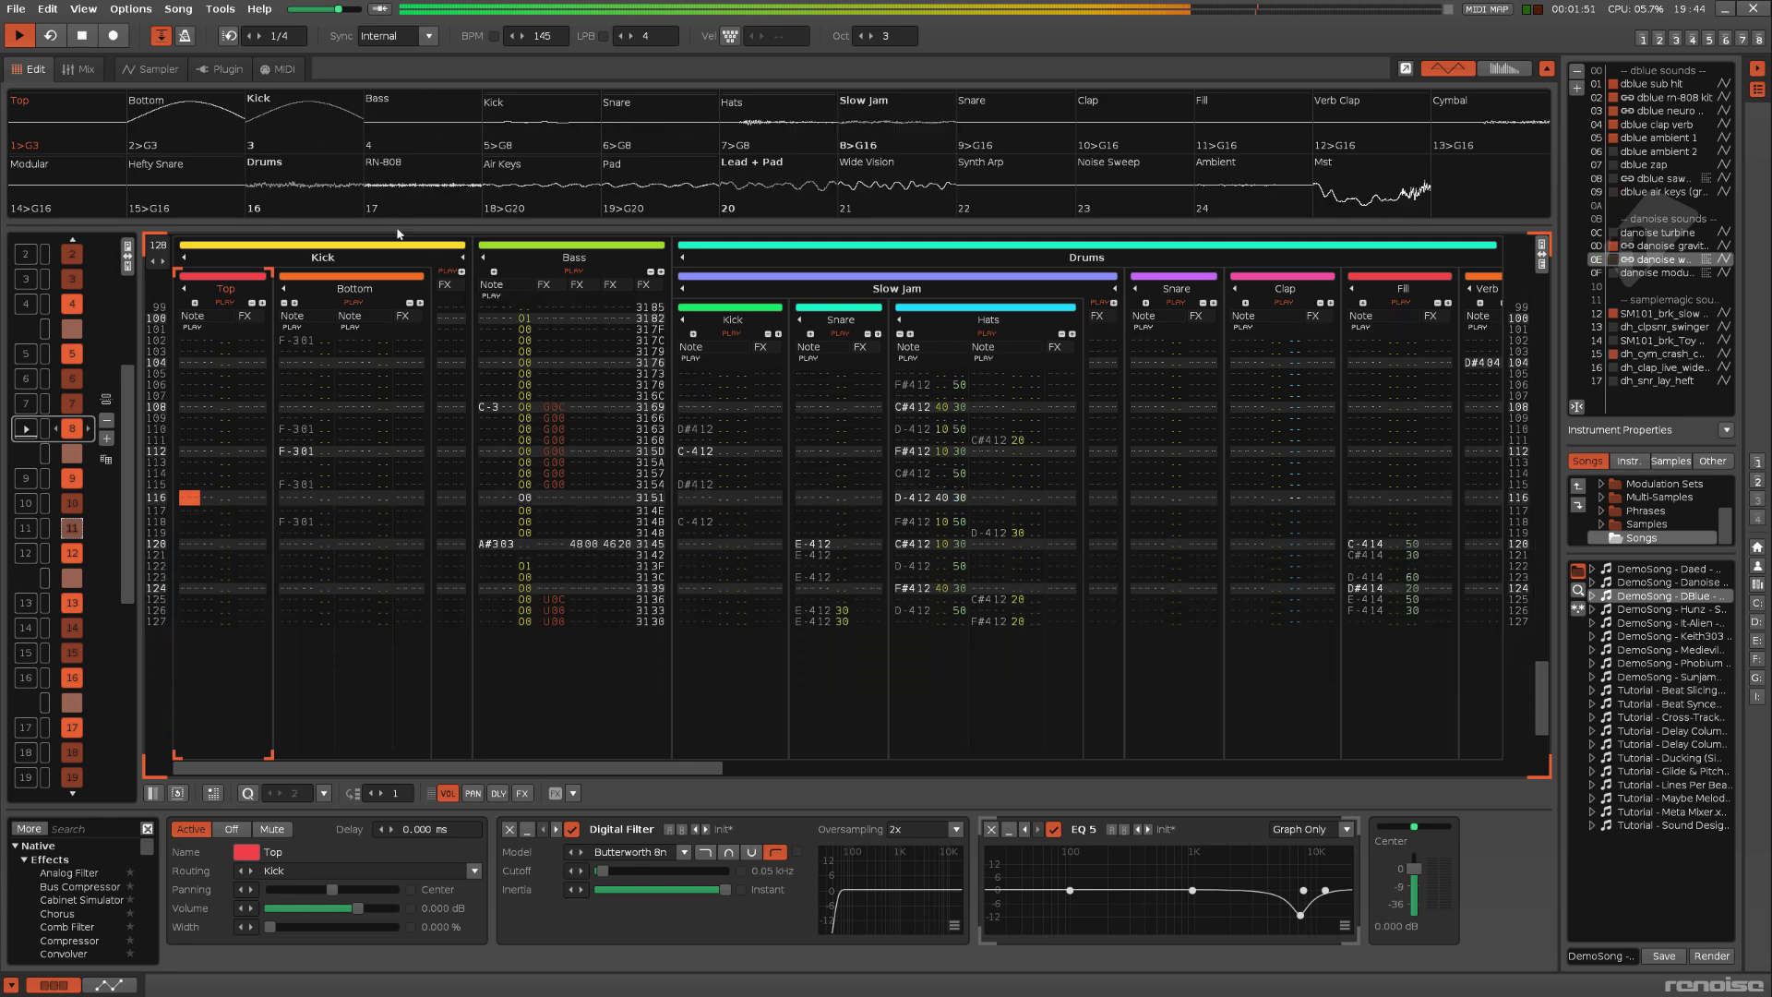
- Switch the Sampler to the Keyzones view and stop the playing song
click(158, 69)
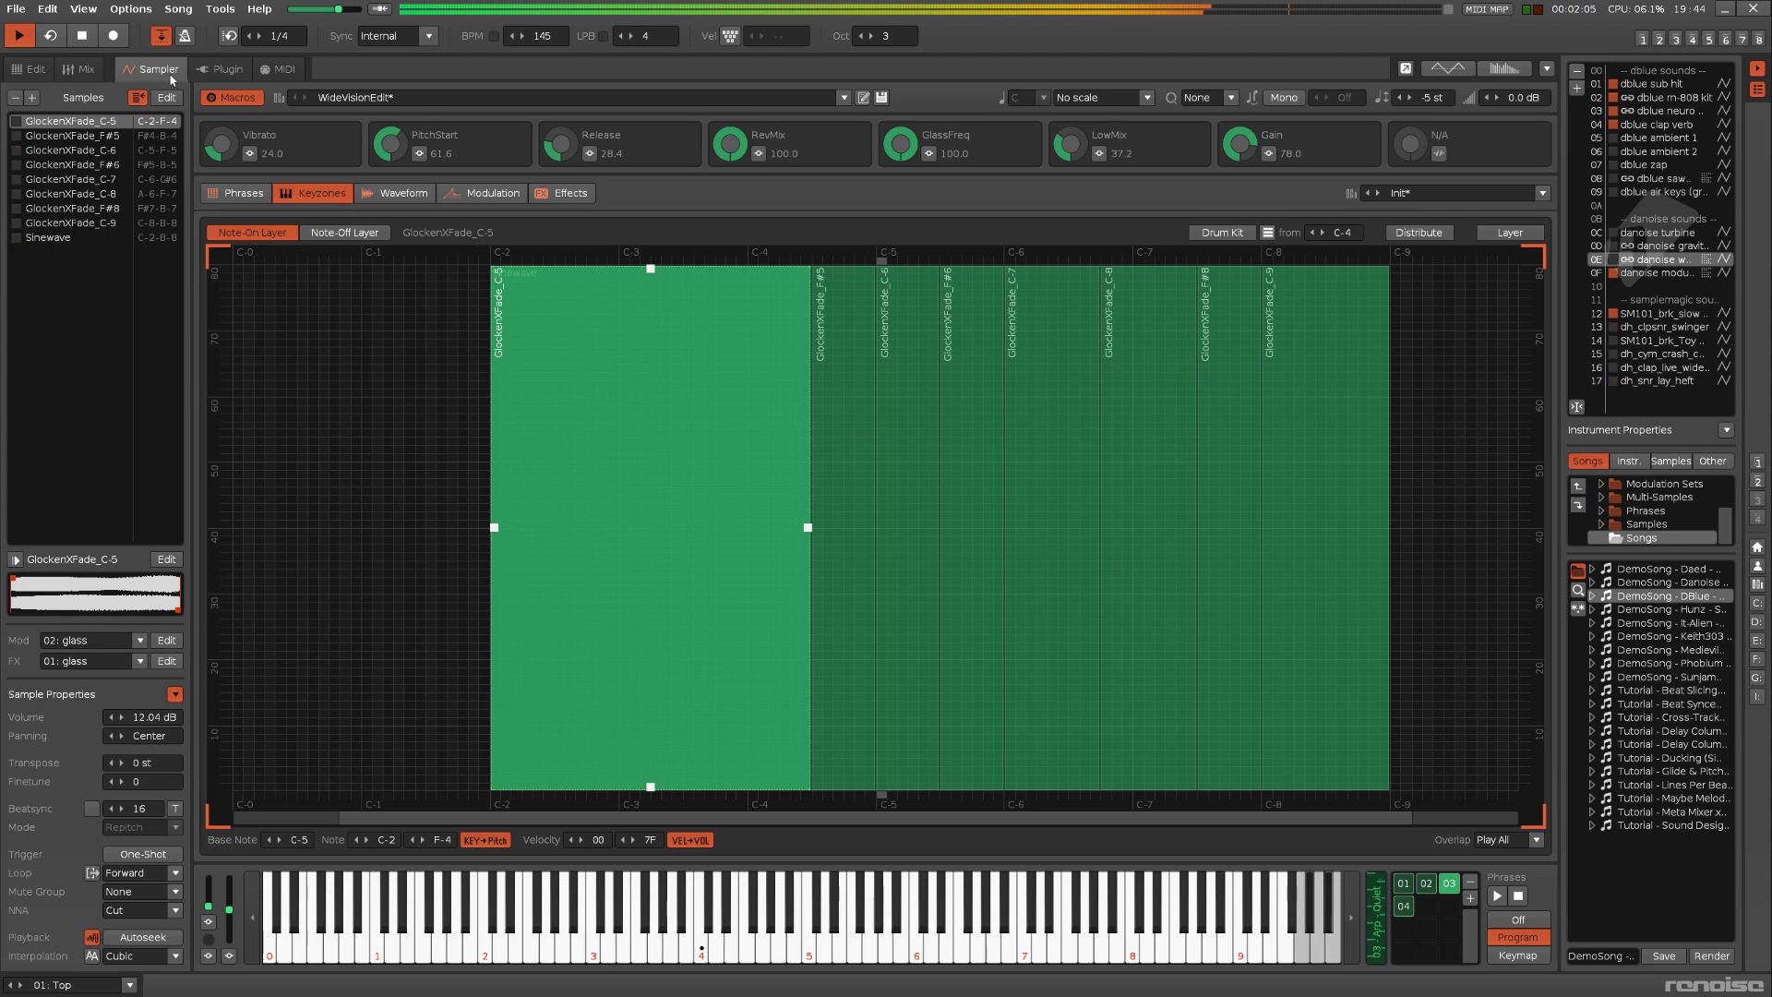
key(space)
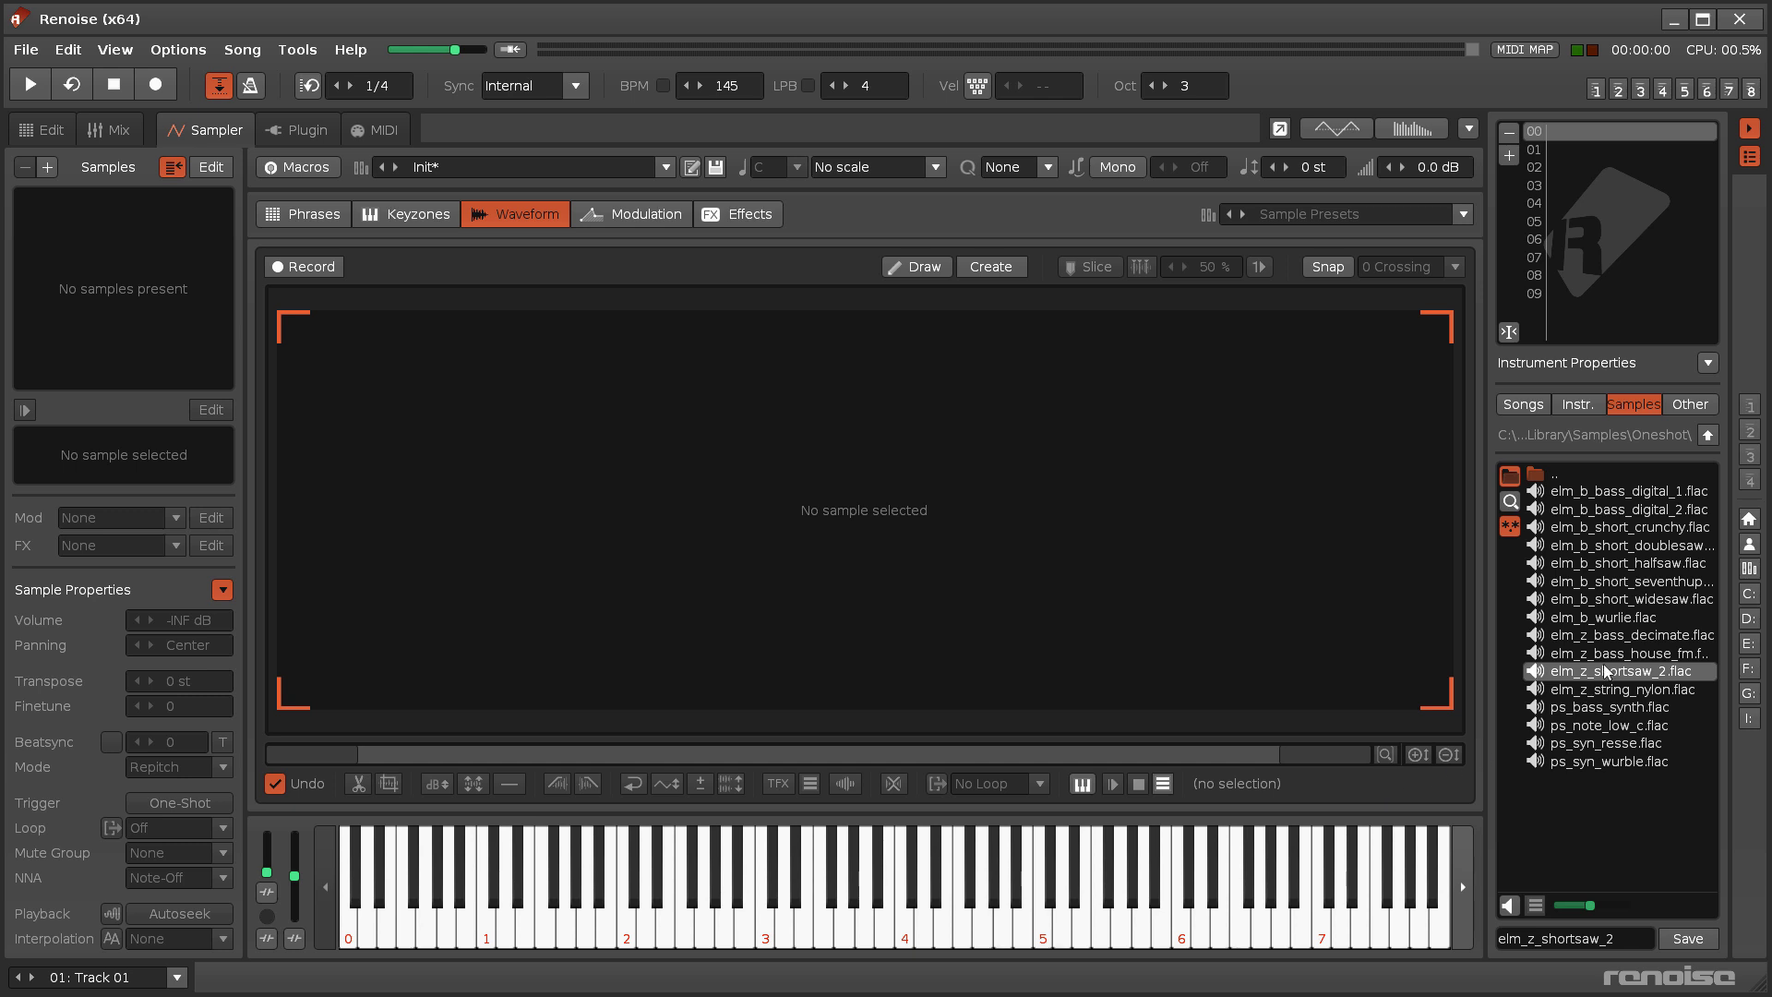
- Load elm_z_shortsaw_2, check its keyzone, and audition it in the pattern
double_click(1644, 672)
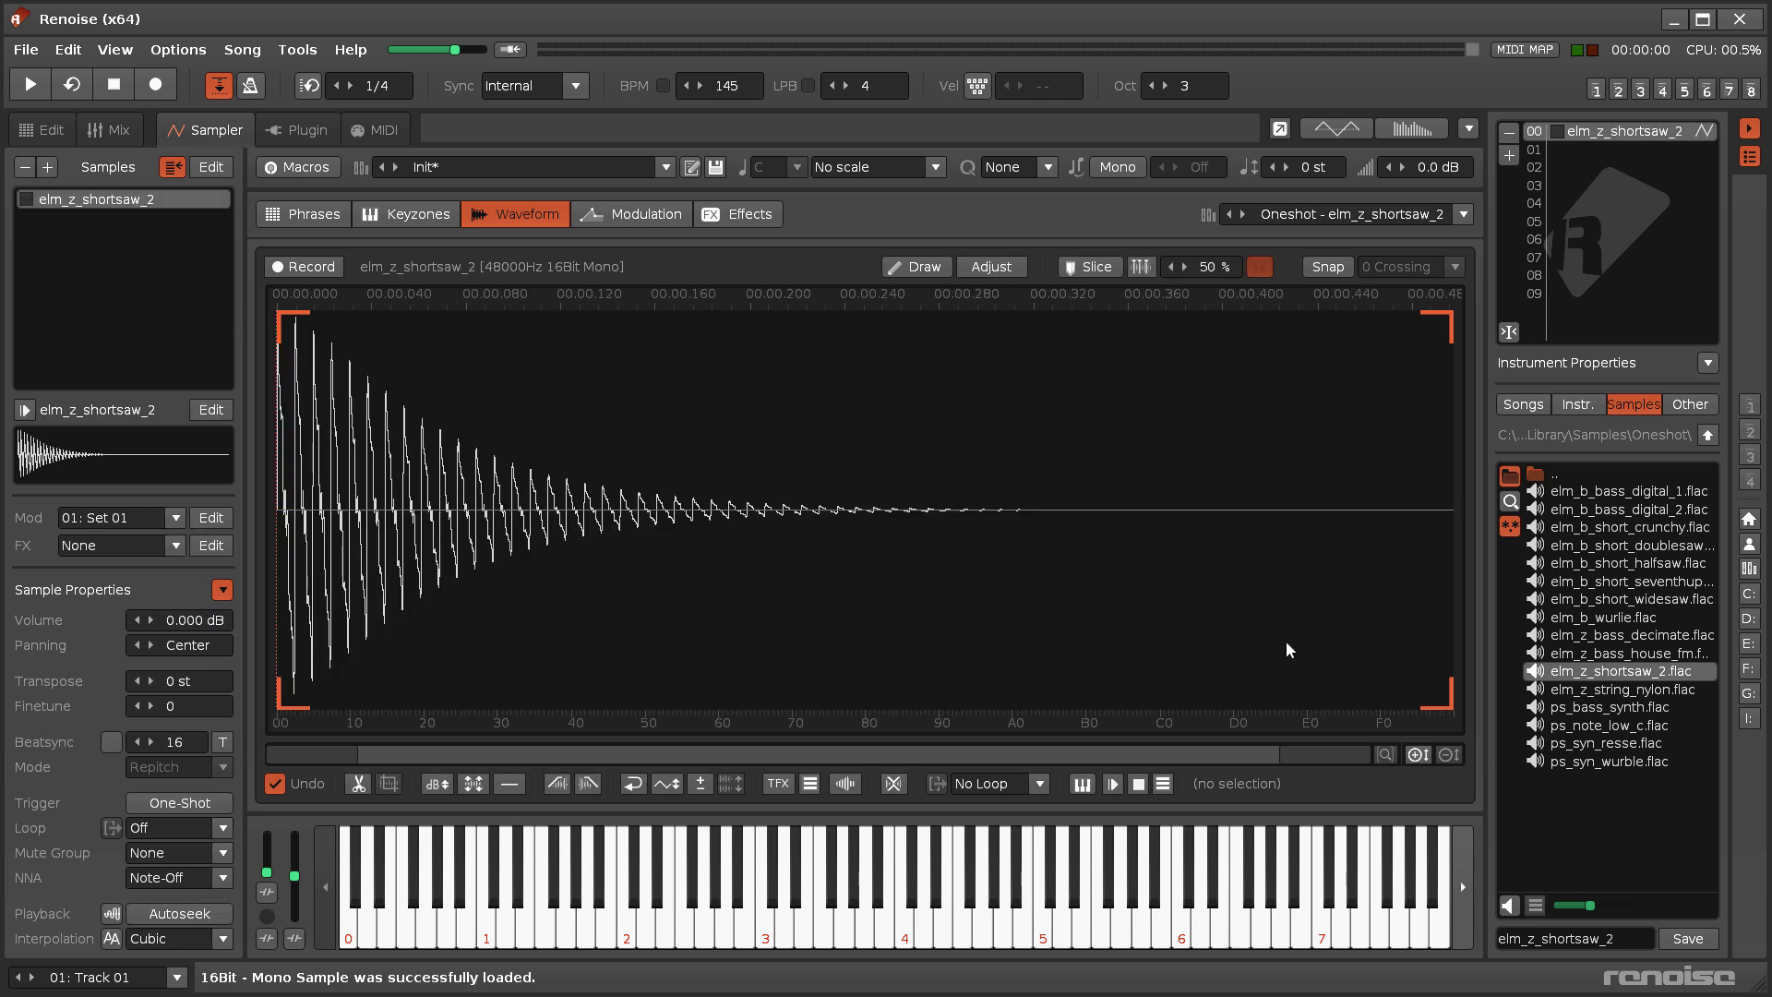
click(408, 214)
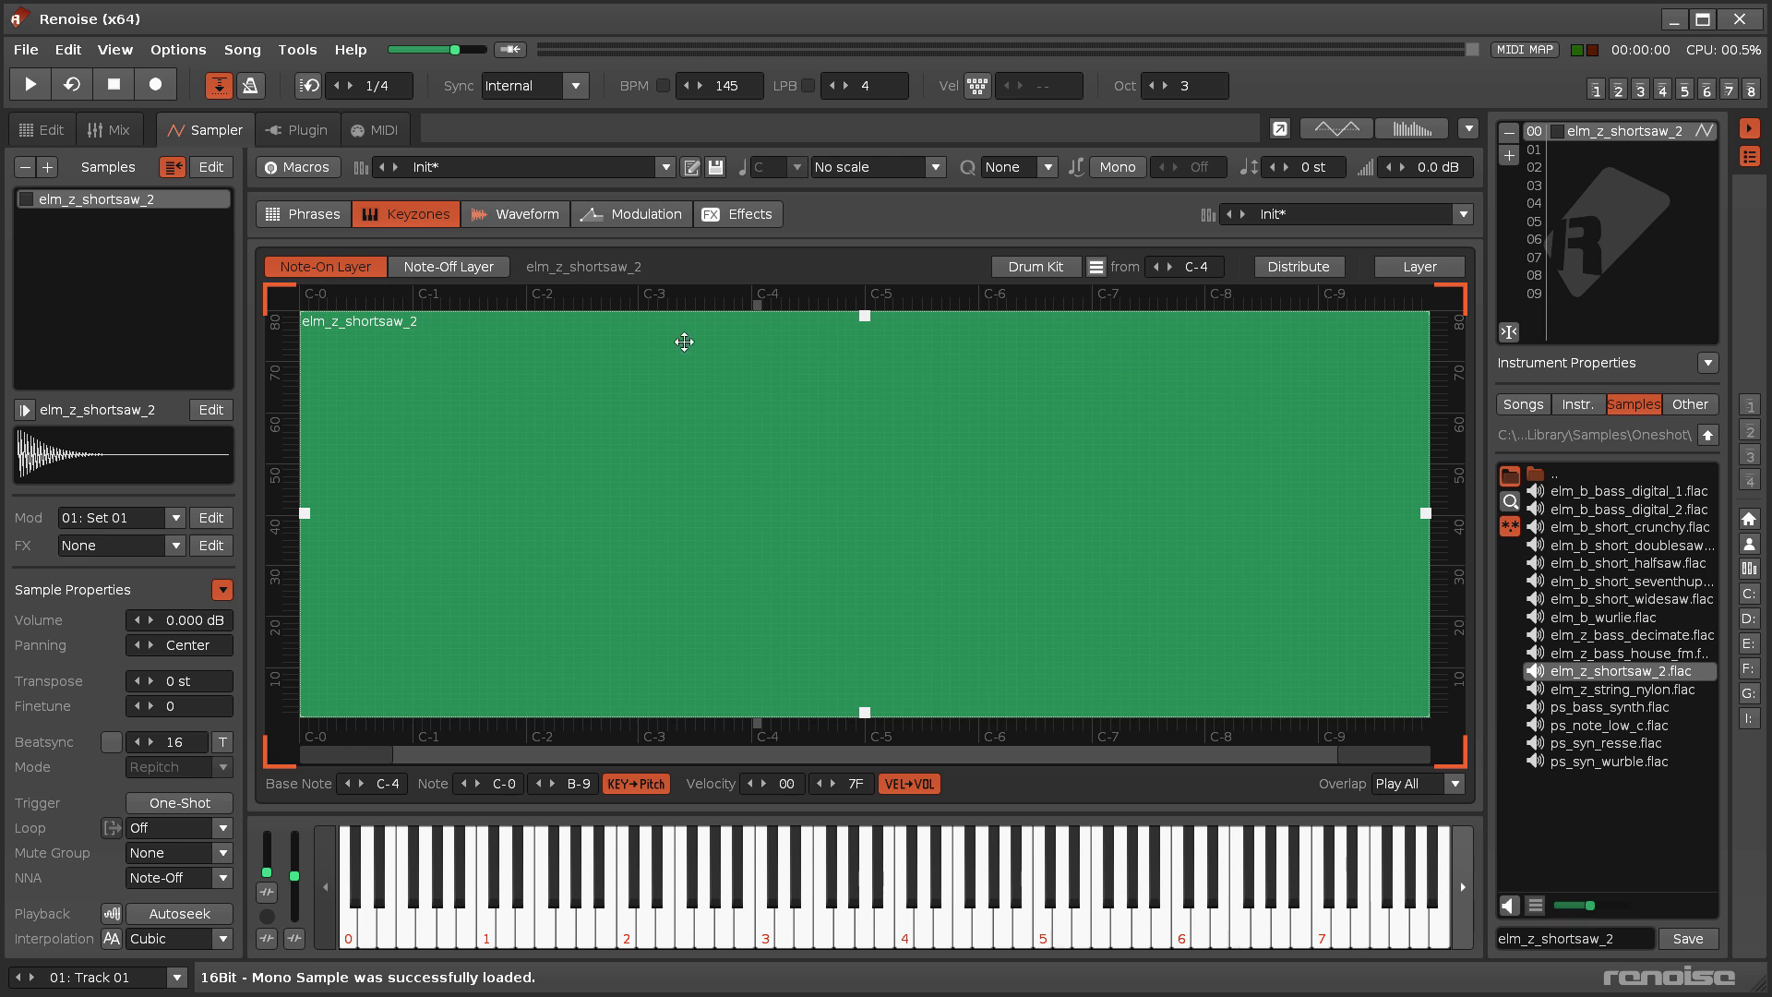
click(46, 129)
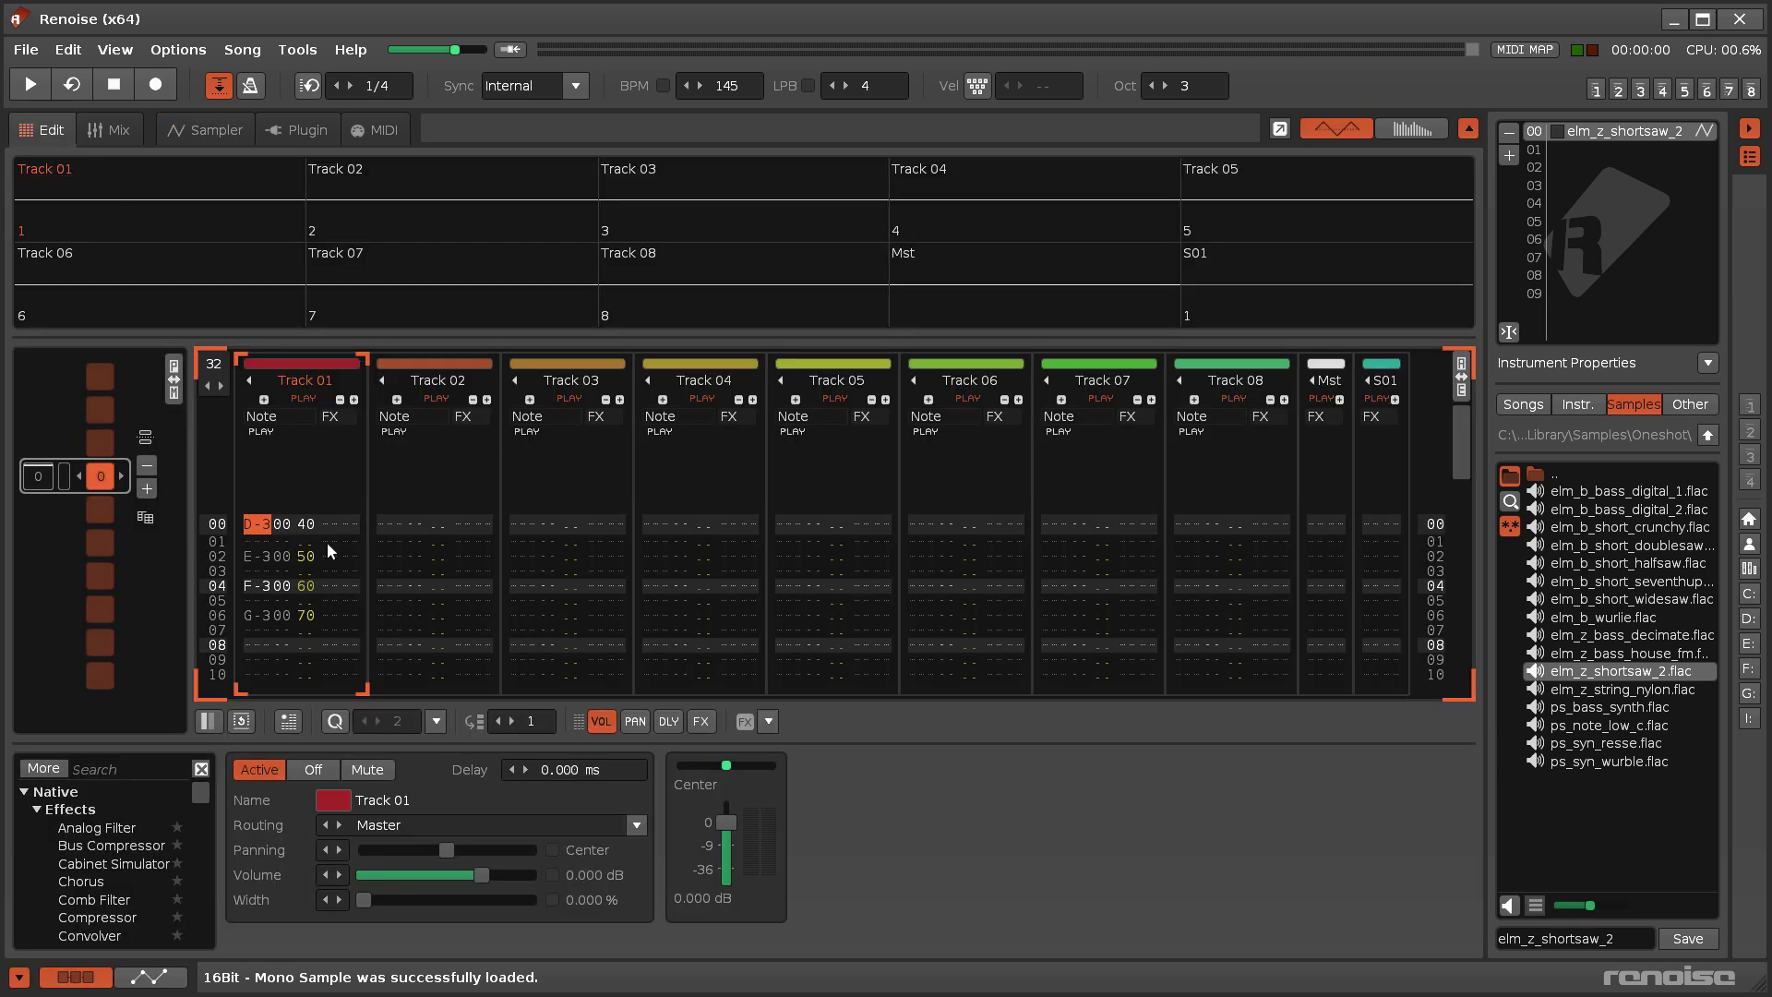
key(space)
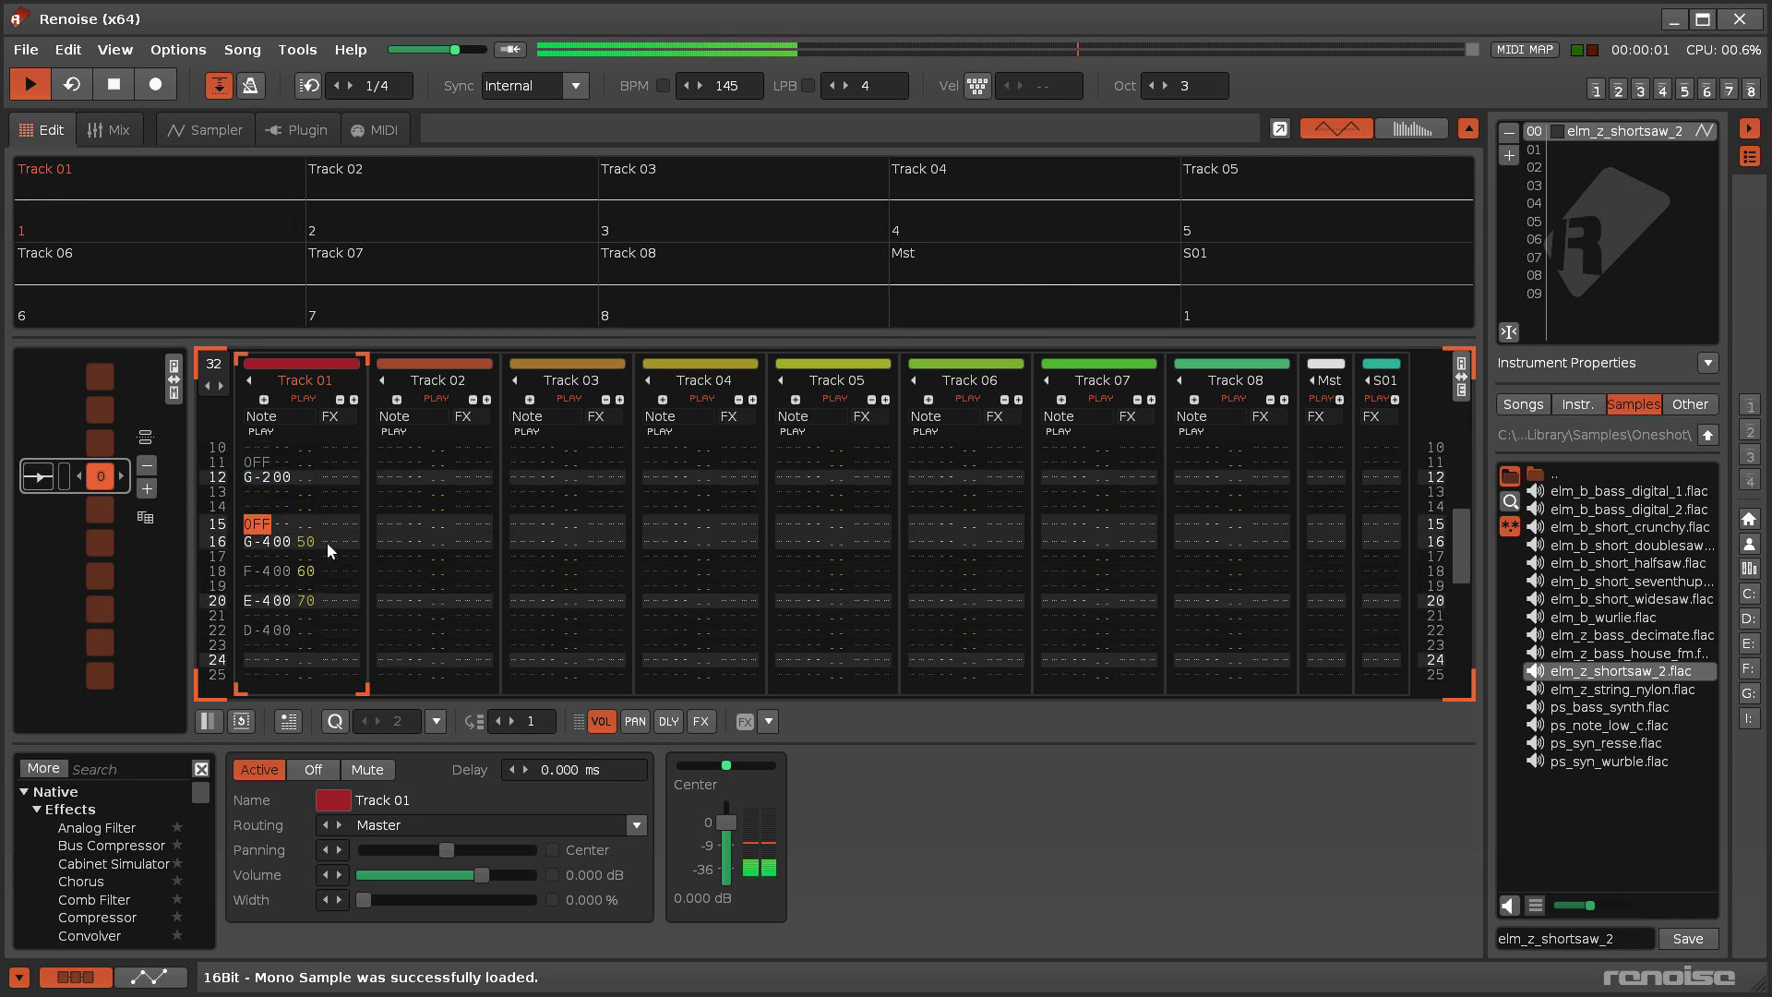
key(space)
- Add ps_bass_synth.flac as a second full-range keyzone and audition both samples together
click(222, 137)
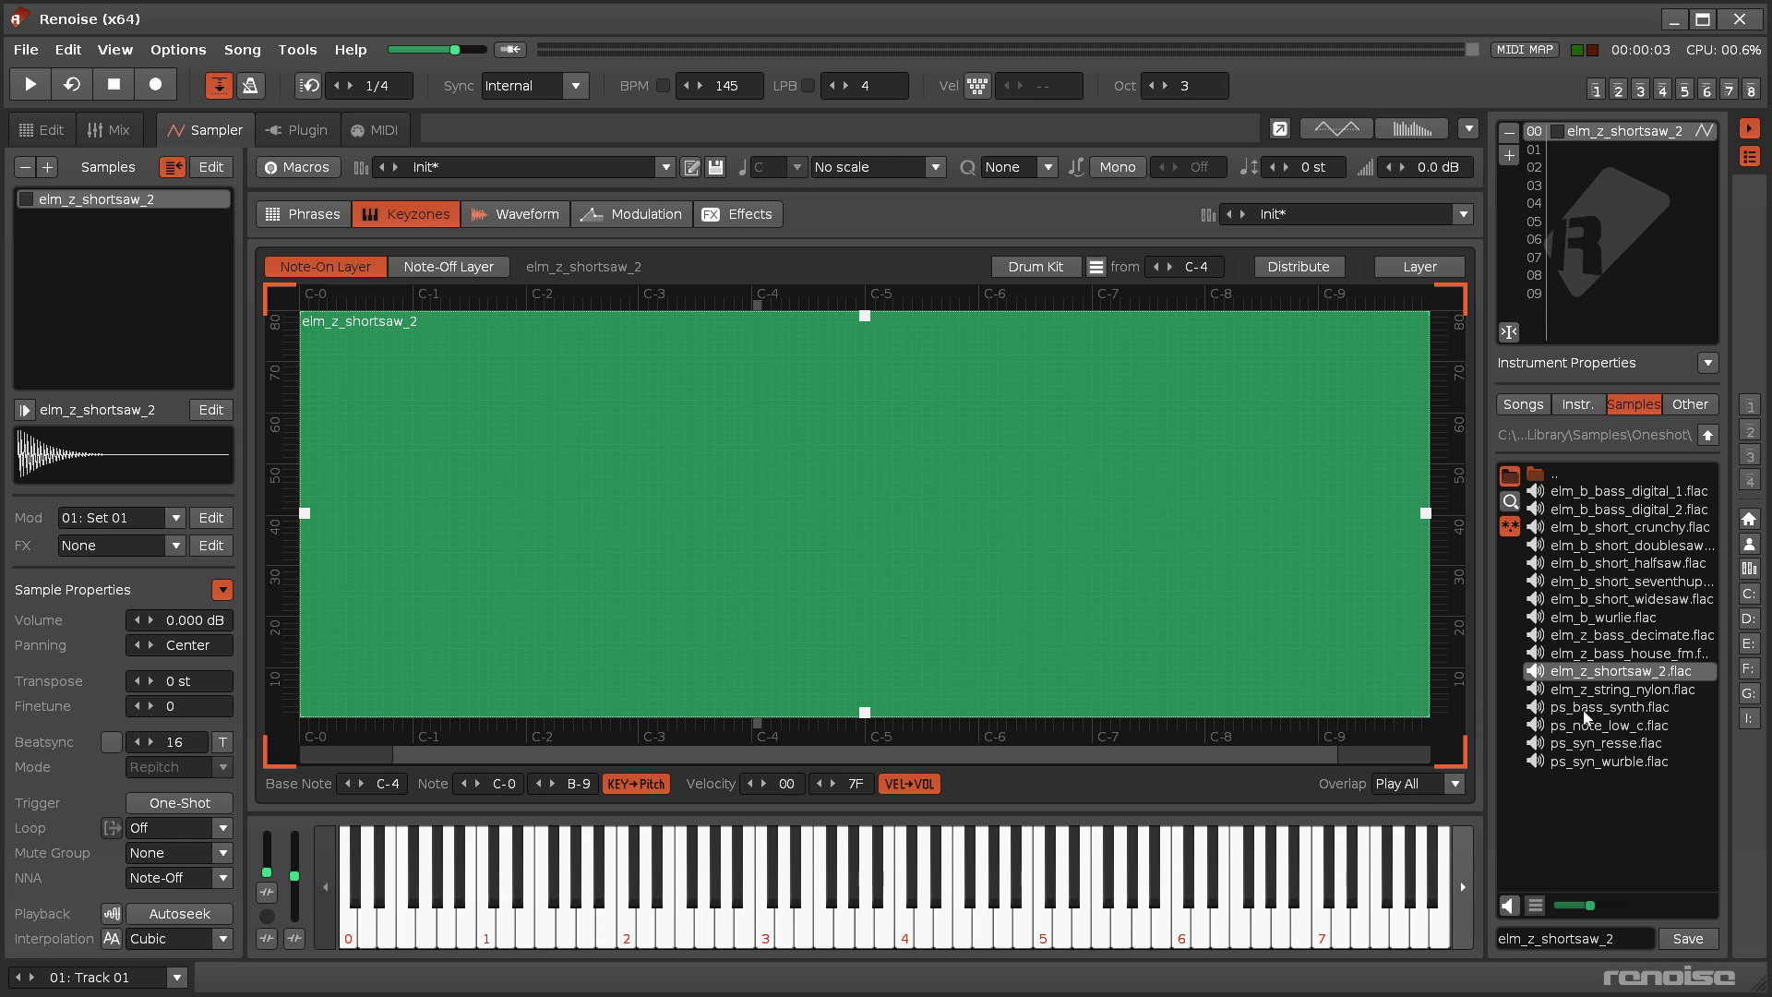
drag(1578, 710, 169, 269)
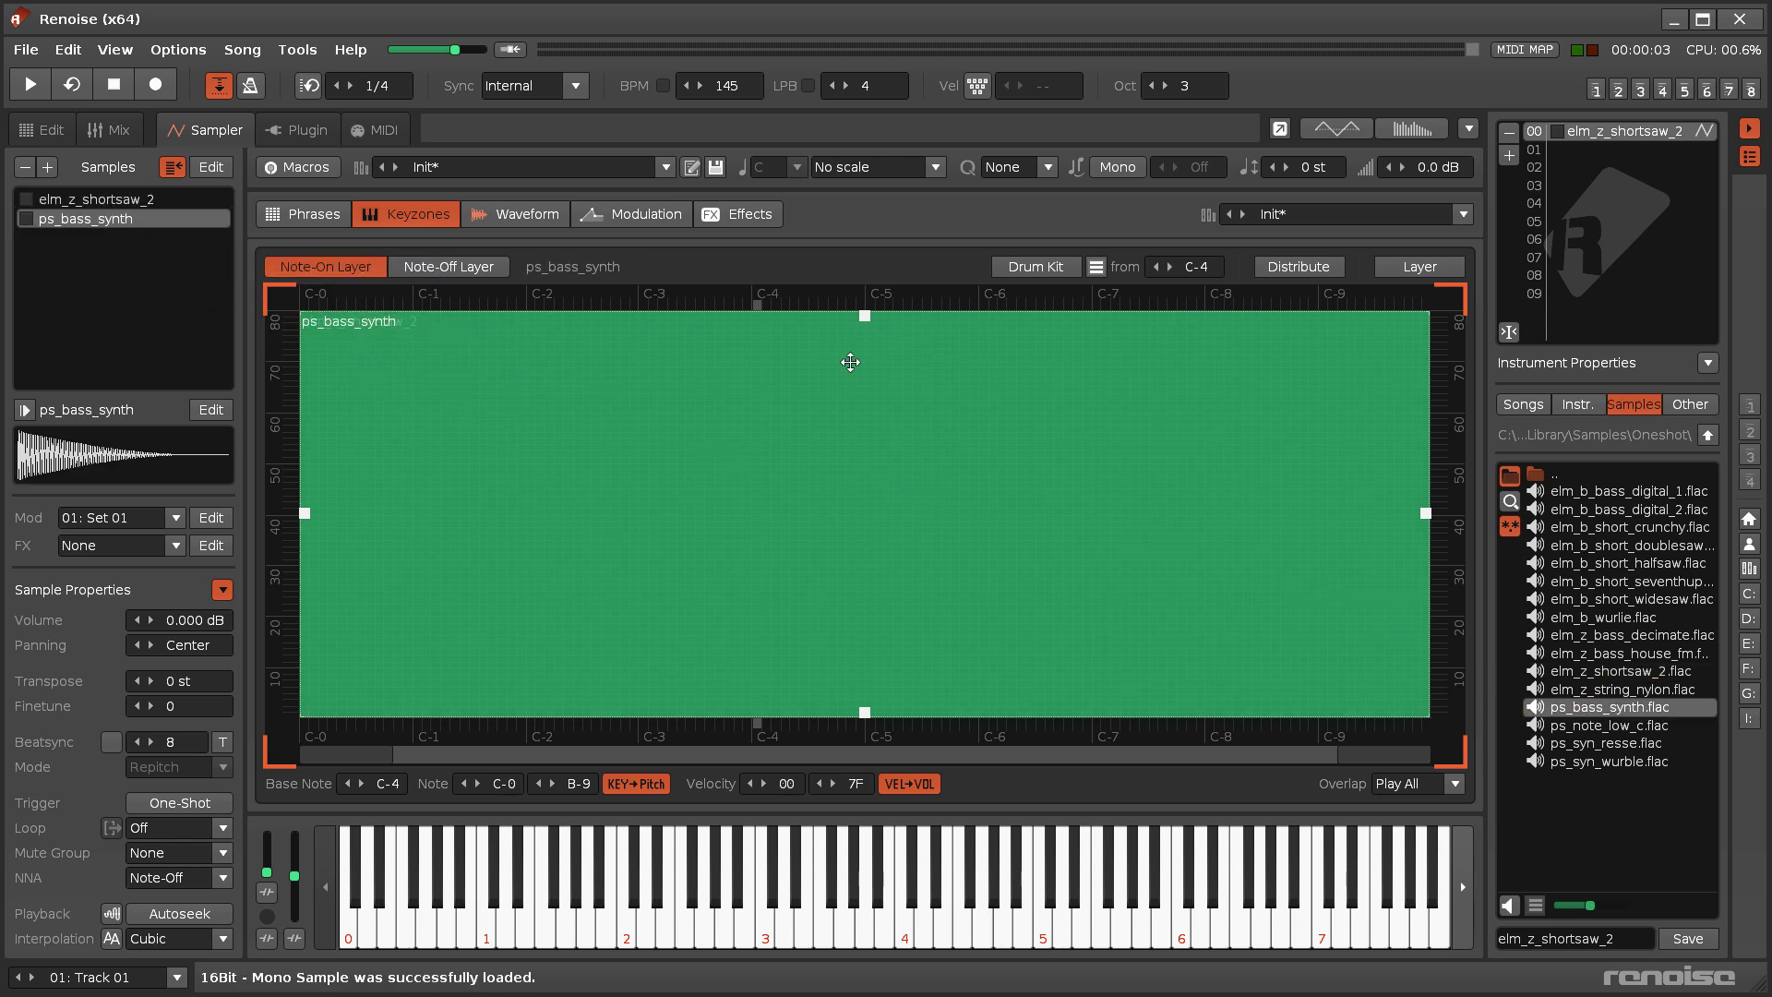
click(42, 130)
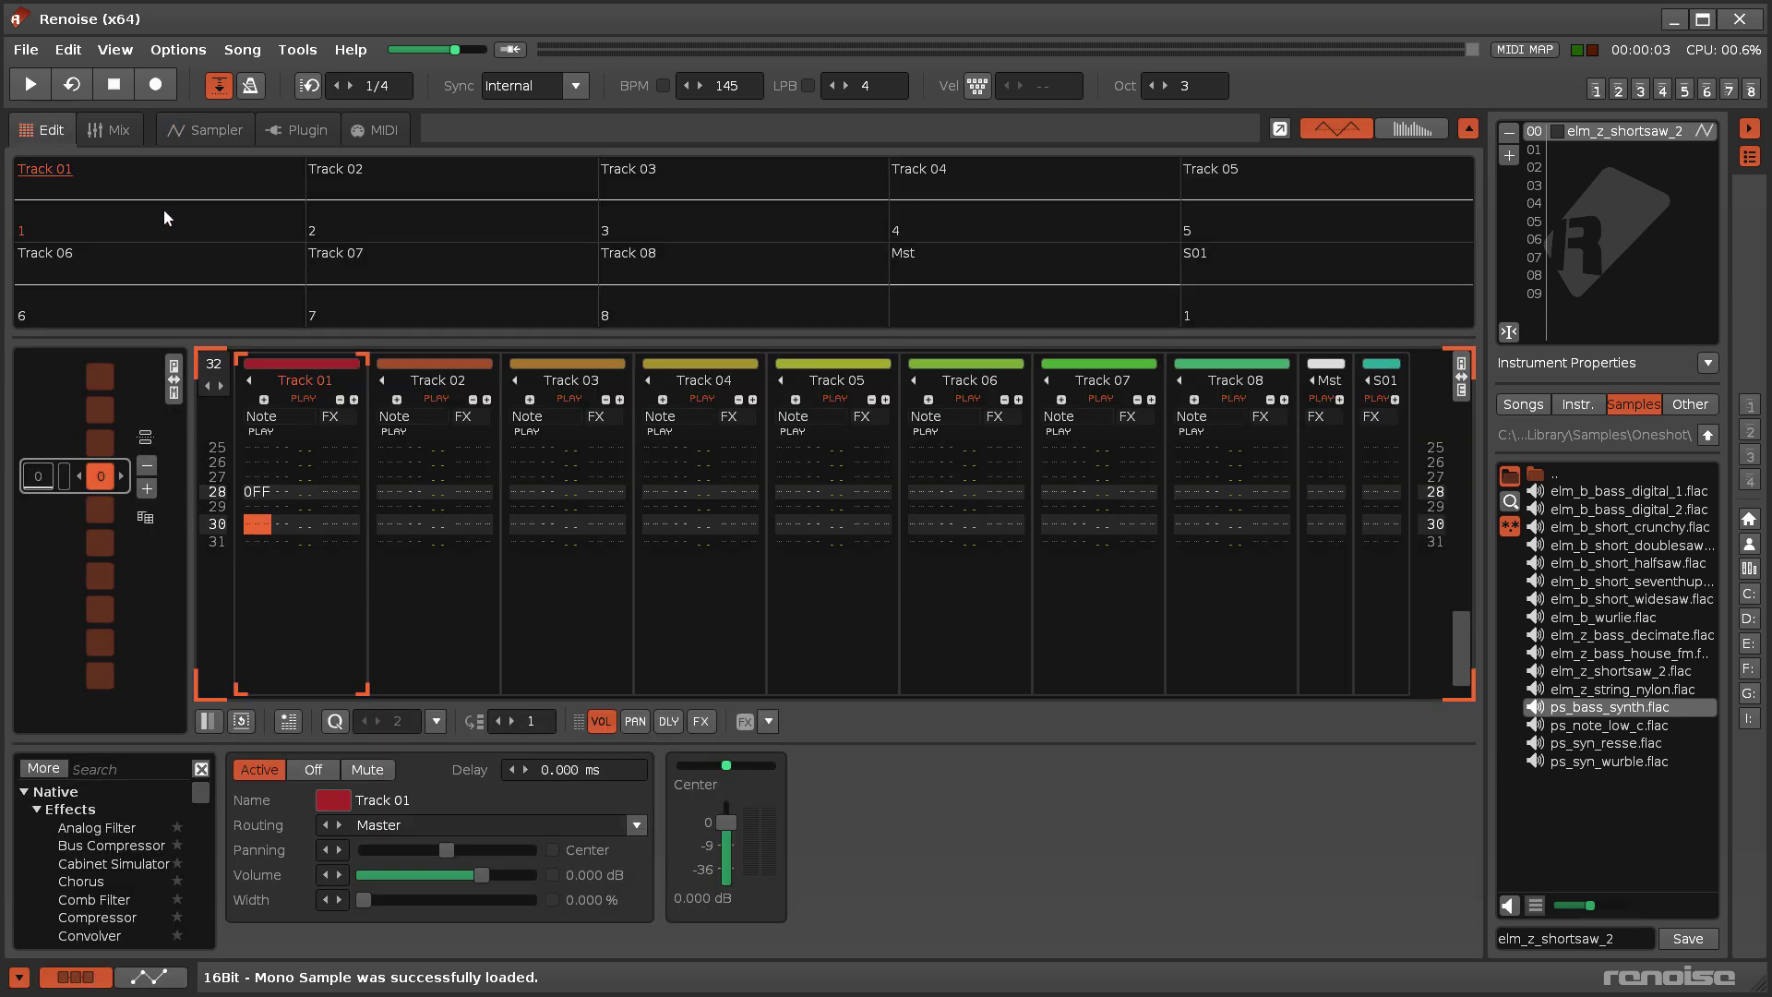
key(space)
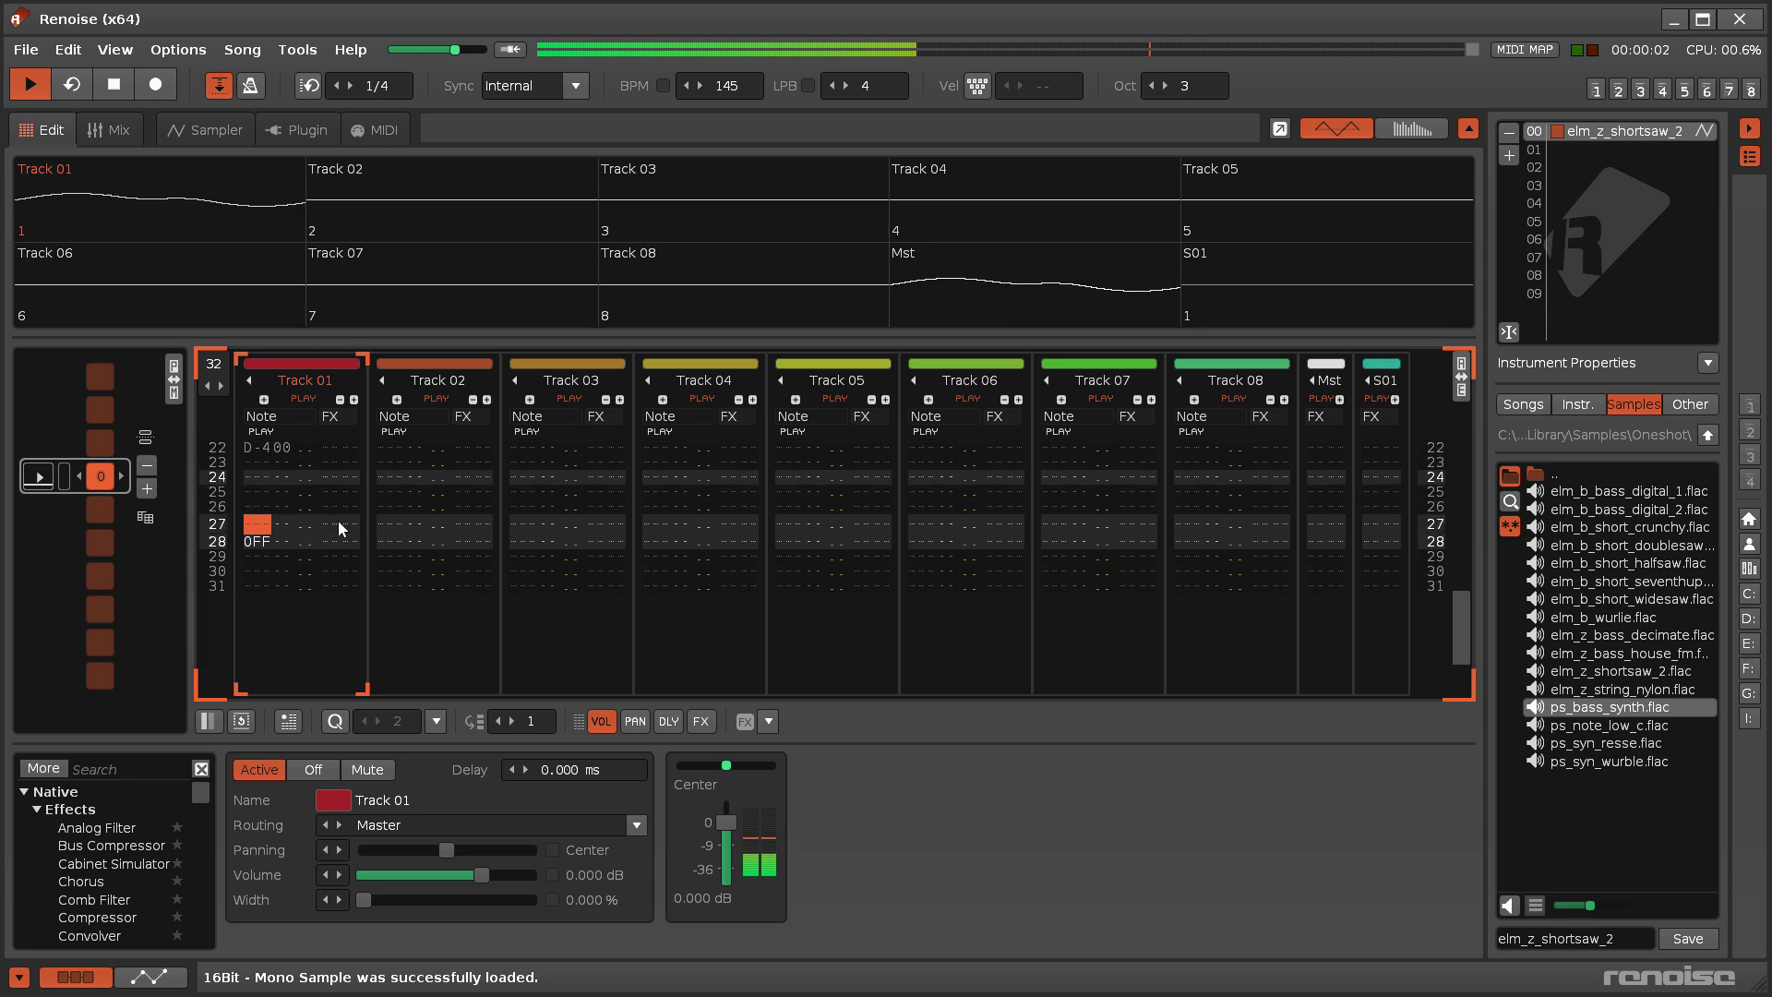
key(space)
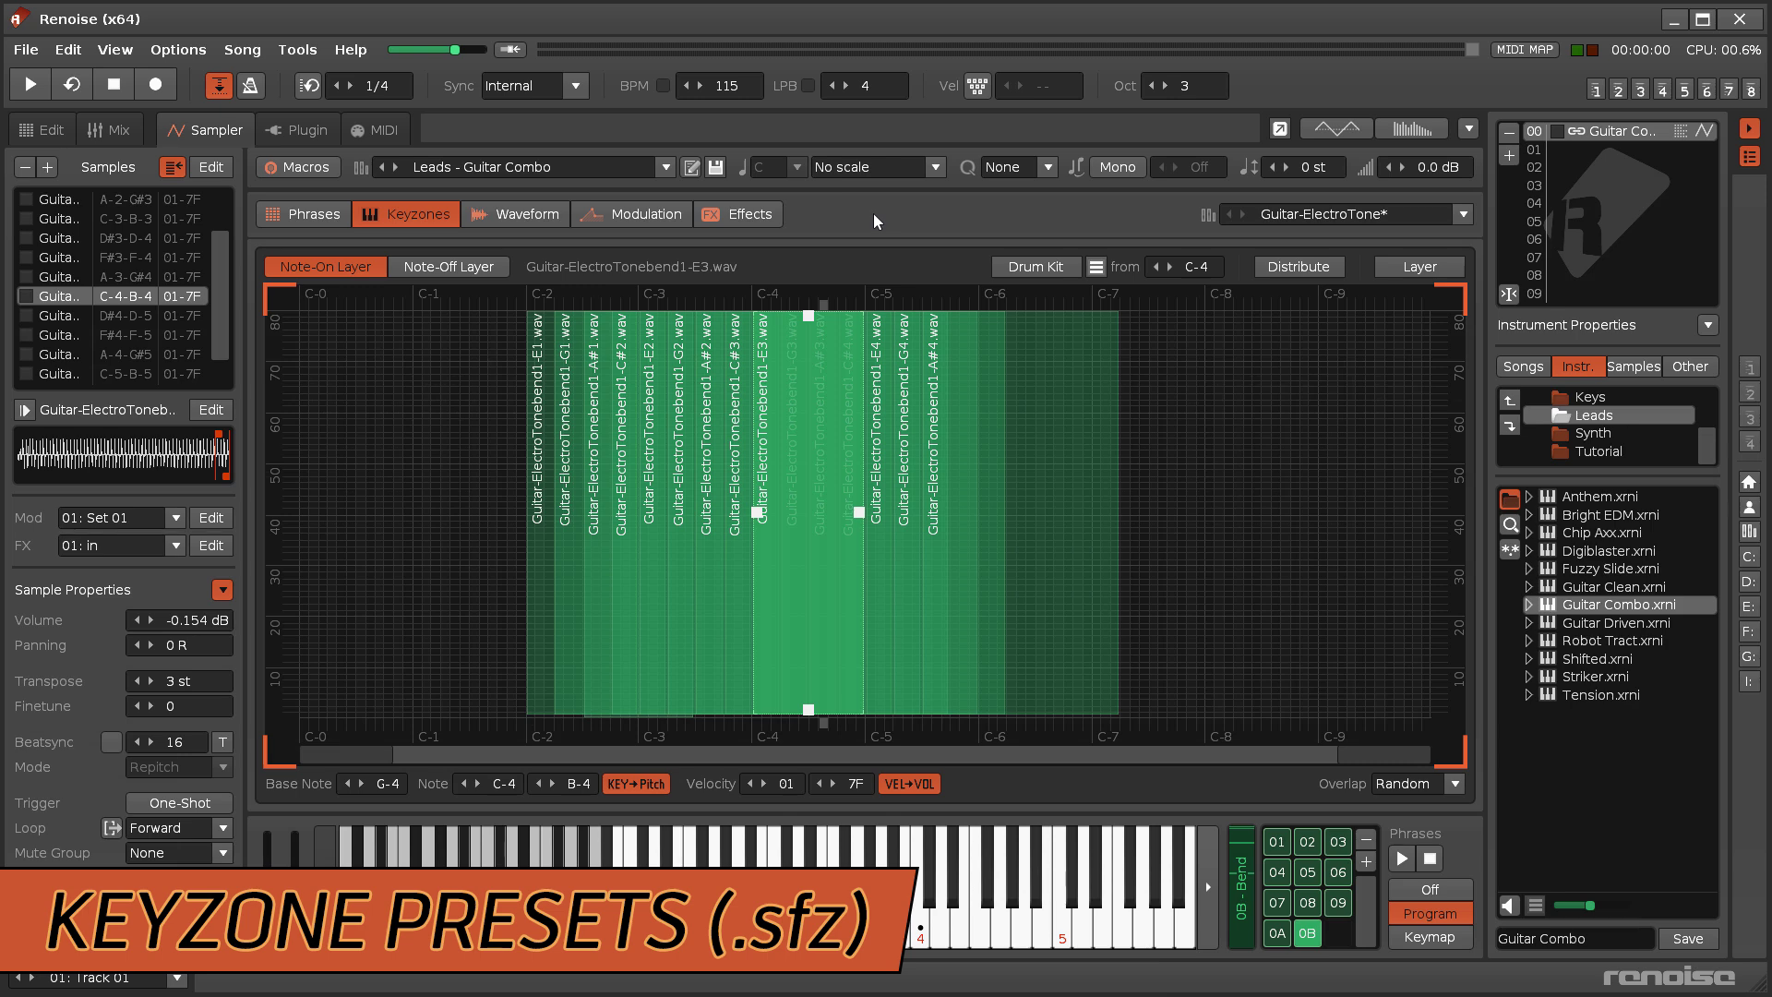
- Glance at the Phrases and Waveform tabs, then load the (RJ) ricogm (drumkit) preset
click(304, 212)
click(388, 210)
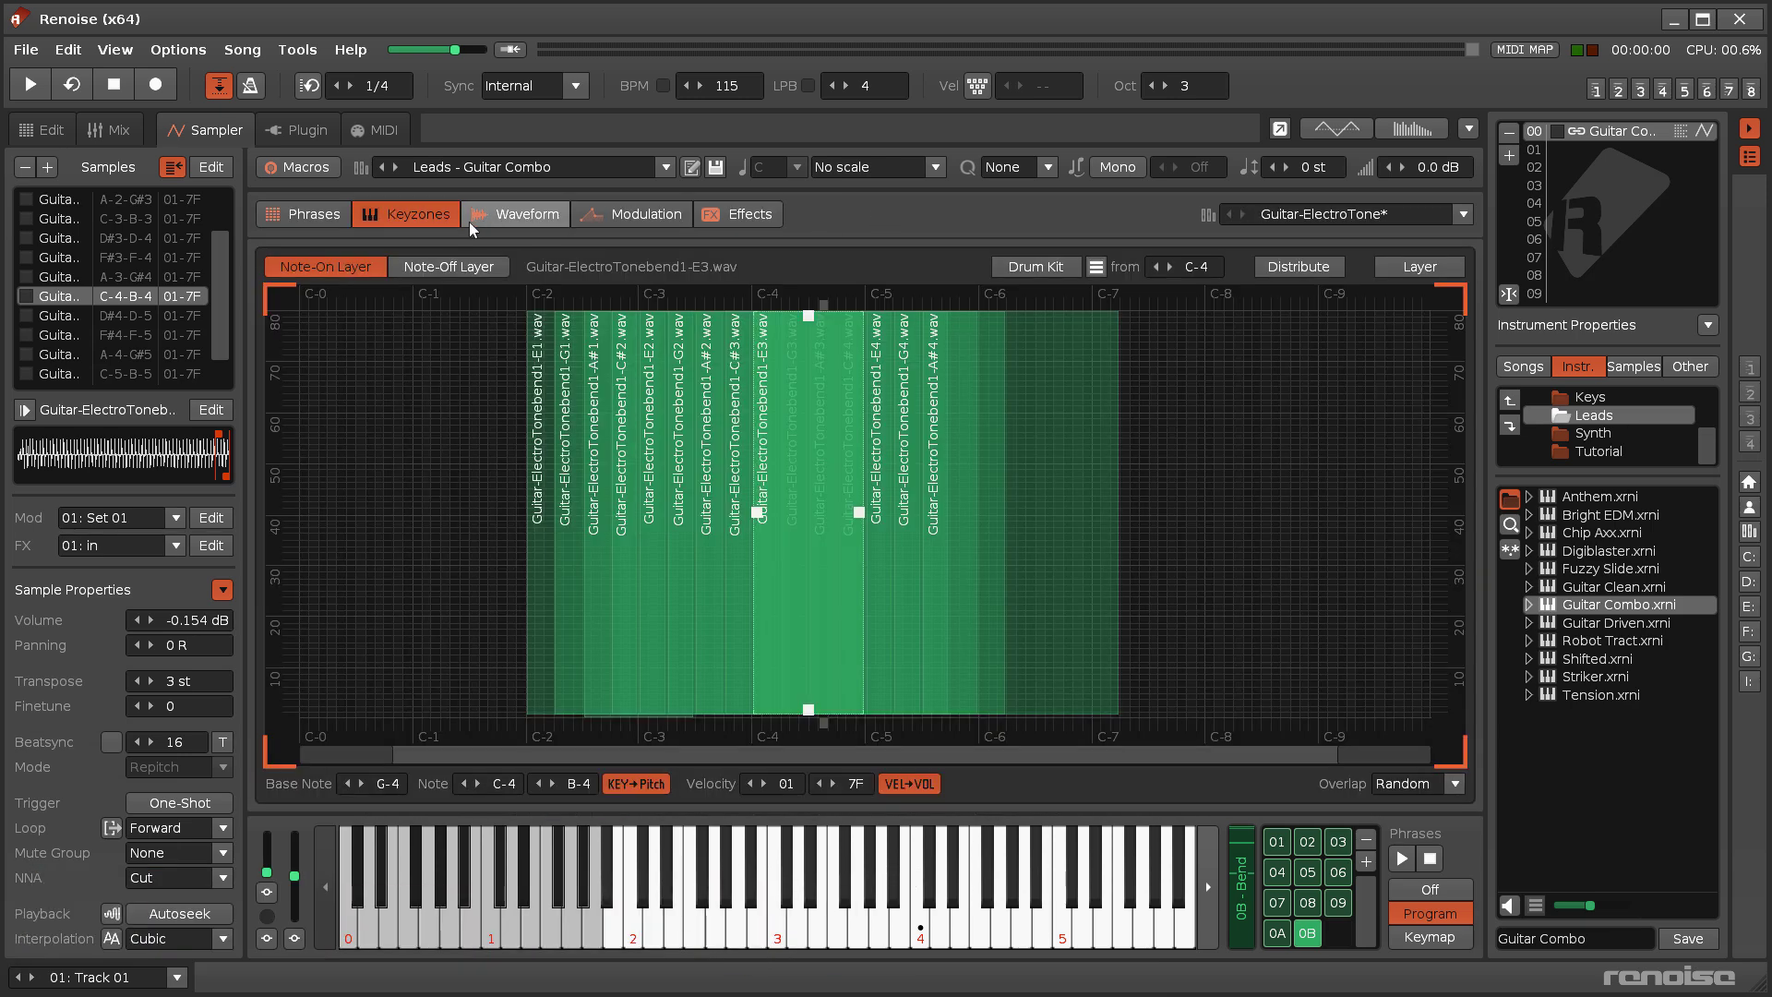
click(512, 214)
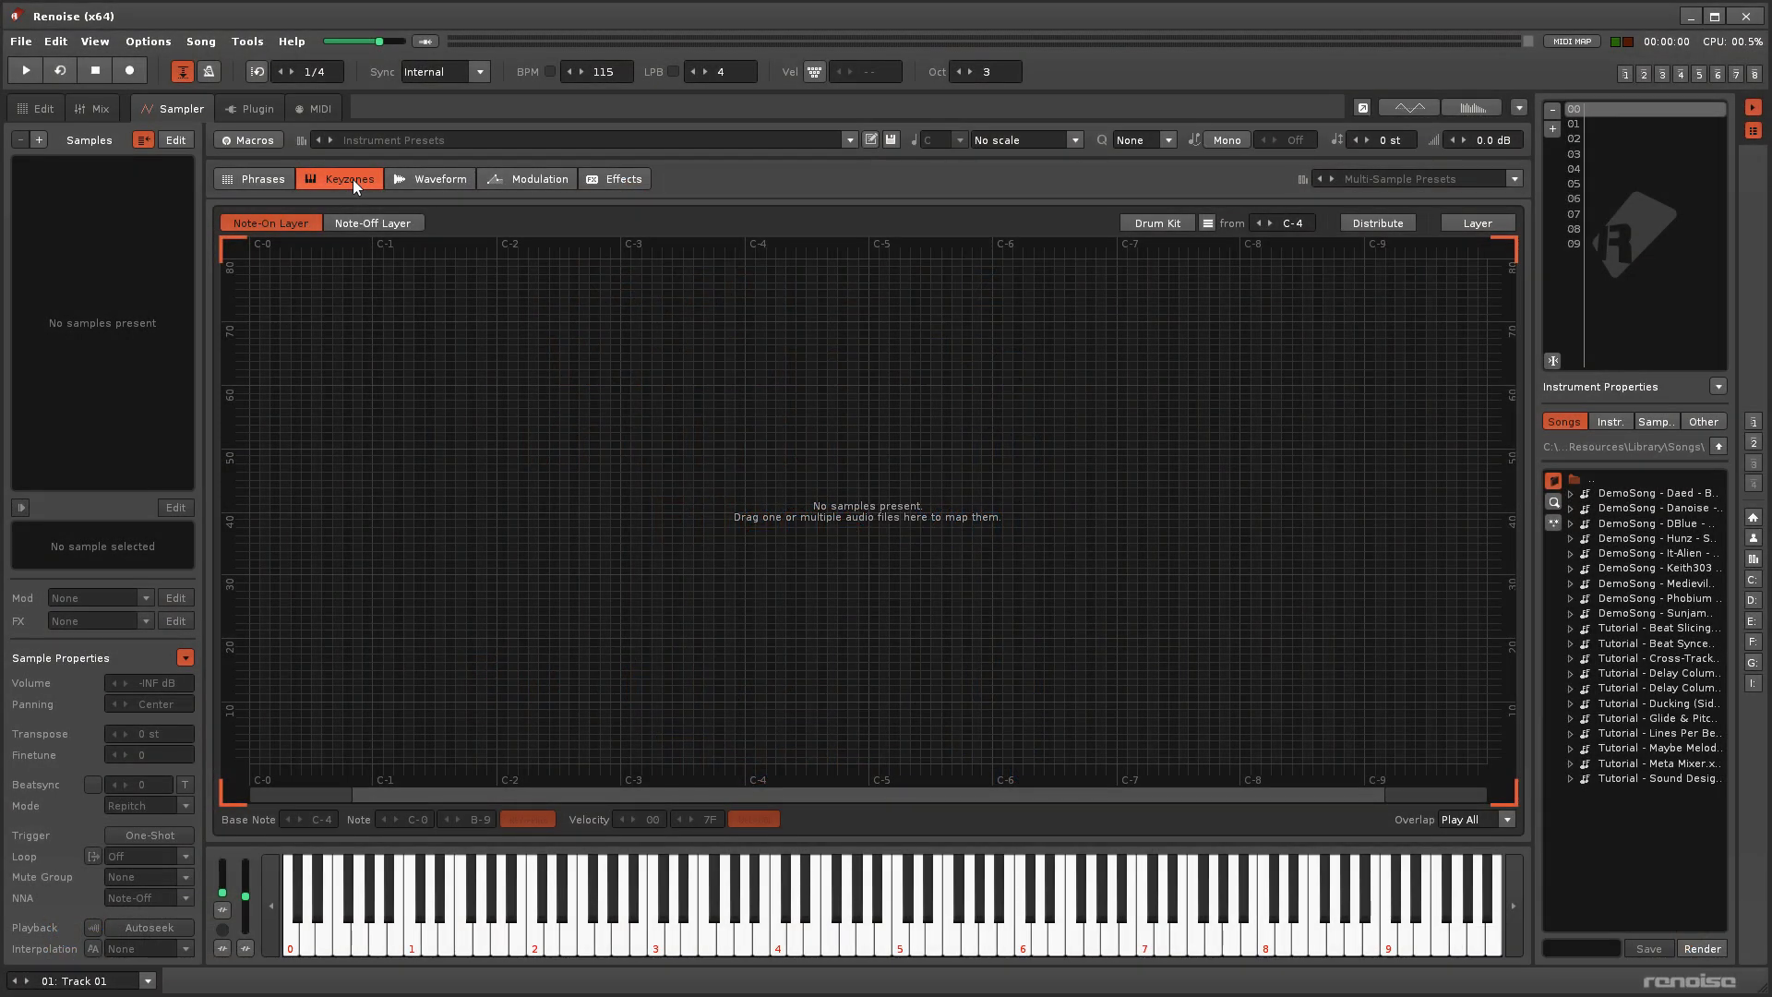
click(1511, 177)
mouse_move(1400, 453)
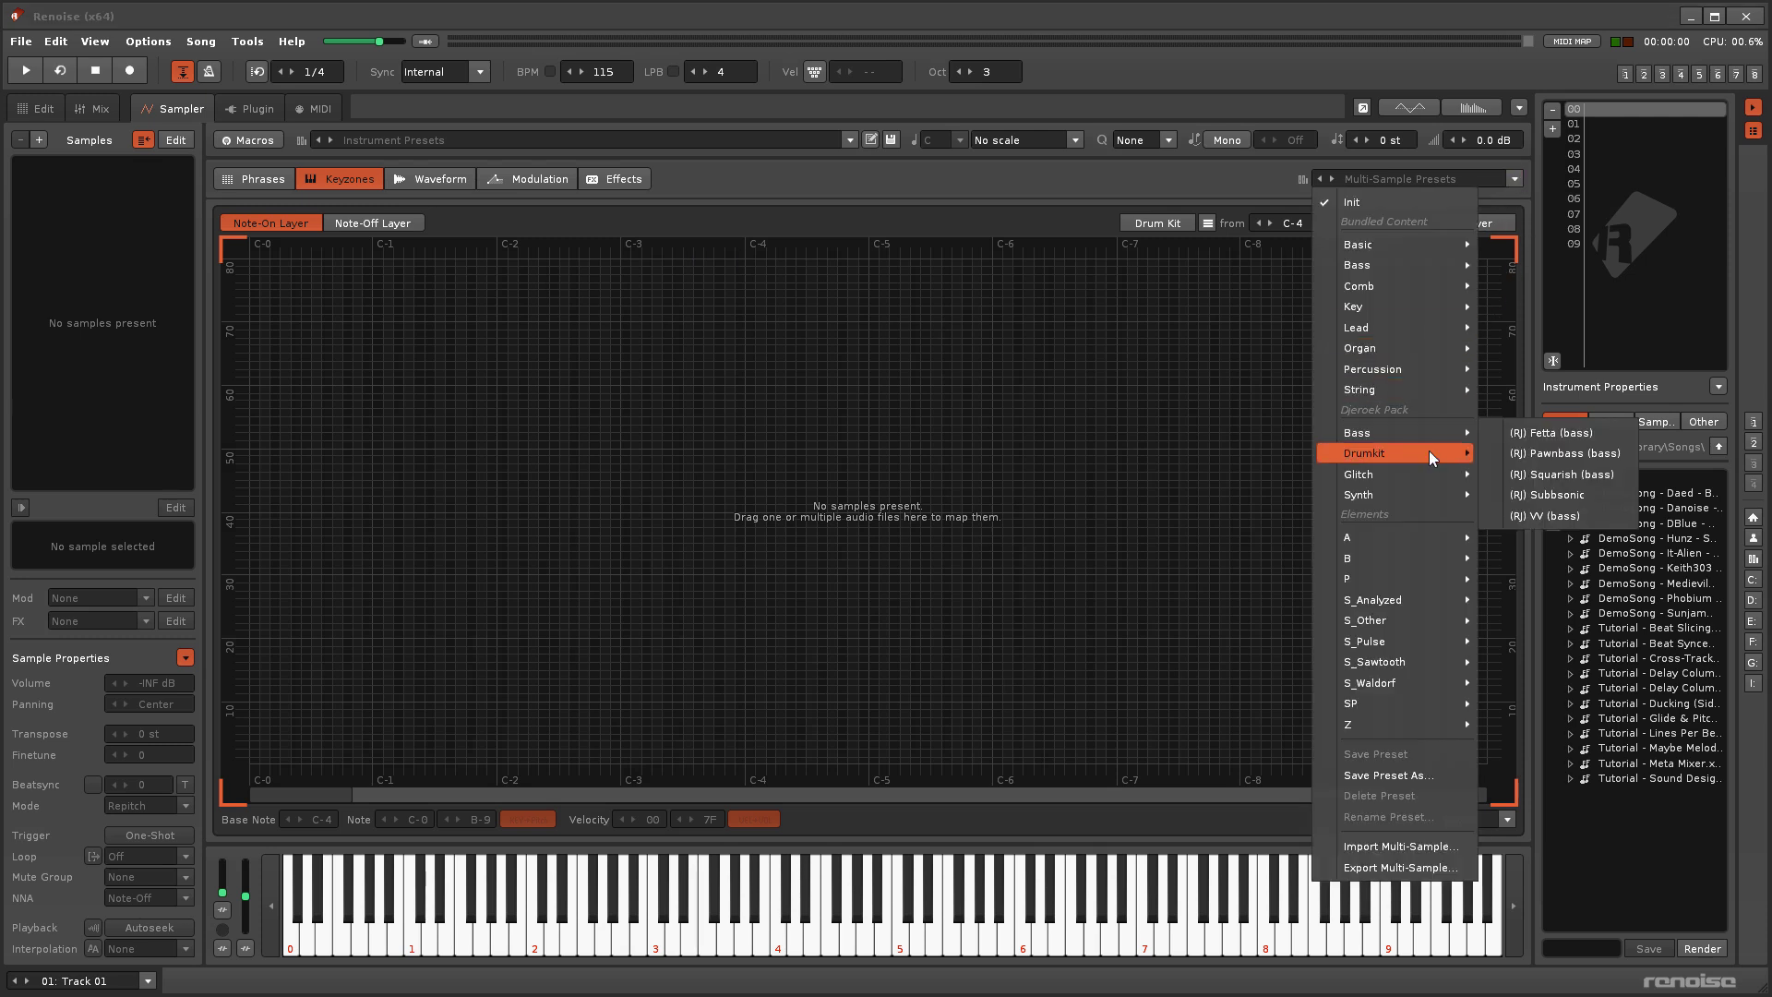
click(1506, 444)
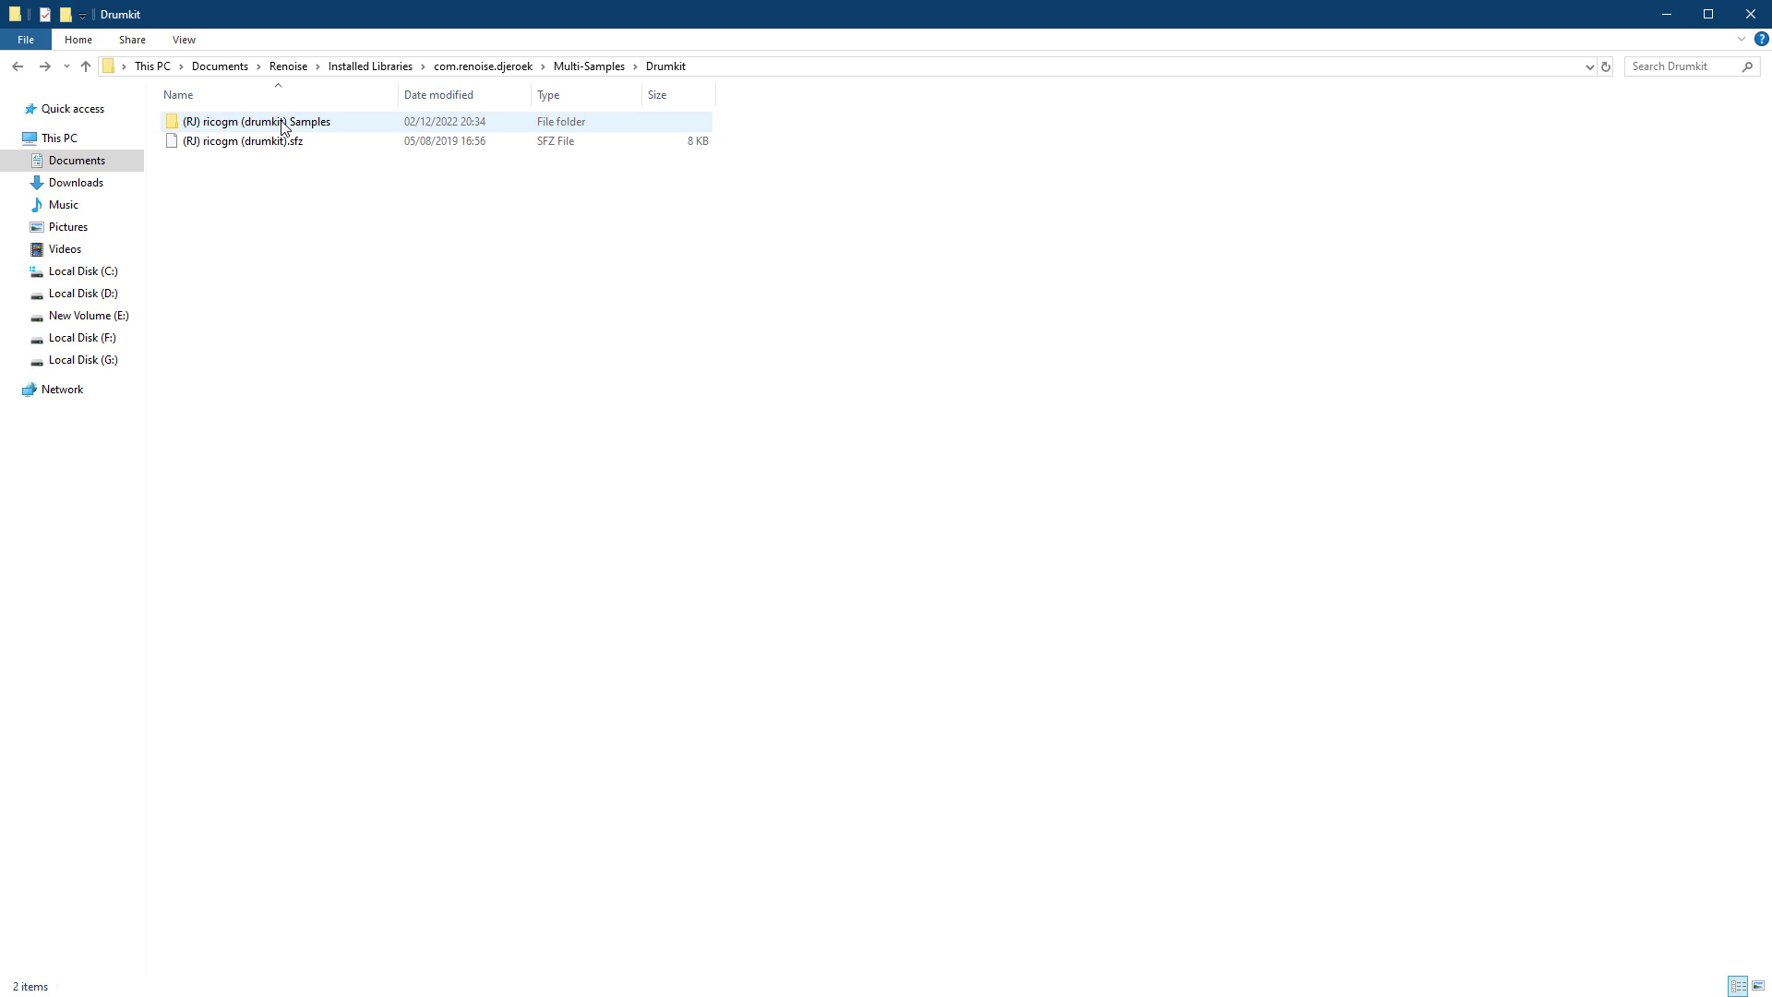
double_click(281, 129)
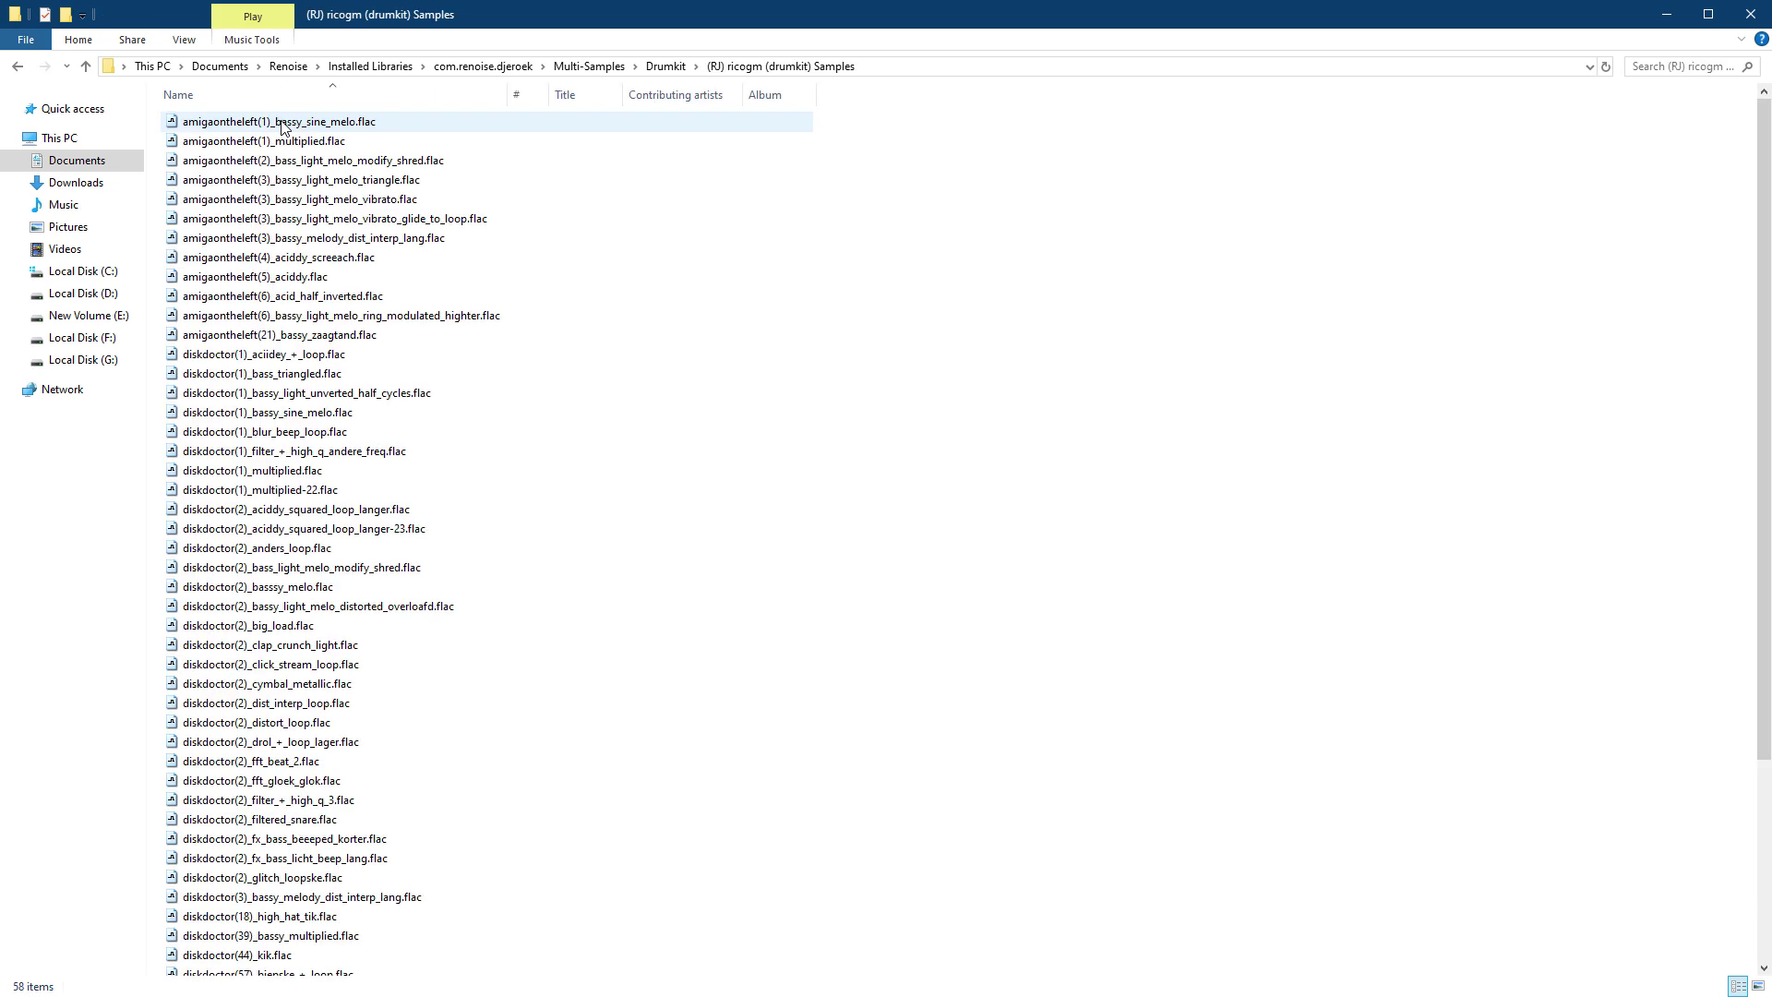
scroll(396, 402, down, 2)
scroll(475, 646, down, 6)
scroll(469, 582, up, 8)
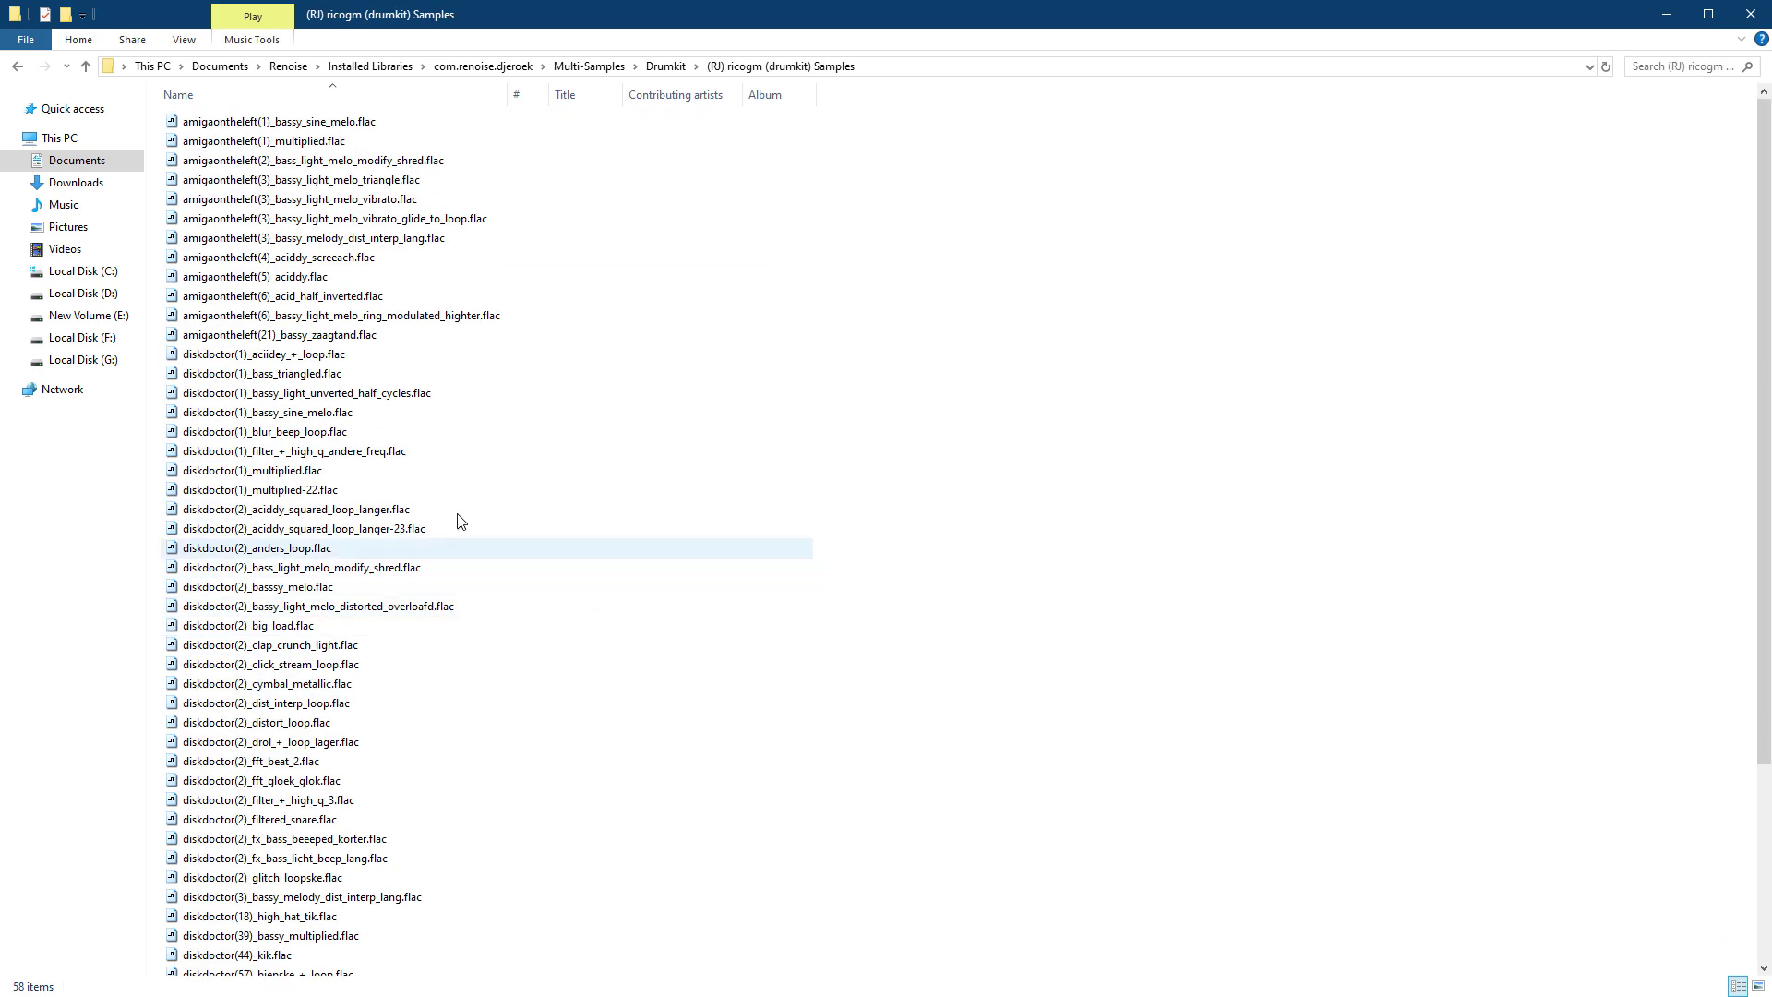
key(alt+Up)
click(395, 210)
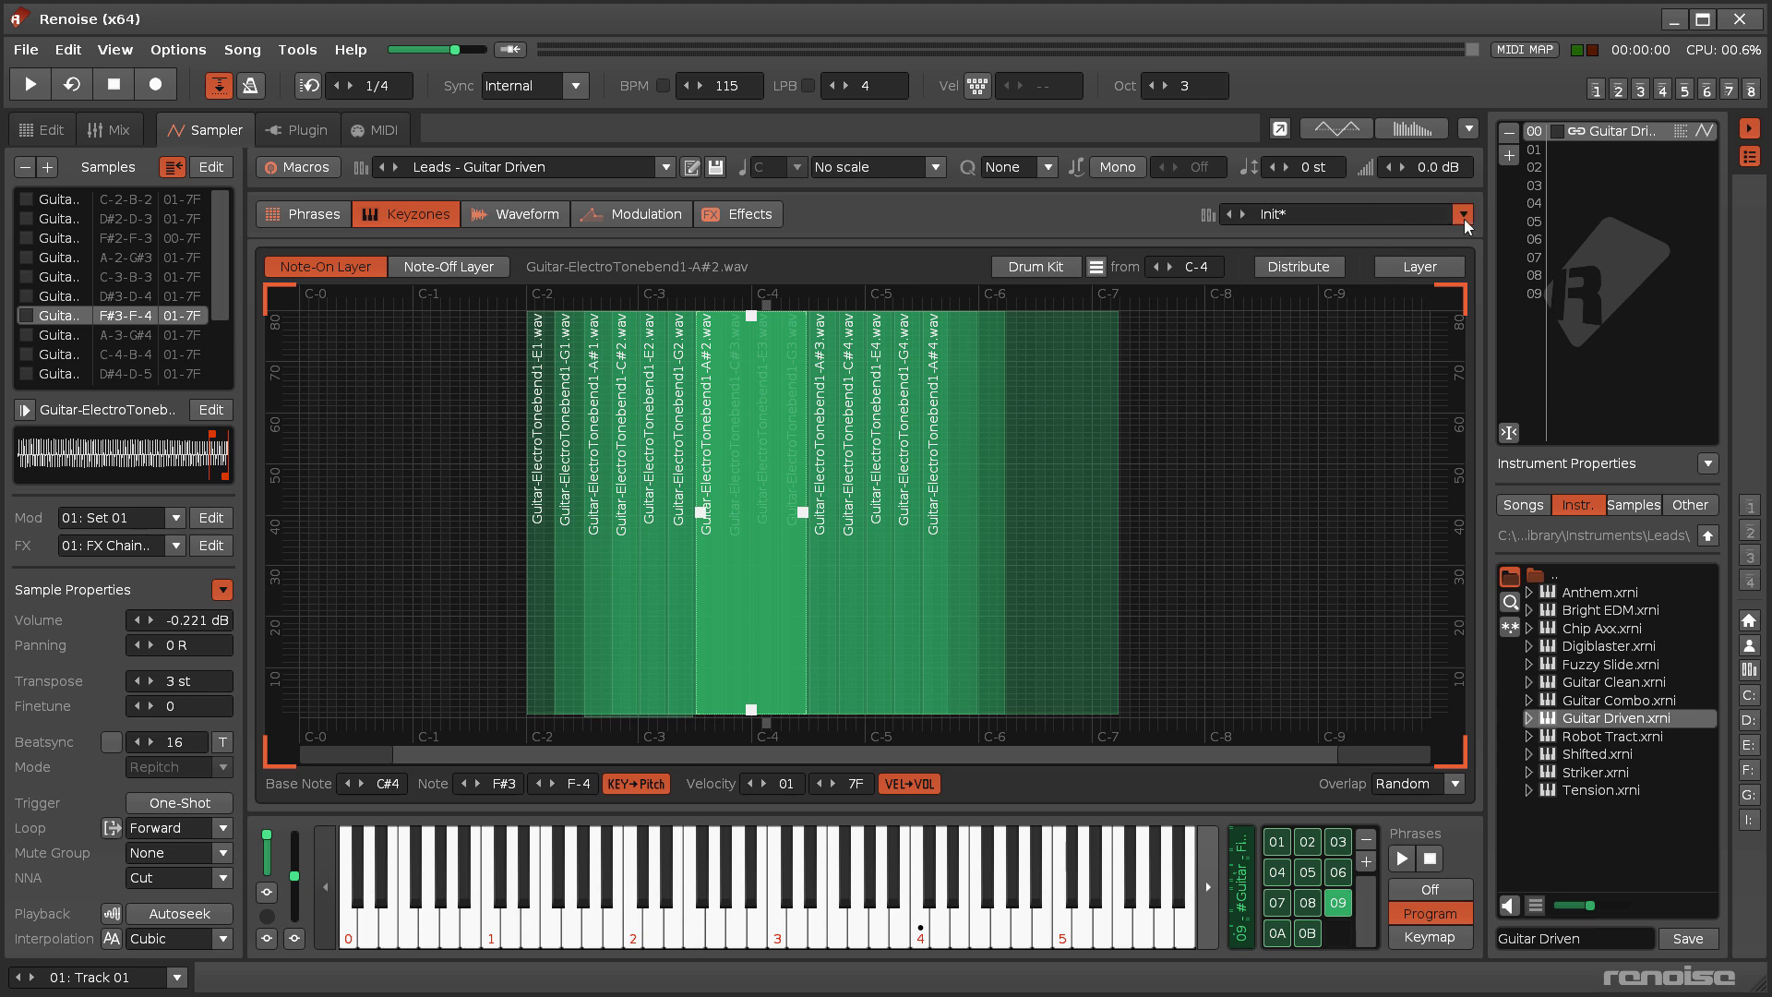
- Save the drumkit instrument with Save Preset As from the Multi-Sample Presets menu
click(1462, 215)
click(1323, 959)
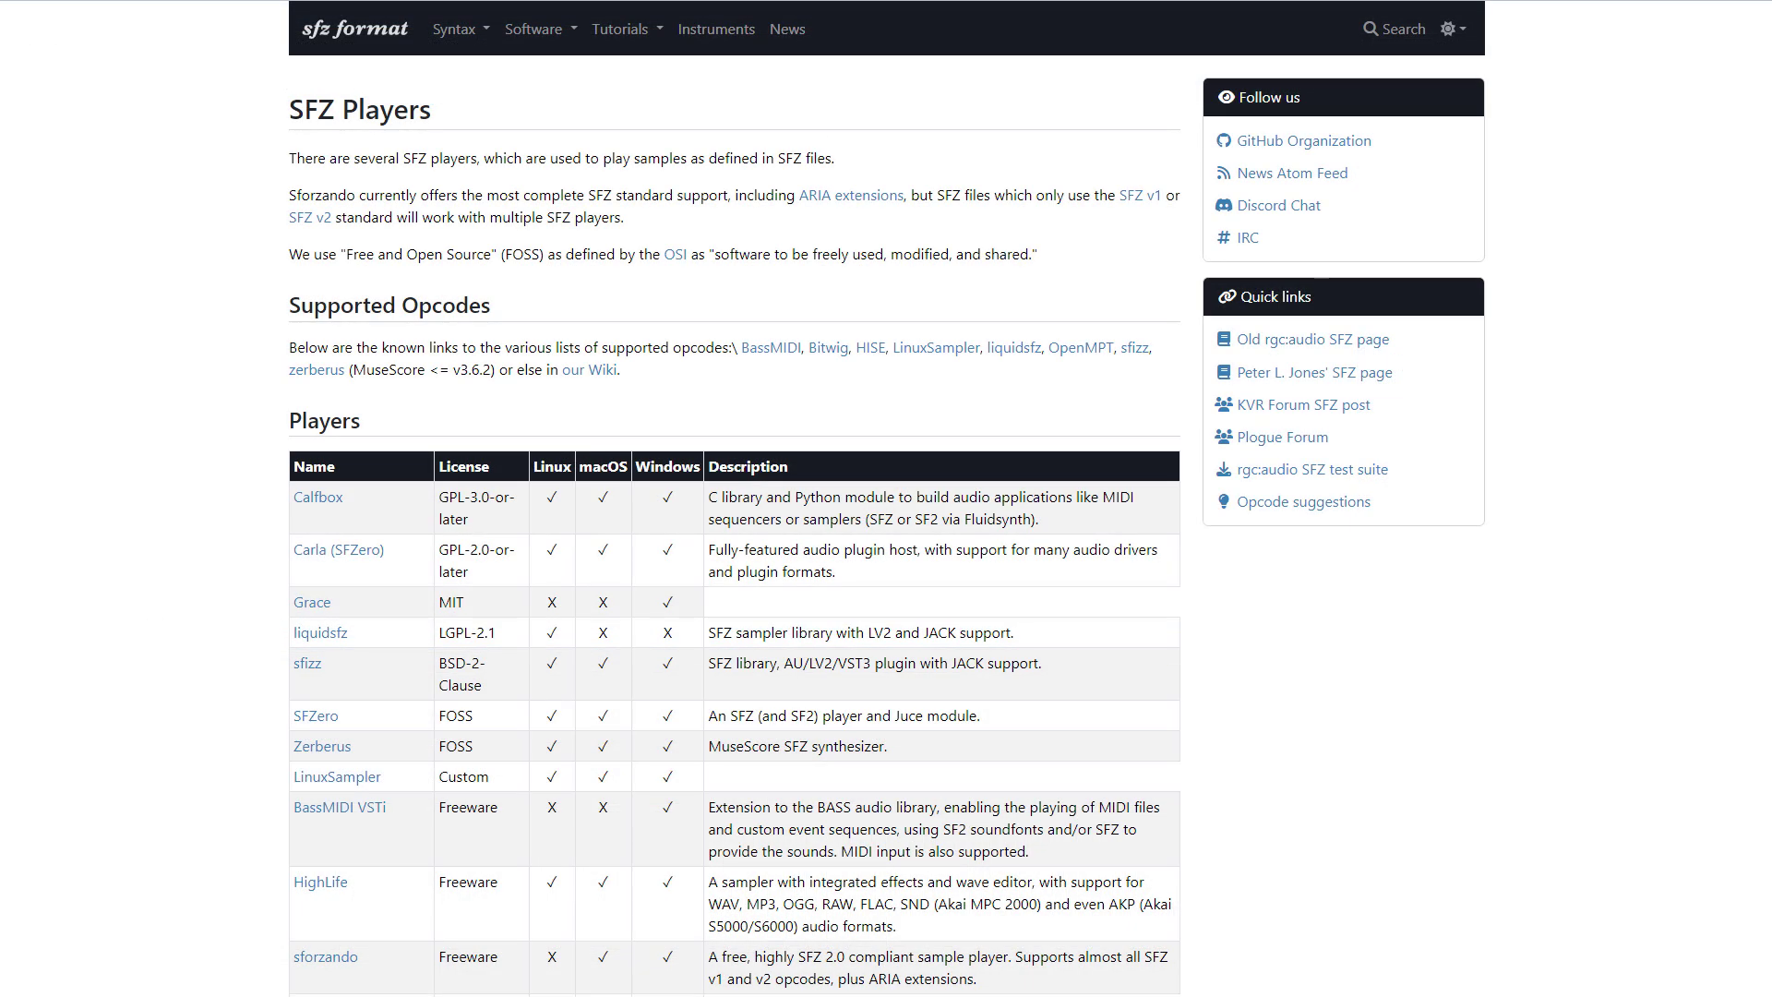
scroll(886, 498, down, 1)
scroll(886, 499, down, 1)
scroll(886, 499, down, 1)
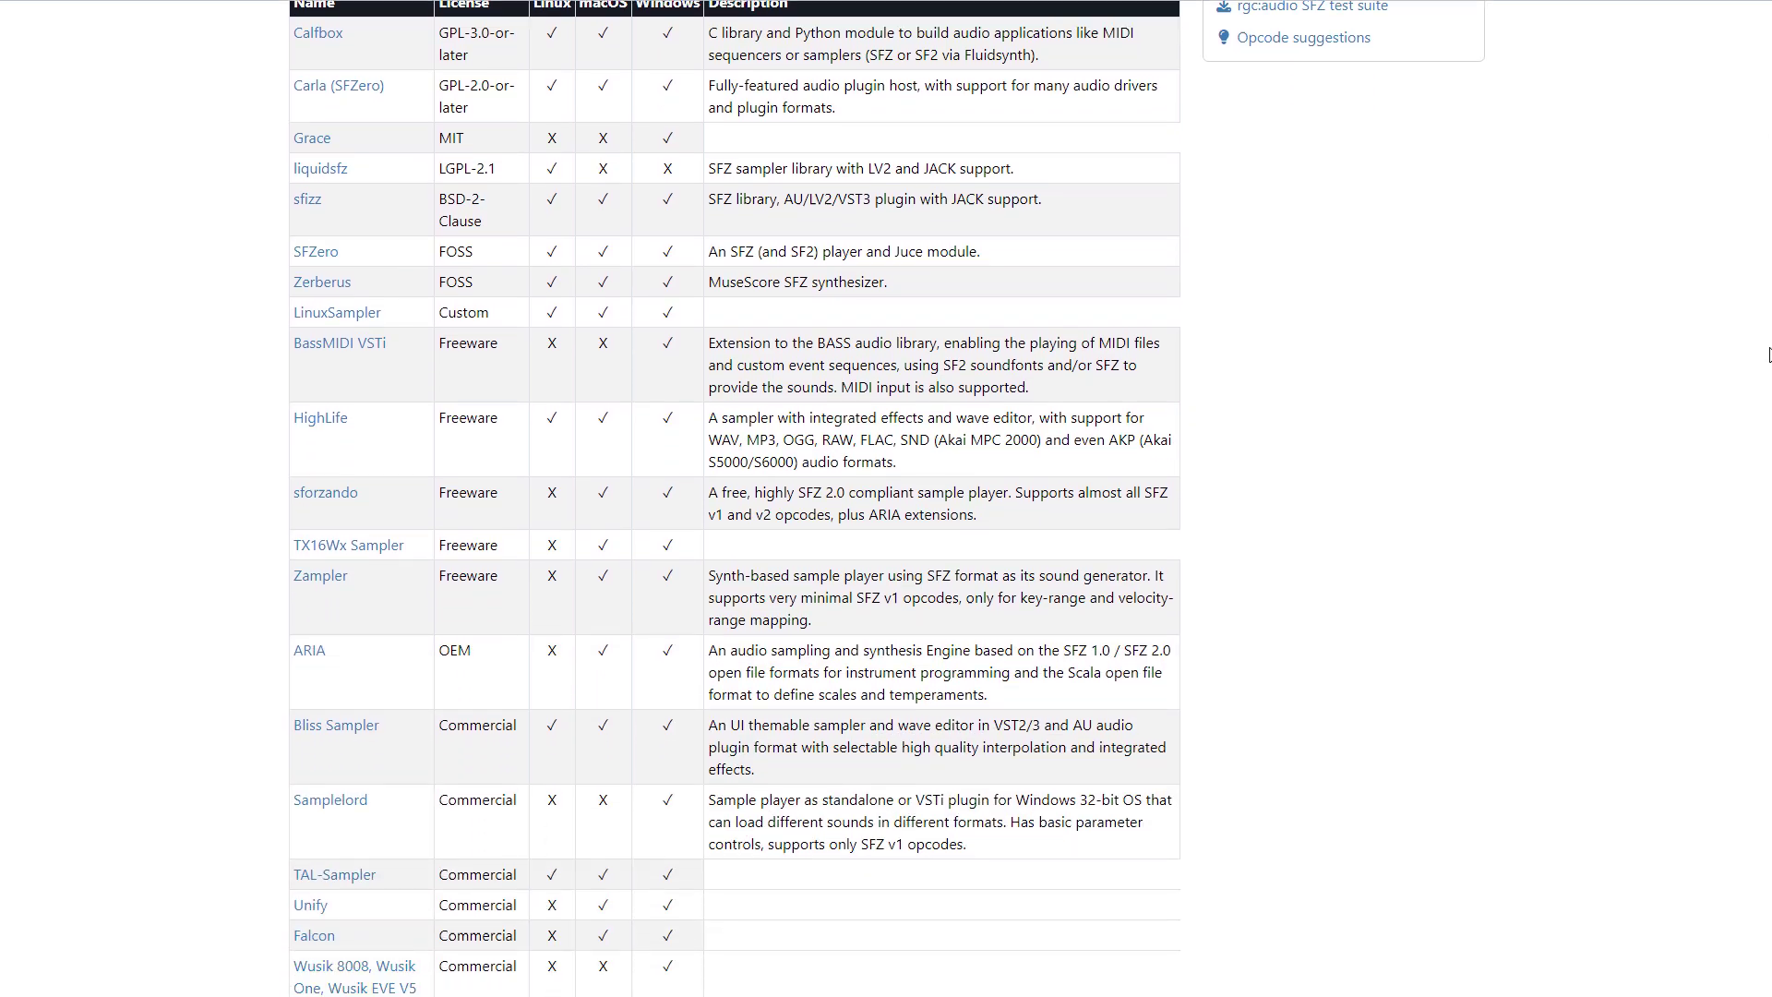
scroll(886, 500, down, 2)
scroll(736, 498, down, 1)
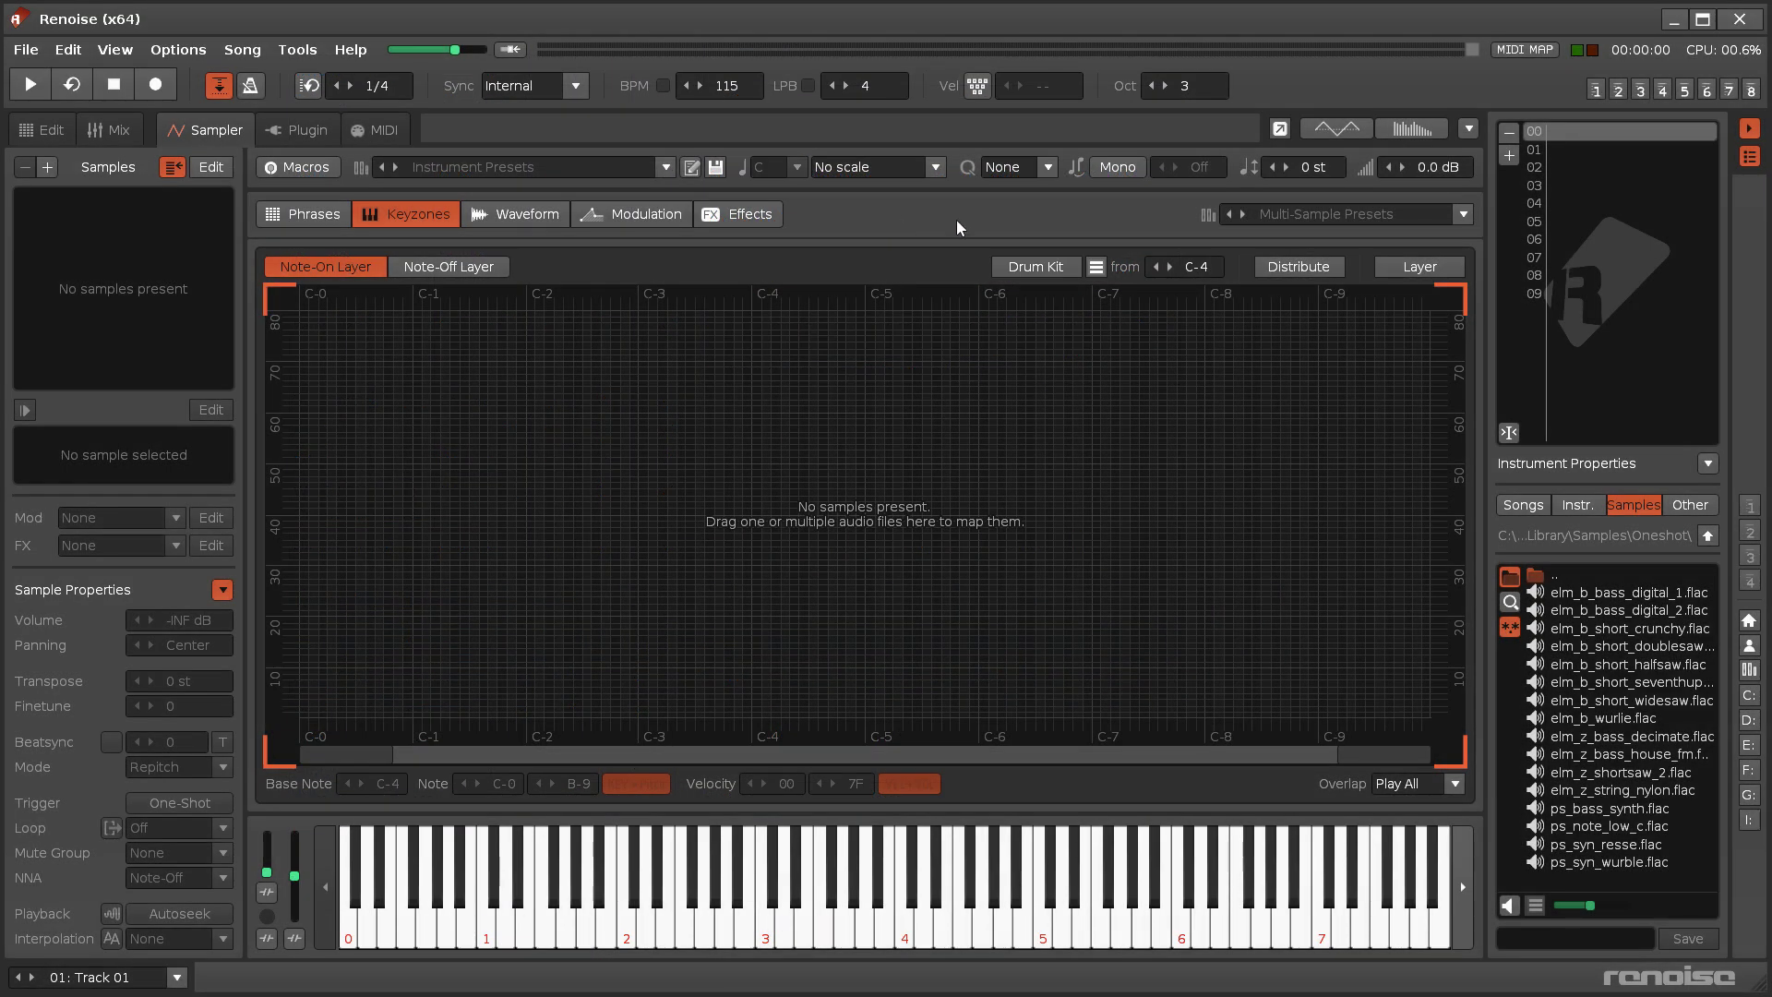
- Import UprightPianoKW-20220221.sfz through the Multi-Sample Presets menu
click(1355, 218)
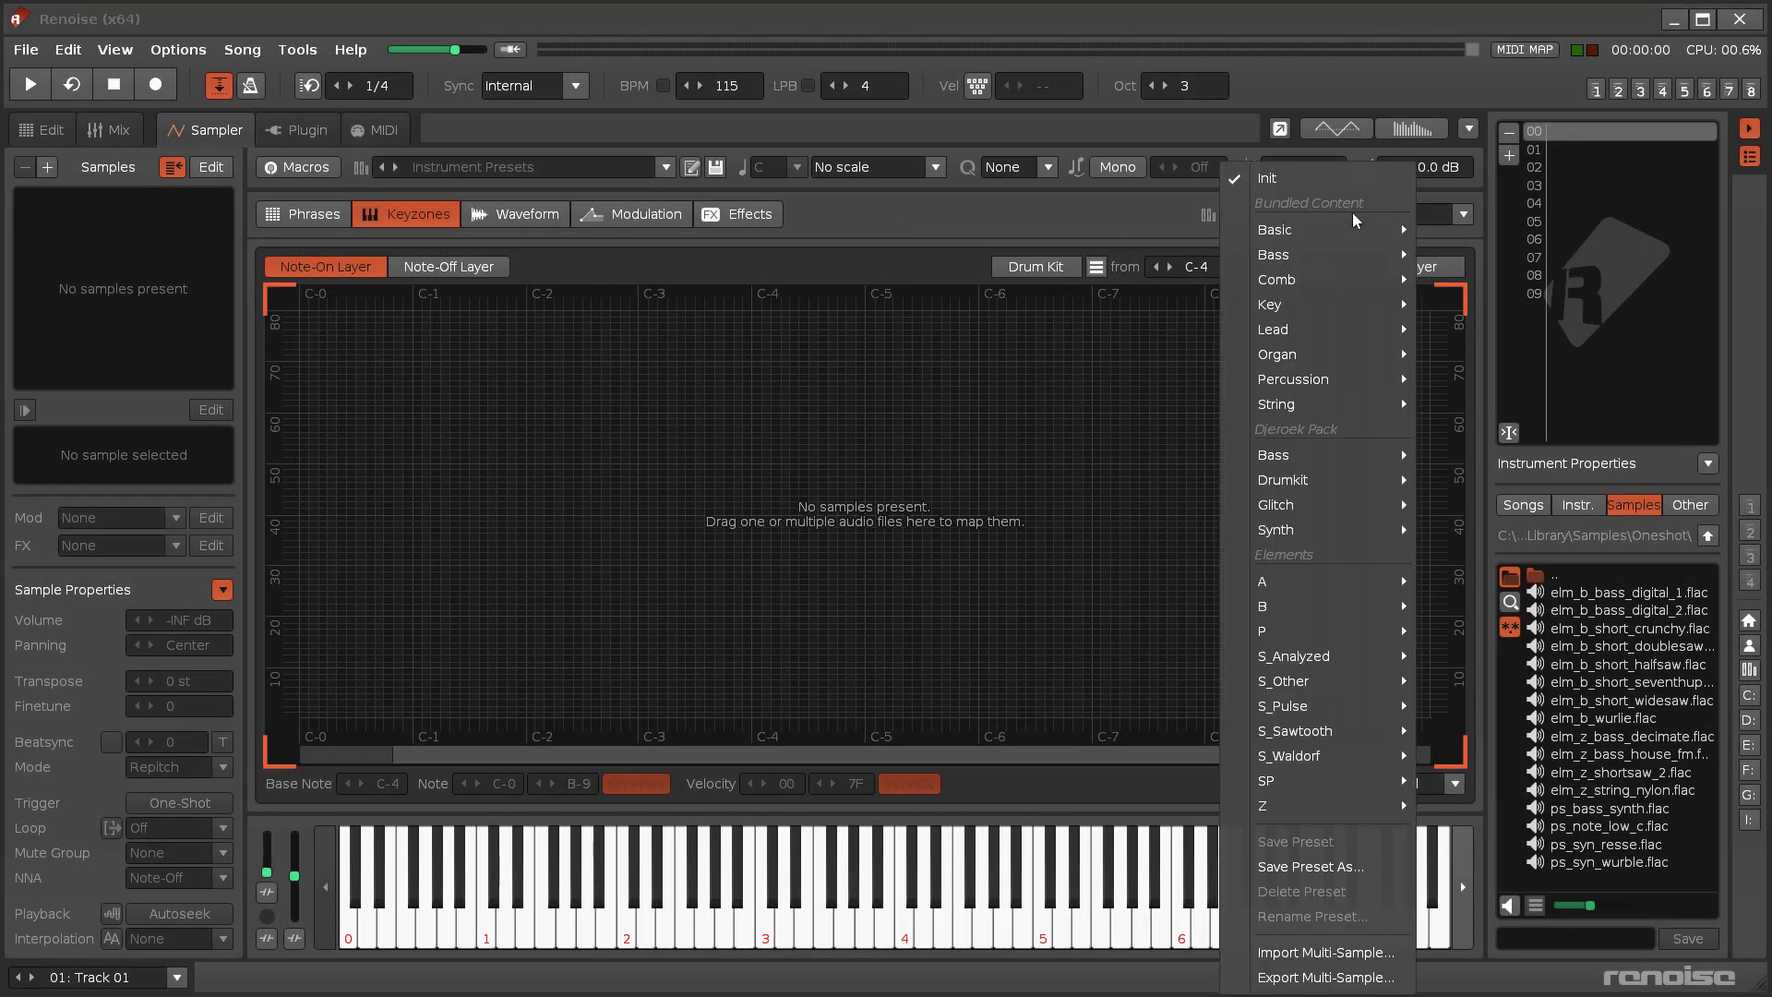
click(1344, 961)
double_click(288, 155)
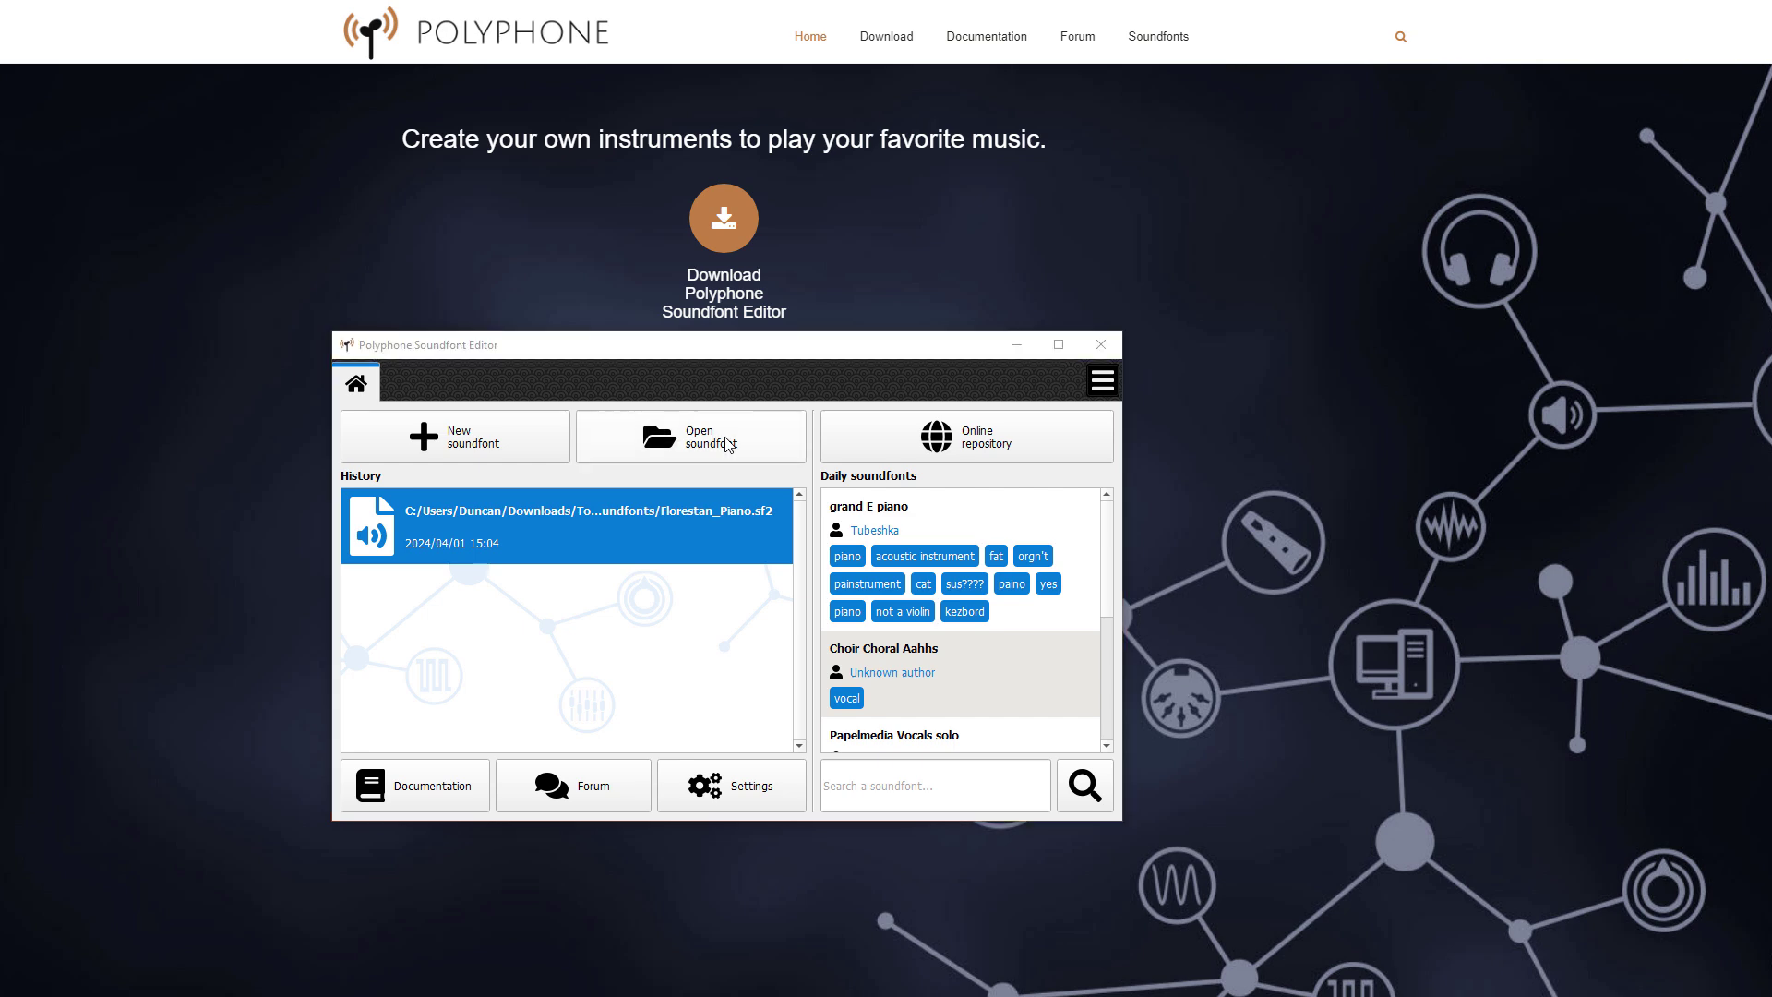
- Open KAWAI good piano.sf2 in Polyphone and set up its export in .sfz format
click(725, 444)
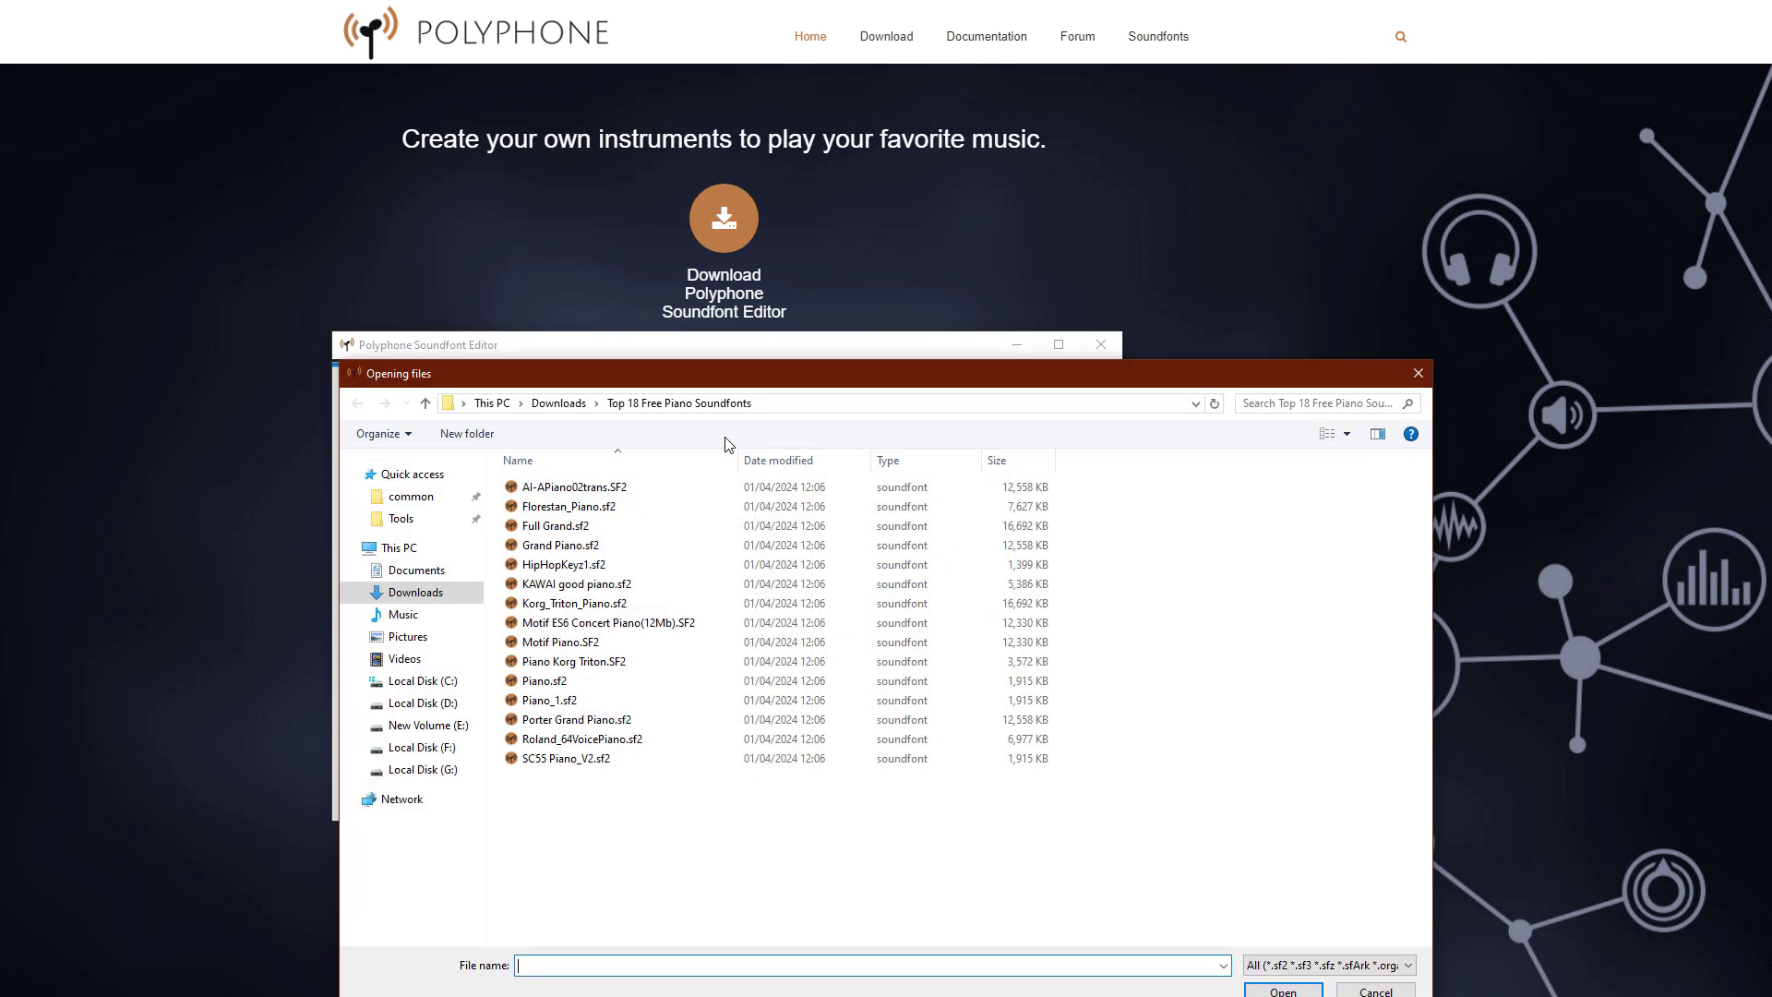
double_click(611, 586)
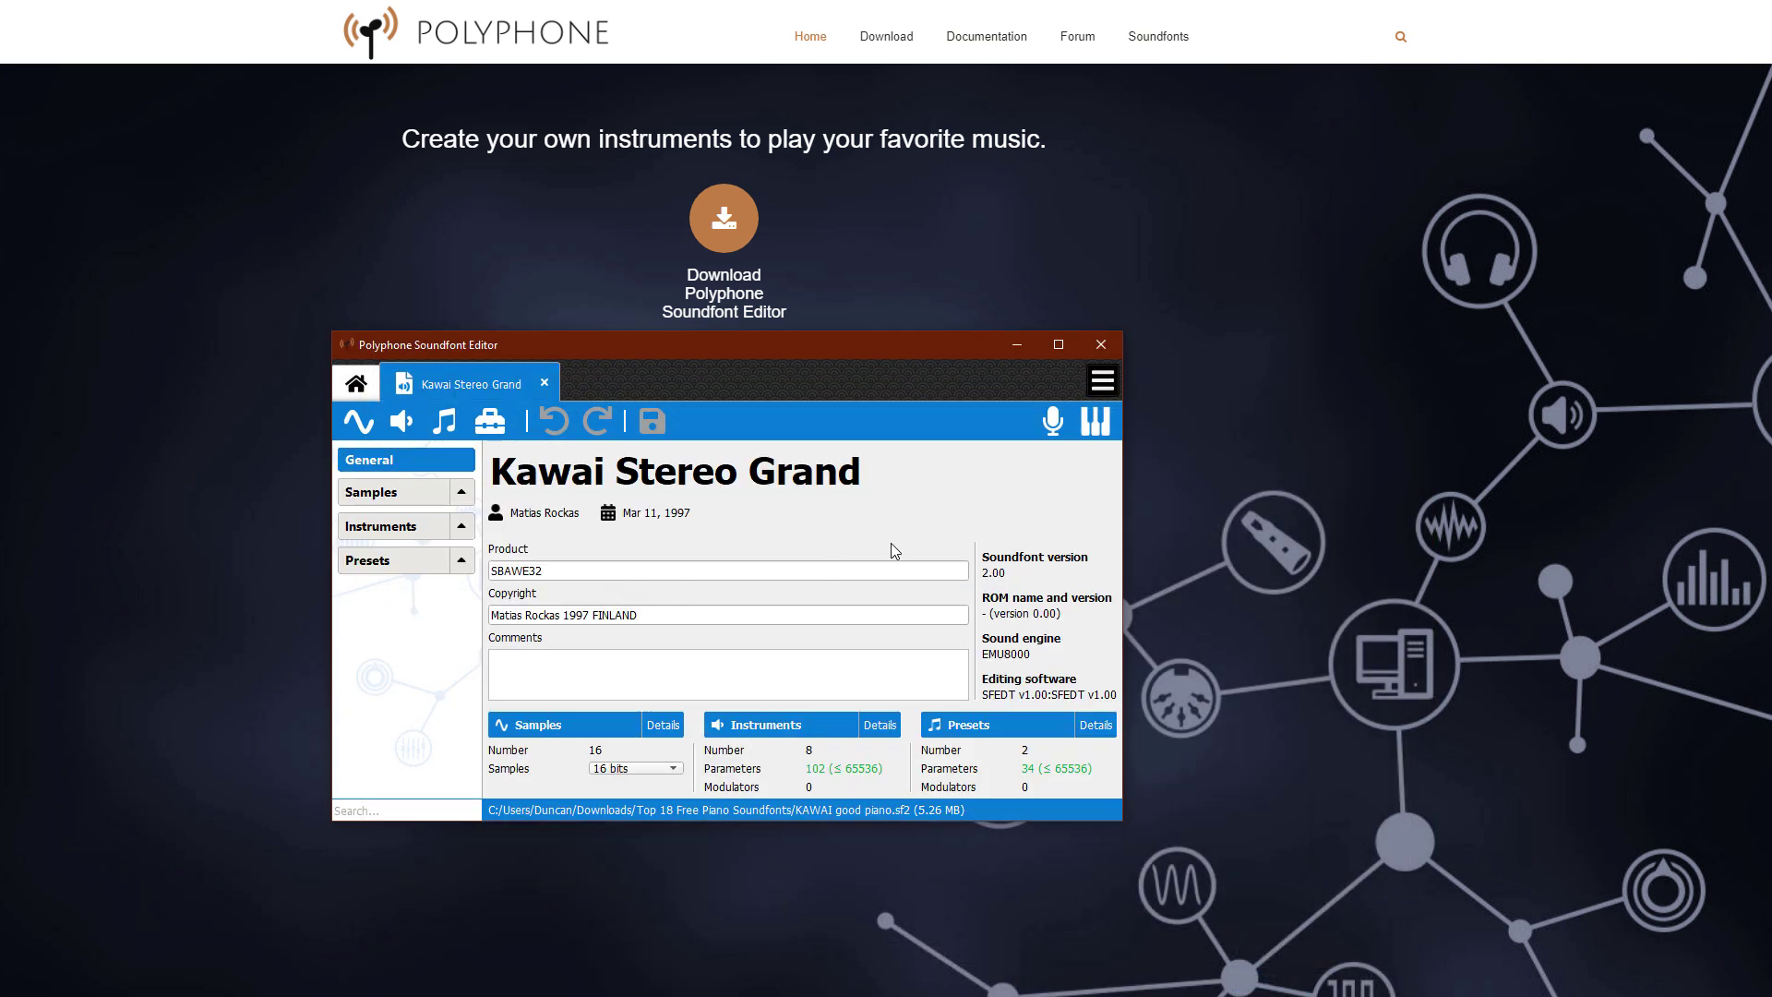
click(1103, 381)
click(1120, 528)
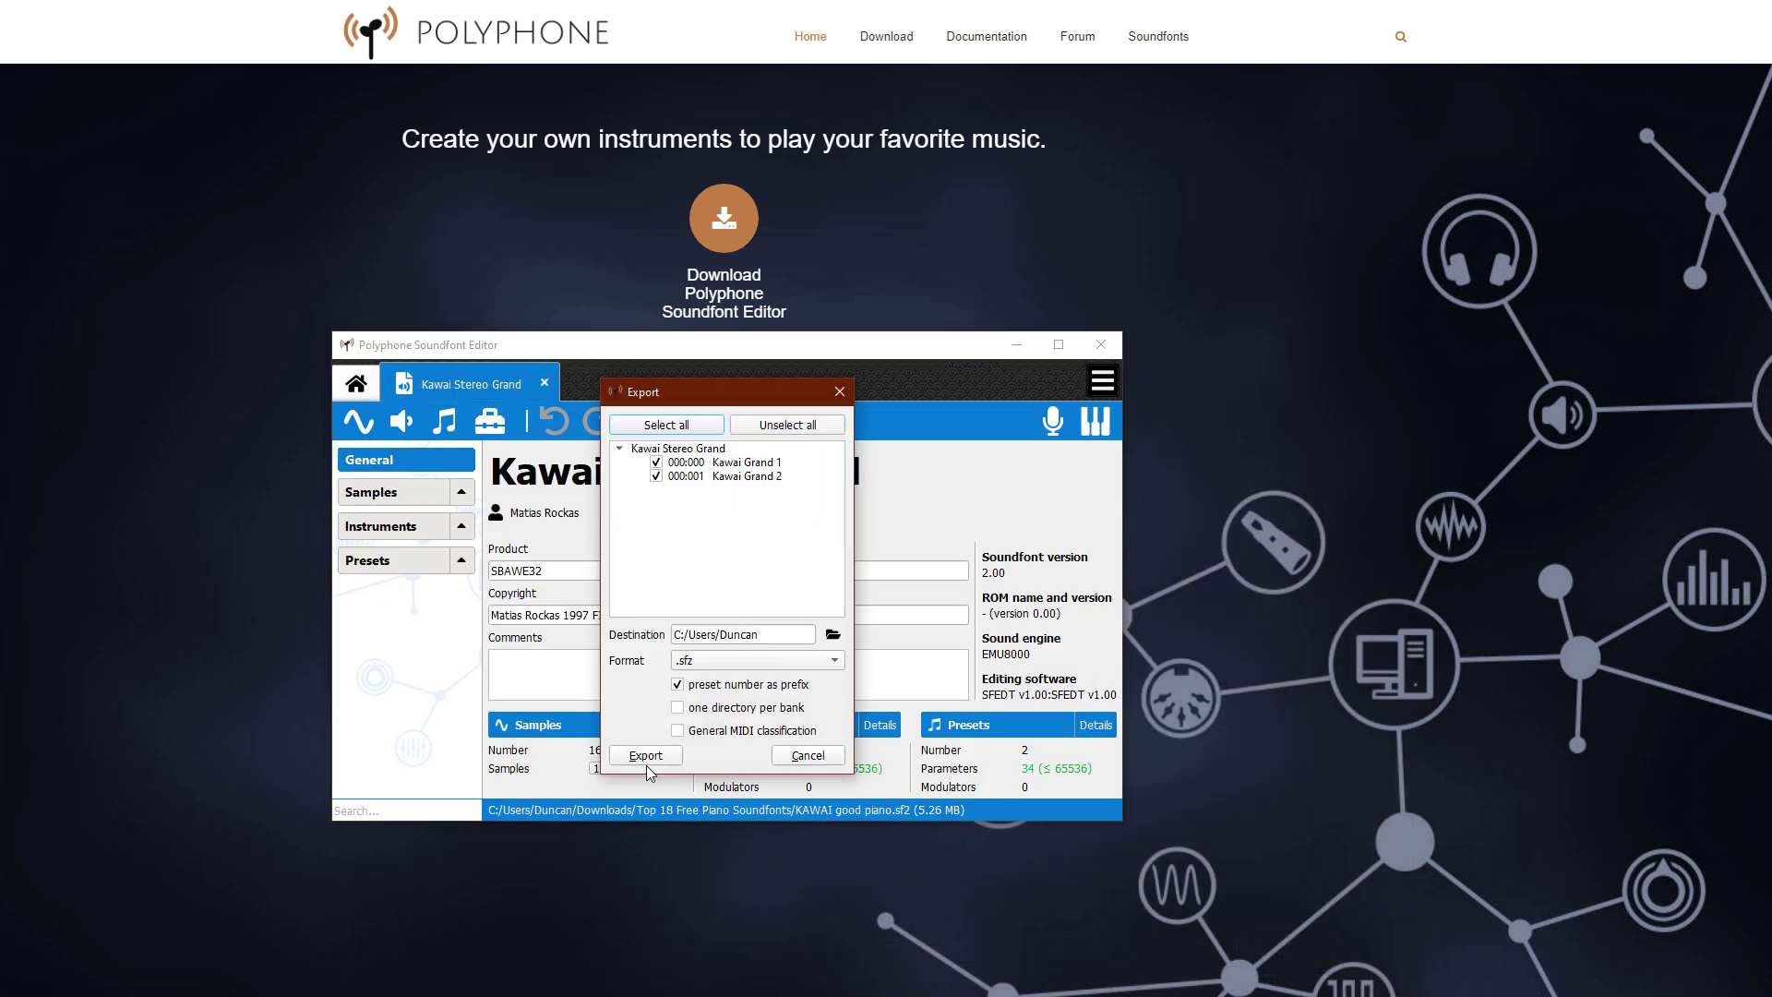
click(757, 660)
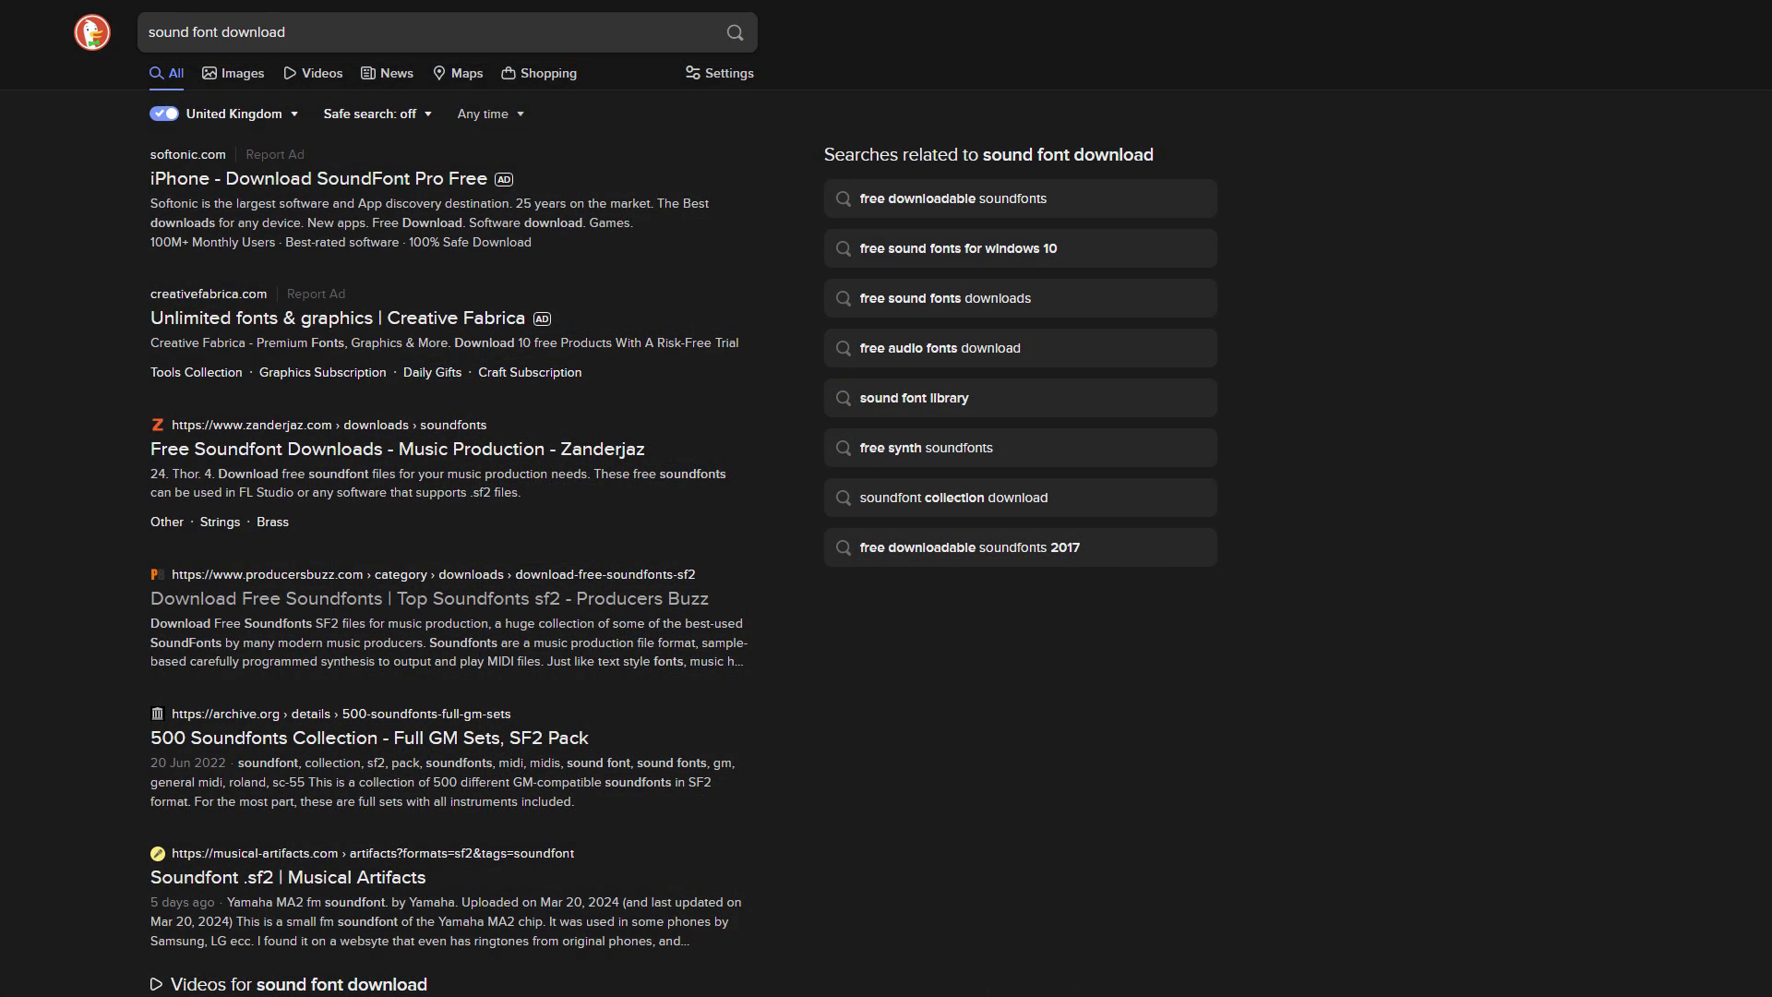
scroll(451, 555, down, 1)
scroll(449, 554, down, 2)
scroll(449, 553, down, 3)
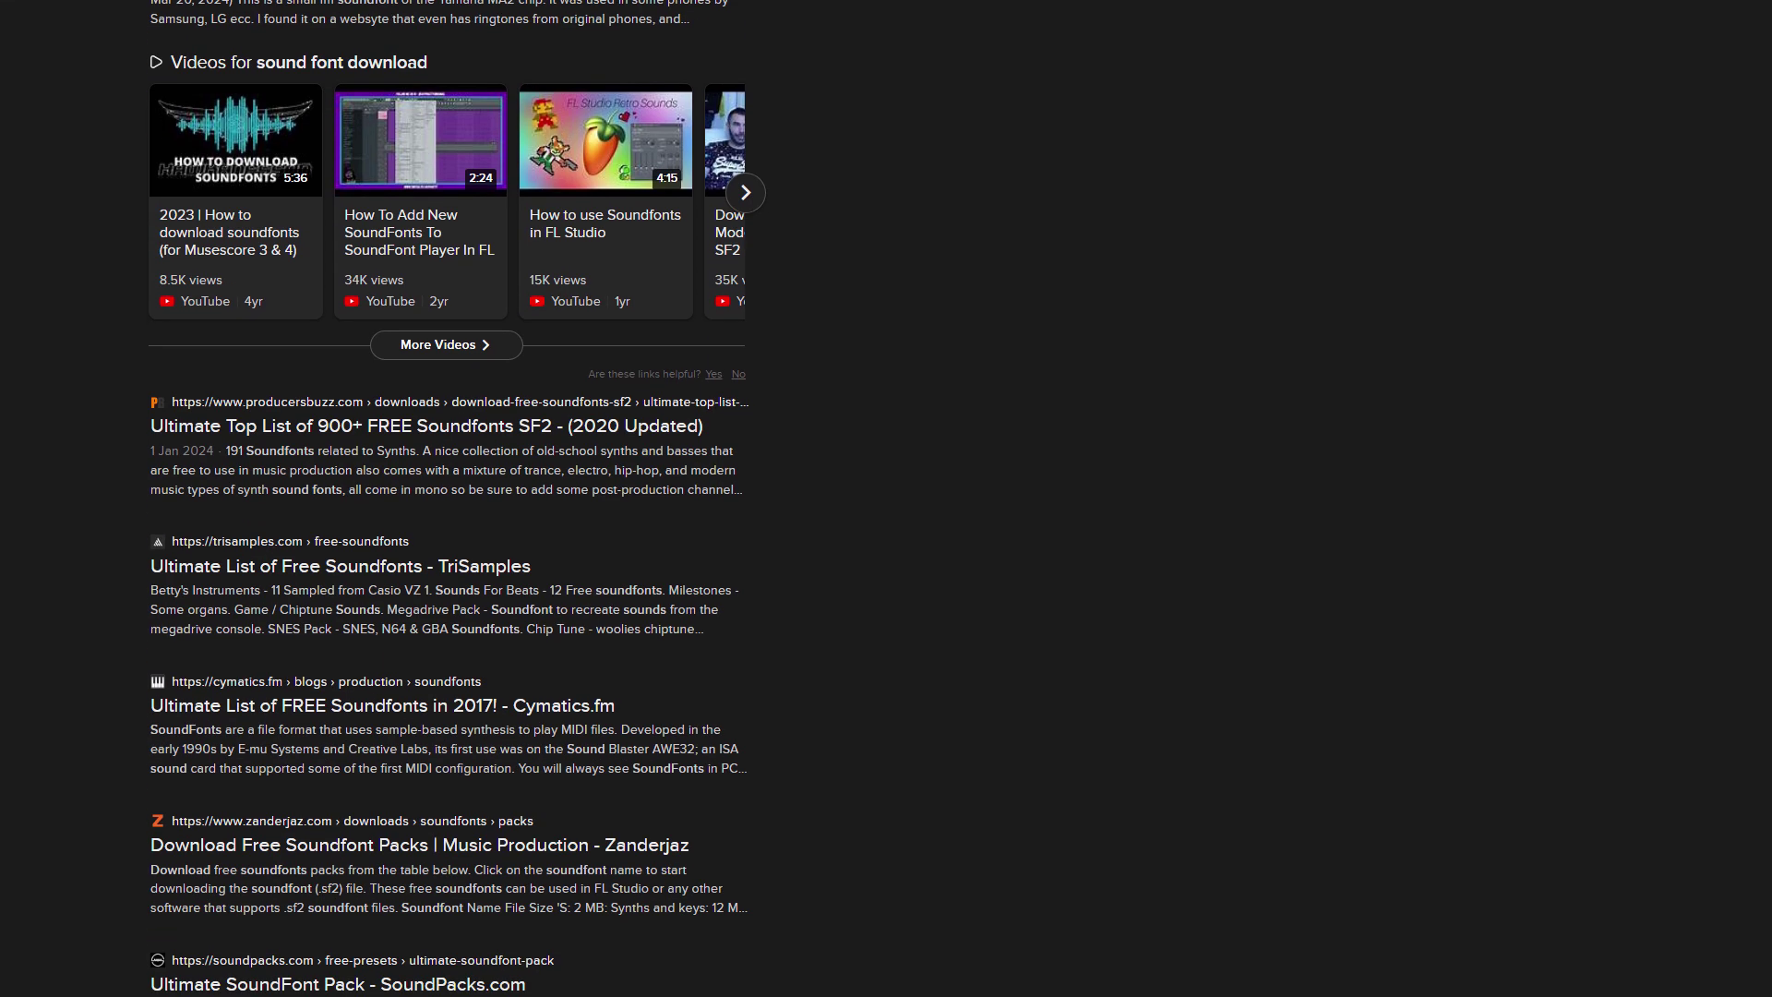
scroll(449, 554, down, 1)
scroll(450, 555, down, 2)
scroll(450, 554, down, 3)
scroll(450, 499, down, 3)
scroll(449, 499, down, 2)
scroll(451, 499, down, 1)
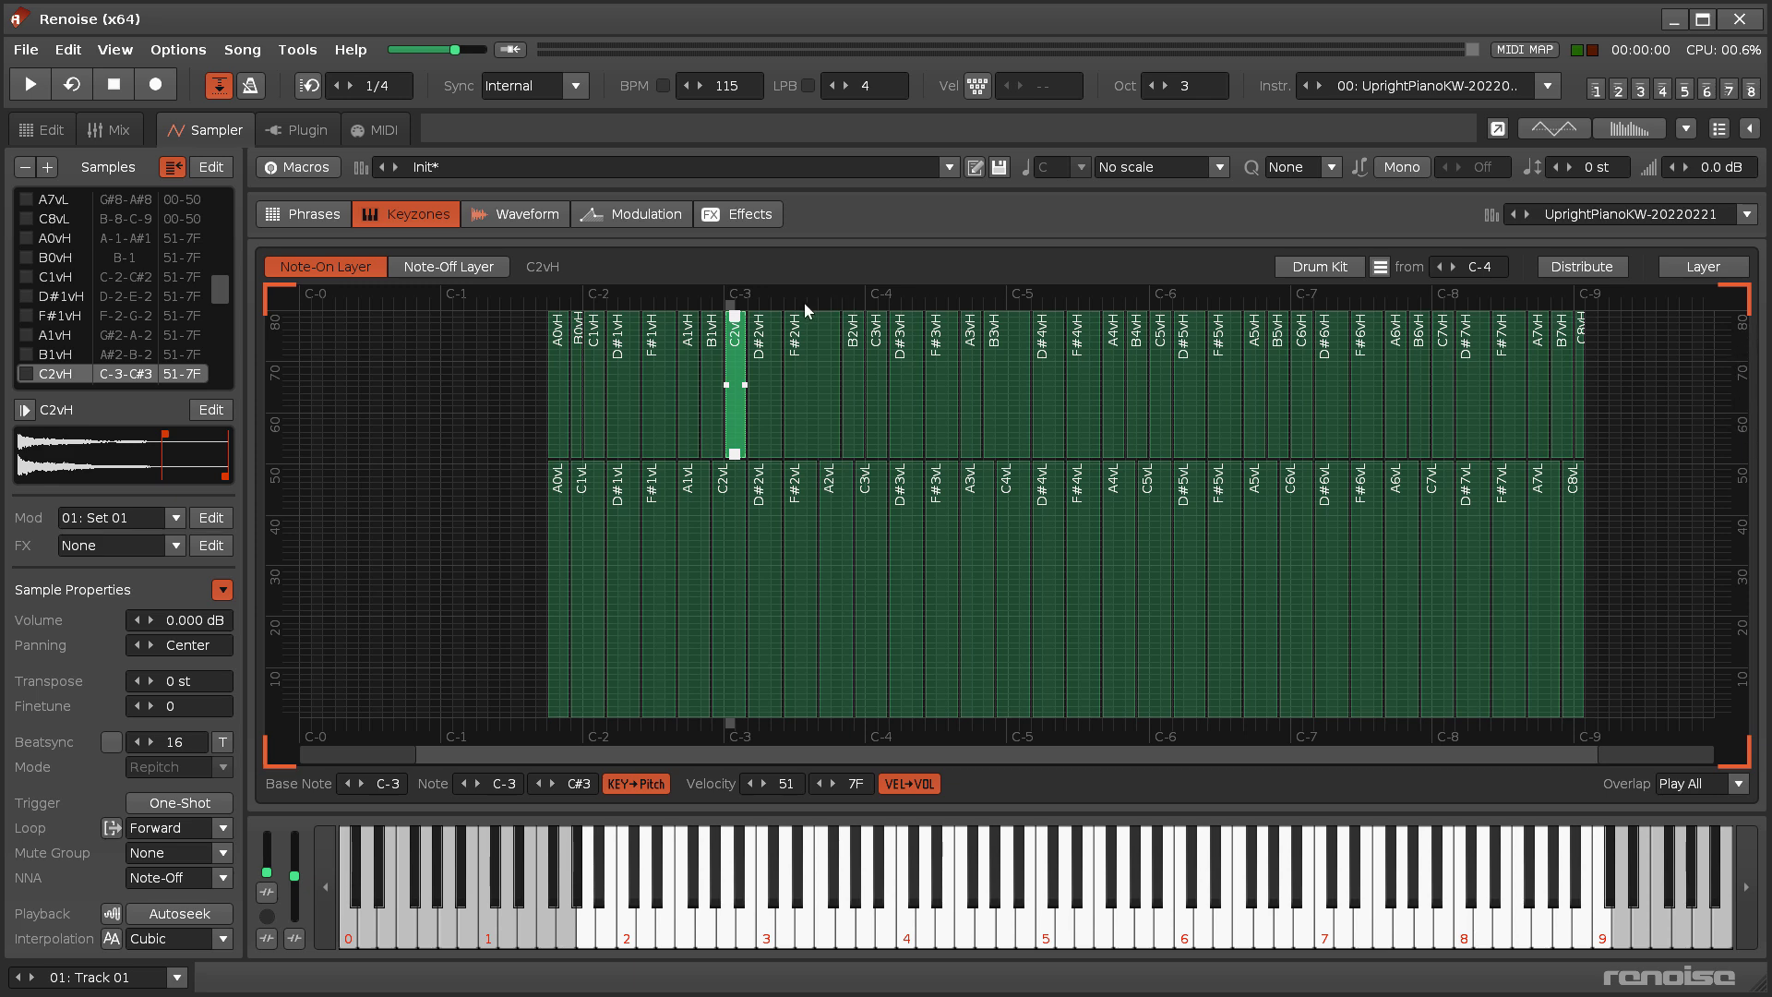
- Audition the C2vH zone, then lower velocity to hear C2vL and select D#2vL
key(z)
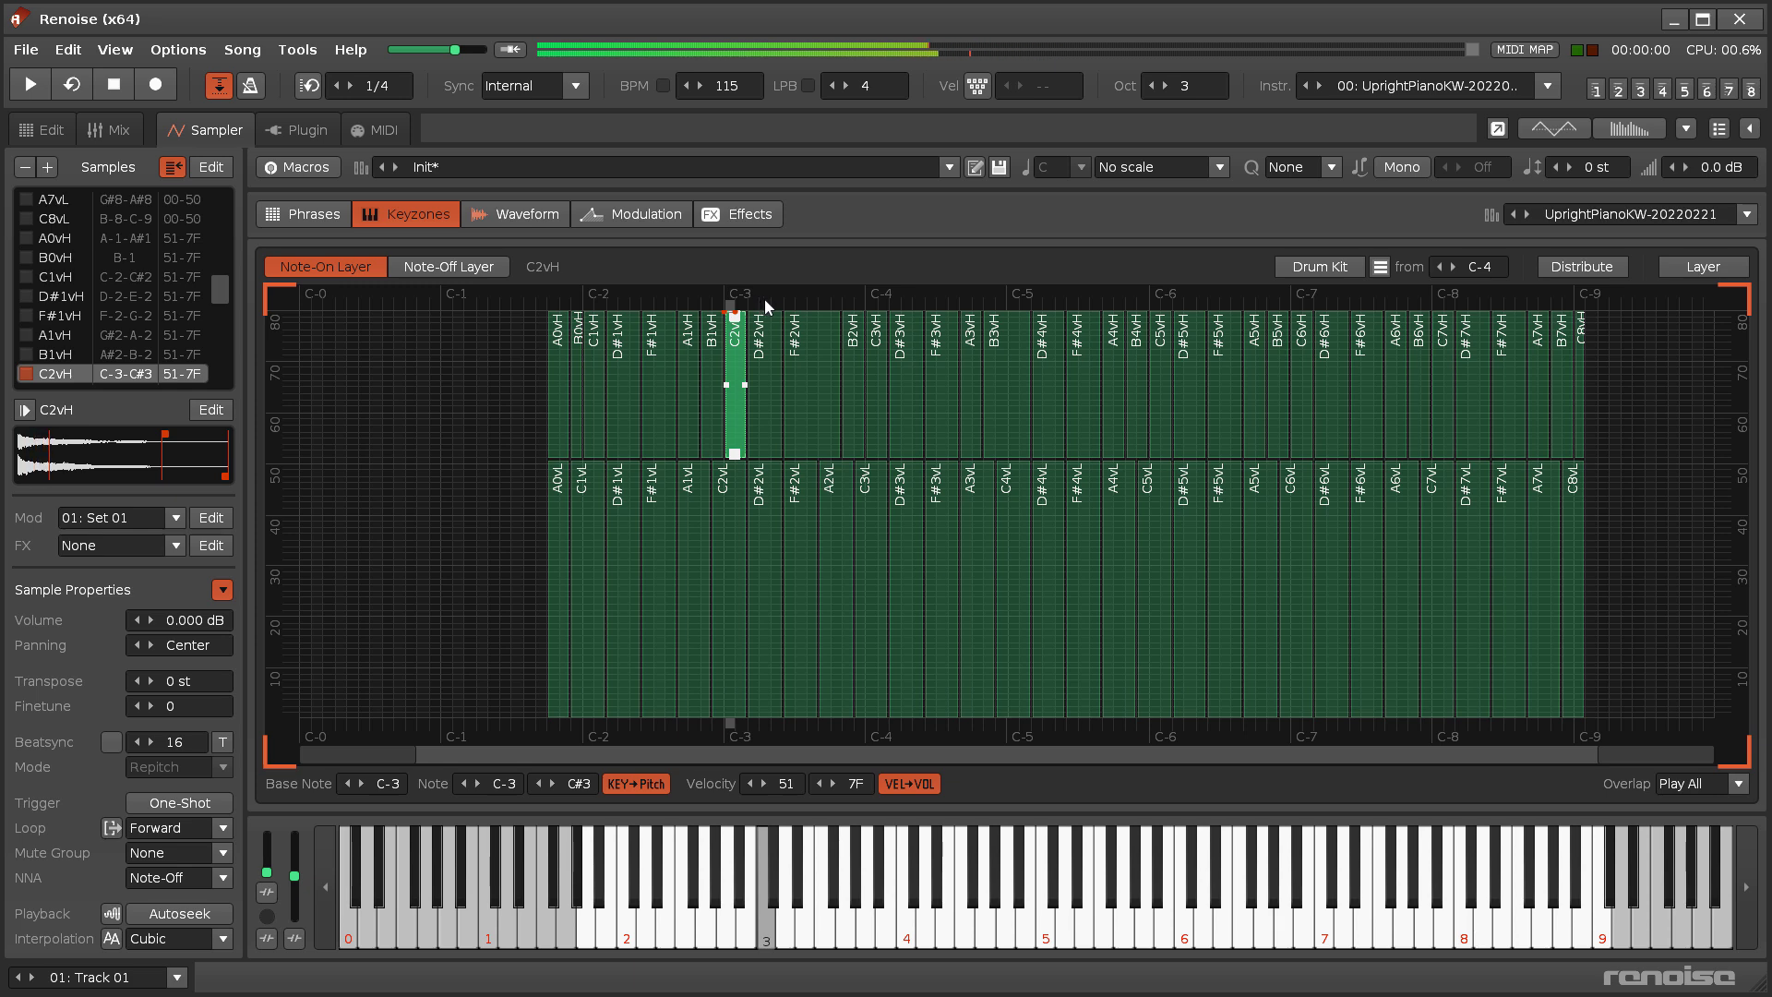
click(776, 308)
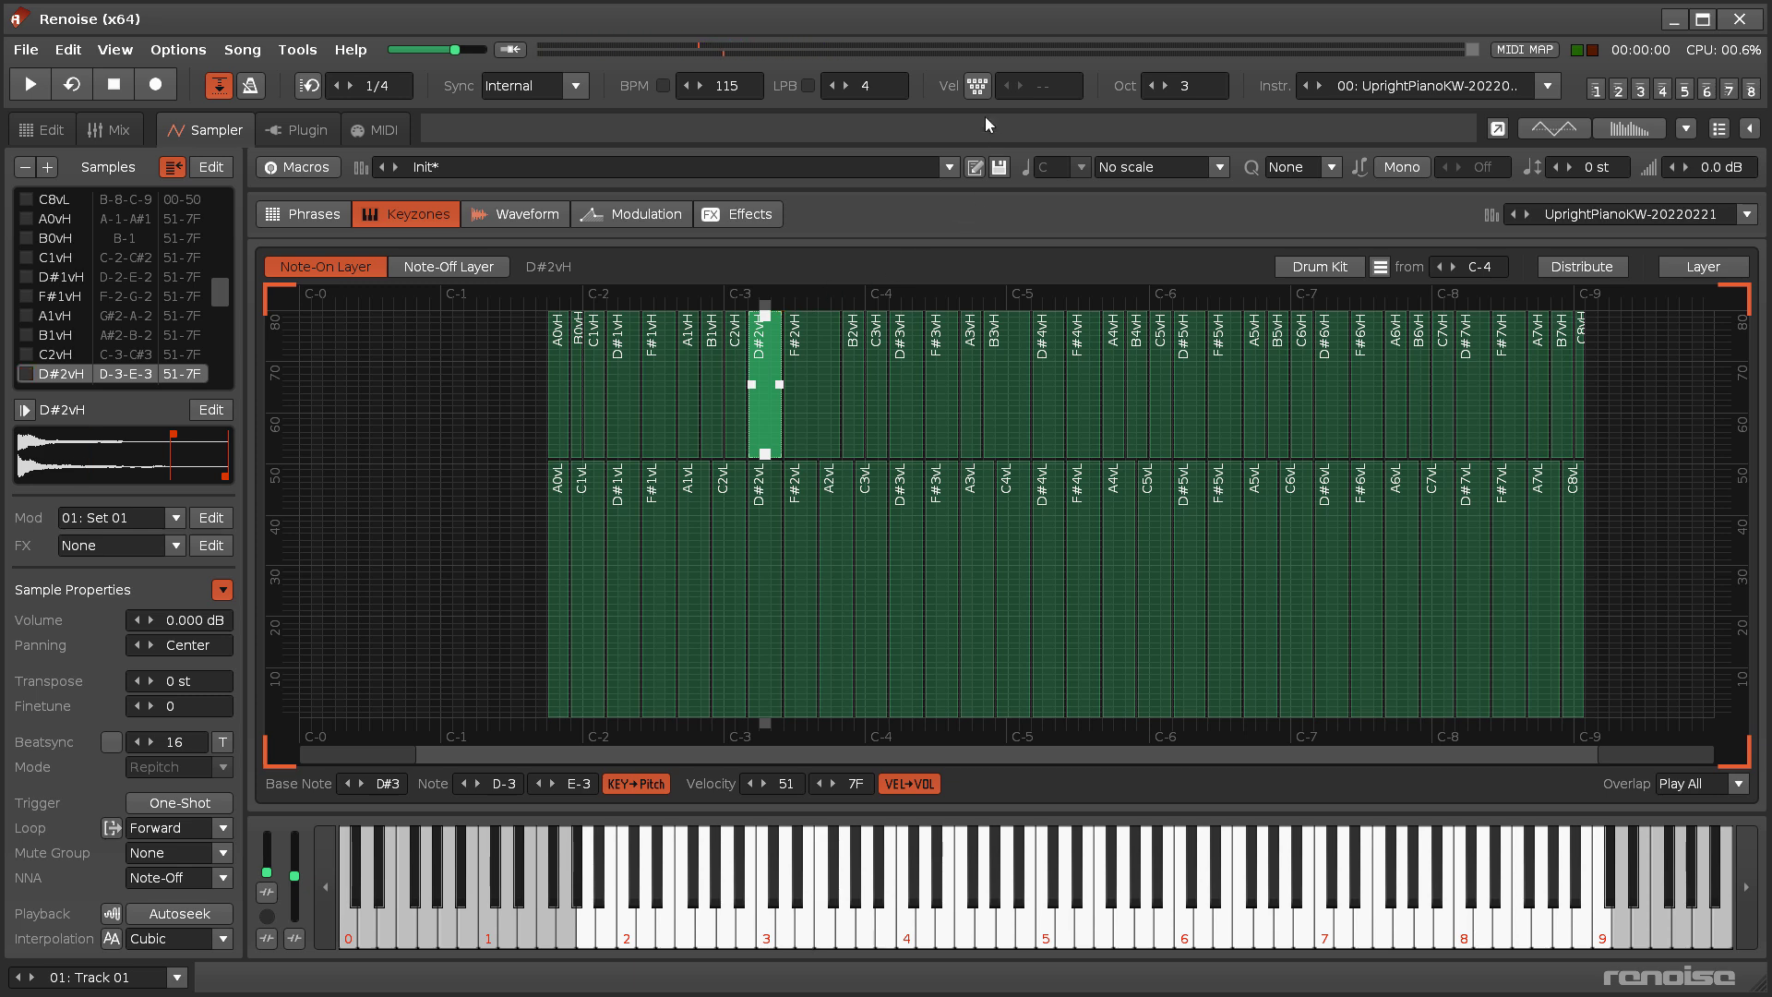
key(z)
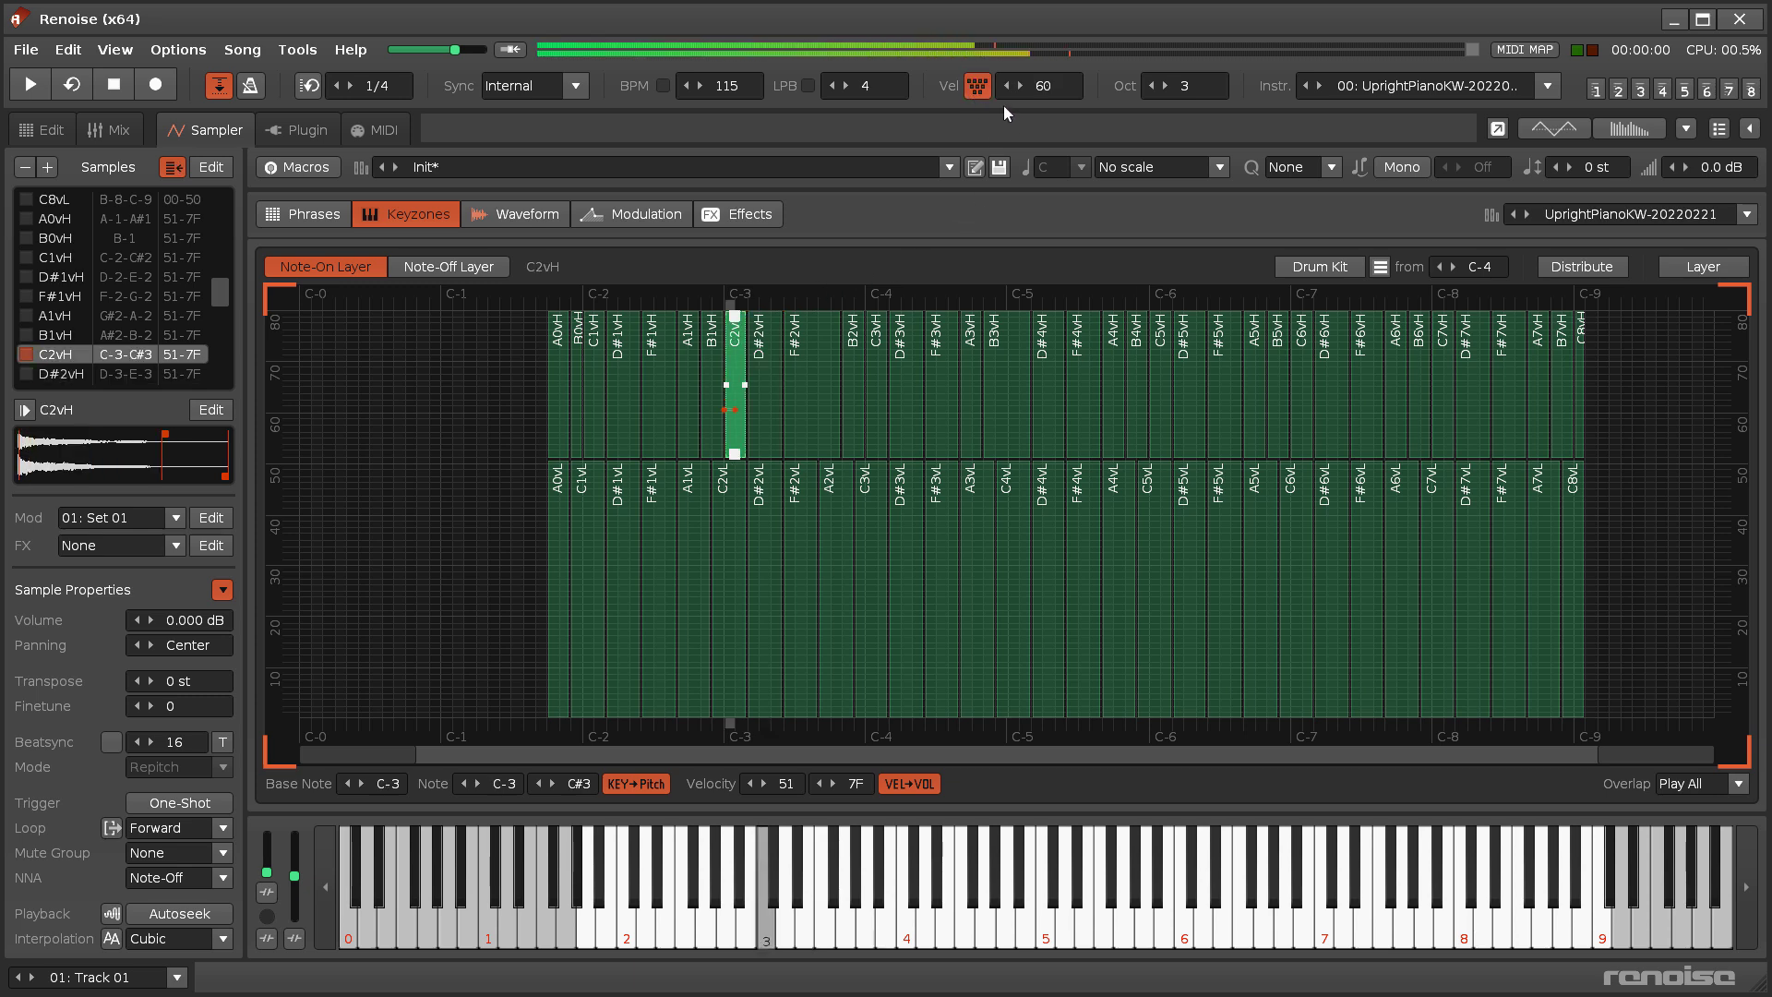
click(1006, 87)
key(z)
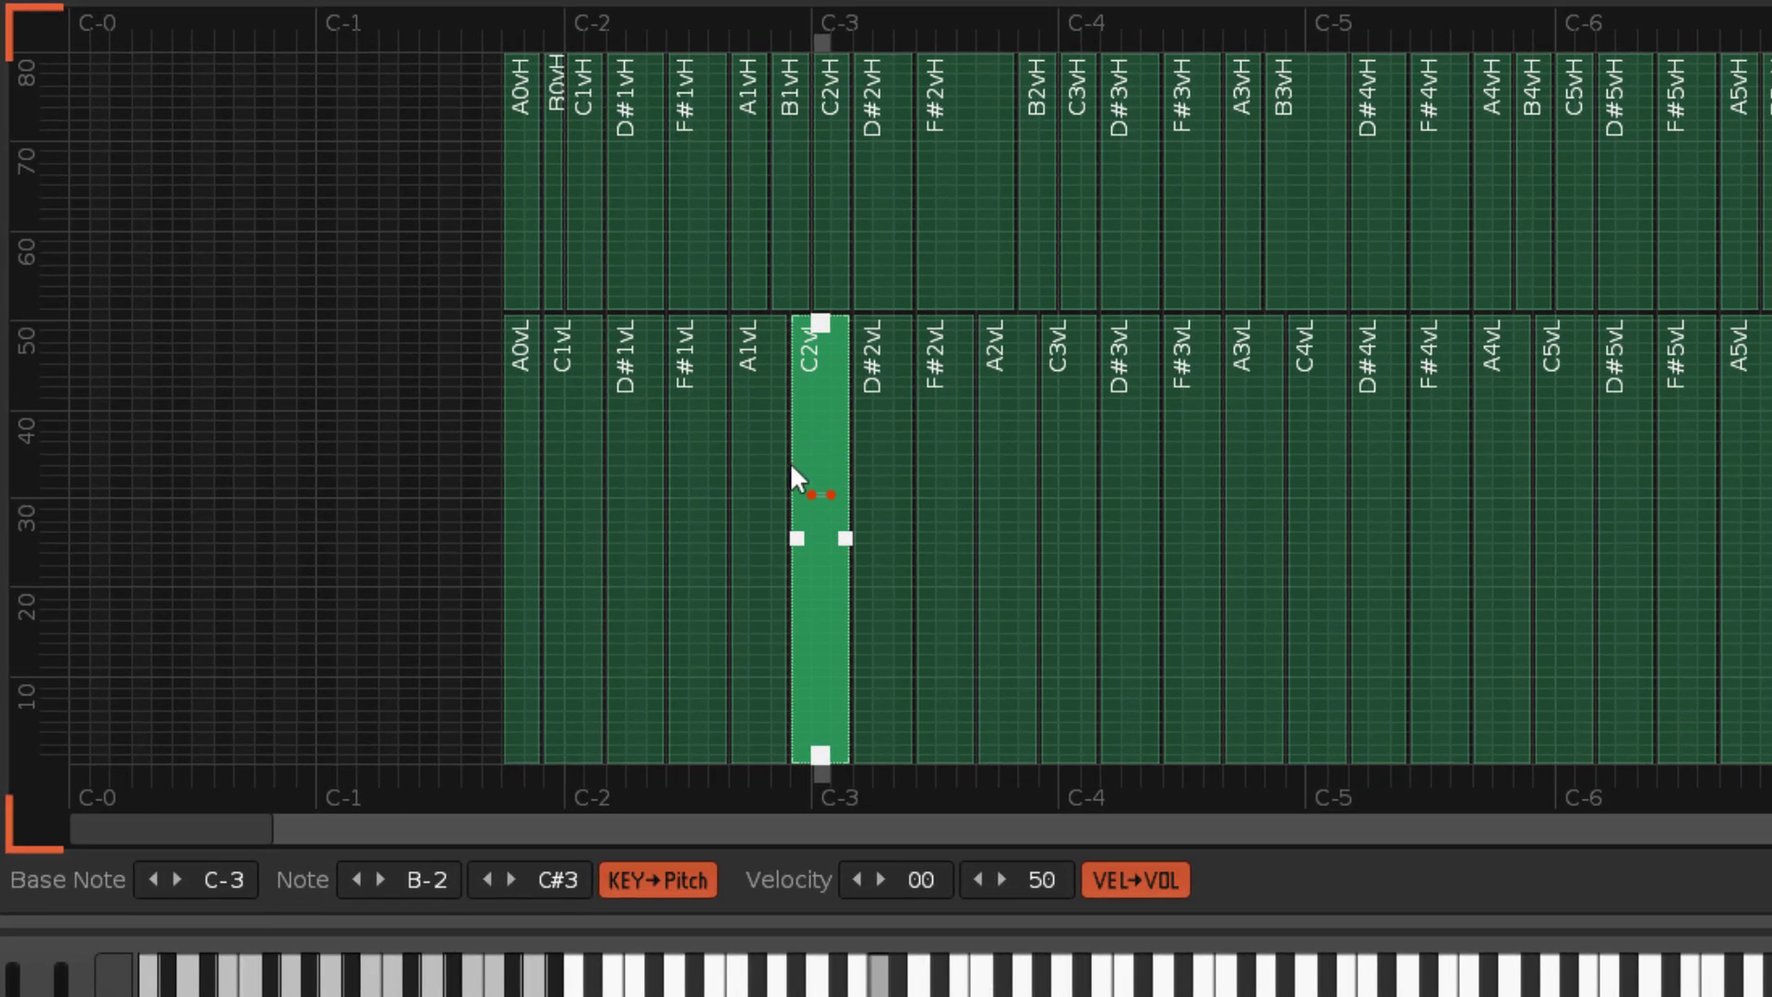
click(857, 526)
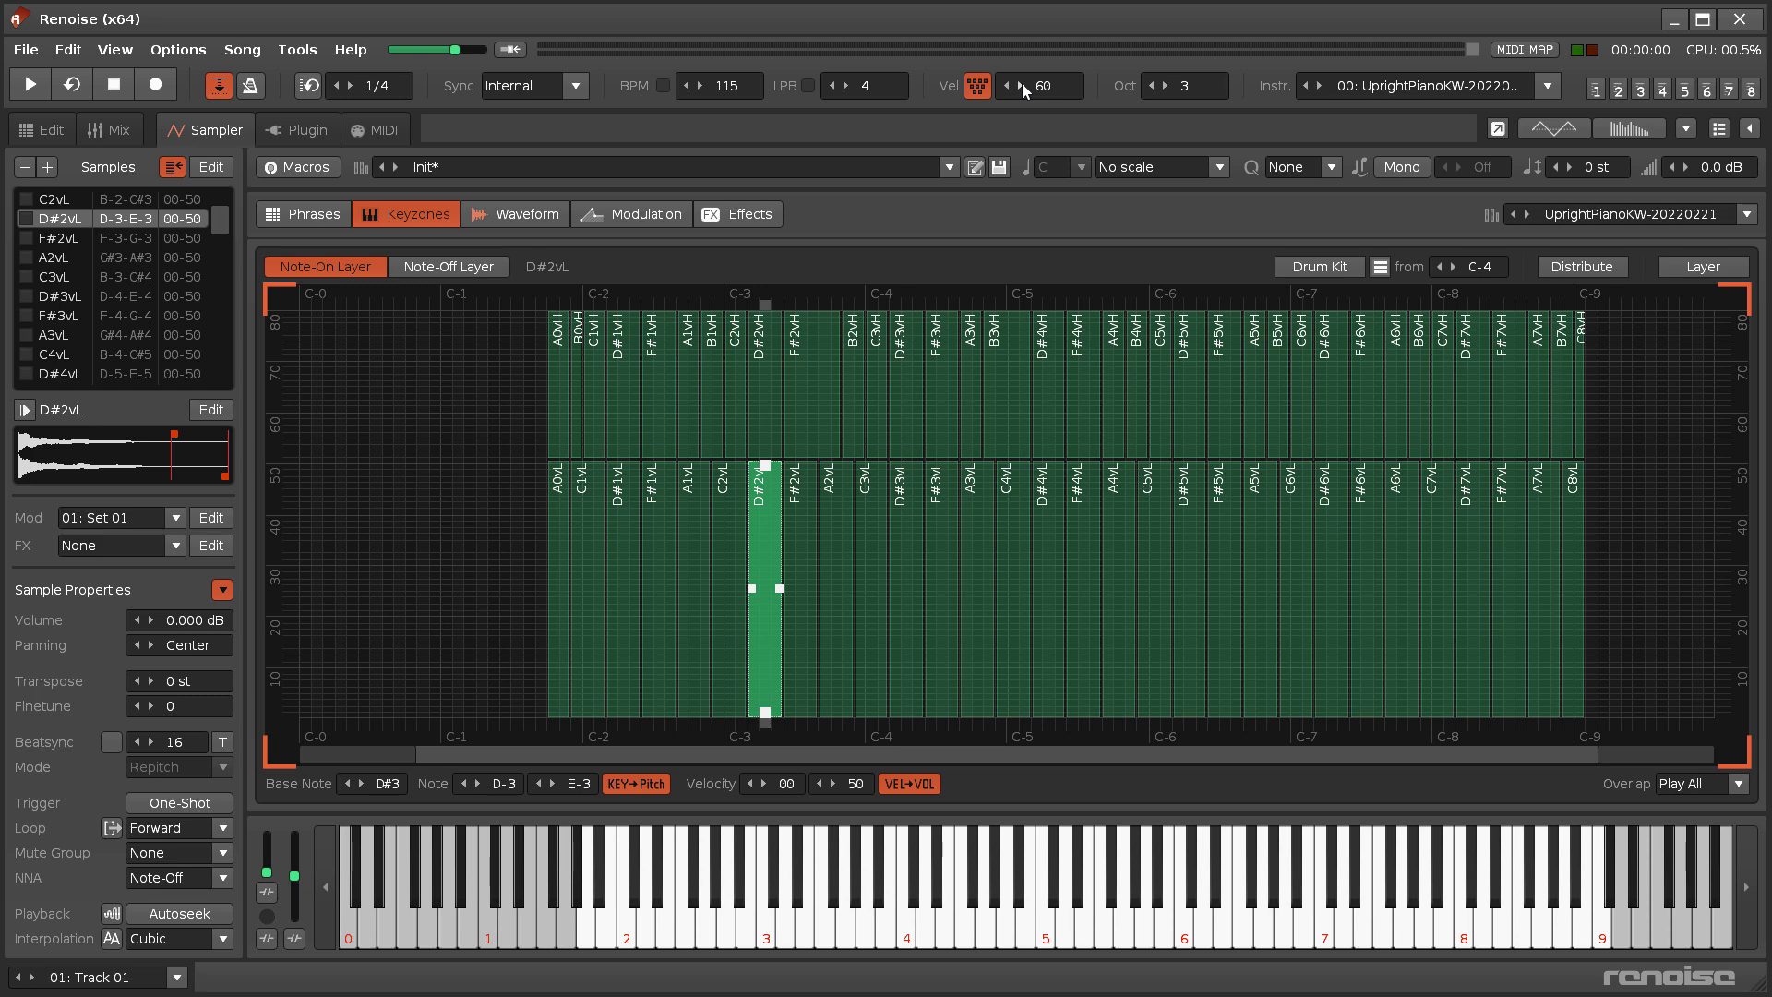
- Replay the C2vH note, then play it an octave lower and repeatedly in octave 1
key(z)
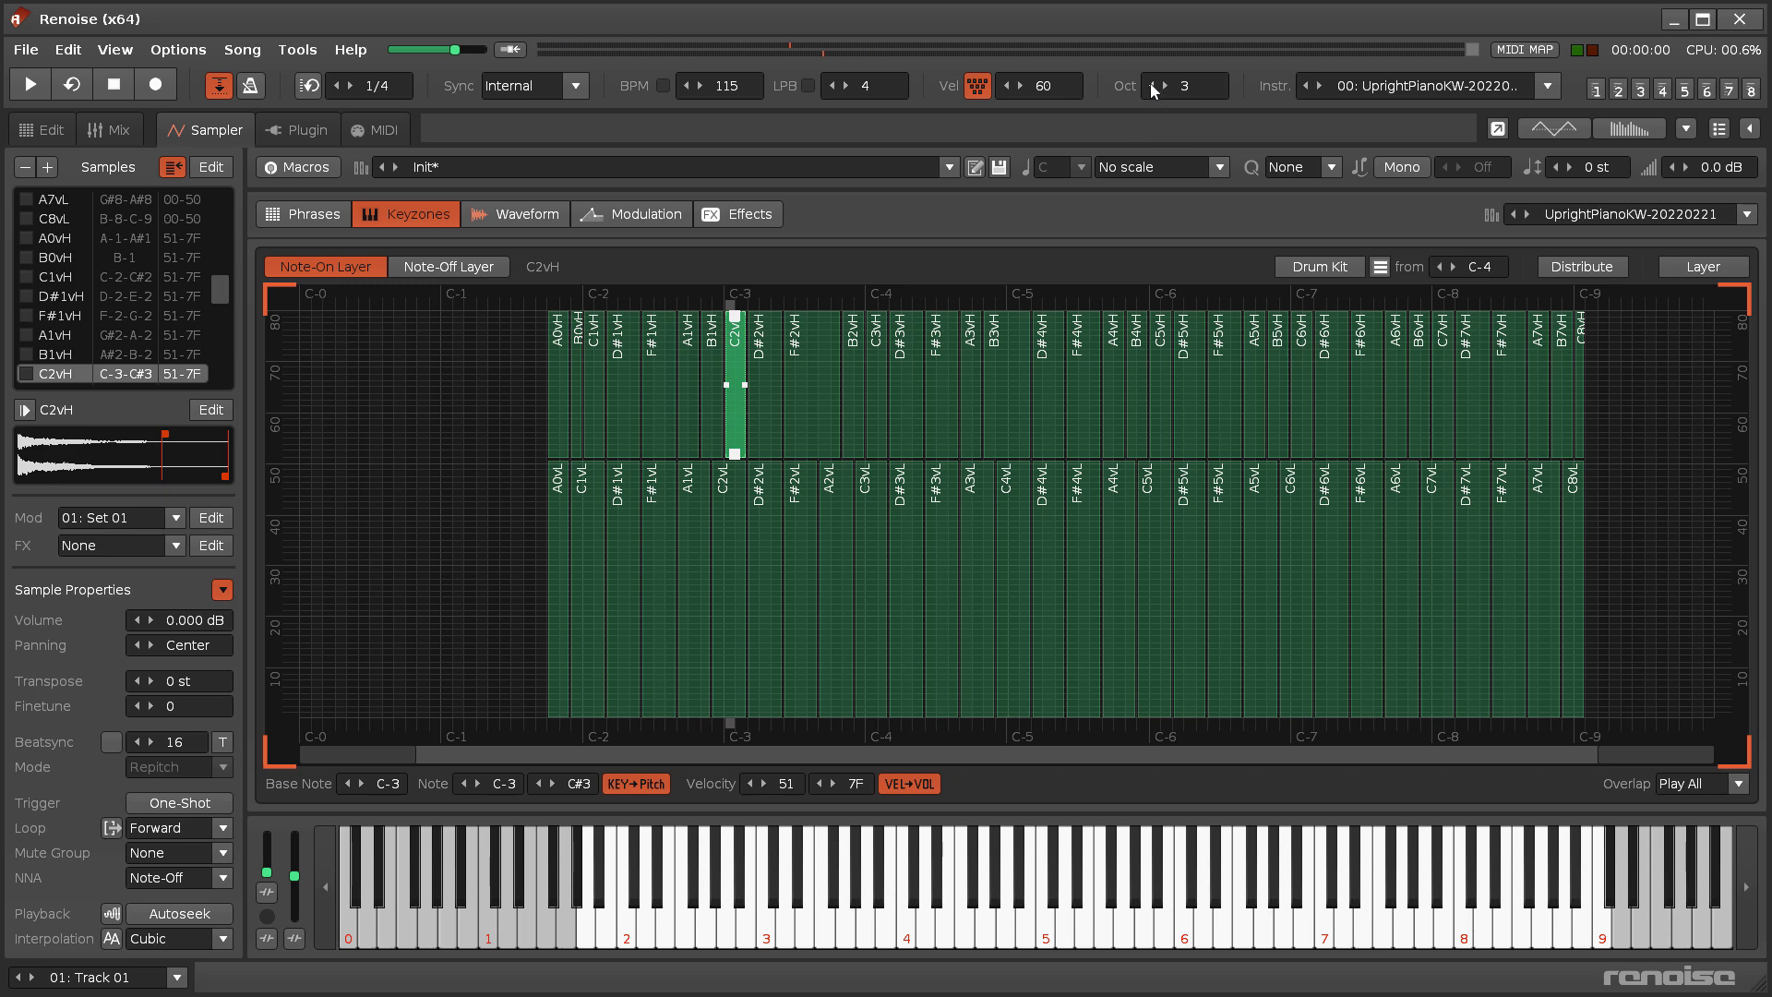
key(z)
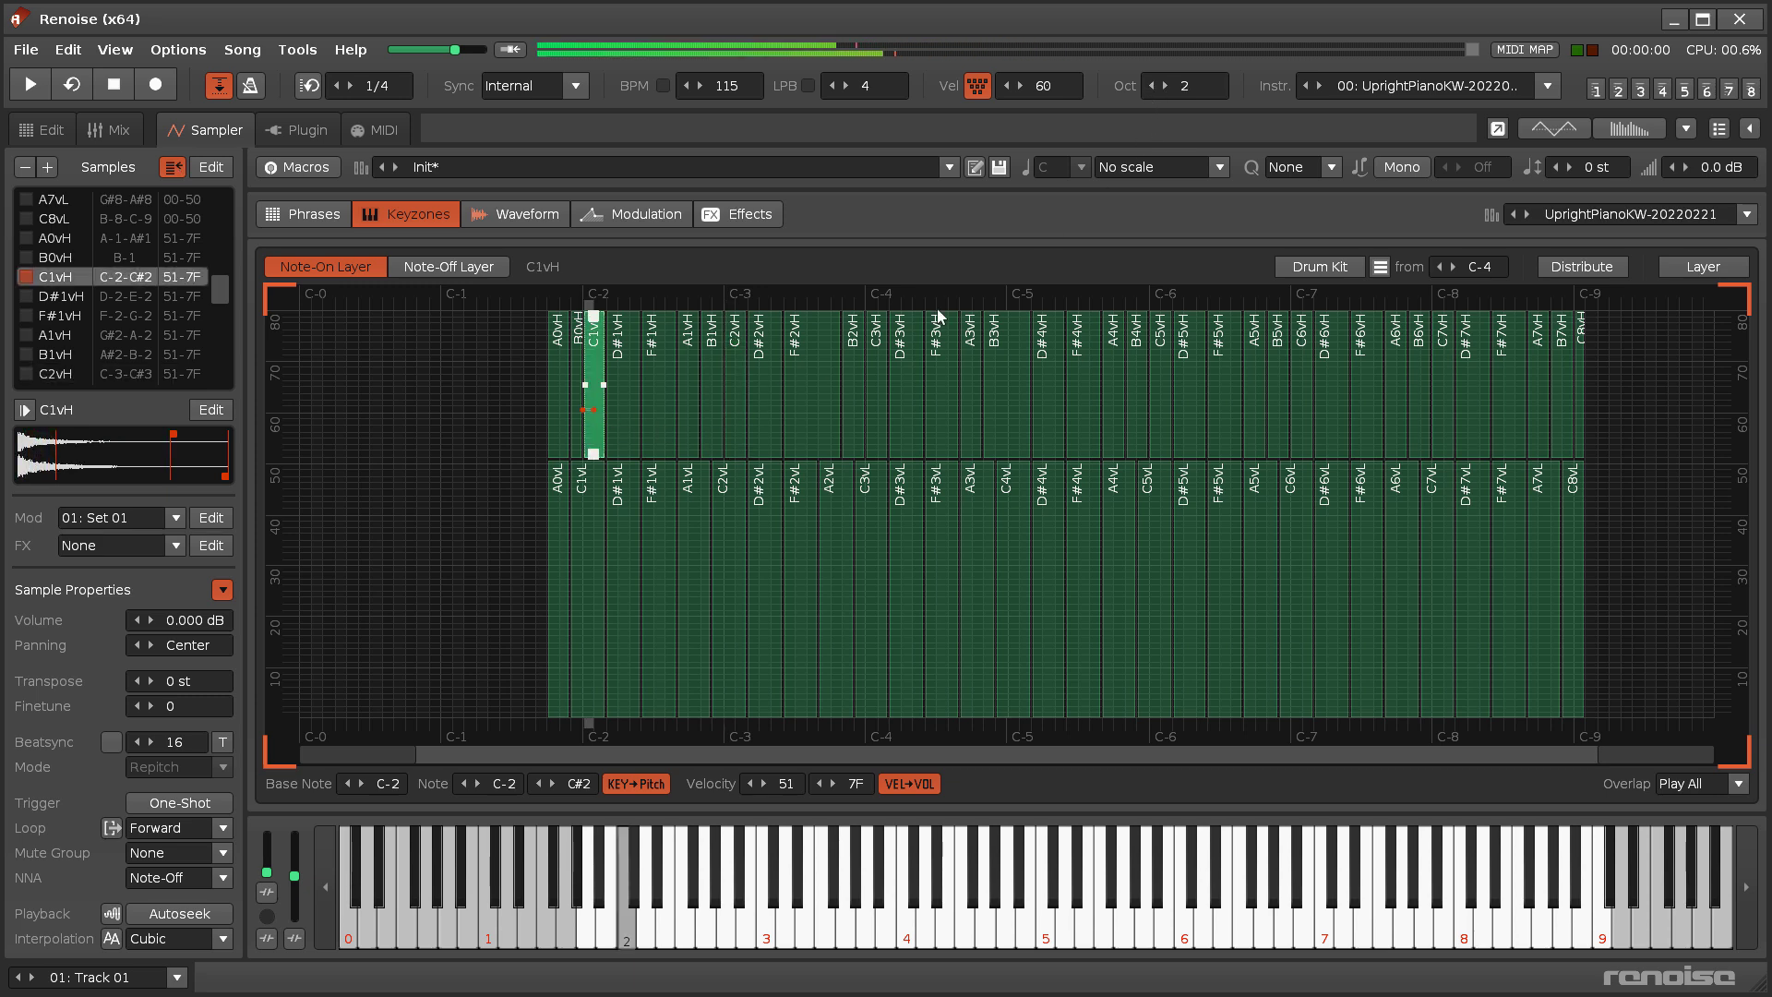
key(z)
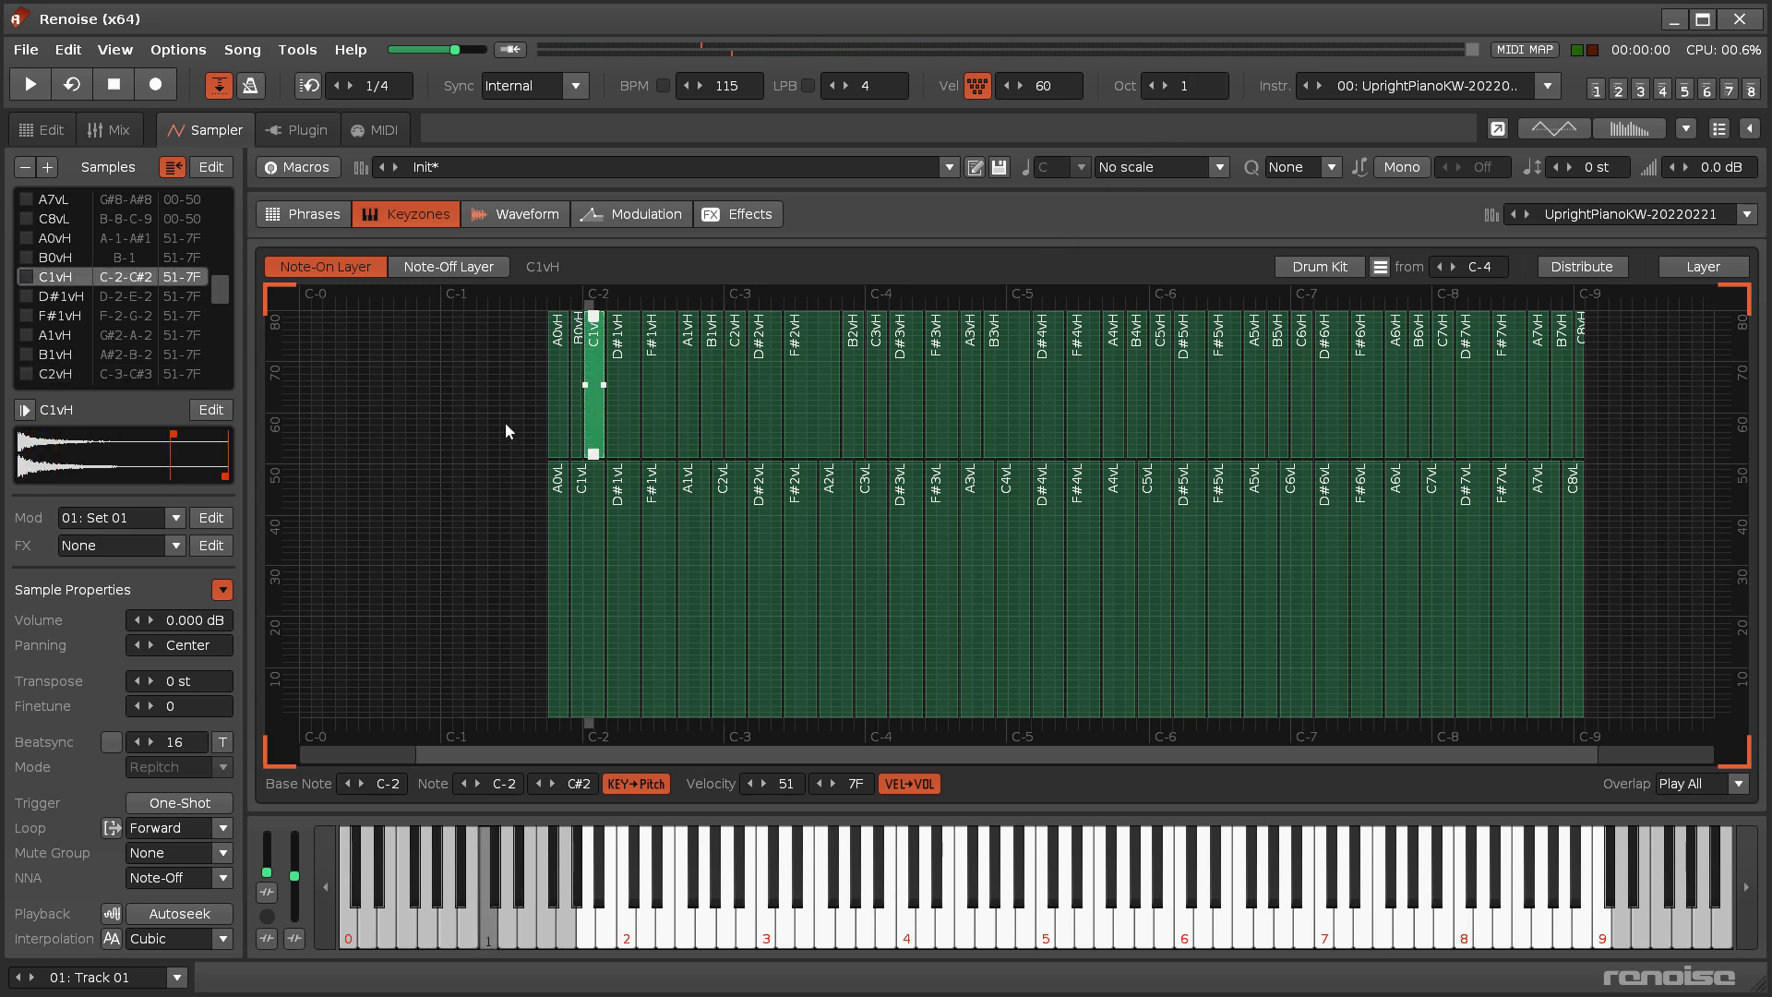
key(z)
key(z)
key(z)
scroll(822, 517, up, 5)
scroll(960, 489, down, 2)
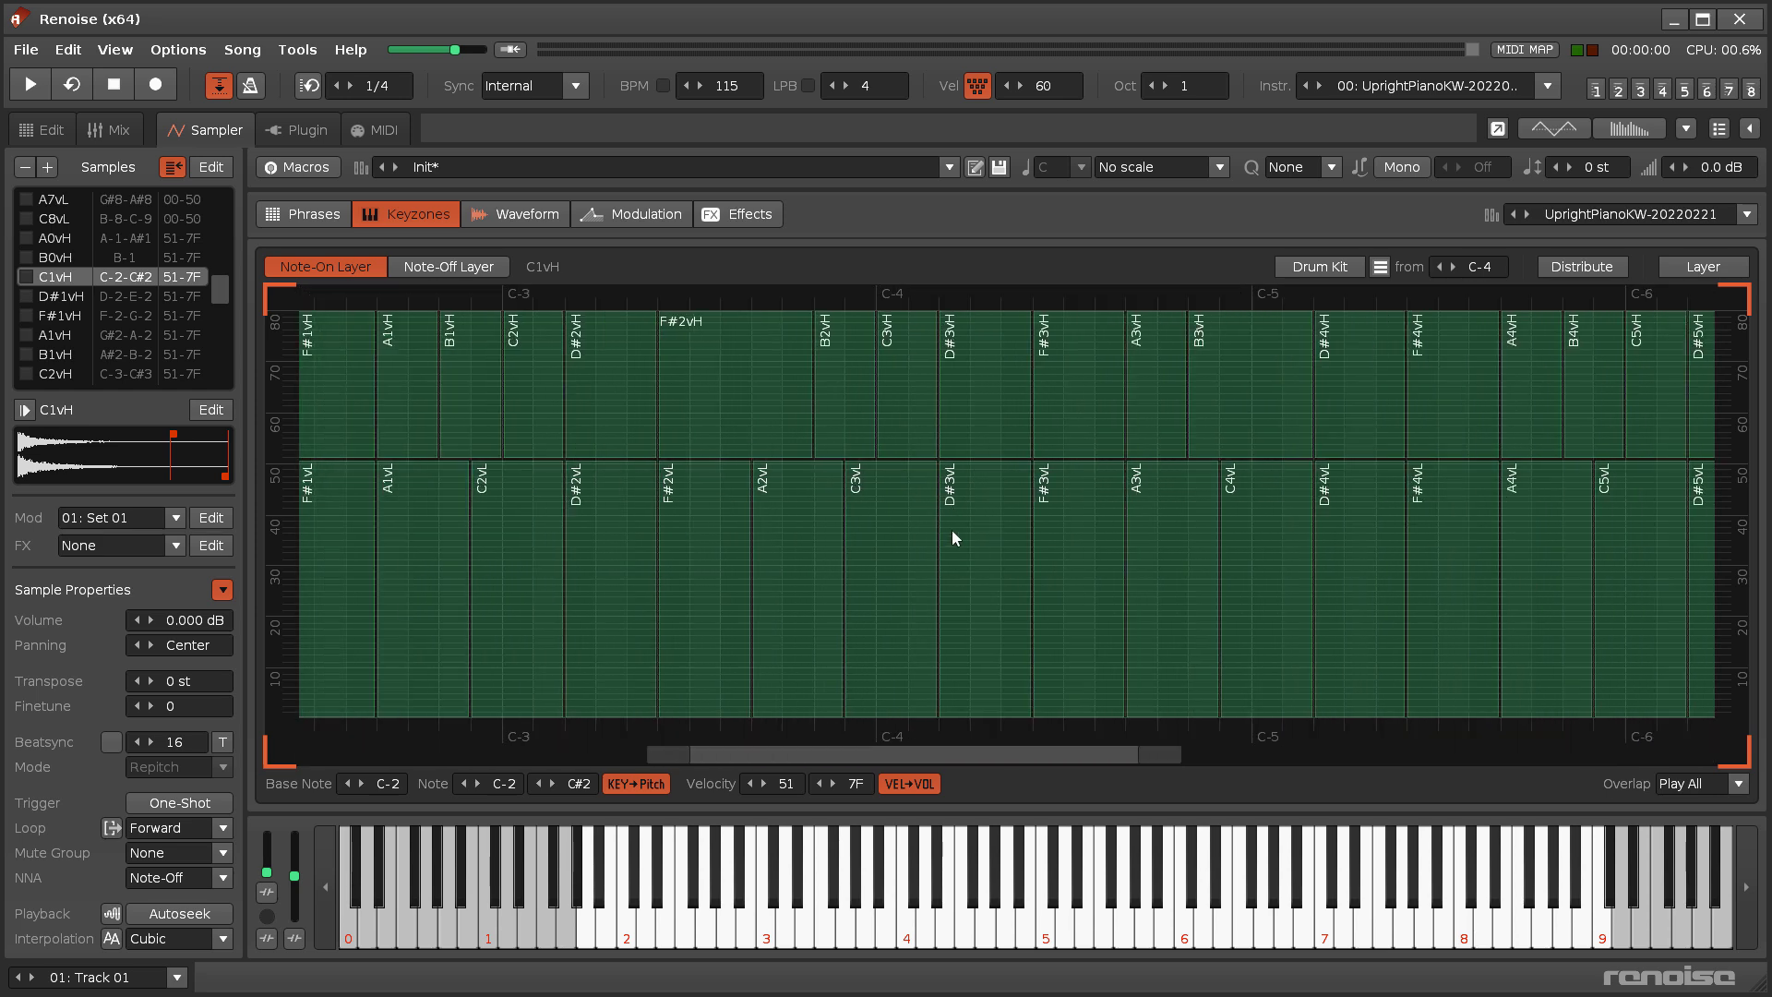
- Zoom the keyzone map horizontally so each low-end semitone is labelled
key(z)
scroll(949, 549, up, 2)
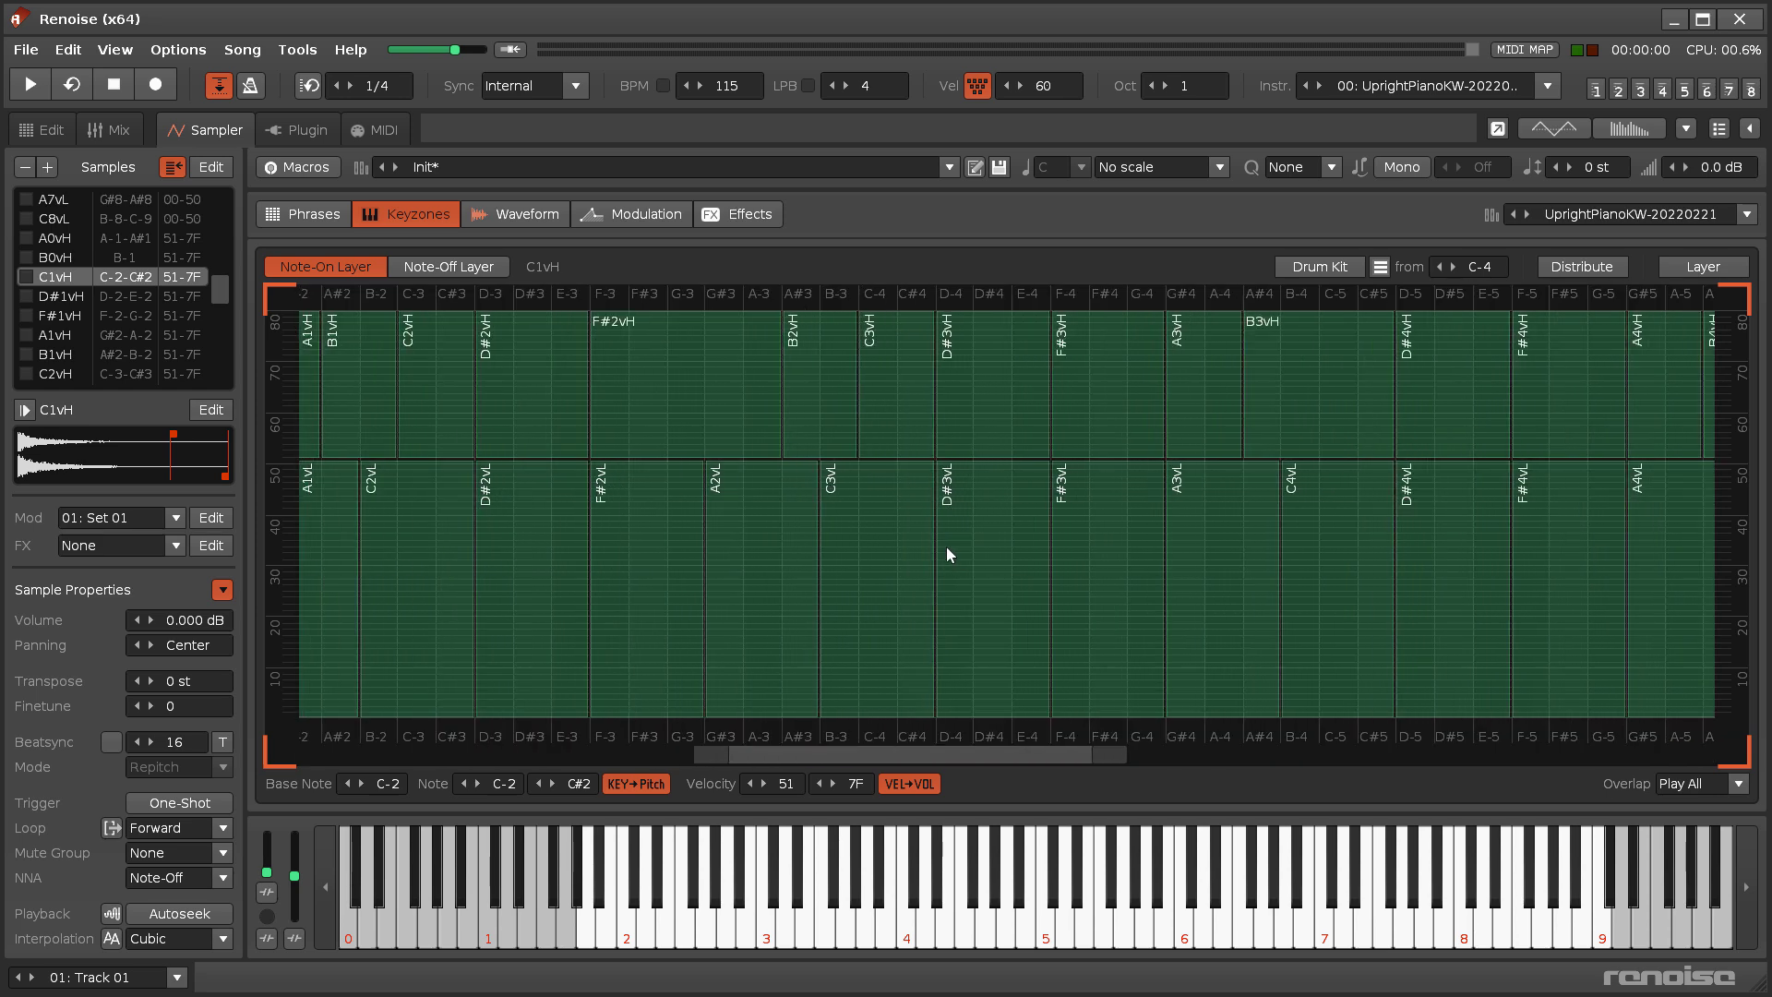
mouse_move(868, 755)
mouse_down()
mouse_move(1368, 755)
mouse_move(663, 773)
mouse_up()
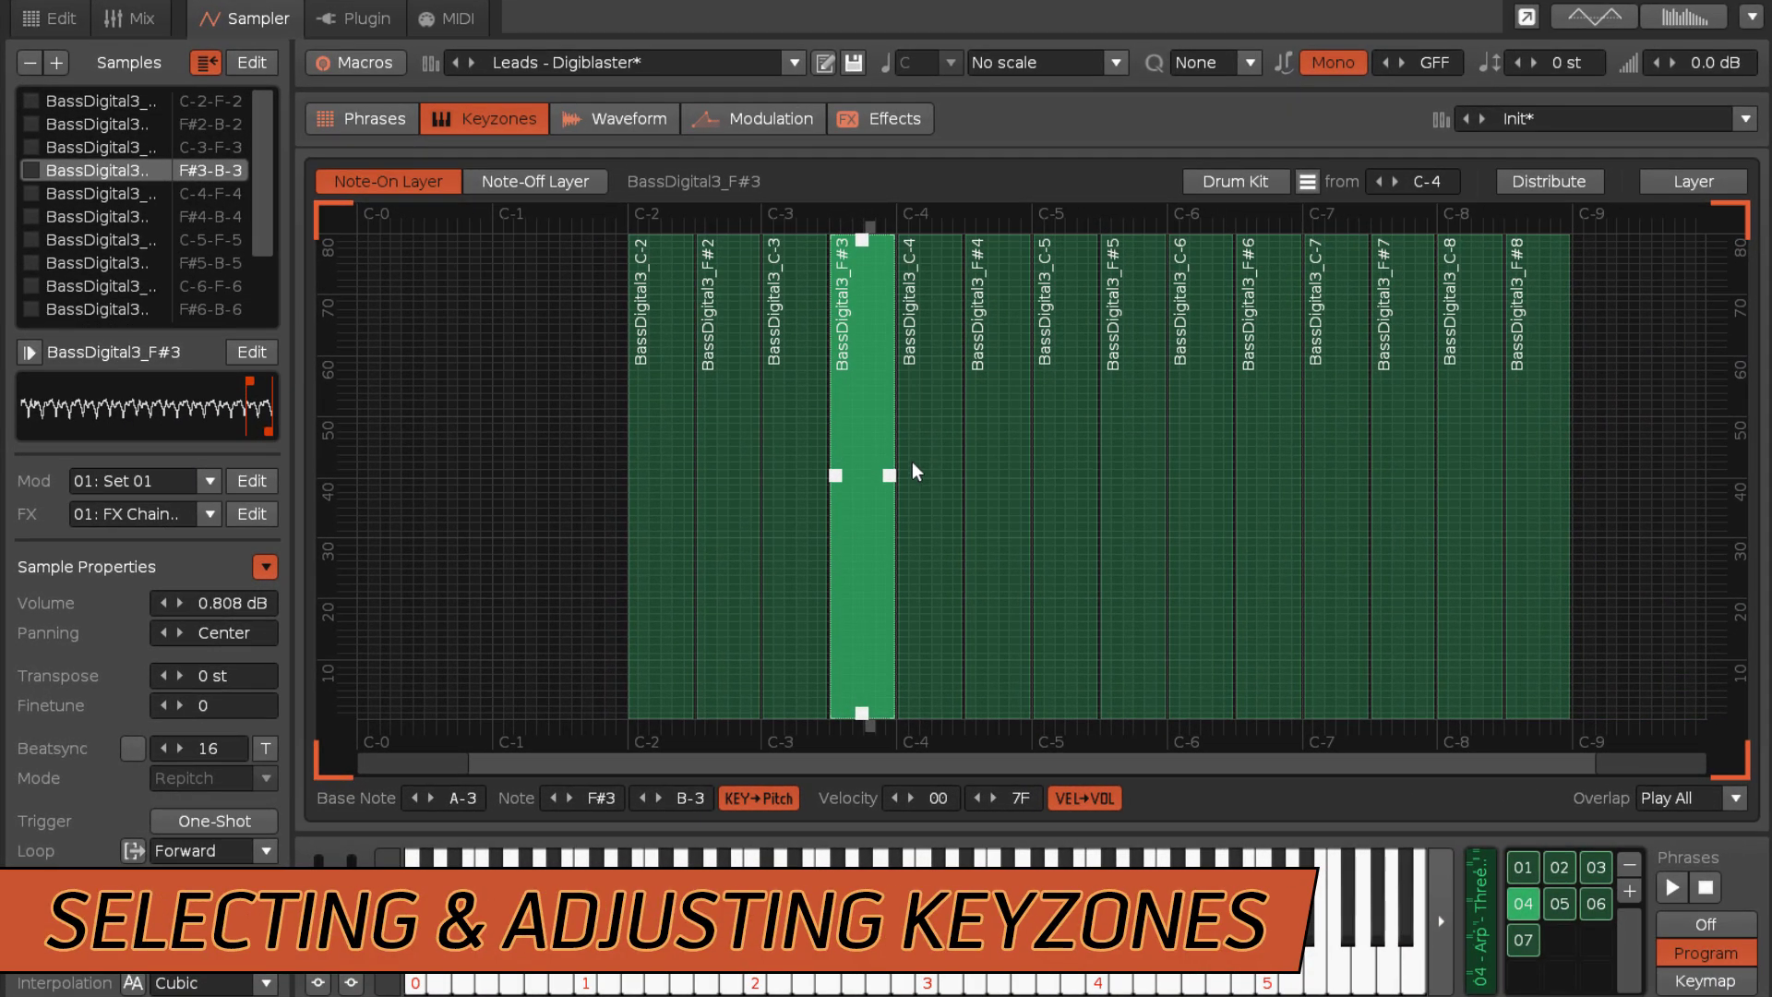
- Step through the F#5, F#7, C-4 and C-6 keyzones, ending on BassDigital3_C-5
key(Right)
key(Right)
click(1118, 505)
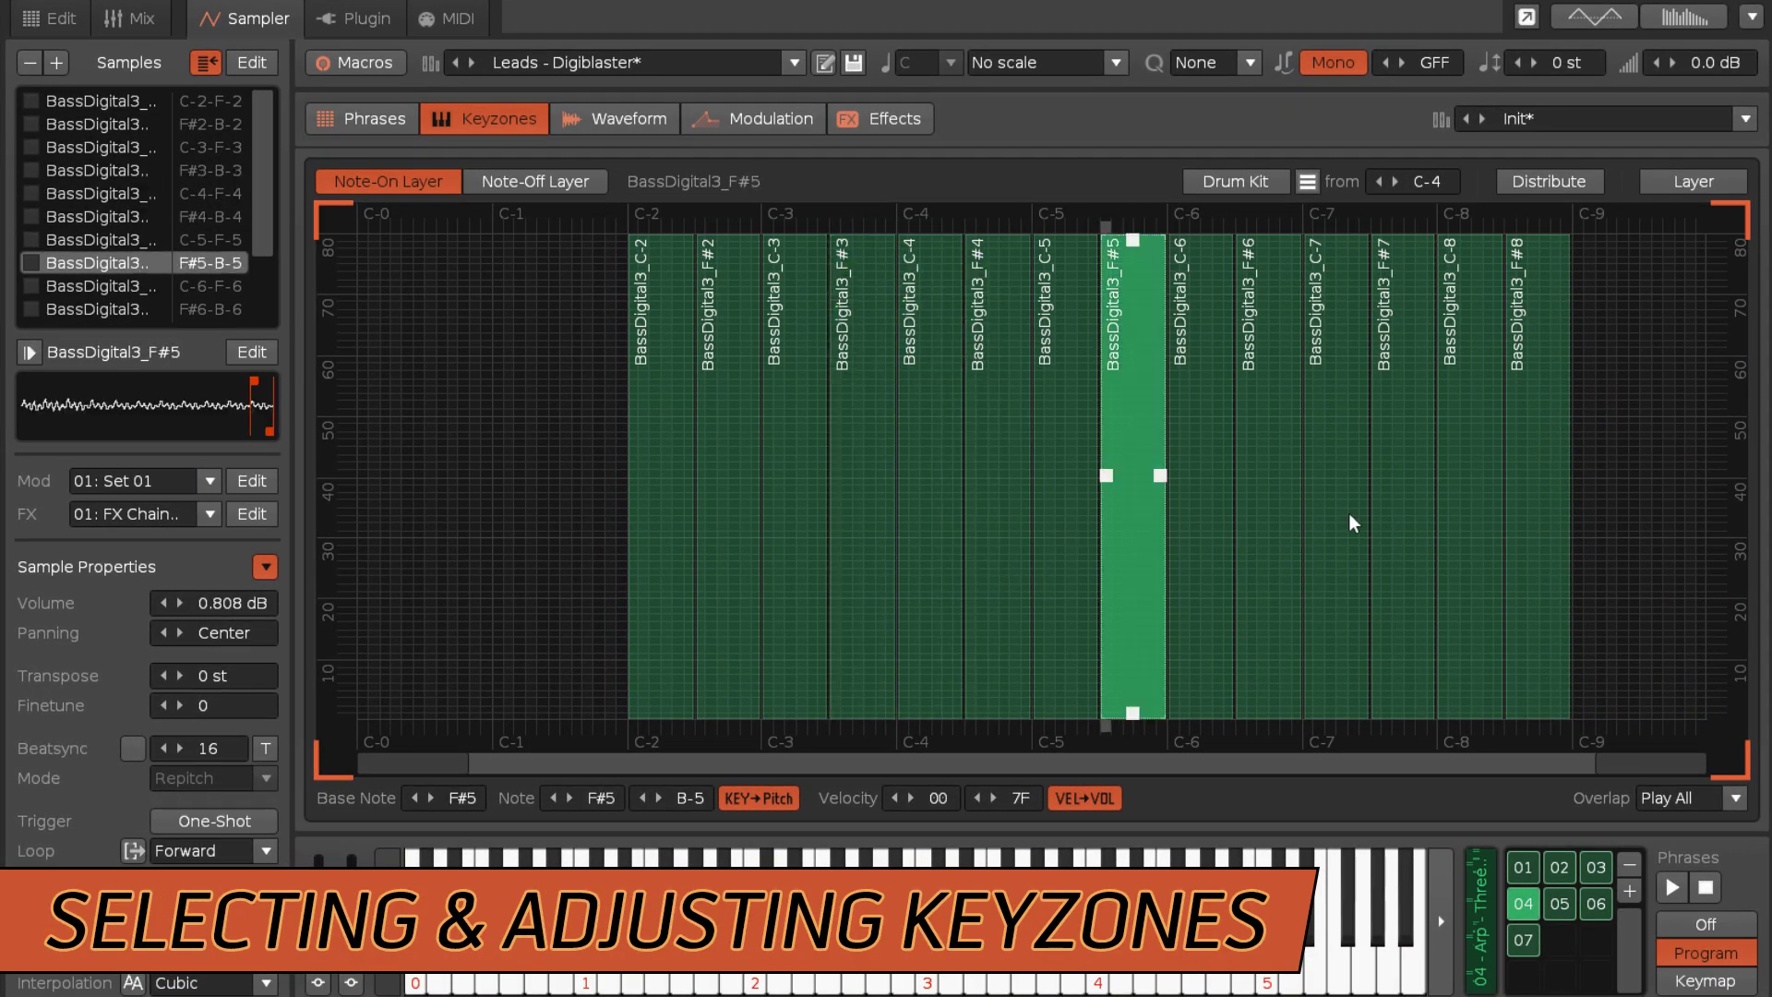
click(1394, 514)
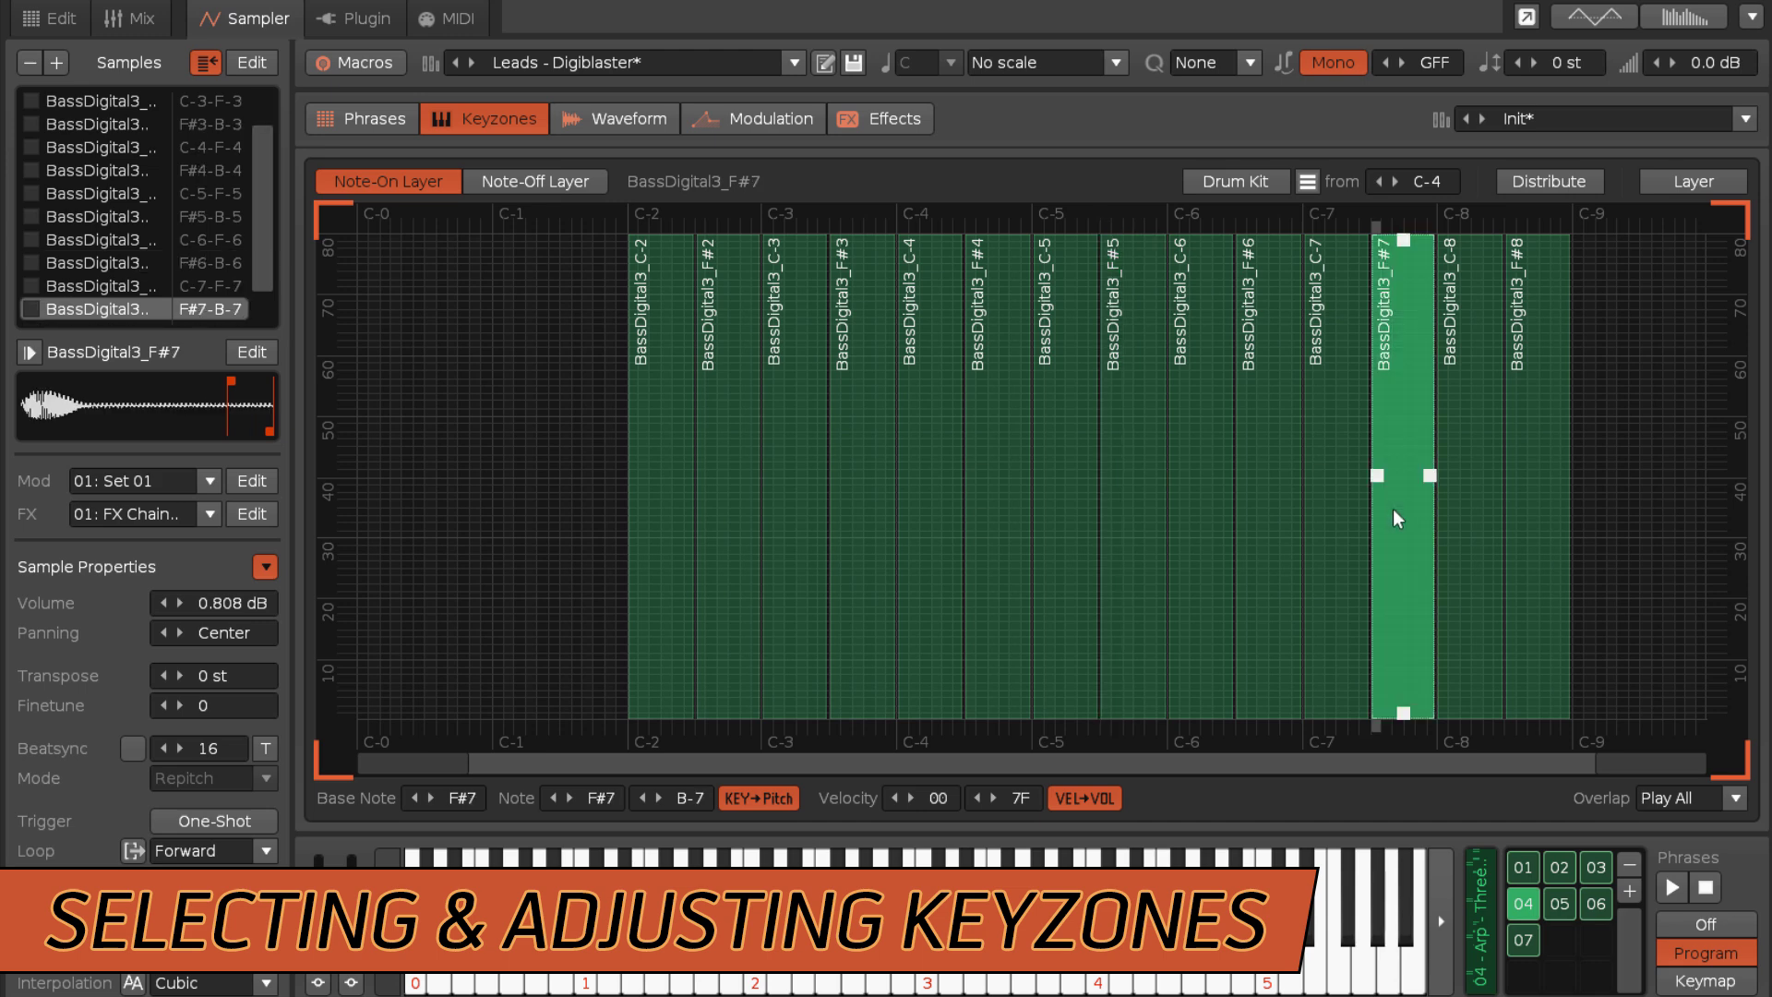
click(119, 147)
click(152, 239)
click(110, 219)
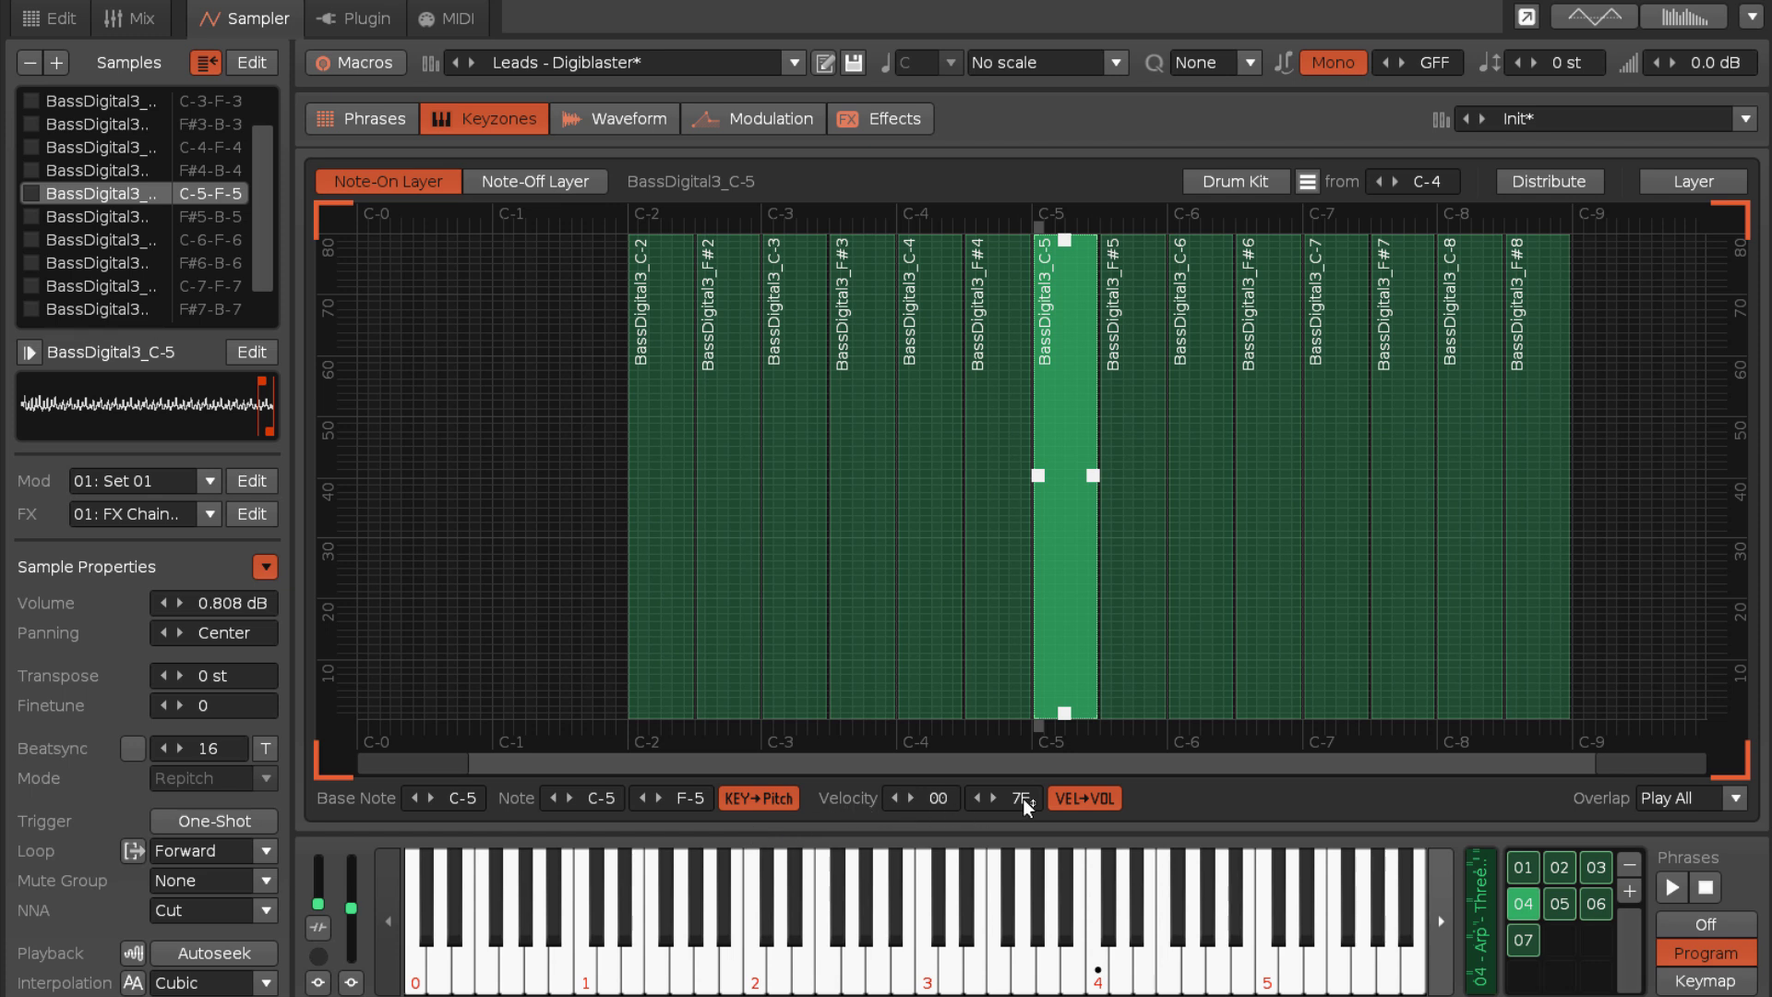
drag(1029, 808, 1028, 846)
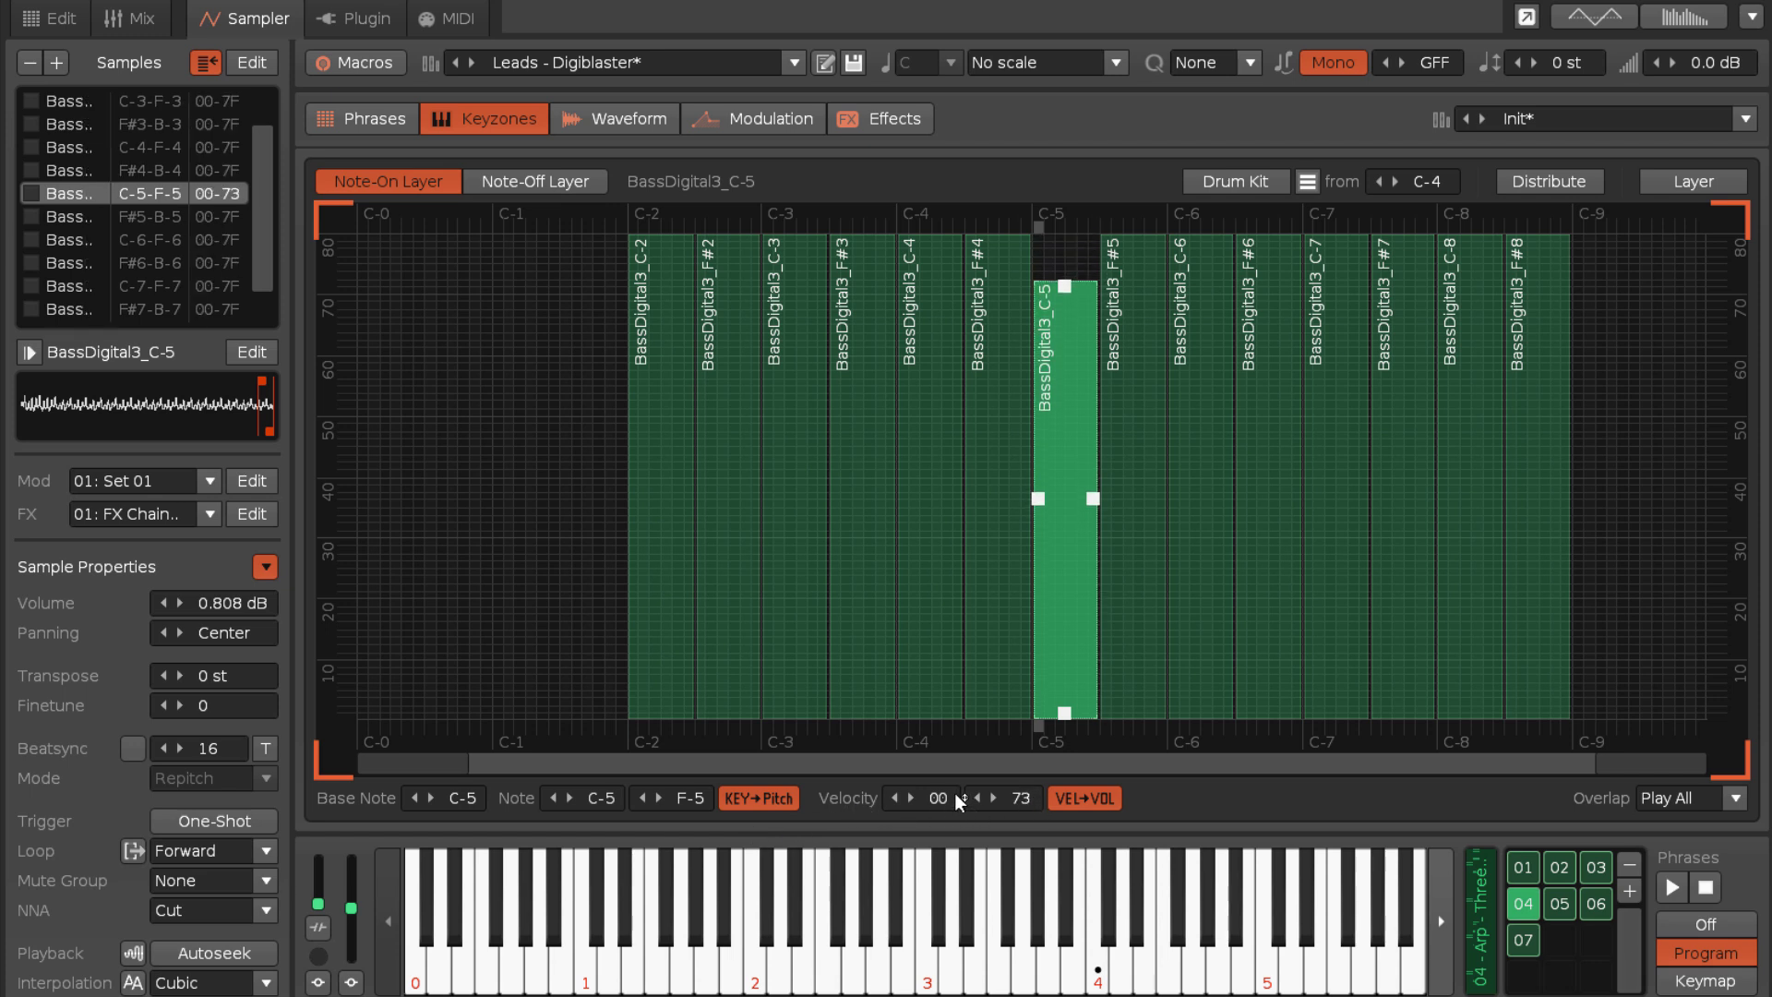
drag(938, 803, 939, 775)
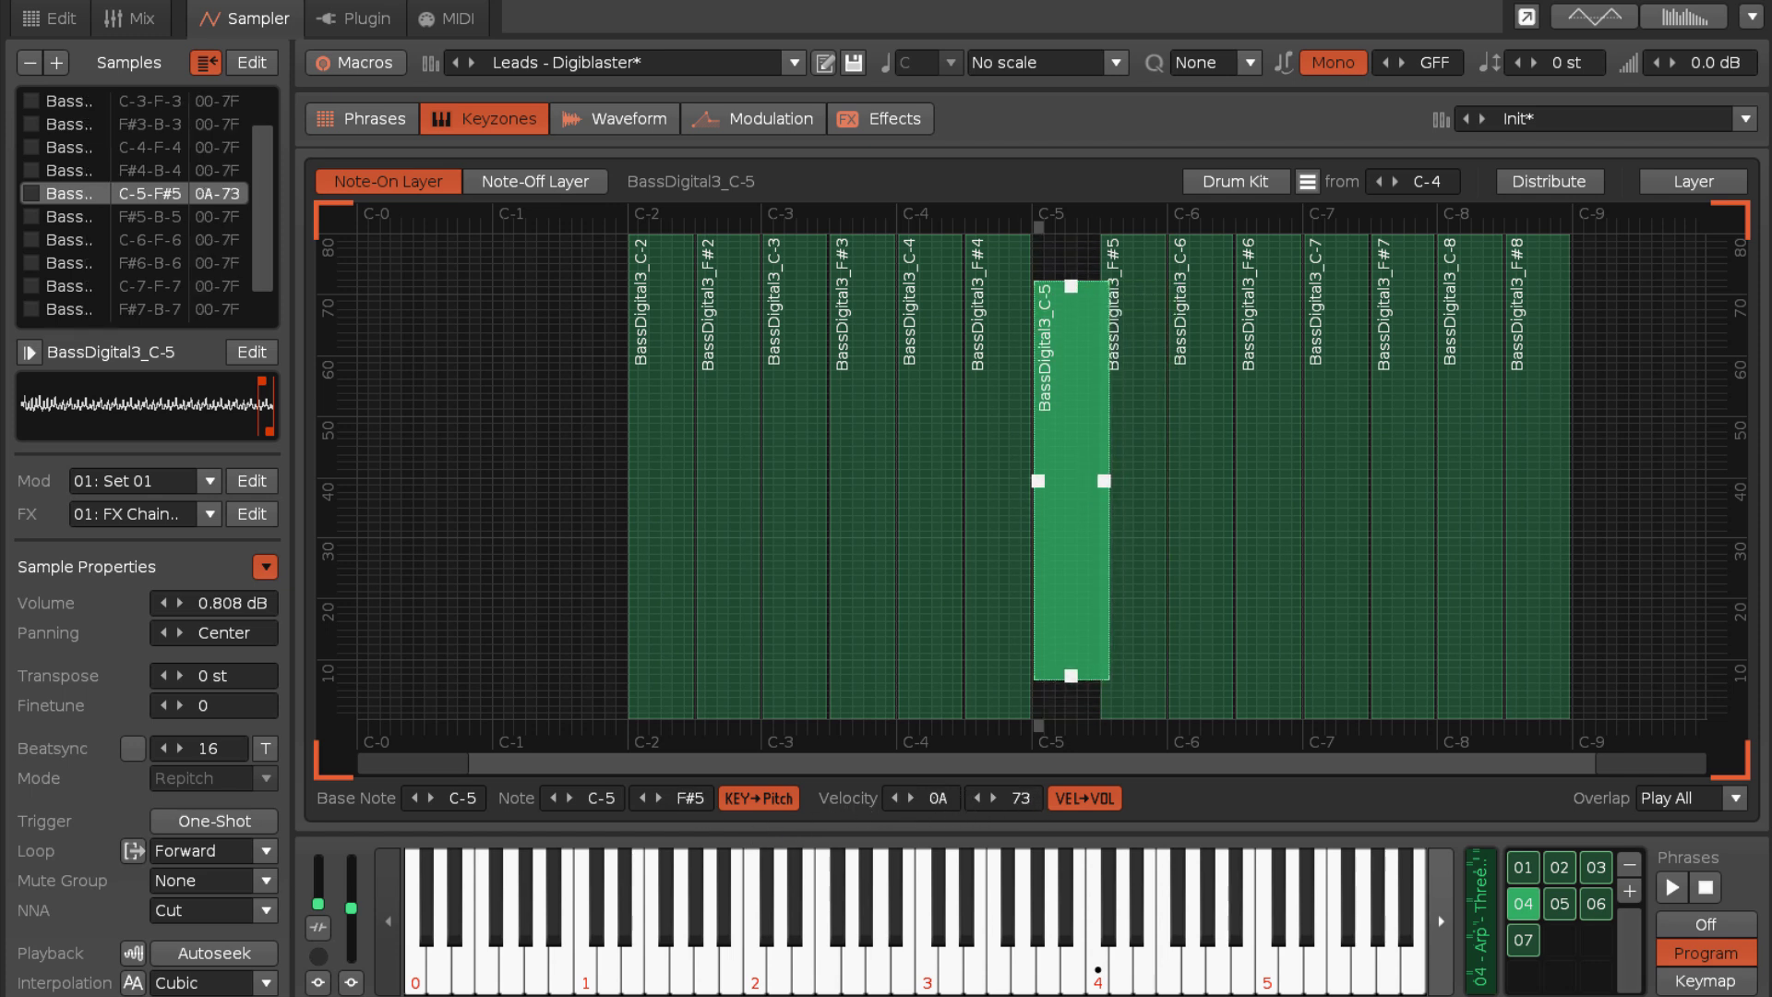
click(644, 797)
drag(604, 776, 609, 792)
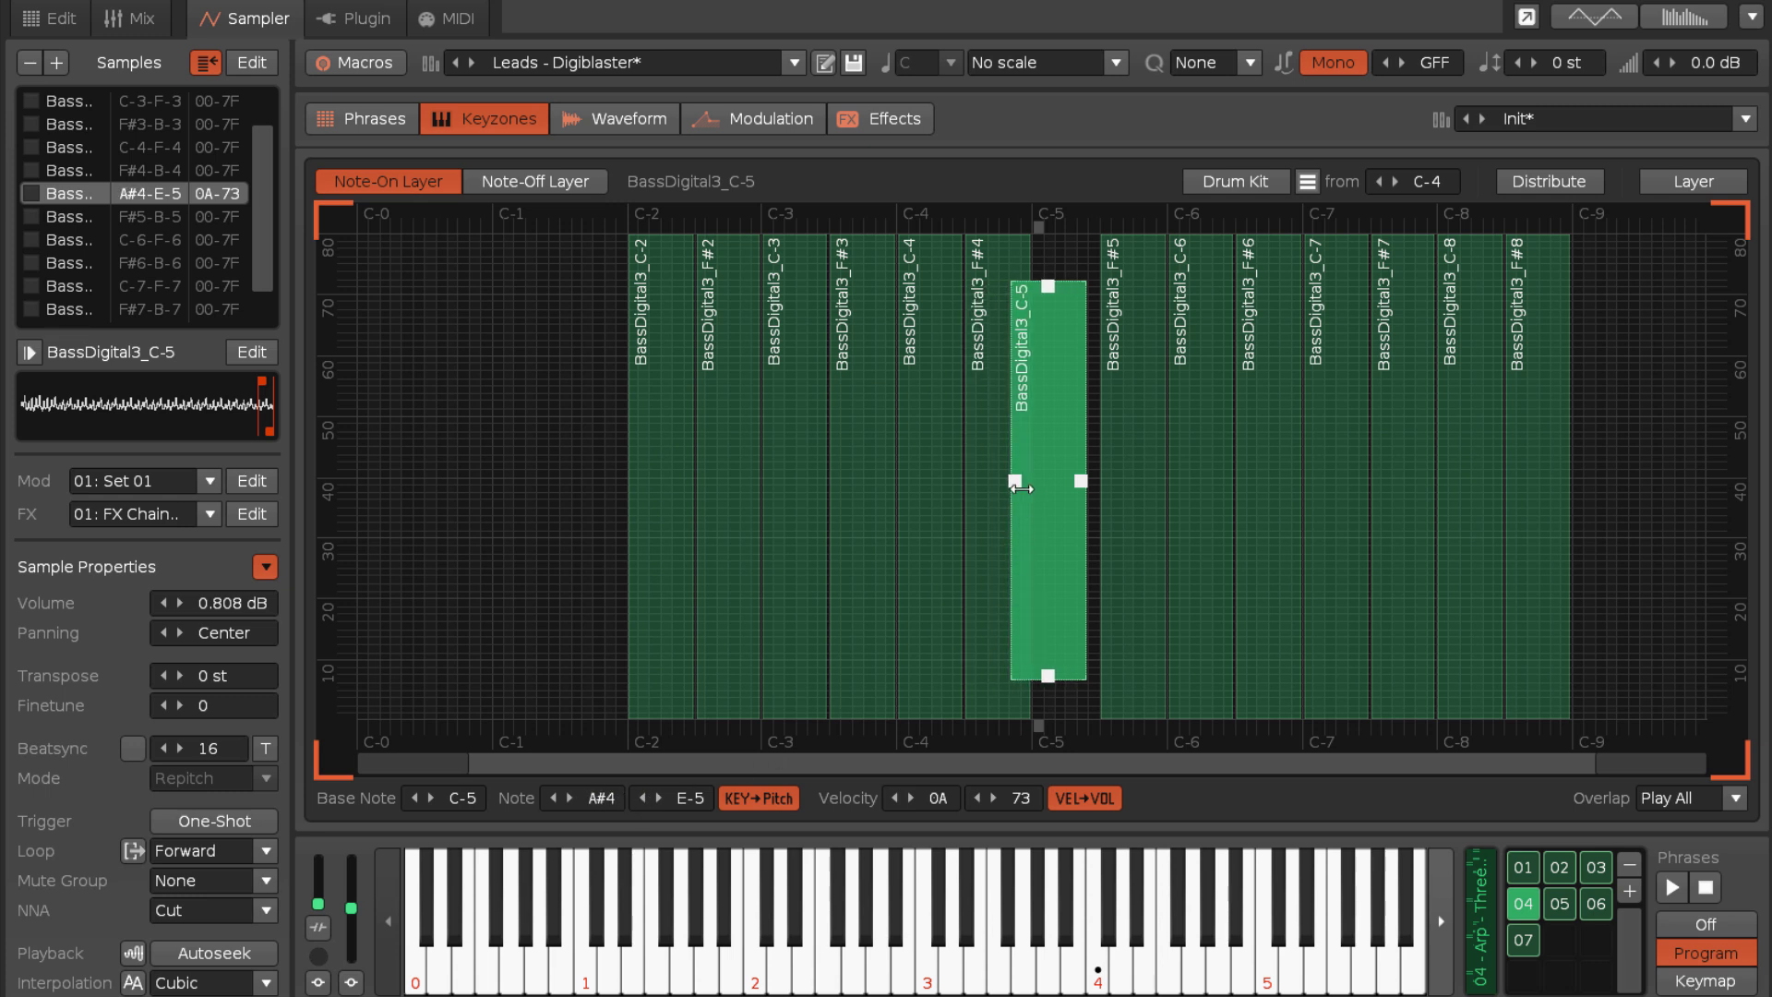
drag(1020, 484, 1097, 481)
drag(1060, 285, 1062, 229)
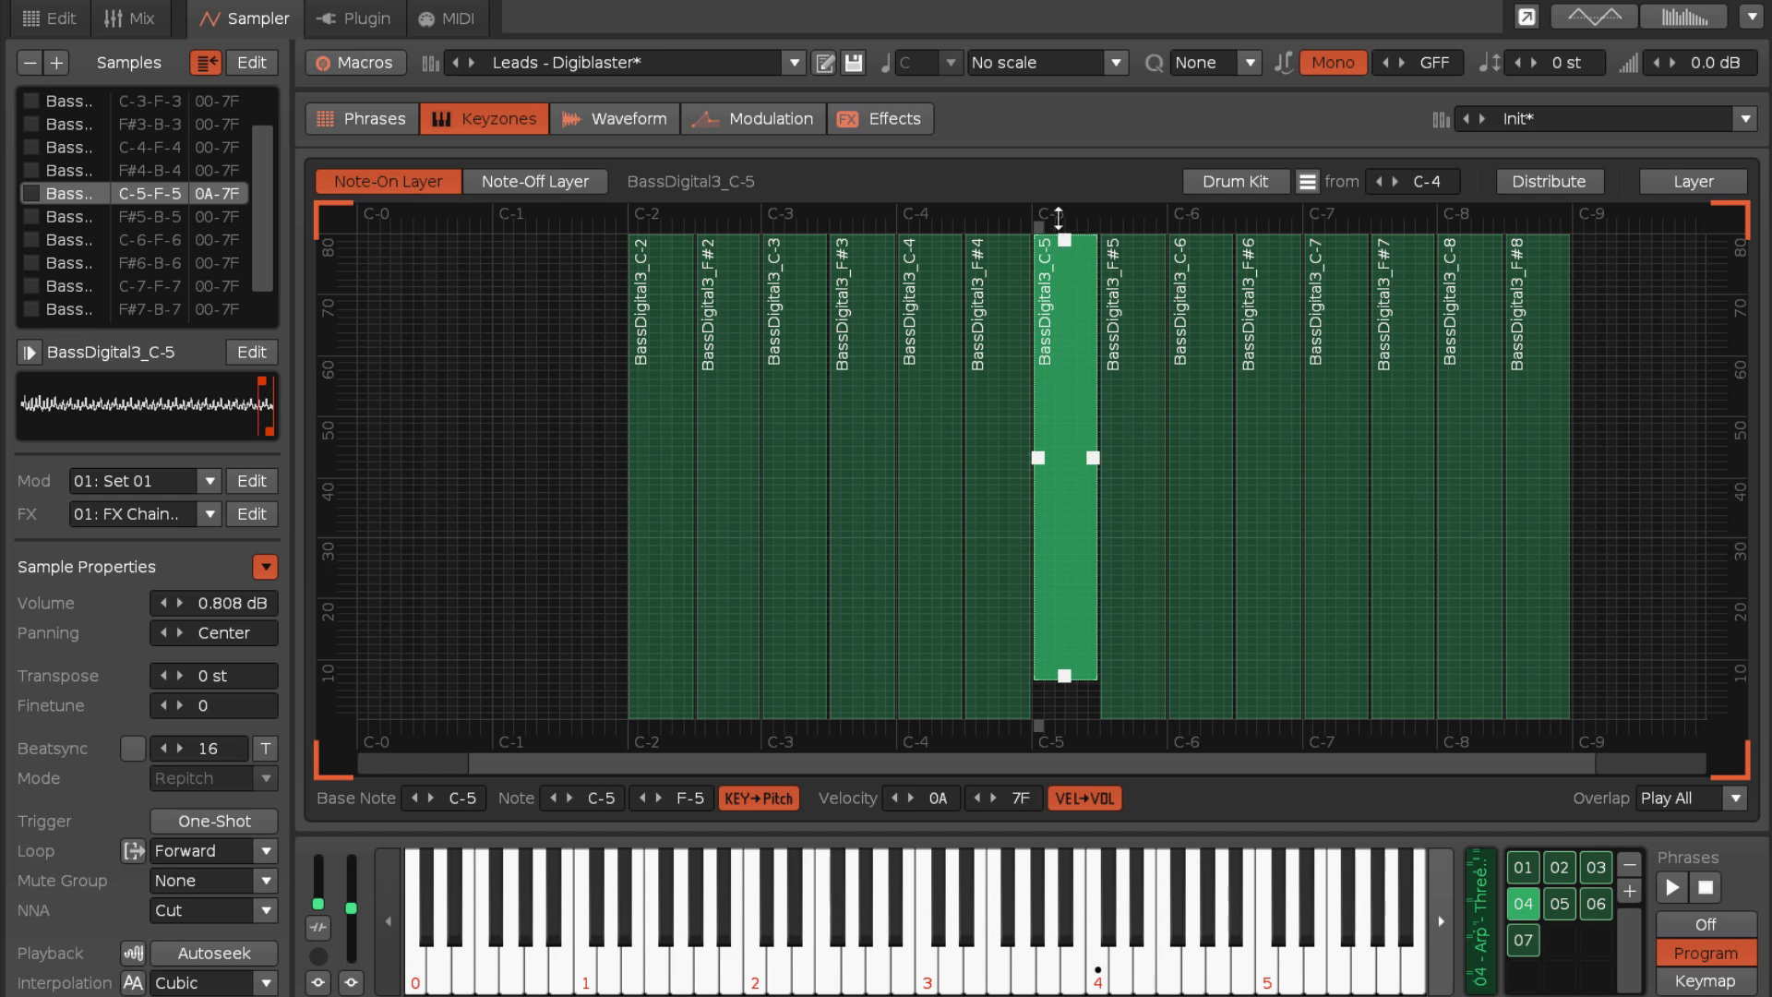
drag(1065, 676, 1064, 718)
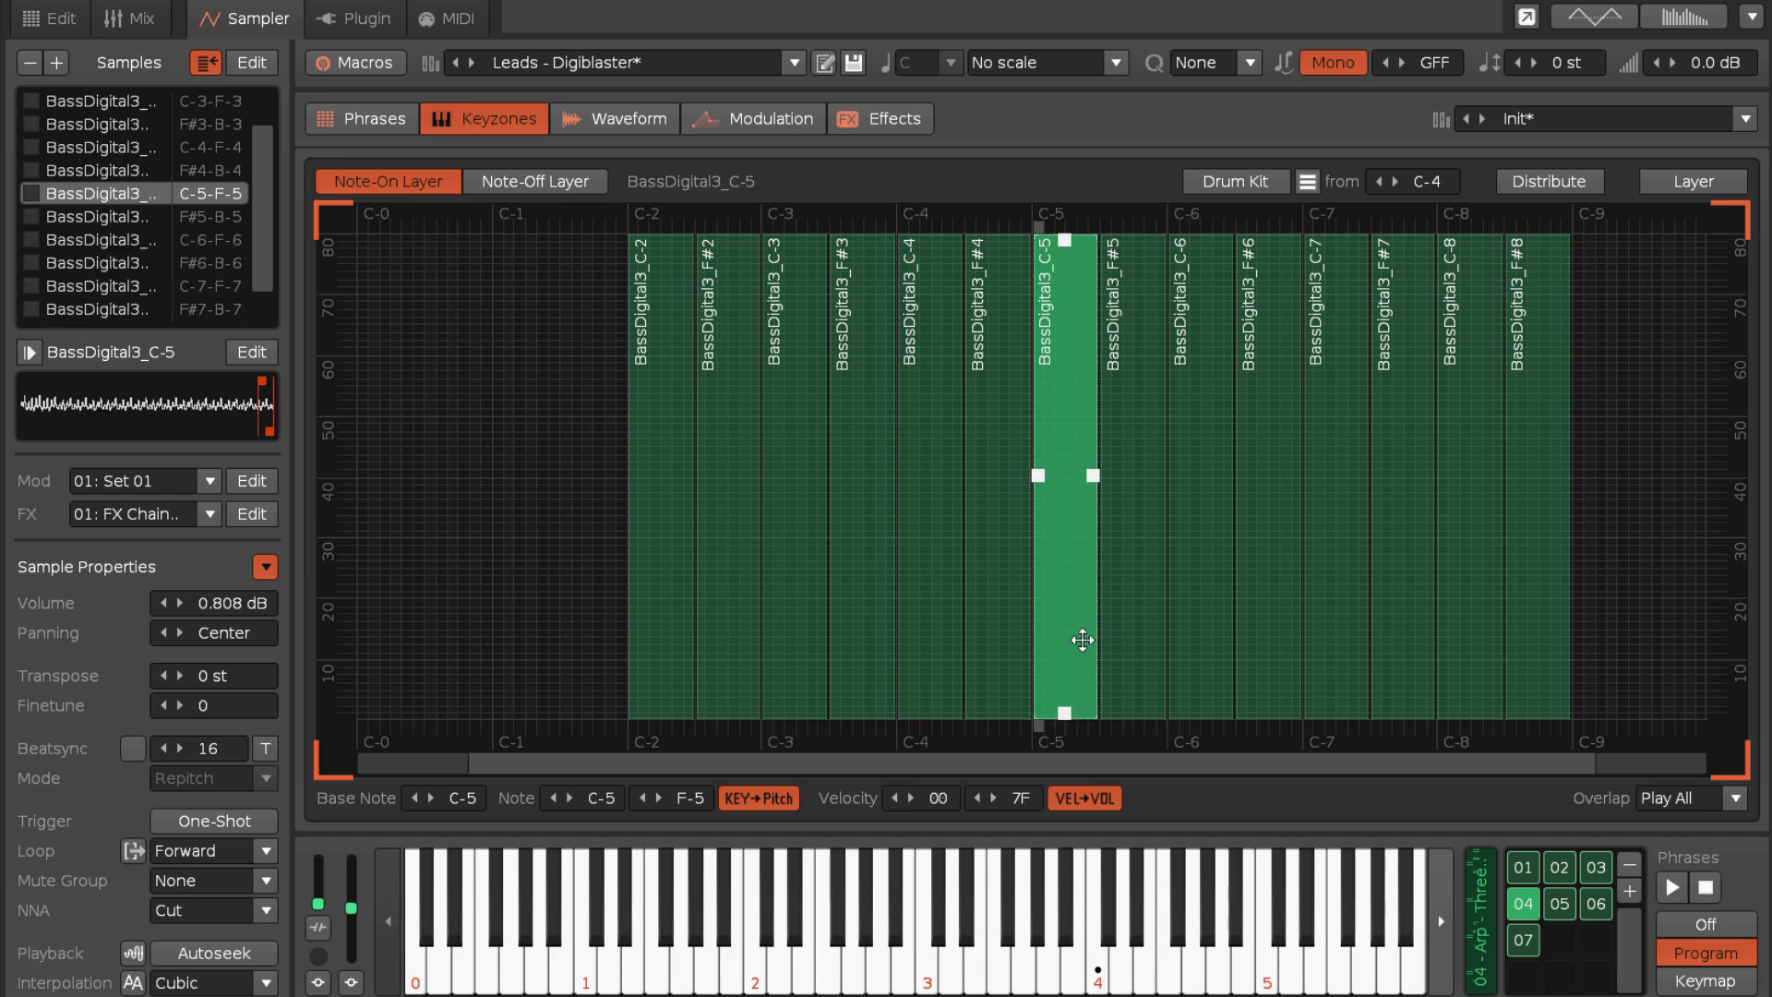
mouse_move(1070, 459)
mouse_down()
mouse_move(942, 476)
mouse_move(618, 467)
mouse_move(519, 400)
mouse_move(1233, 443)
mouse_move(1602, 328)
mouse_move(1127, 329)
mouse_move(1073, 435)
mouse_up()
- Select keyzones F#2–F#8 except F#3, F#4 and C-7, then briefly lower velocity to 56 and restore it
shift+click(645, 478)
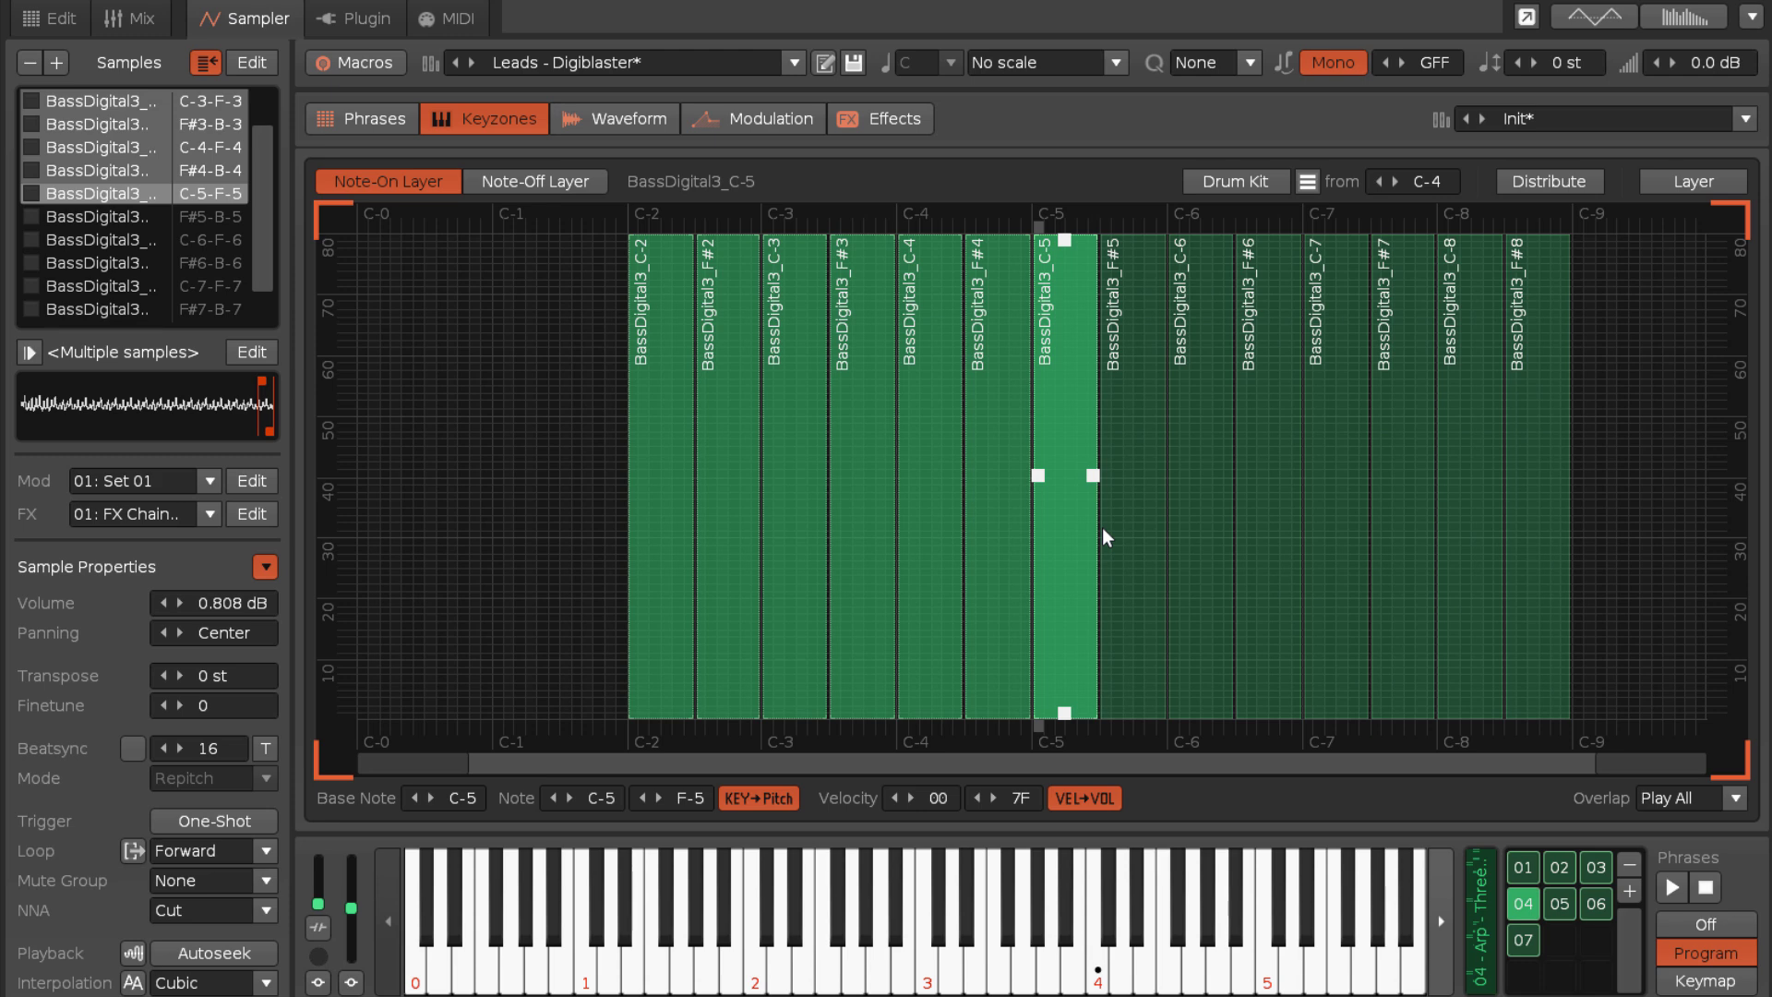
click(1648, 492)
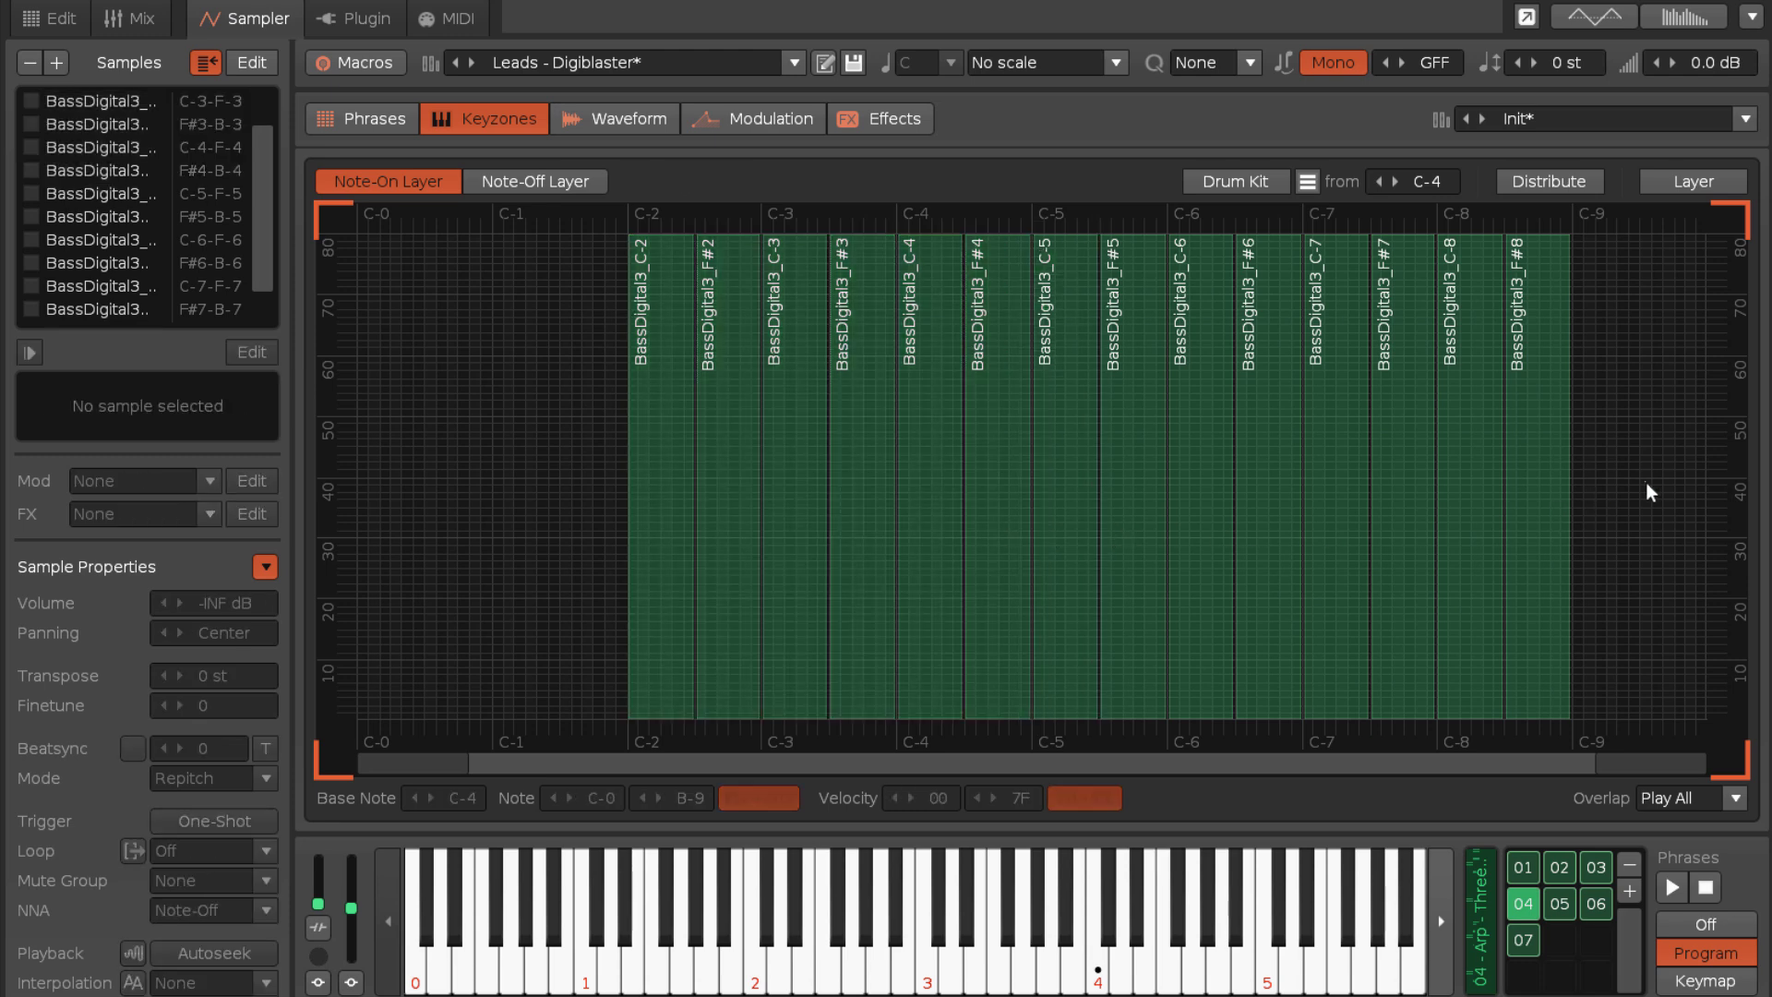
drag(1648, 491, 721, 520)
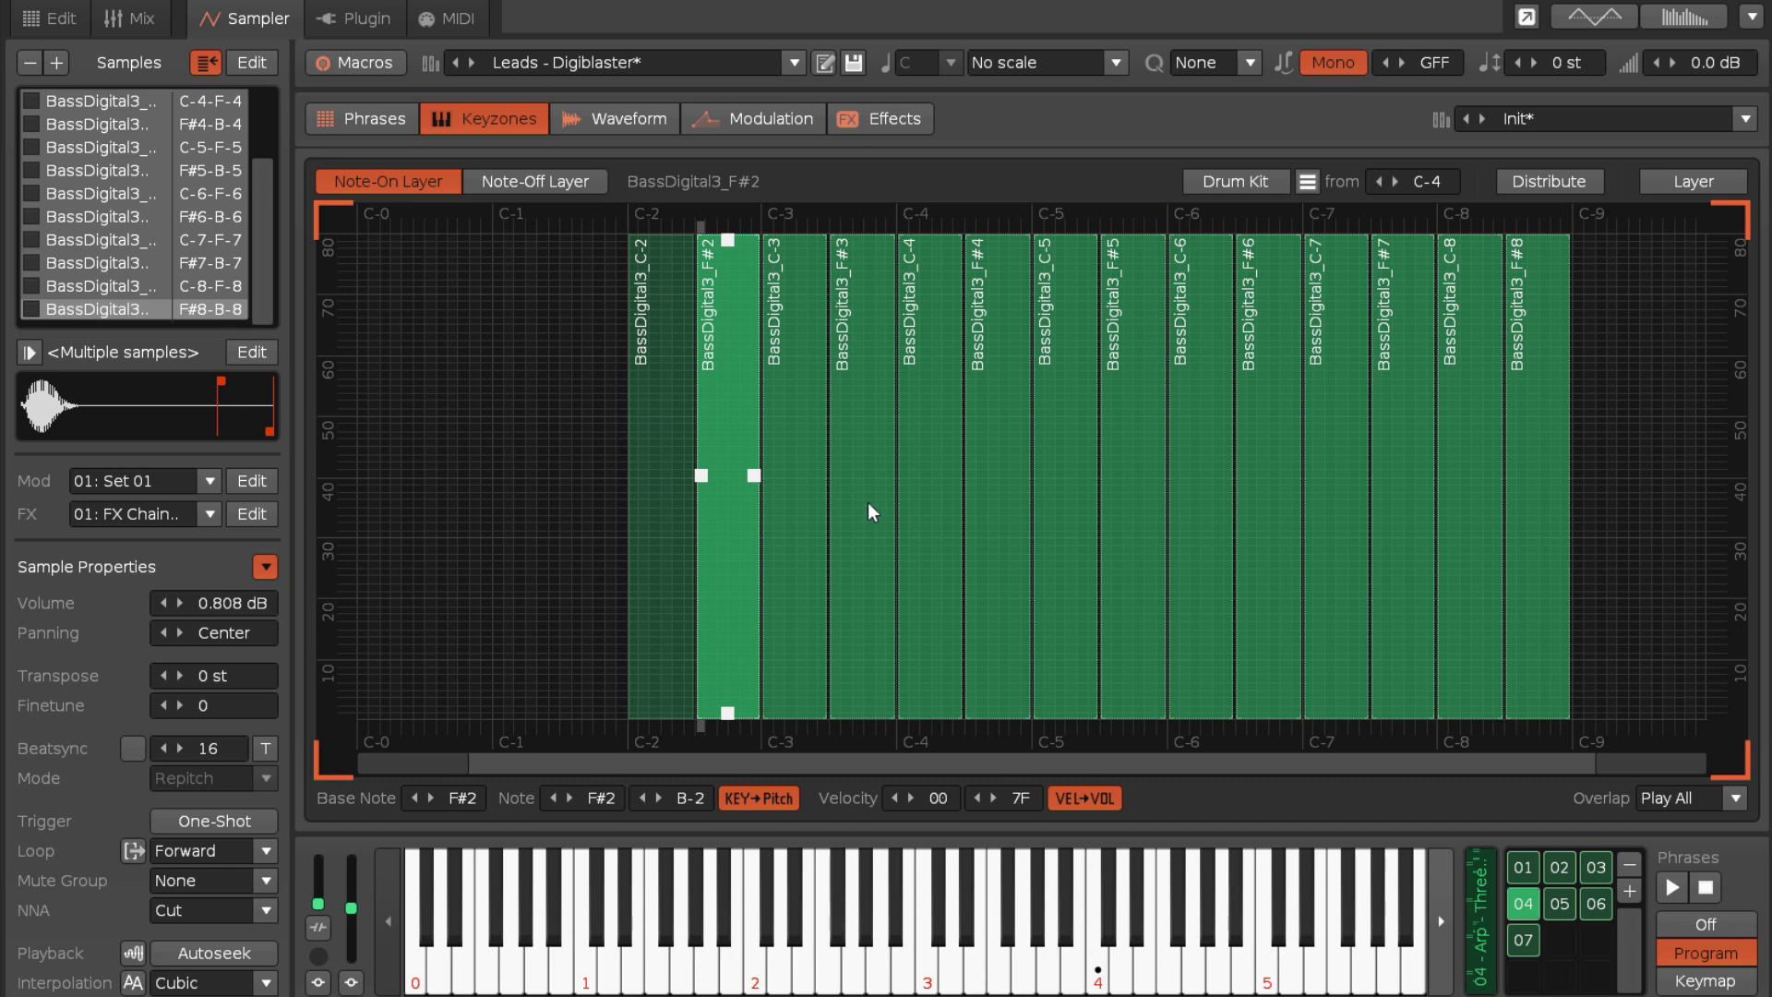
ctrl+click(873, 515)
ctrl+click(1006, 522)
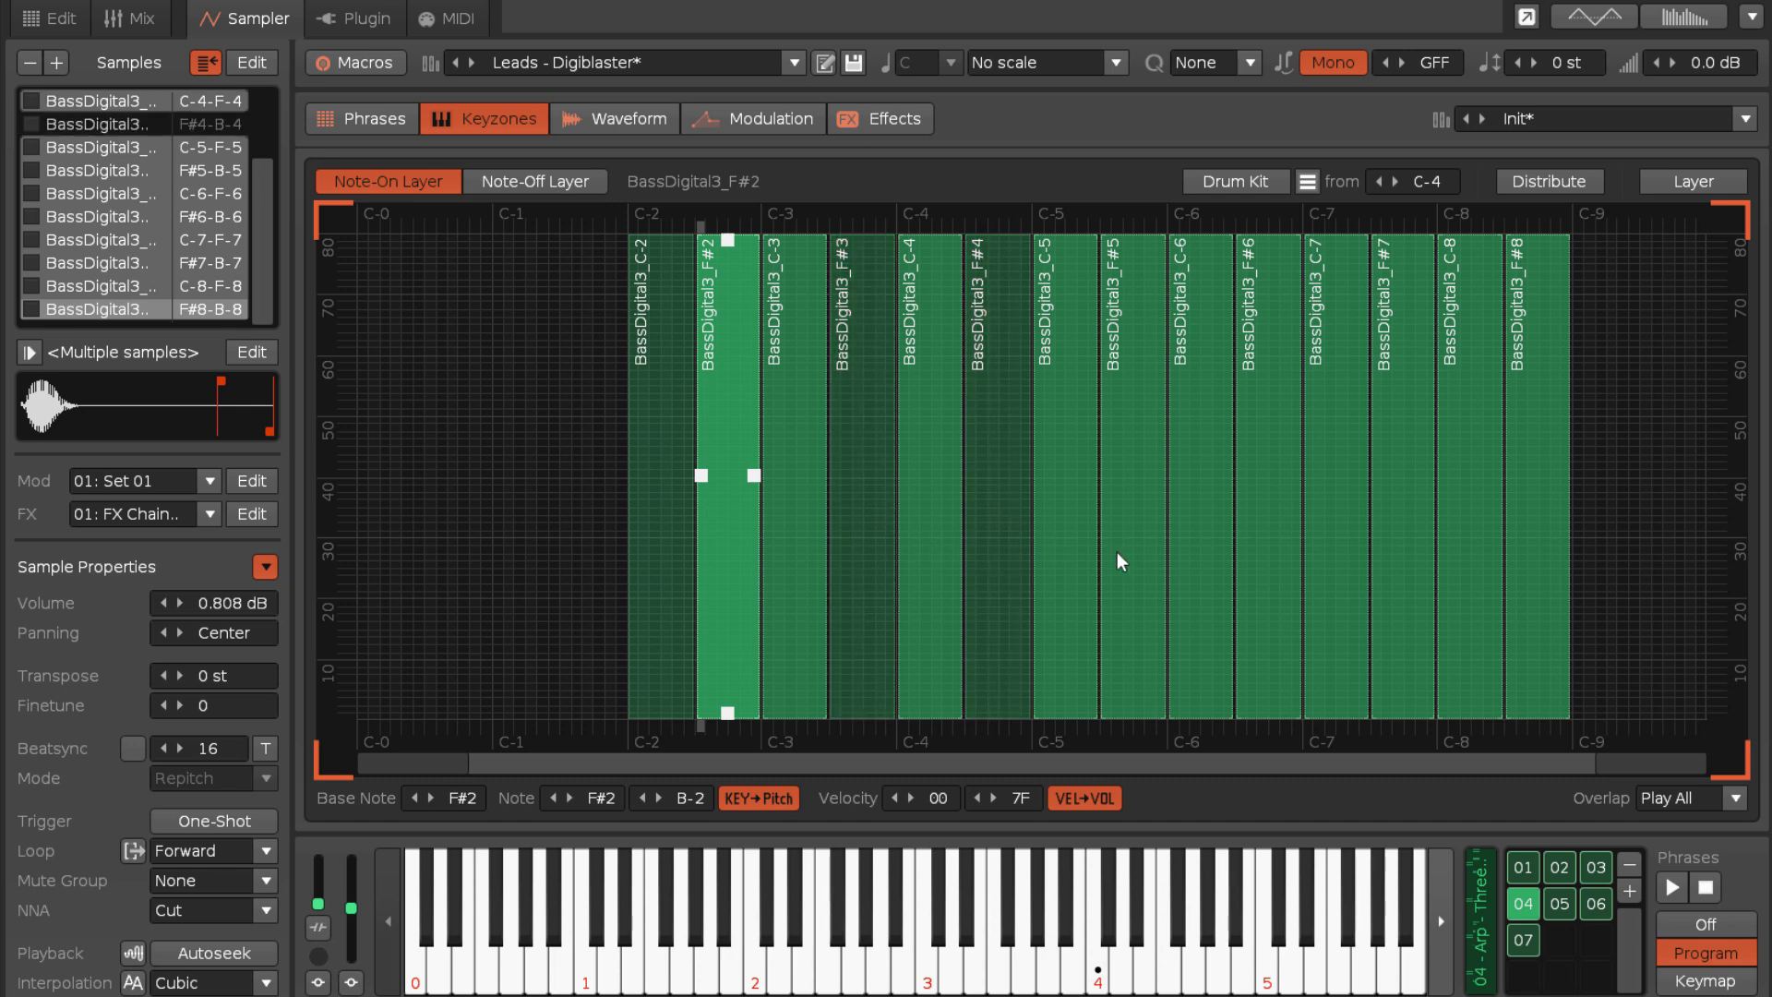
ctrl+click(1345, 527)
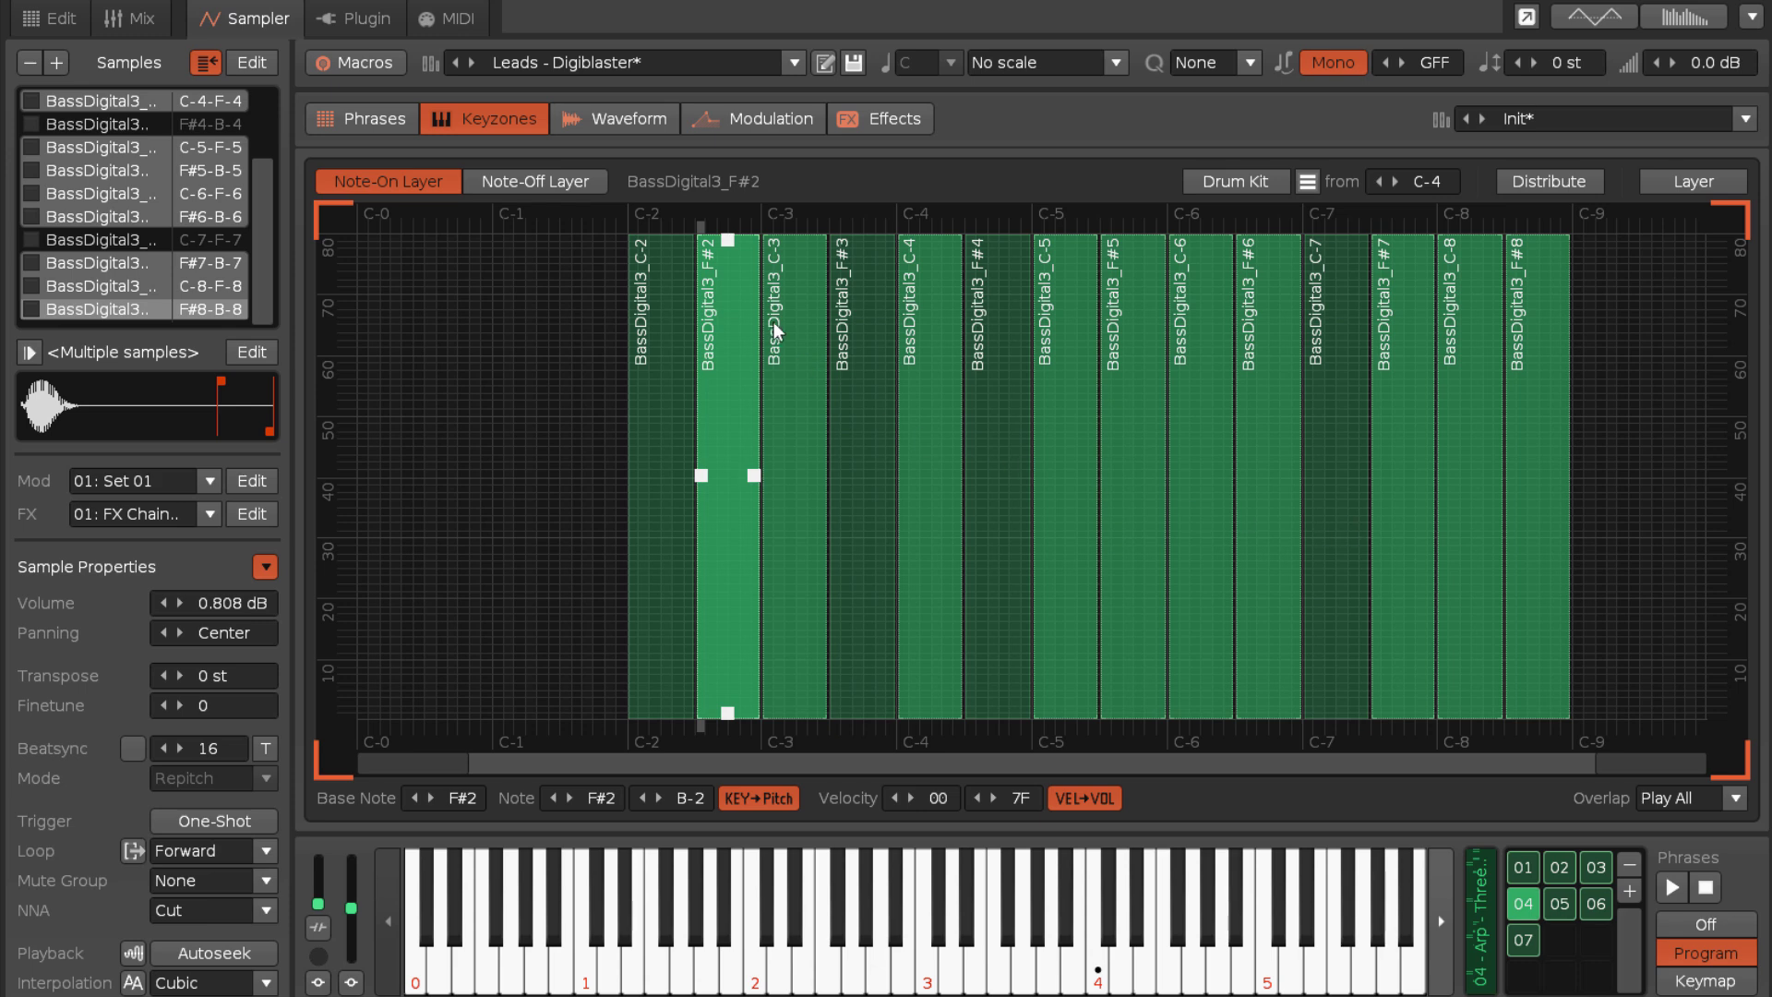
mouse_move(729, 239)
mouse_down()
mouse_move(741, 392)
mouse_move(749, 208)
mouse_up()
mouse_move(732, 399)
mouse_down()
mouse_move(550, 421)
mouse_move(741, 440)
mouse_up()
- Turn phrase playback off, cycle through the C-4–C-6 keyzones, and toggle the sample-list setting
click(1698, 925)
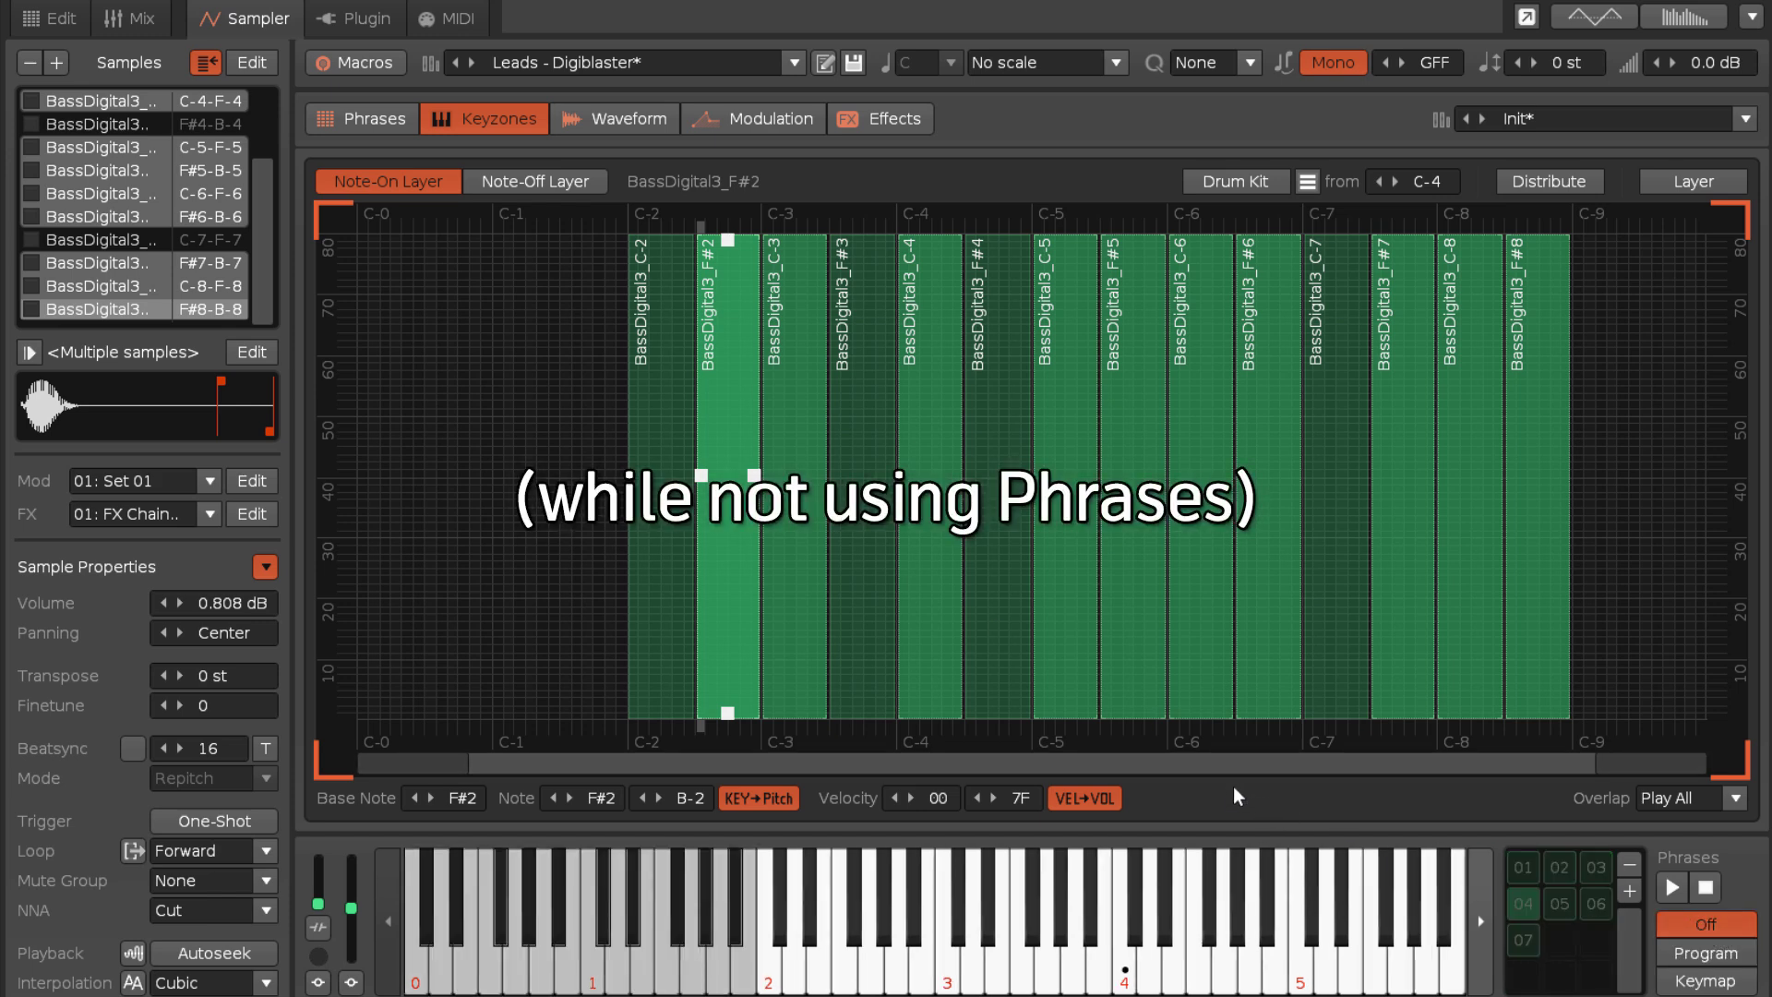
key(z)
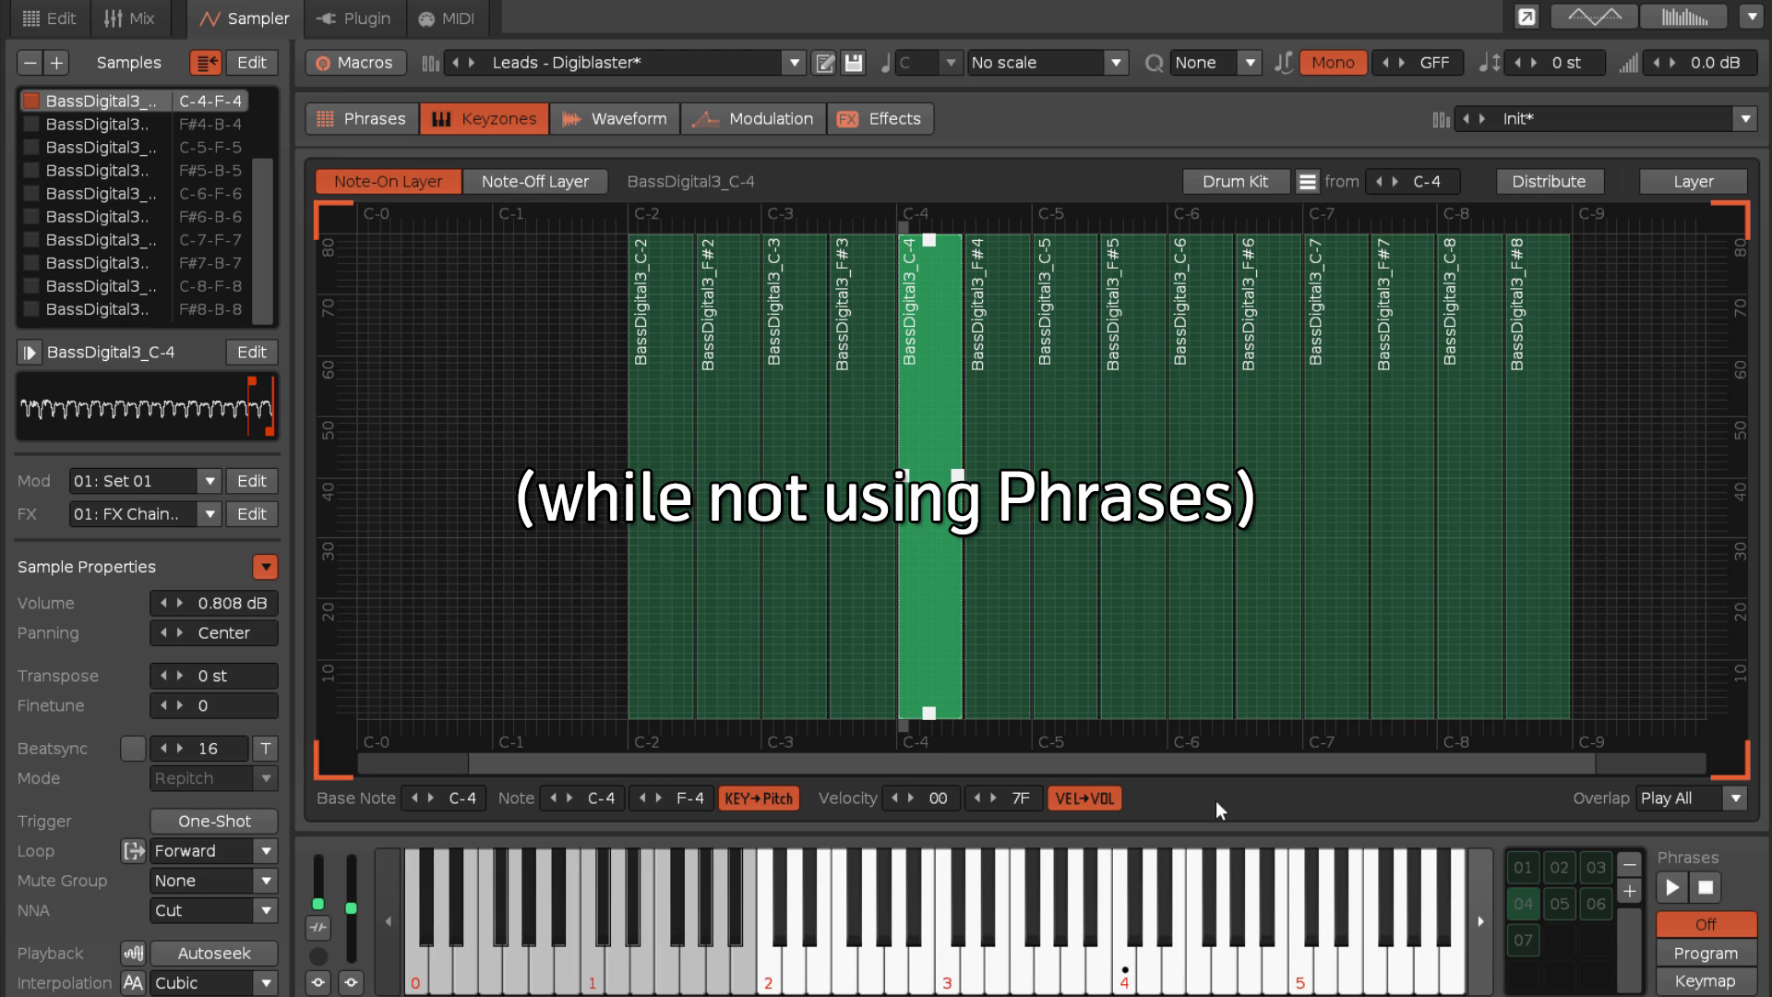
key(q)
key(i)
key(q)
key(z)
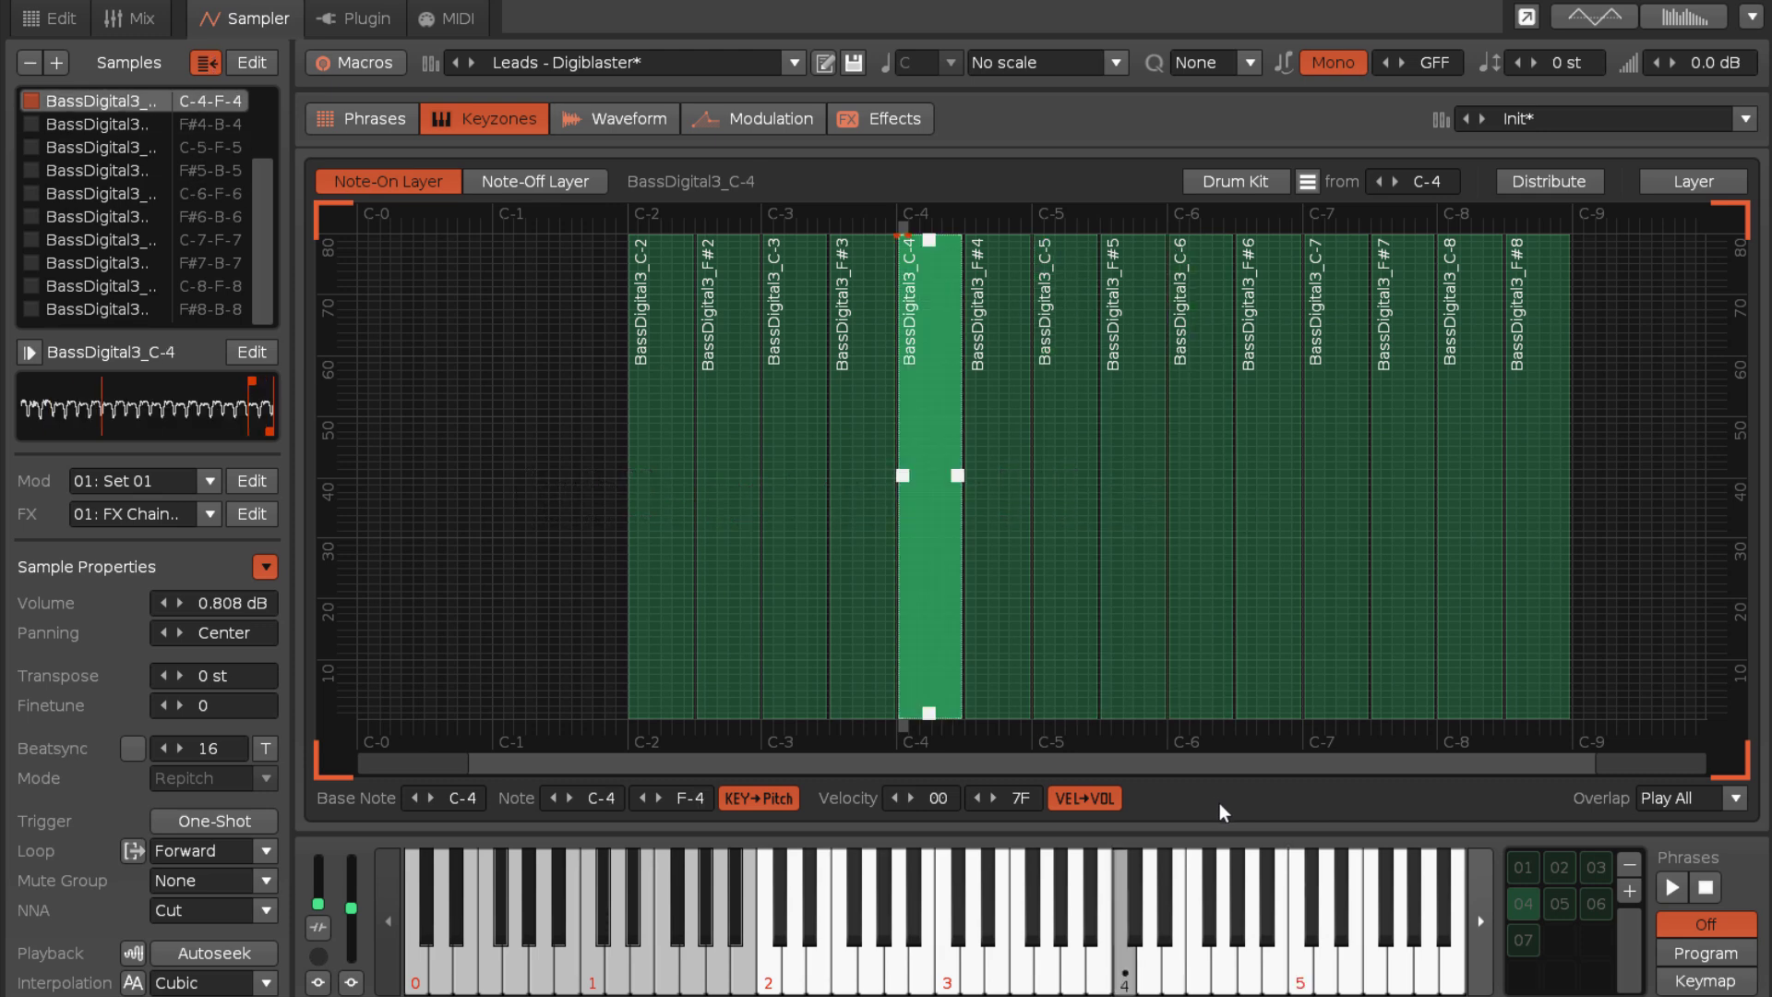
click(202, 68)
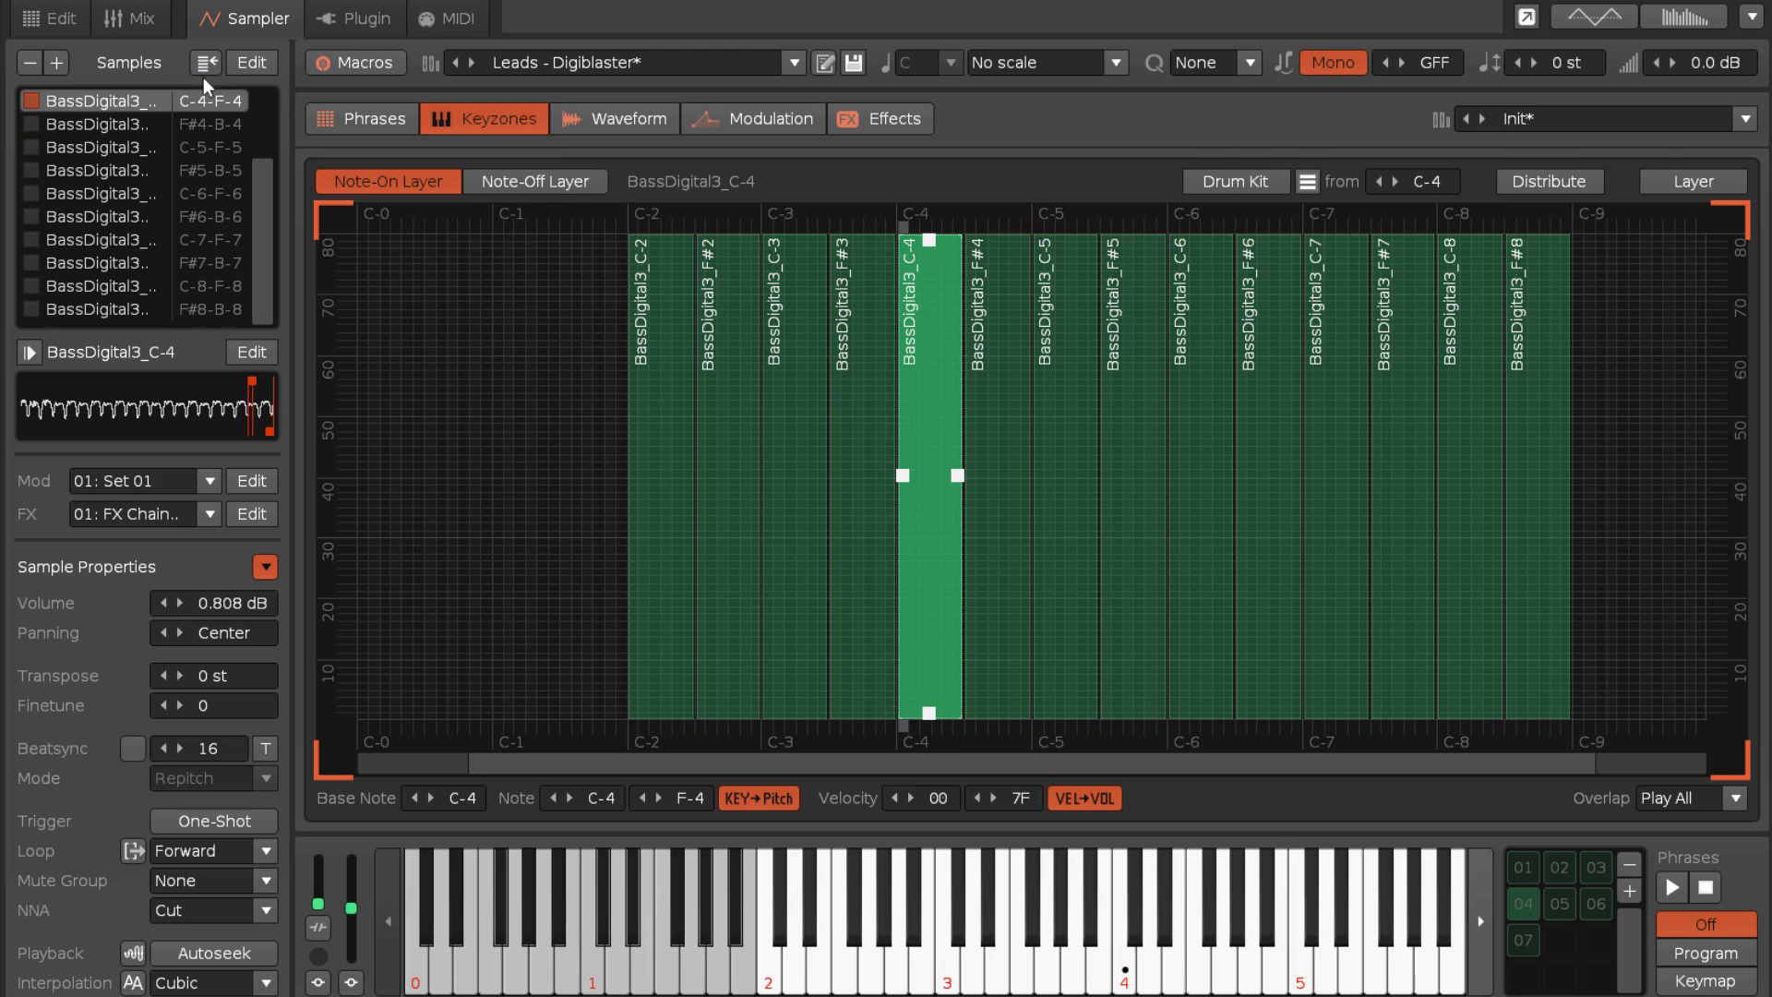
click(209, 70)
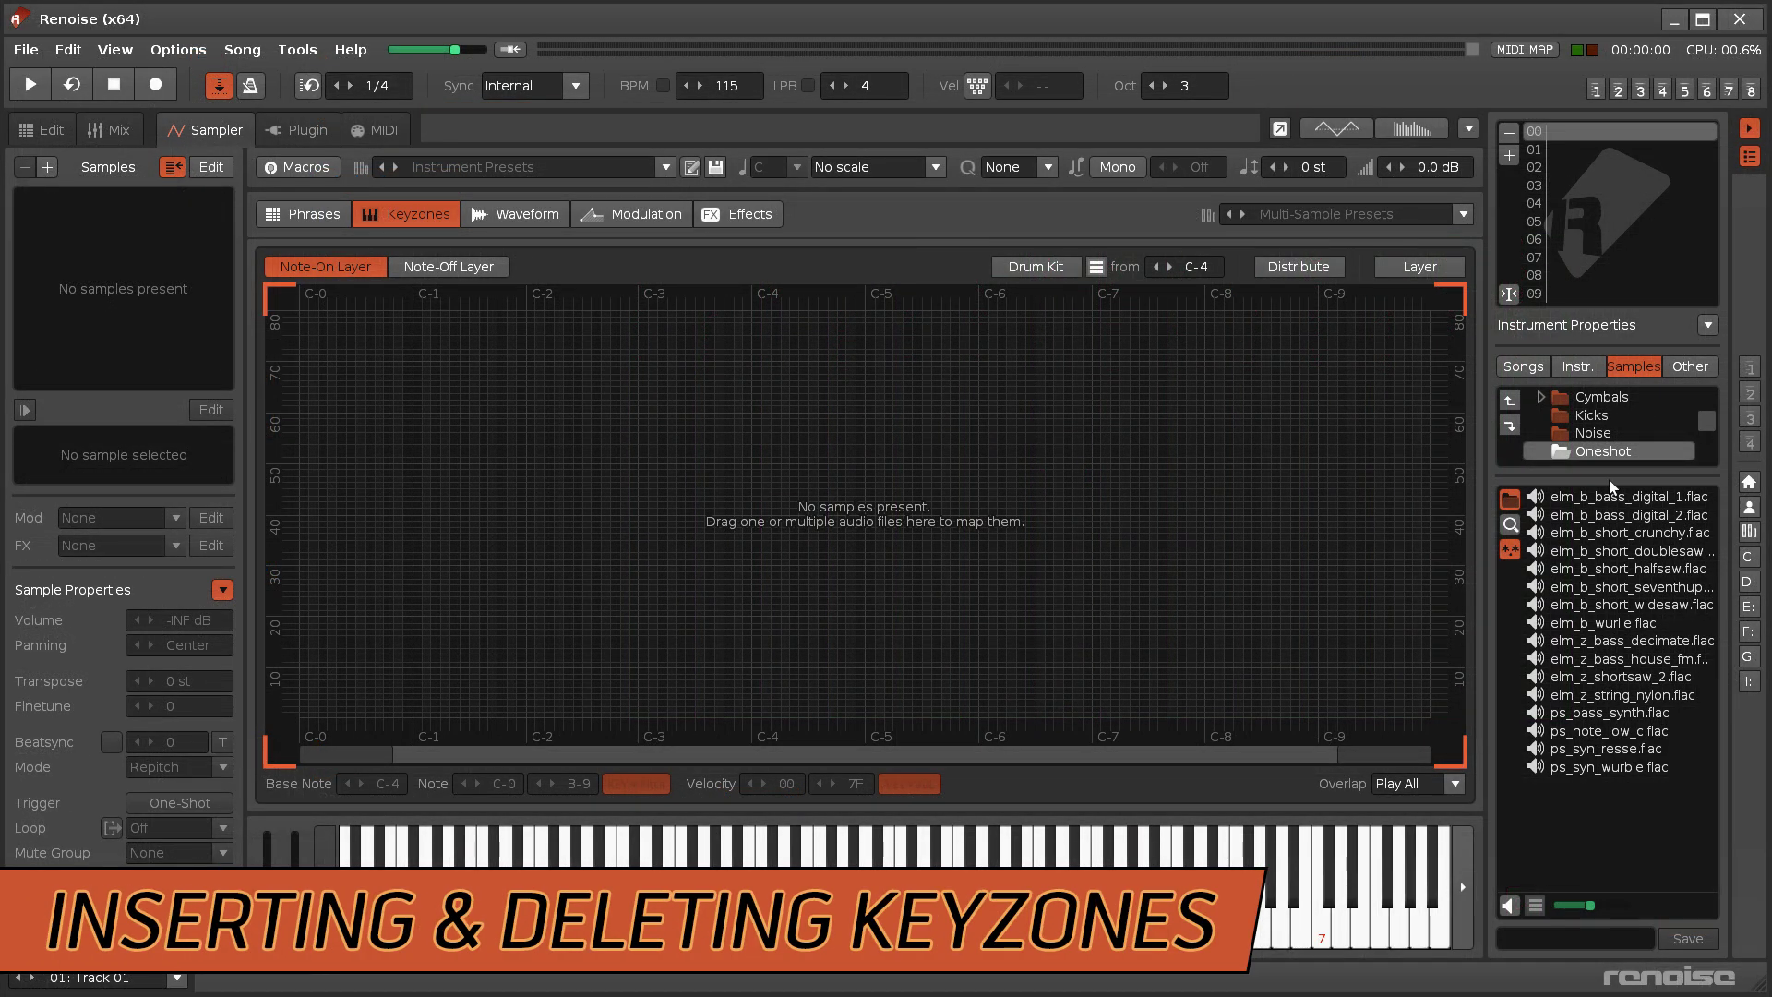
double_click(1604, 499)
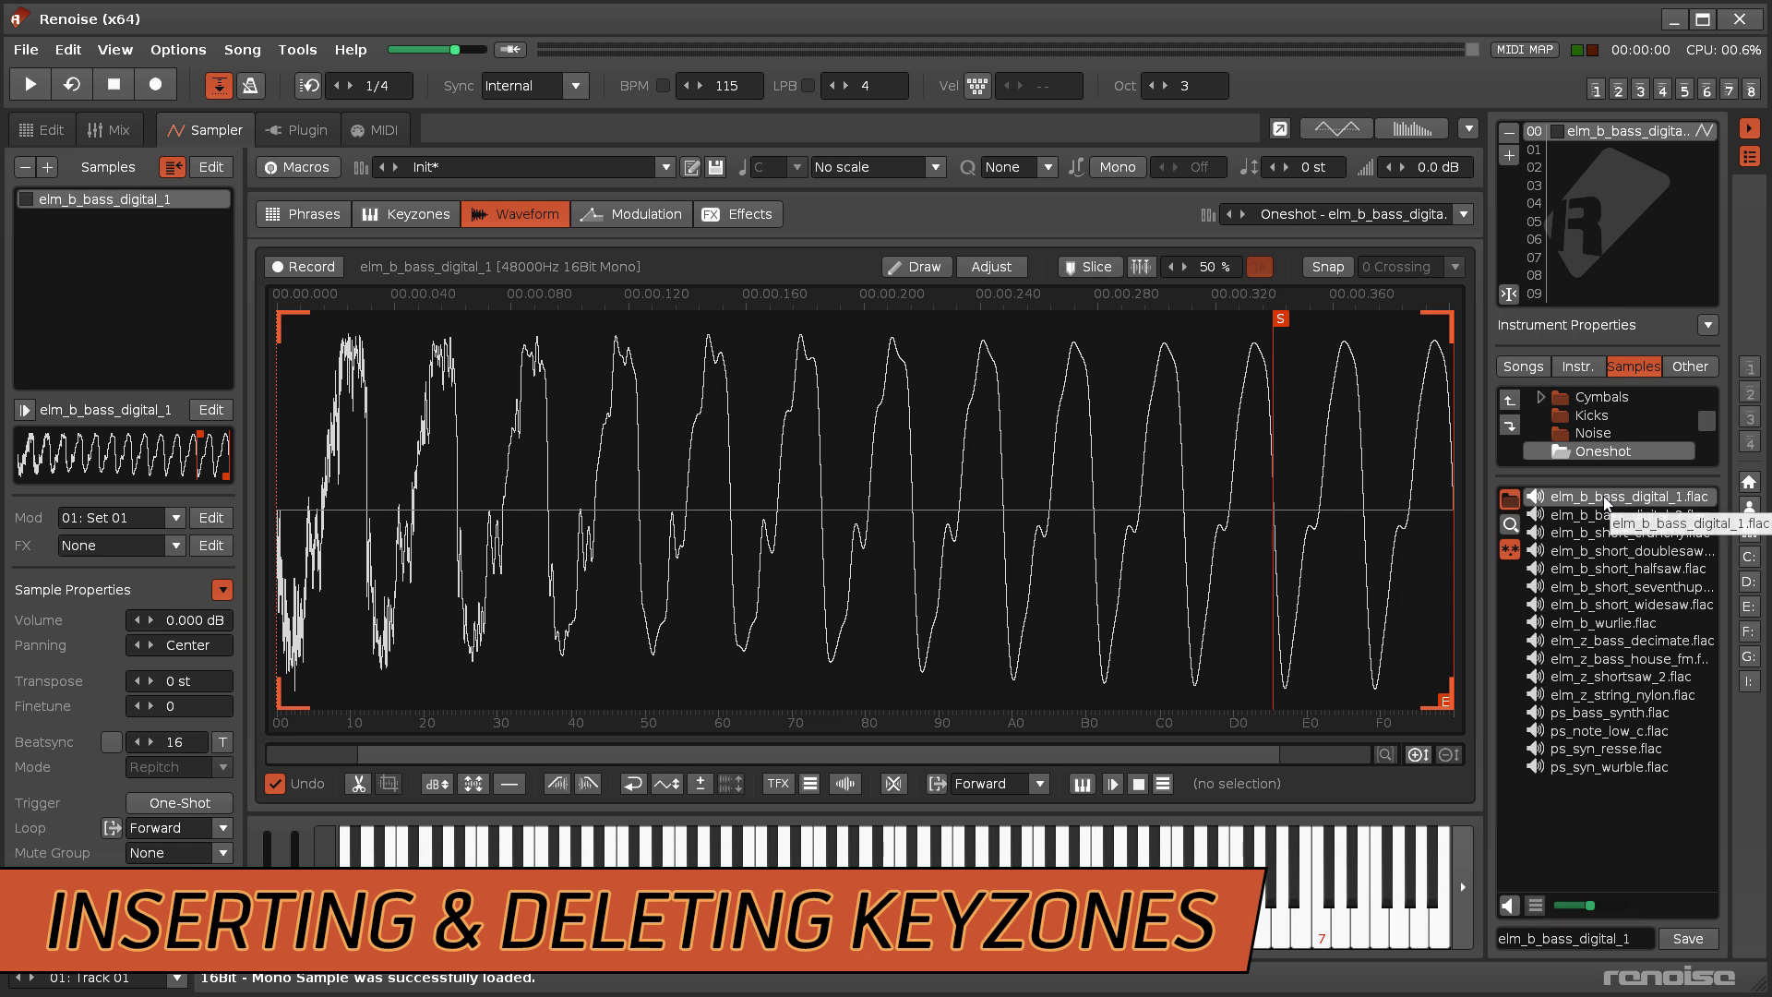
click(434, 218)
key(ctrl+z)
click(46, 167)
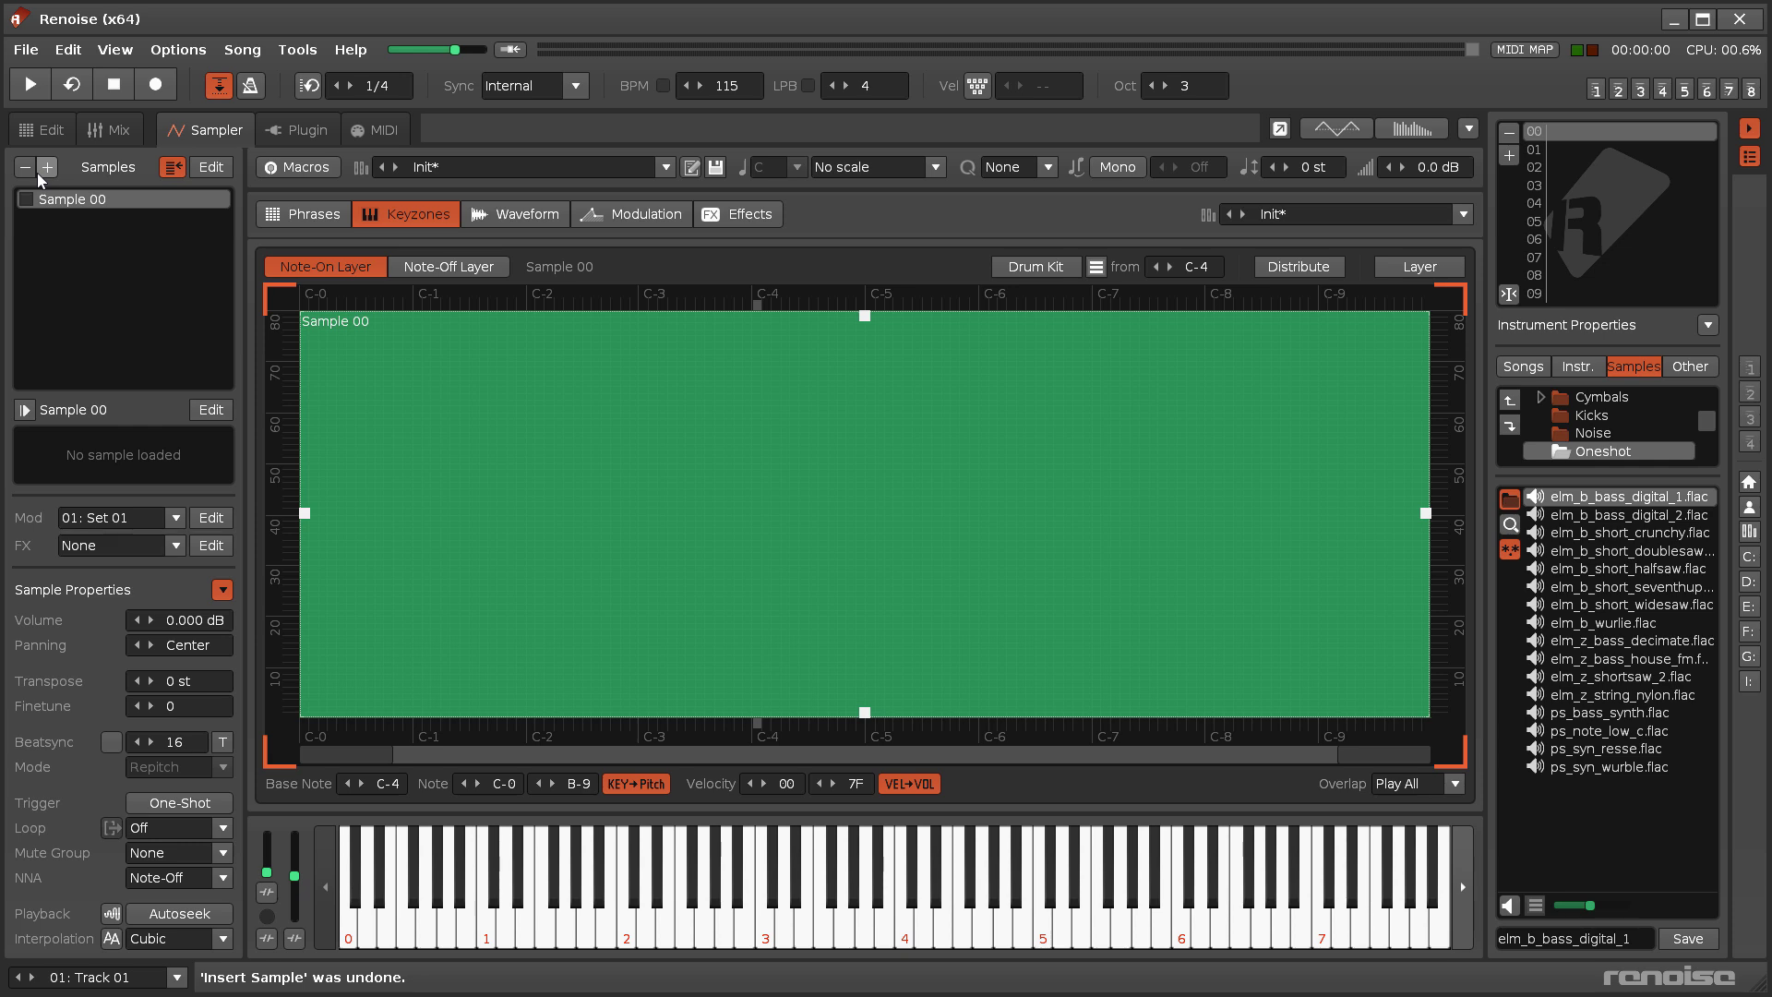
key(ctrl+z)
right_click(671, 405)
mouse_move(800, 453)
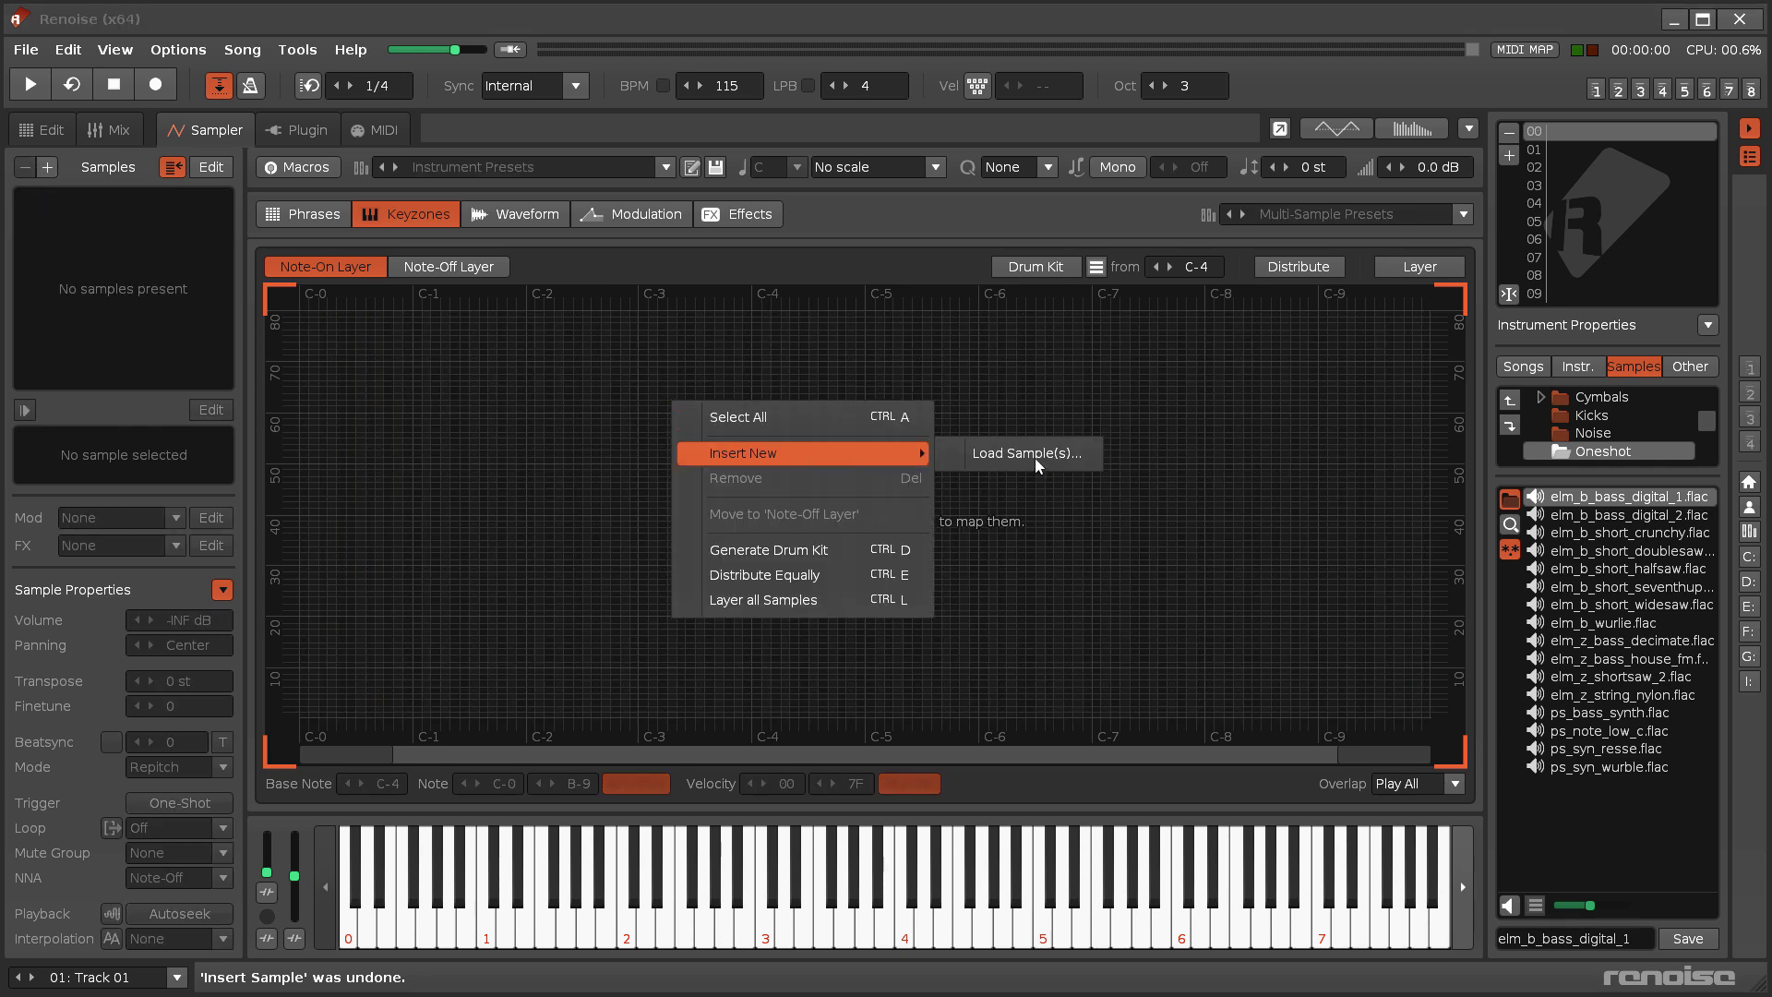
click(1039, 461)
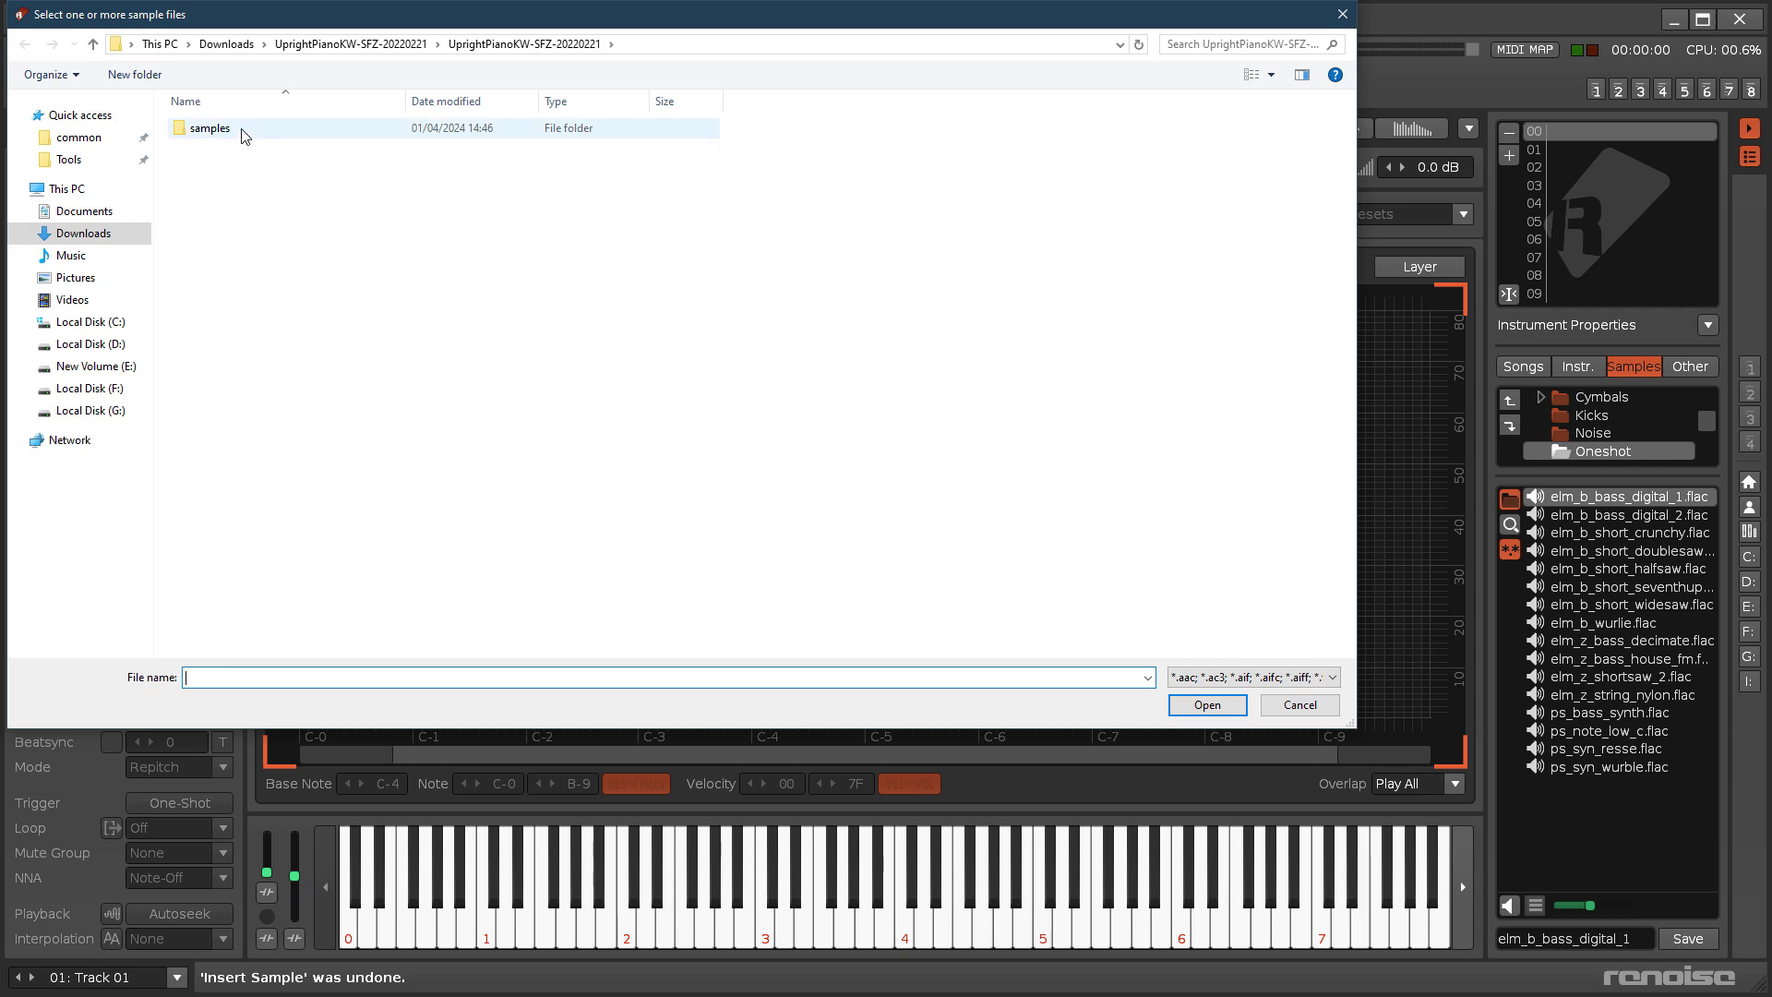
double_click(244, 131)
double_click(223, 165)
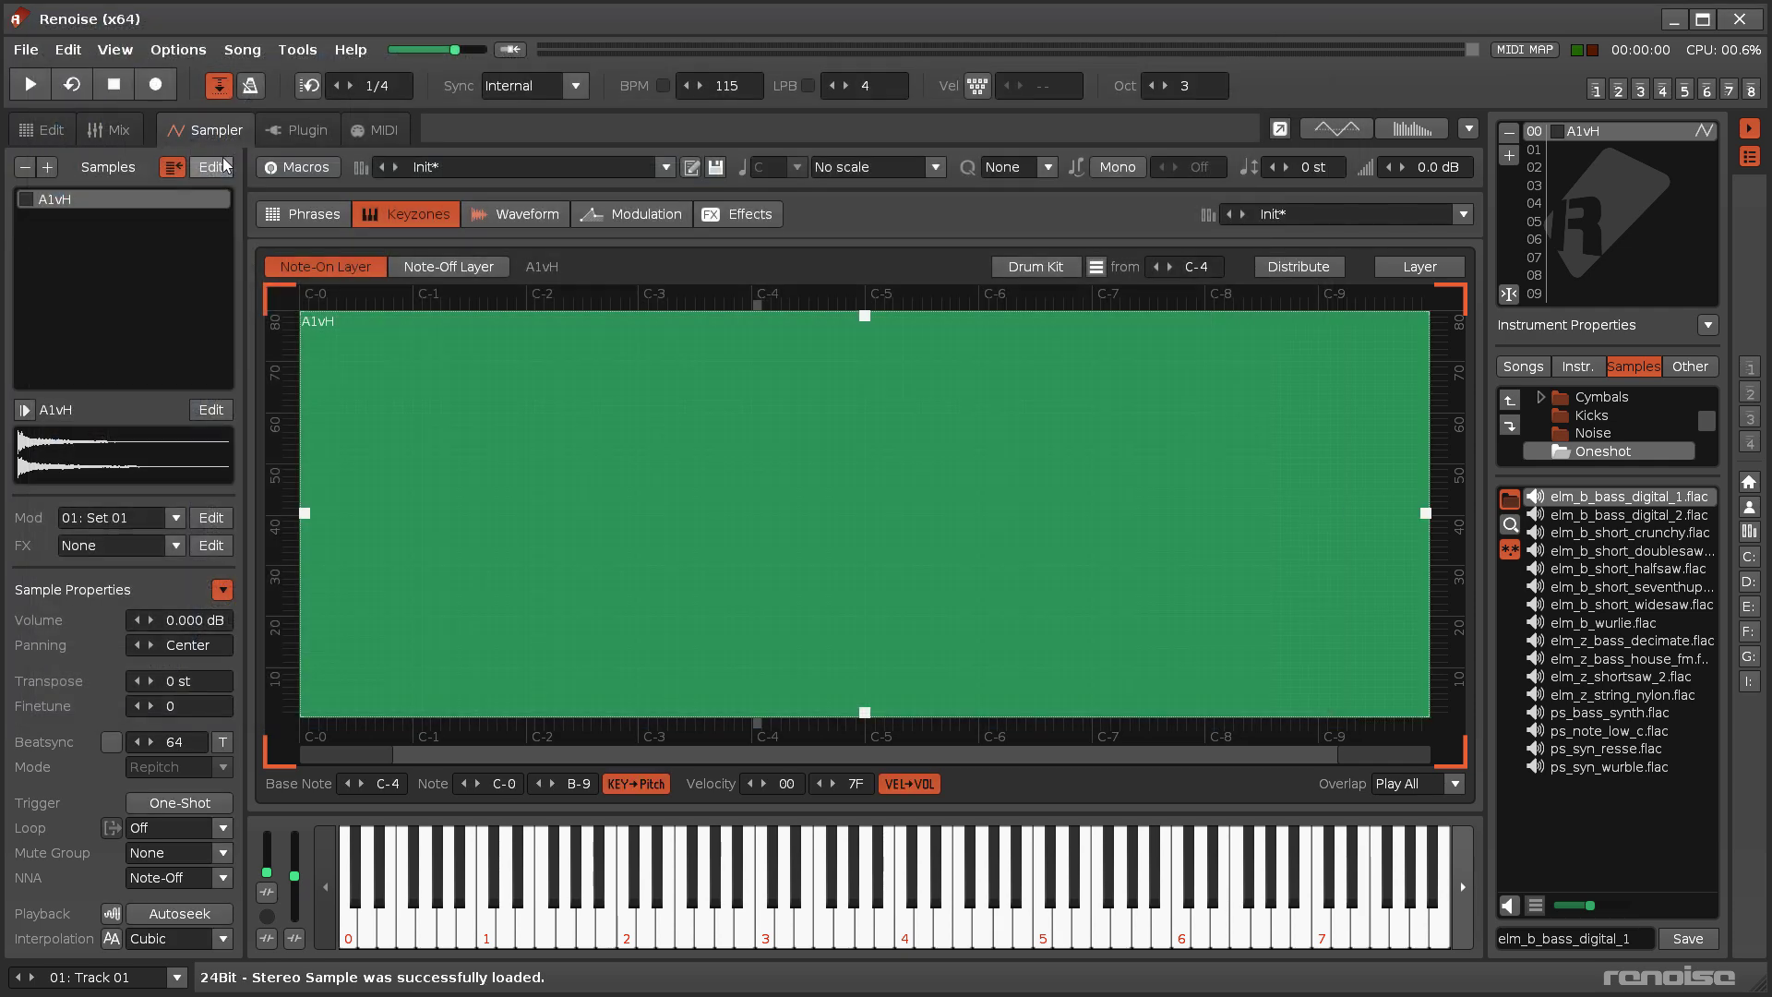
key(ctrl+z)
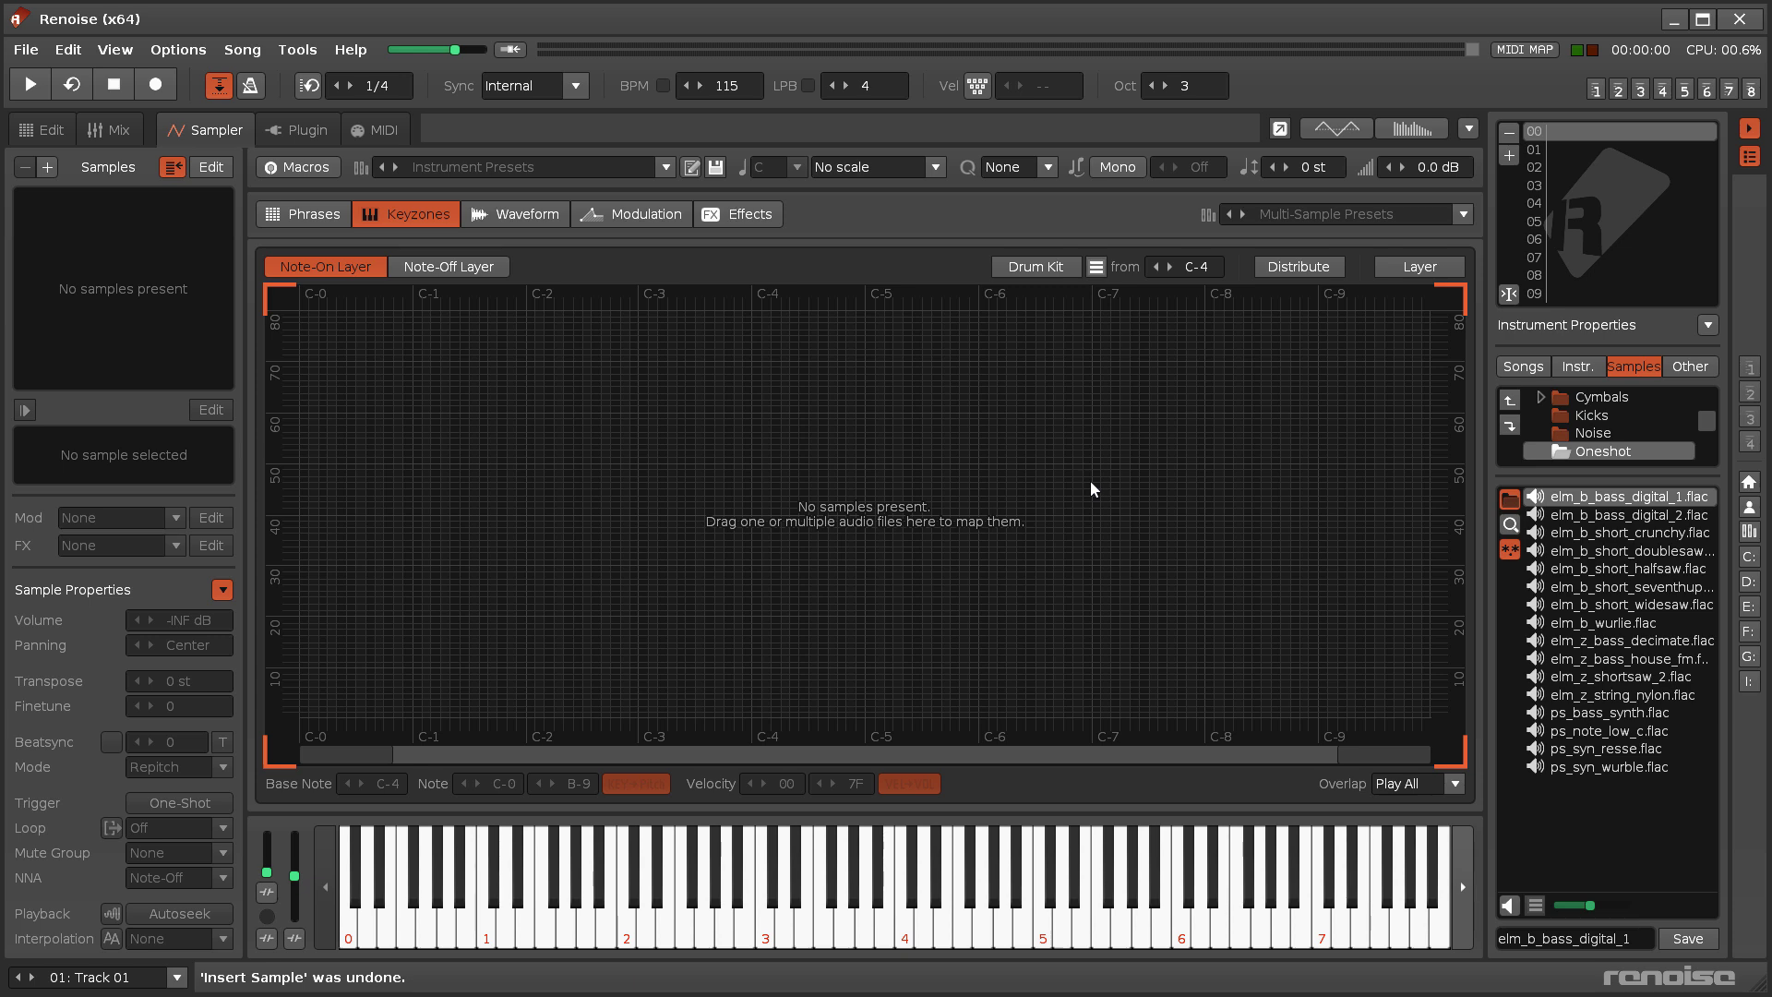
- Drop the bs_kick files from the Kicks folder as a row of narrow keyzones
click(1609, 421)
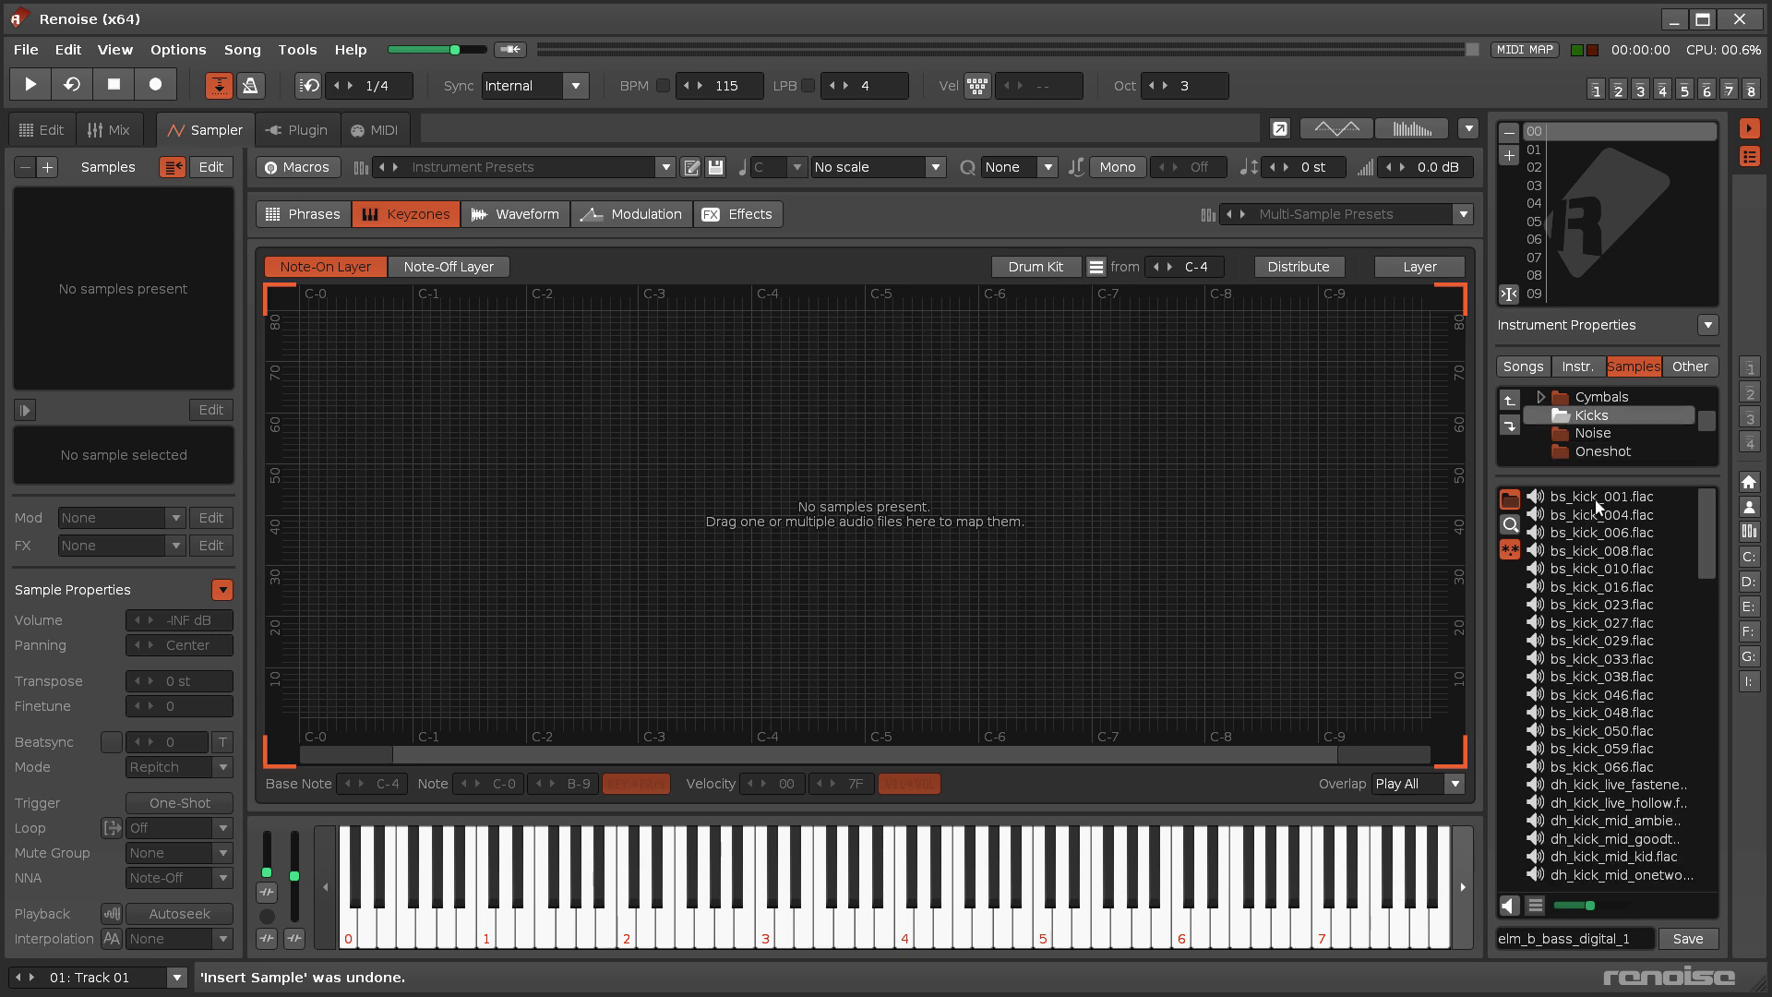
click(1597, 505)
shift+click(1610, 771)
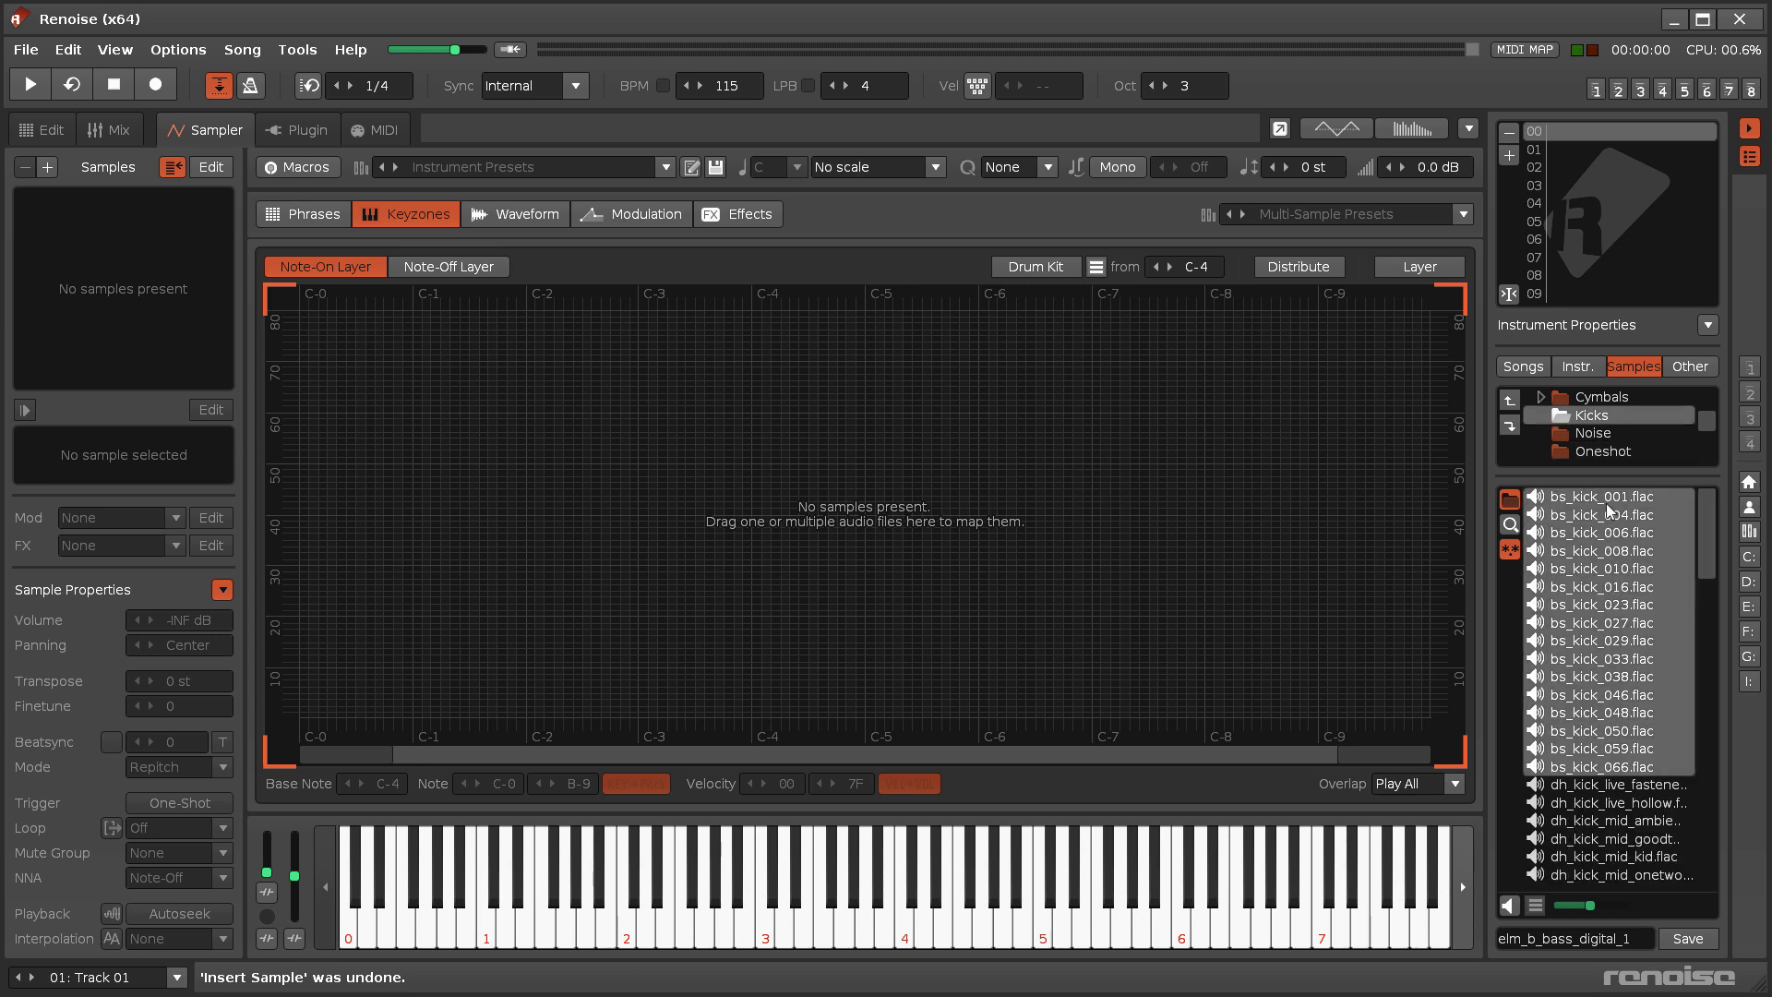
drag(1609, 509, 520, 443)
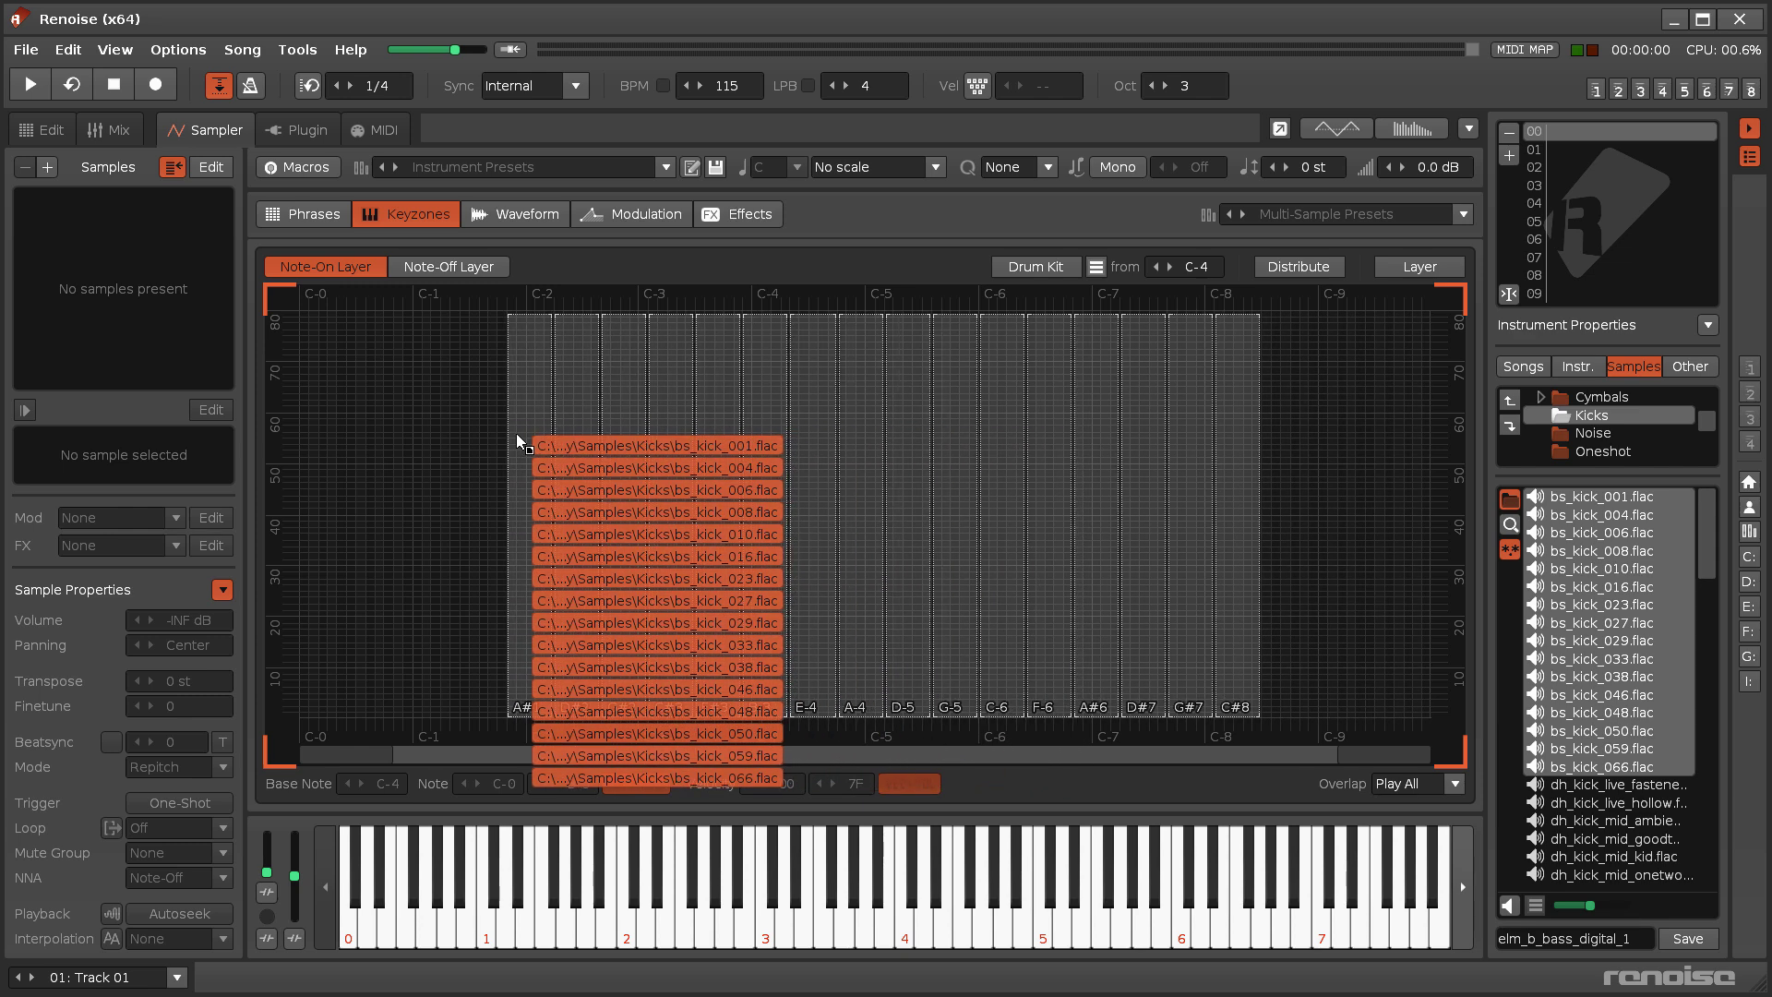
drag(520, 441, 515, 318)
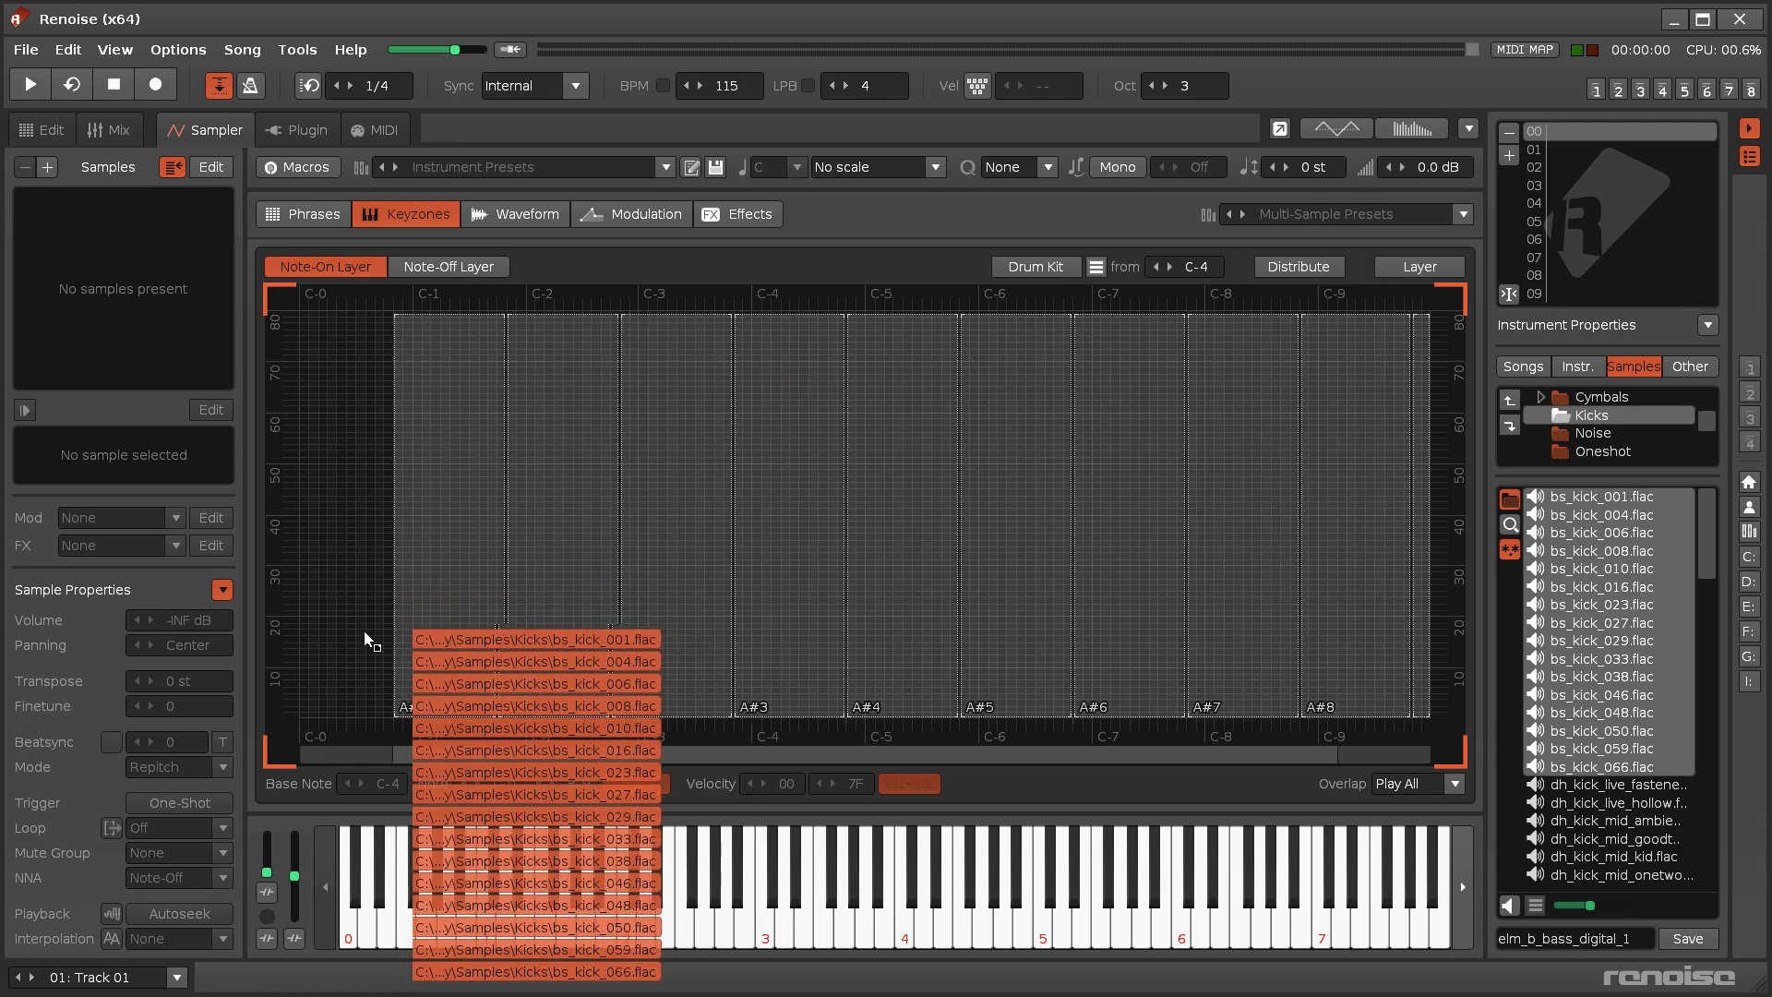
mouse_move(515, 319)
mouse_down()
mouse_move(312, 643)
mouse_move(317, 454)
mouse_move(397, 381)
mouse_move(461, 395)
mouse_up()
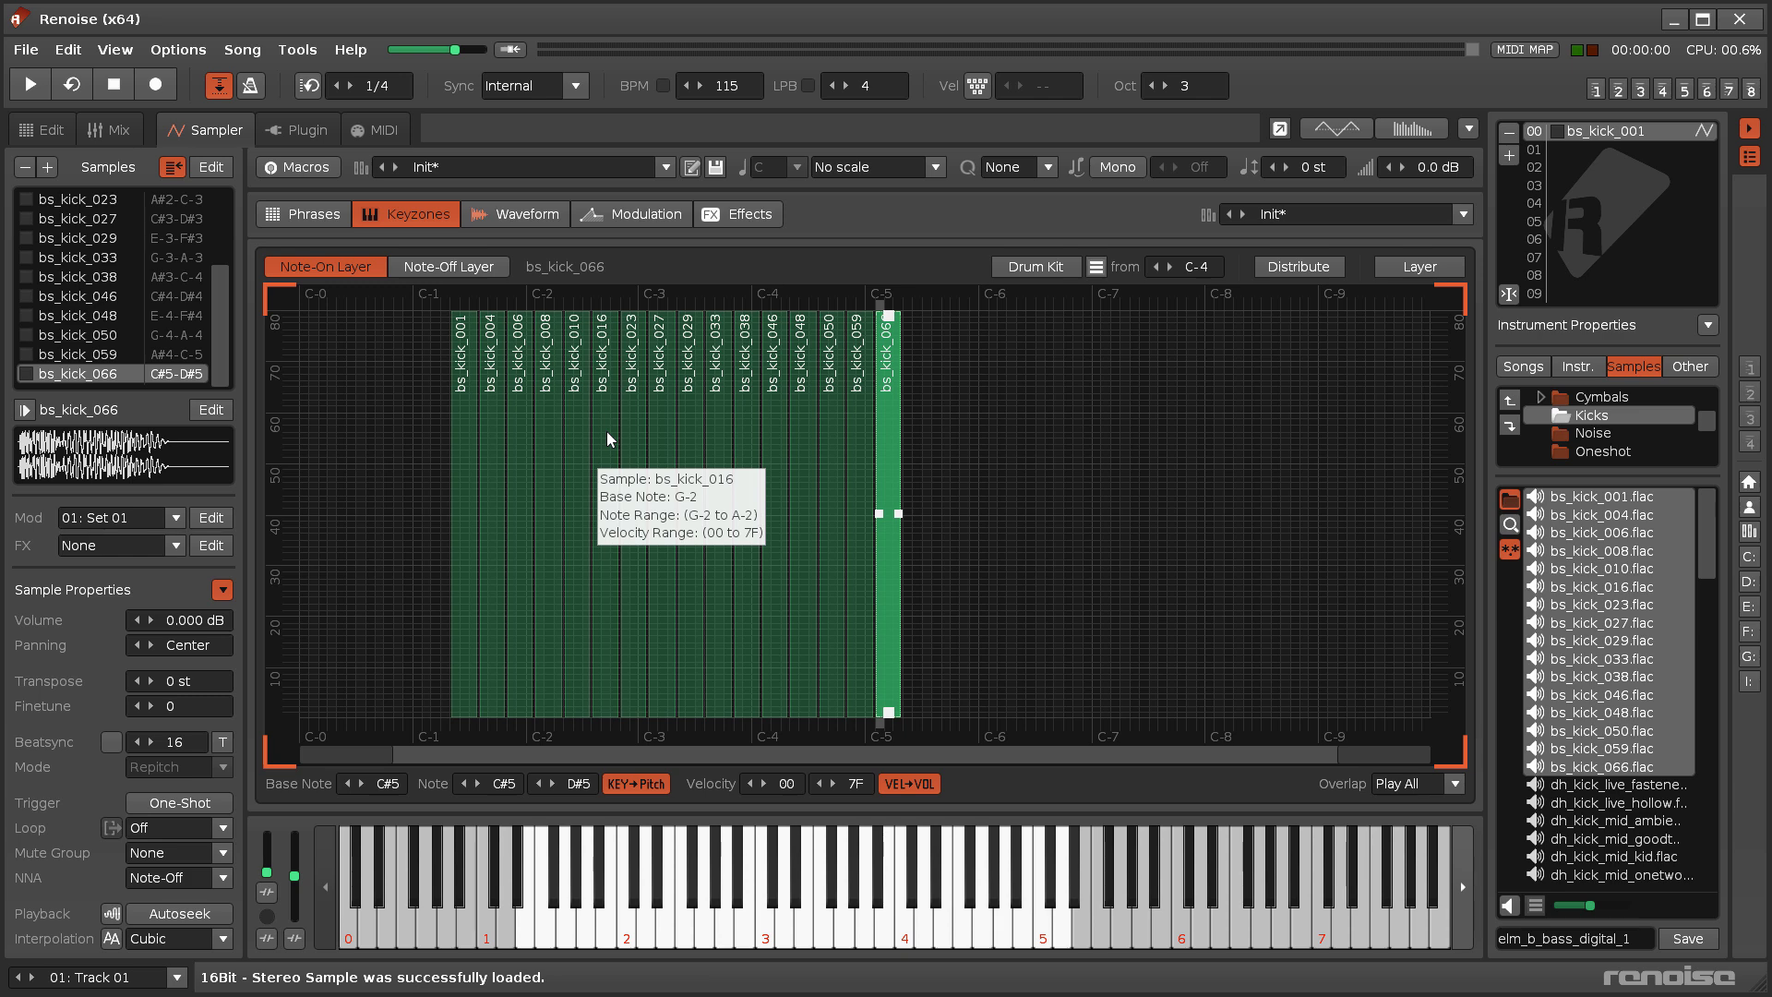
- Remove the bs_kick_016, 027, 033 and 038 keyzones
click(607, 439)
key(Delete)
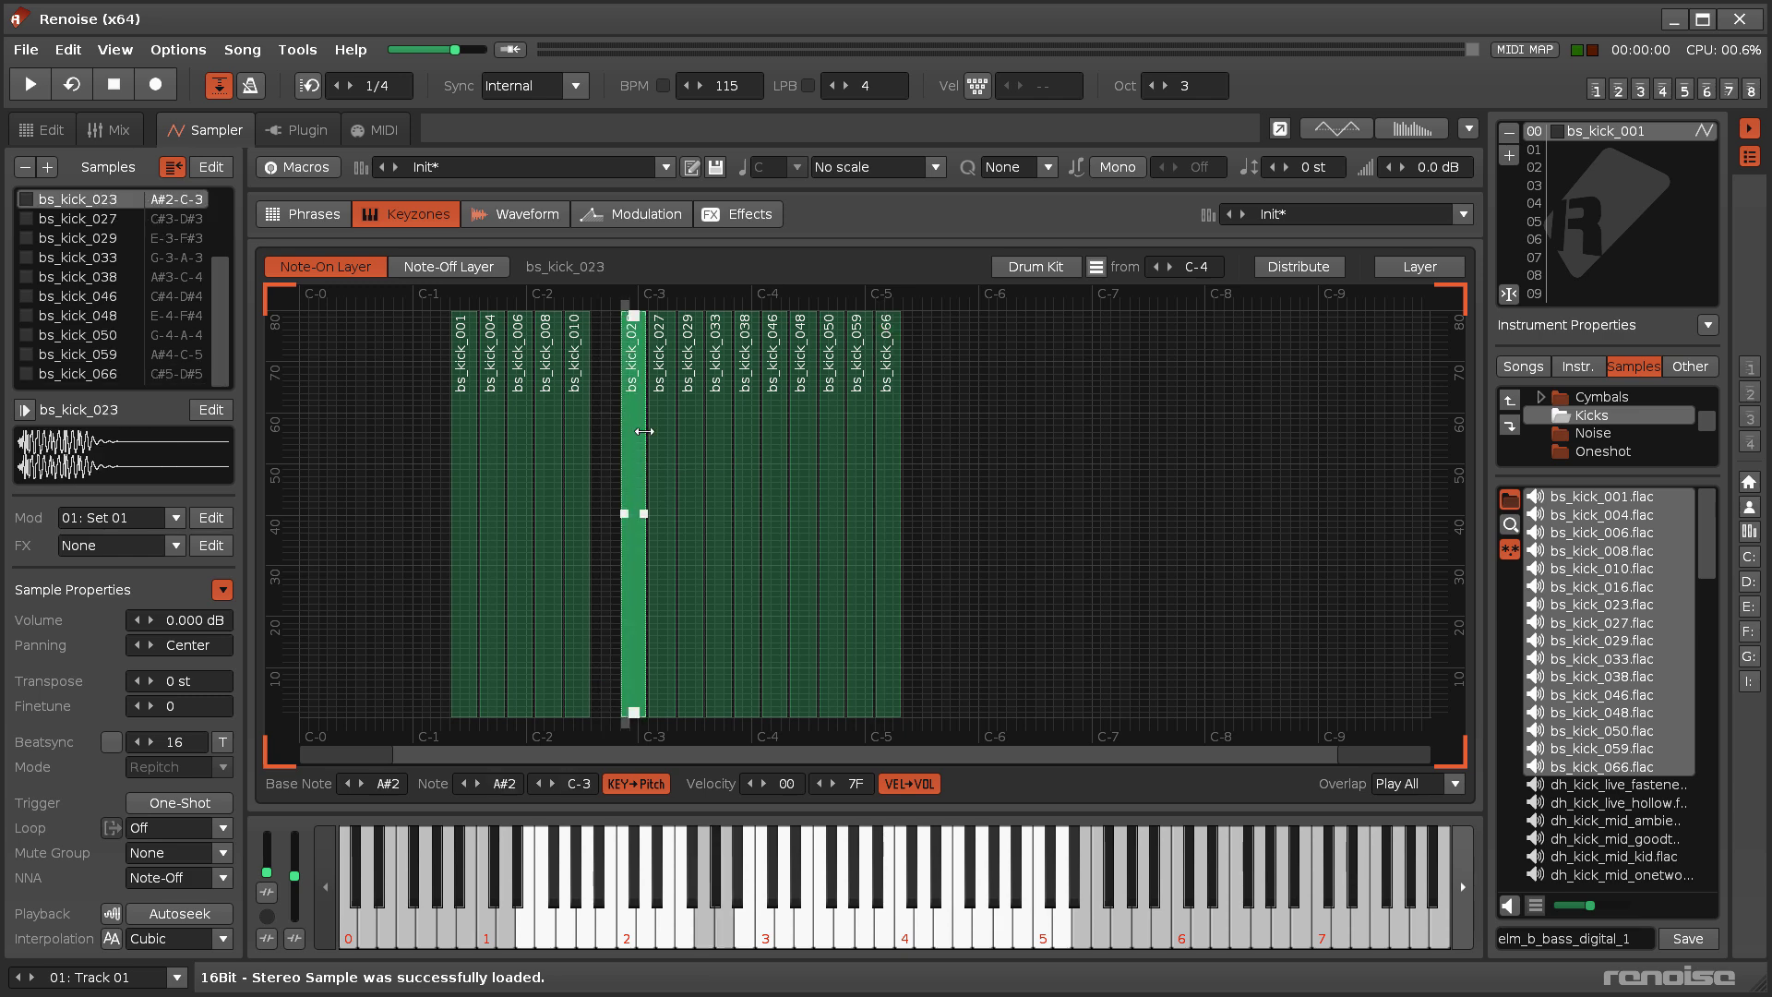
click(671, 430)
key(Delete)
click(715, 433)
key(Delete)
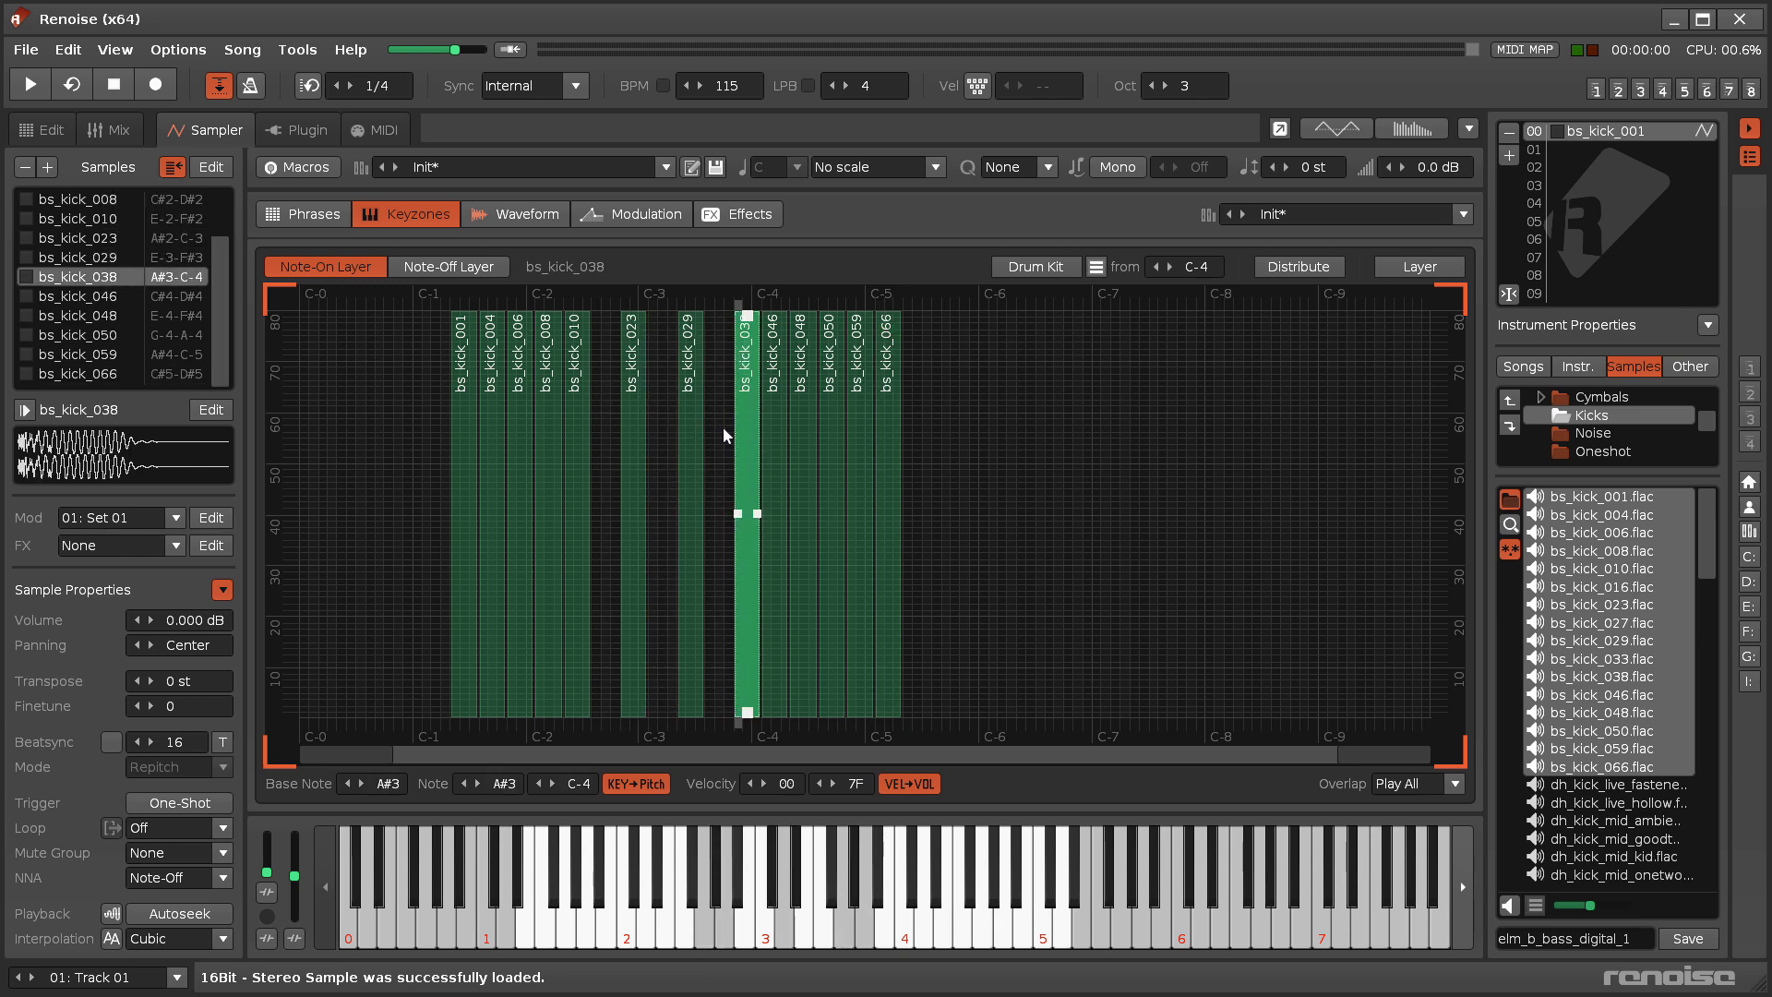
right_click(750, 422)
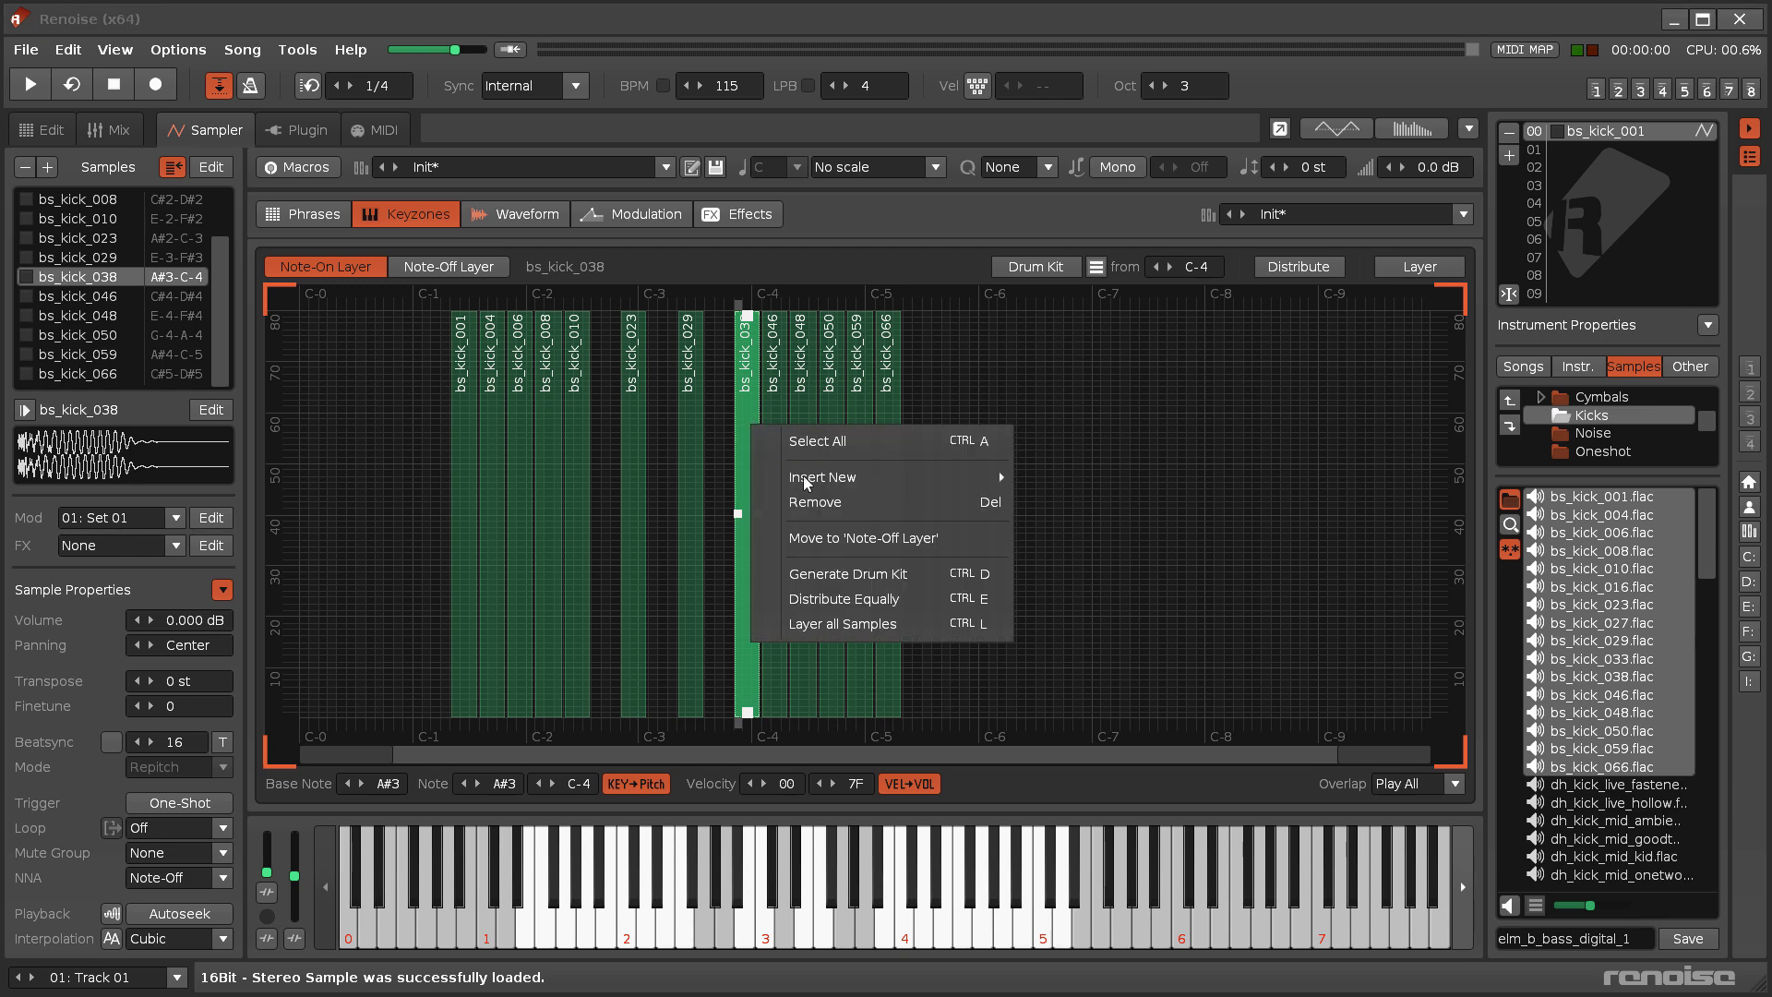
click(823, 503)
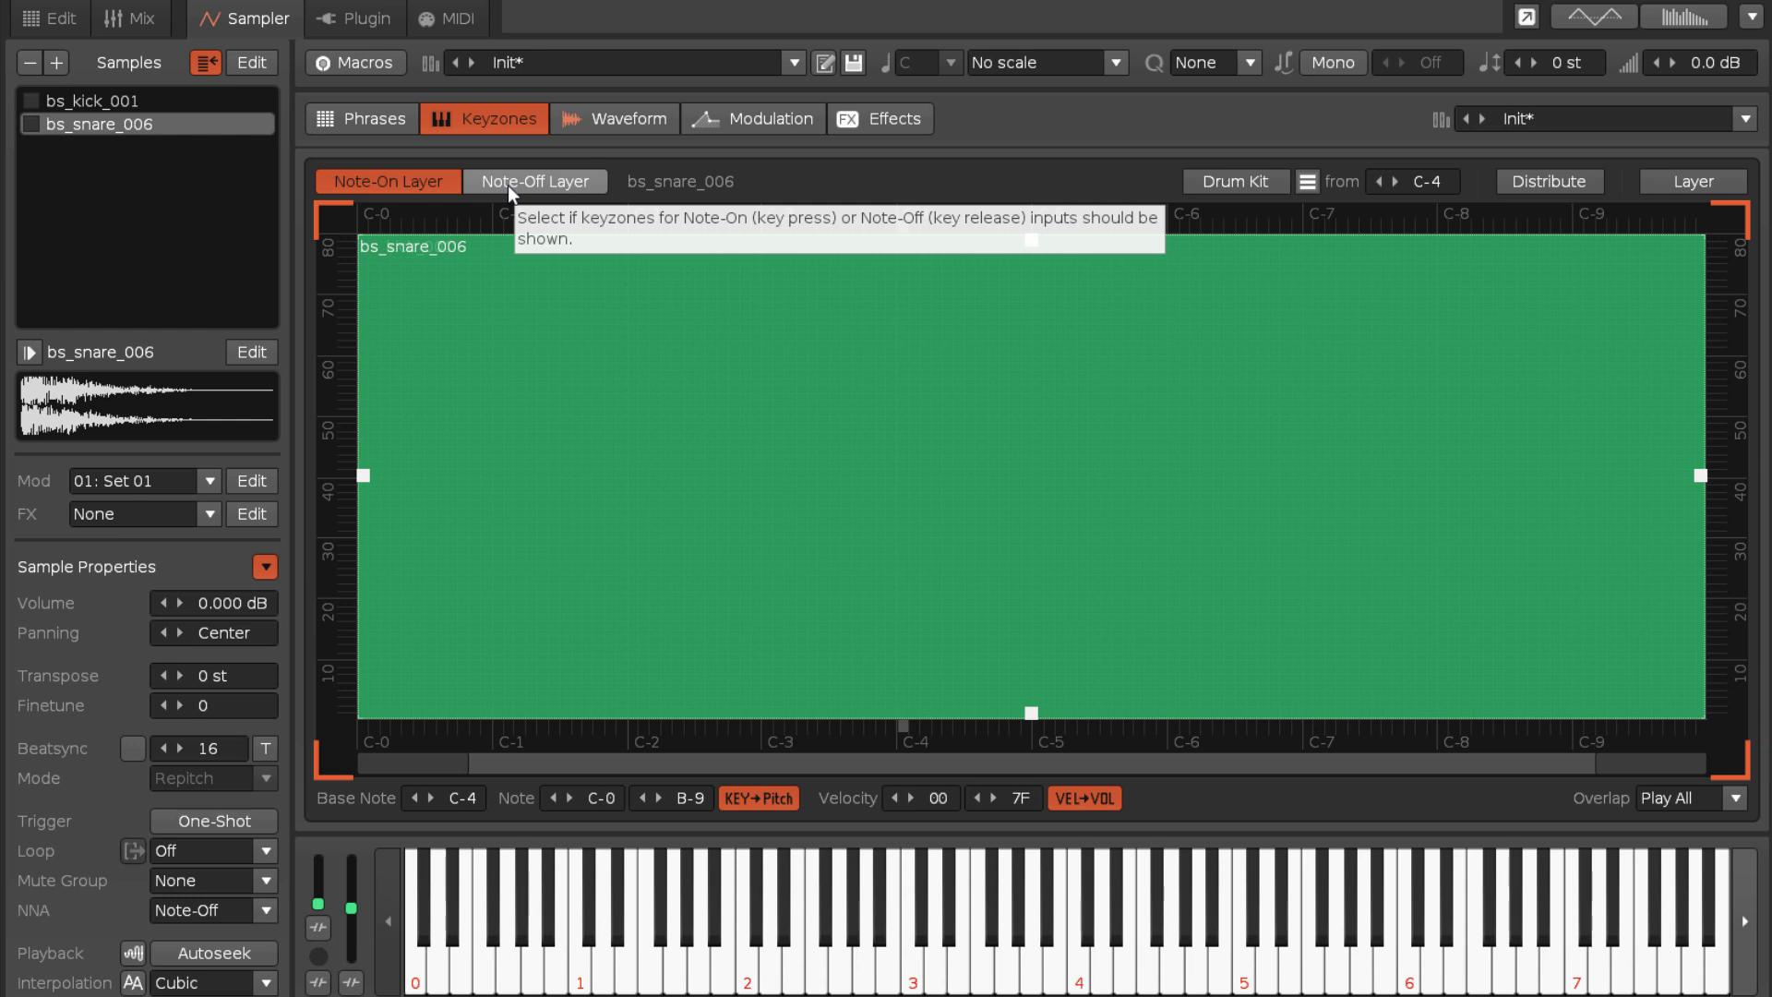
- Move bs_snare_006 onto the Note-Off layer and pick an action from its keyzone menu
right_click(125, 126)
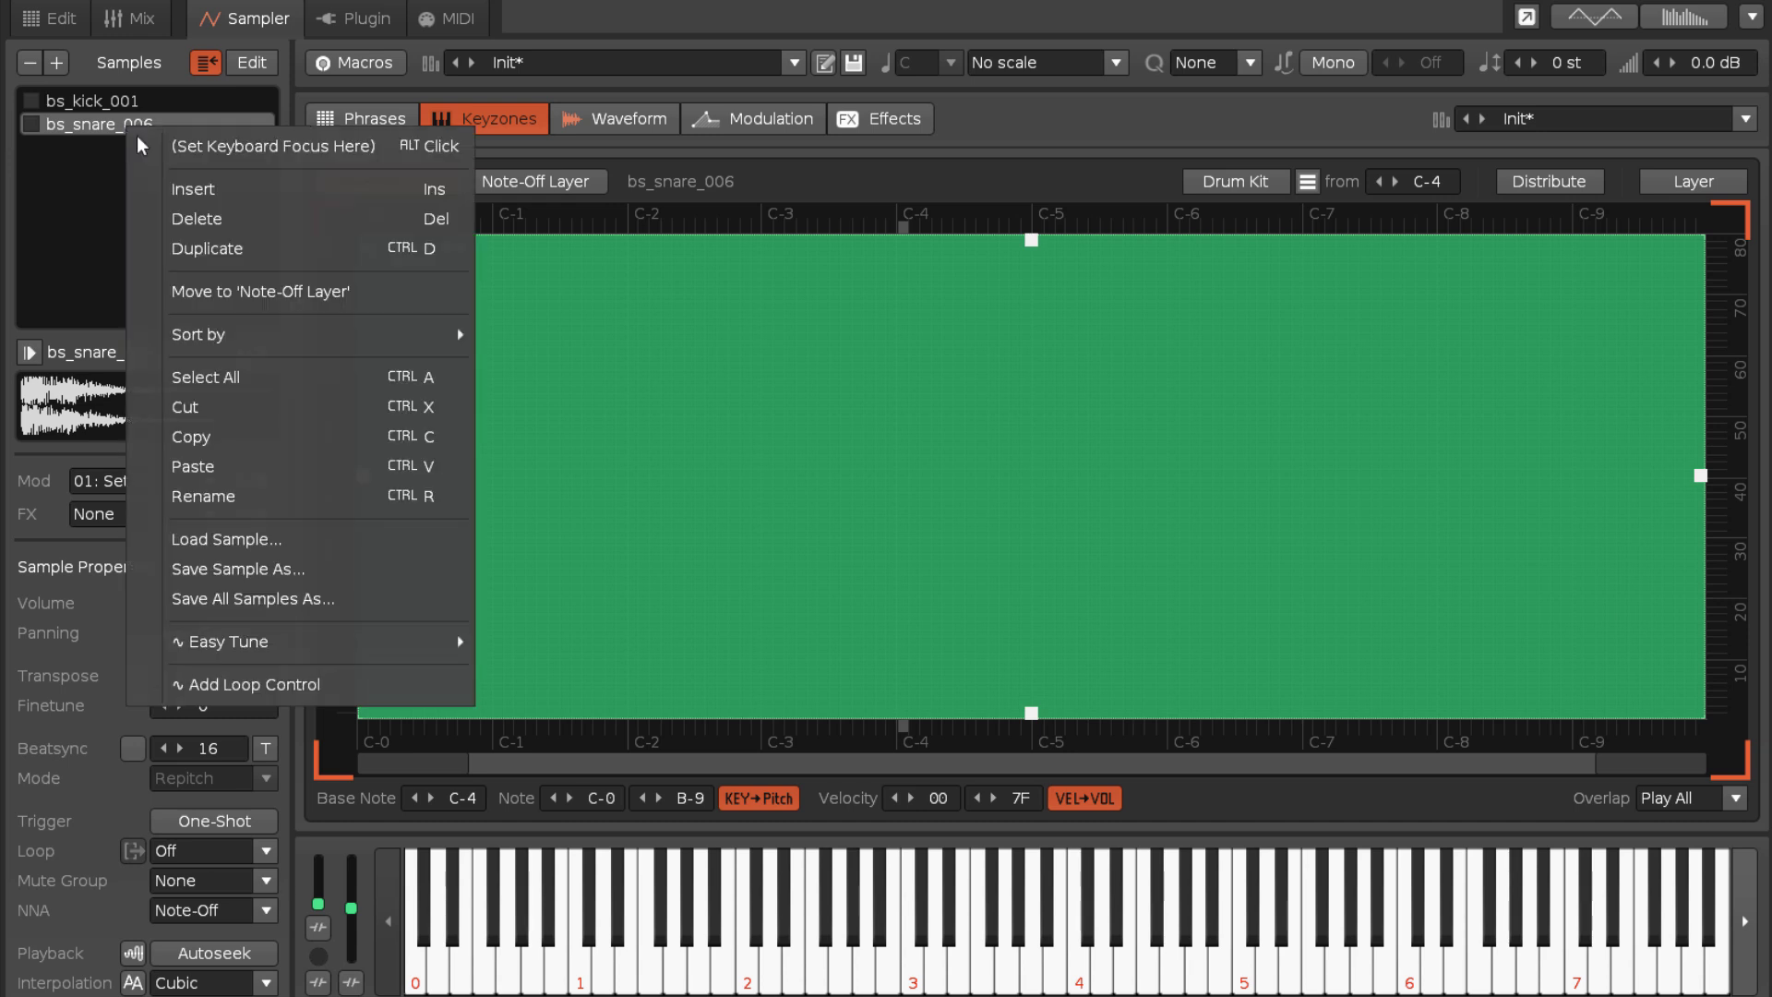
click(225, 295)
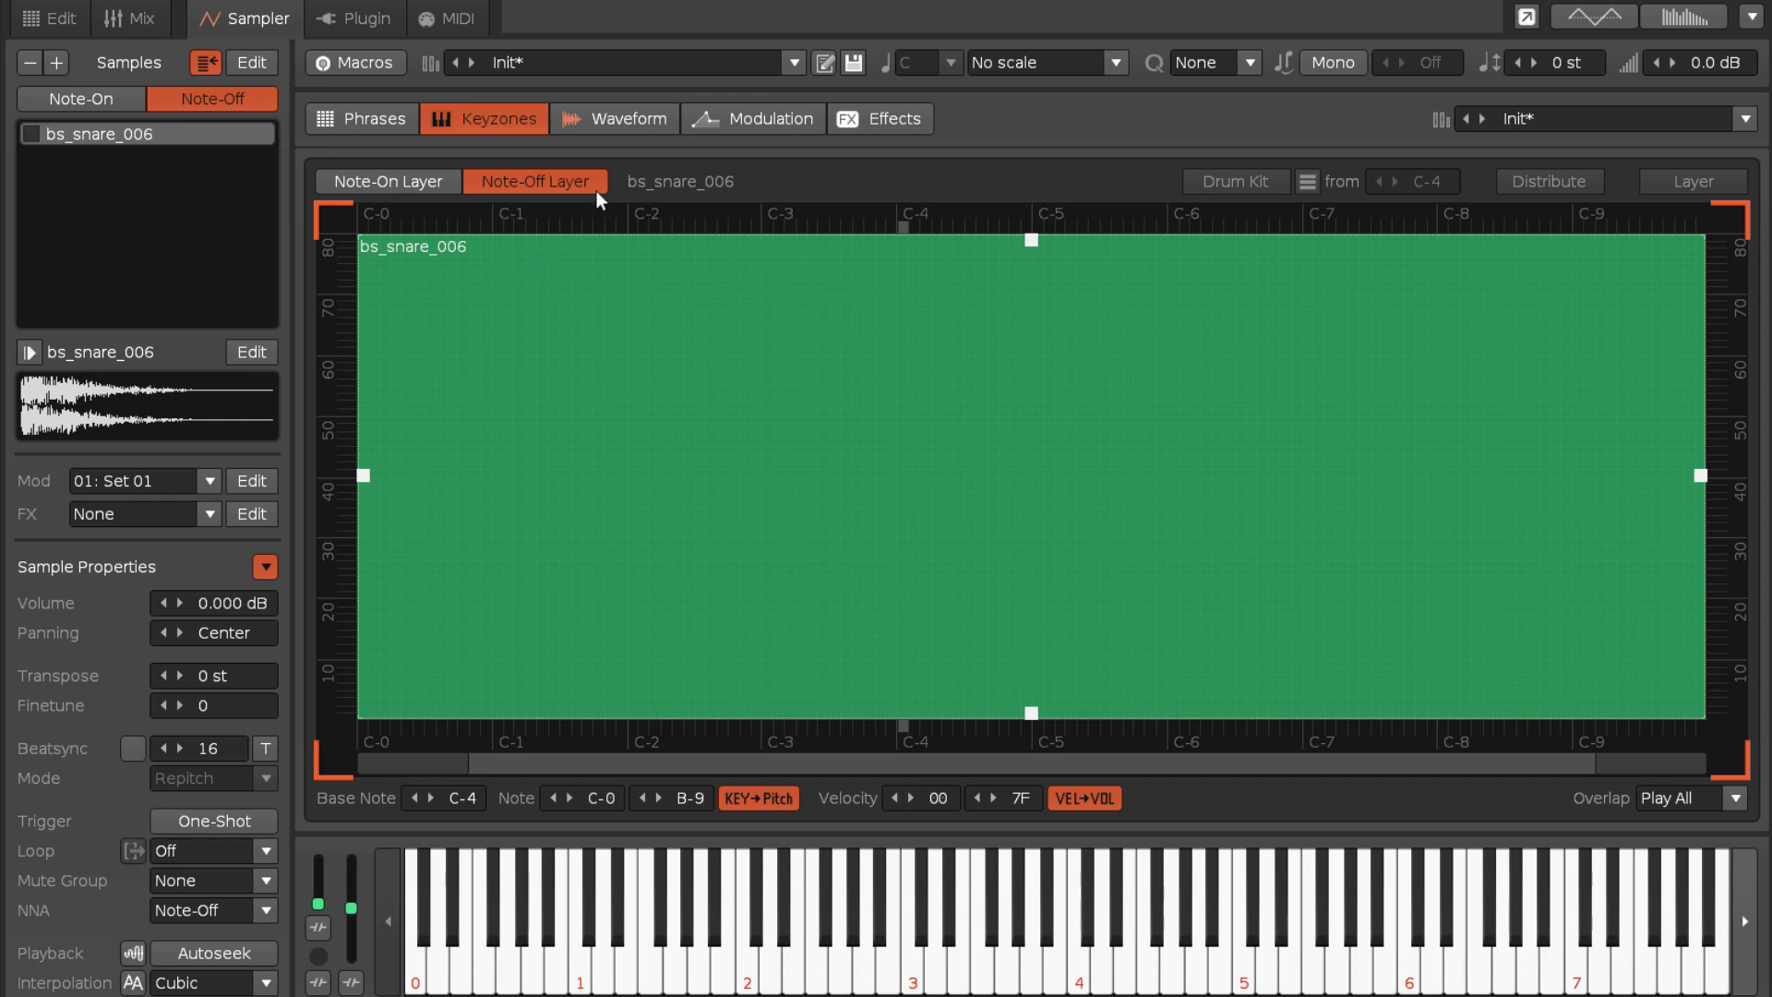
right_click(640, 369)
click(689, 501)
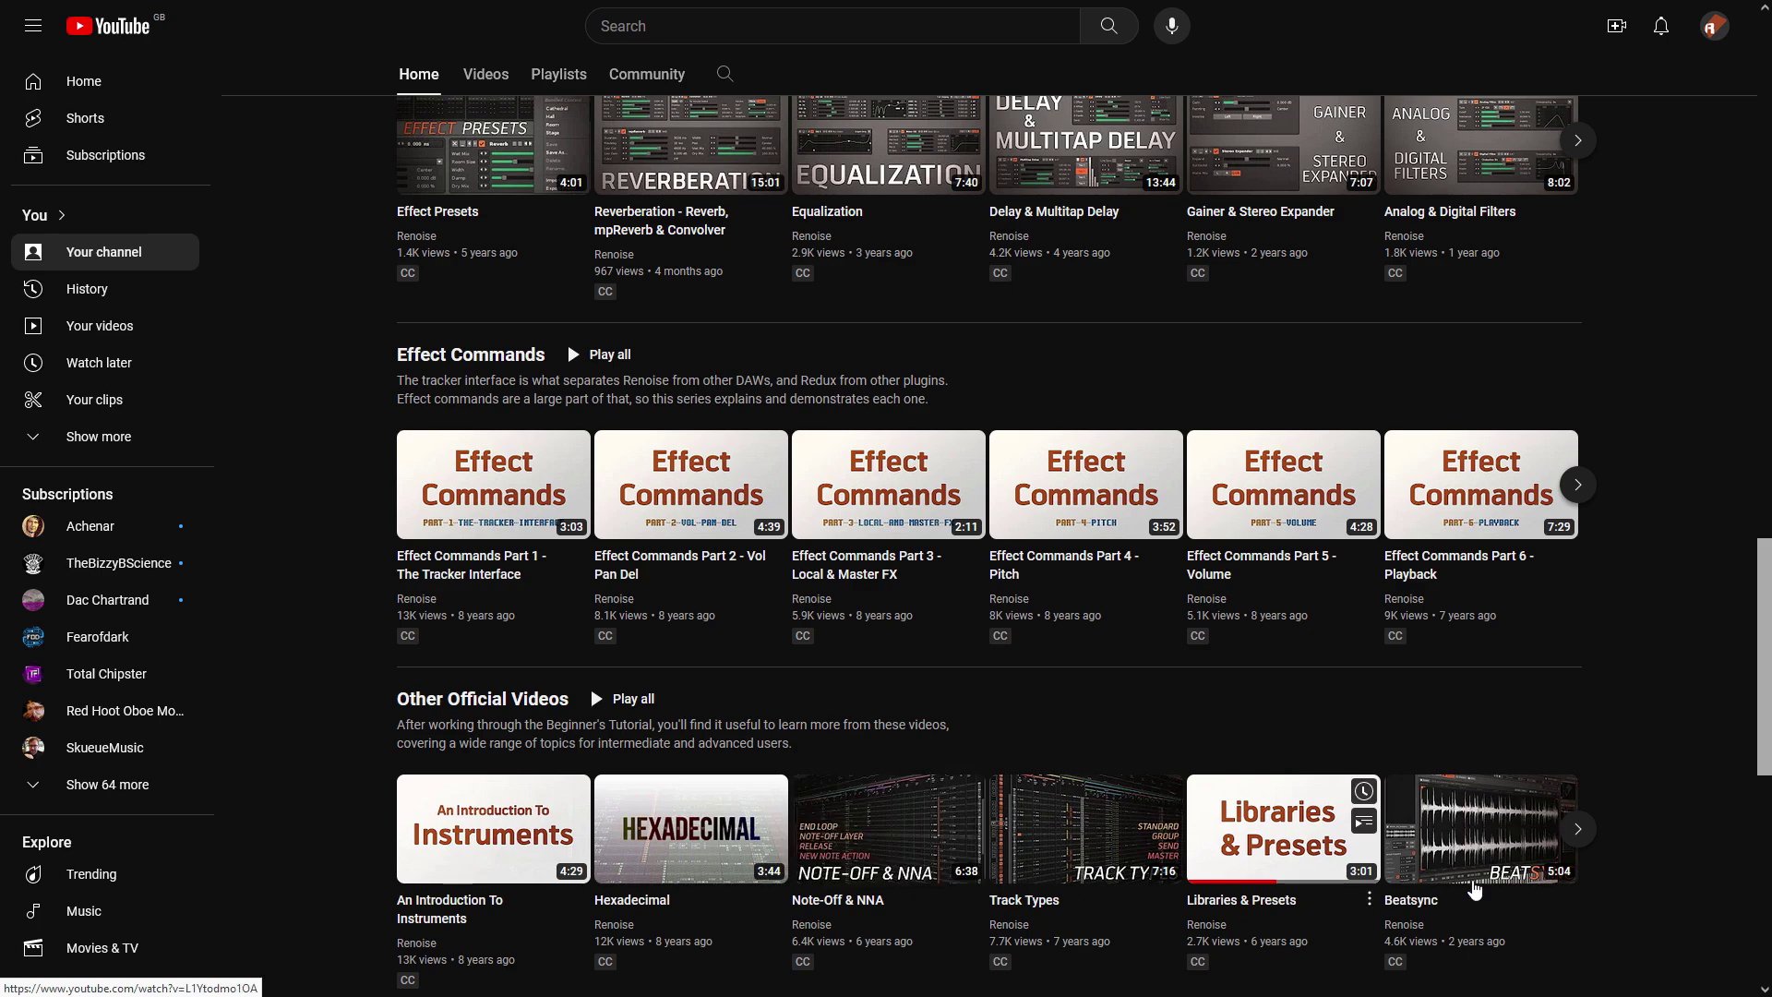
drag(1767, 717, 1768, 646)
scroll(584, 388, up, 10)
scroll(584, 614, up, 3)
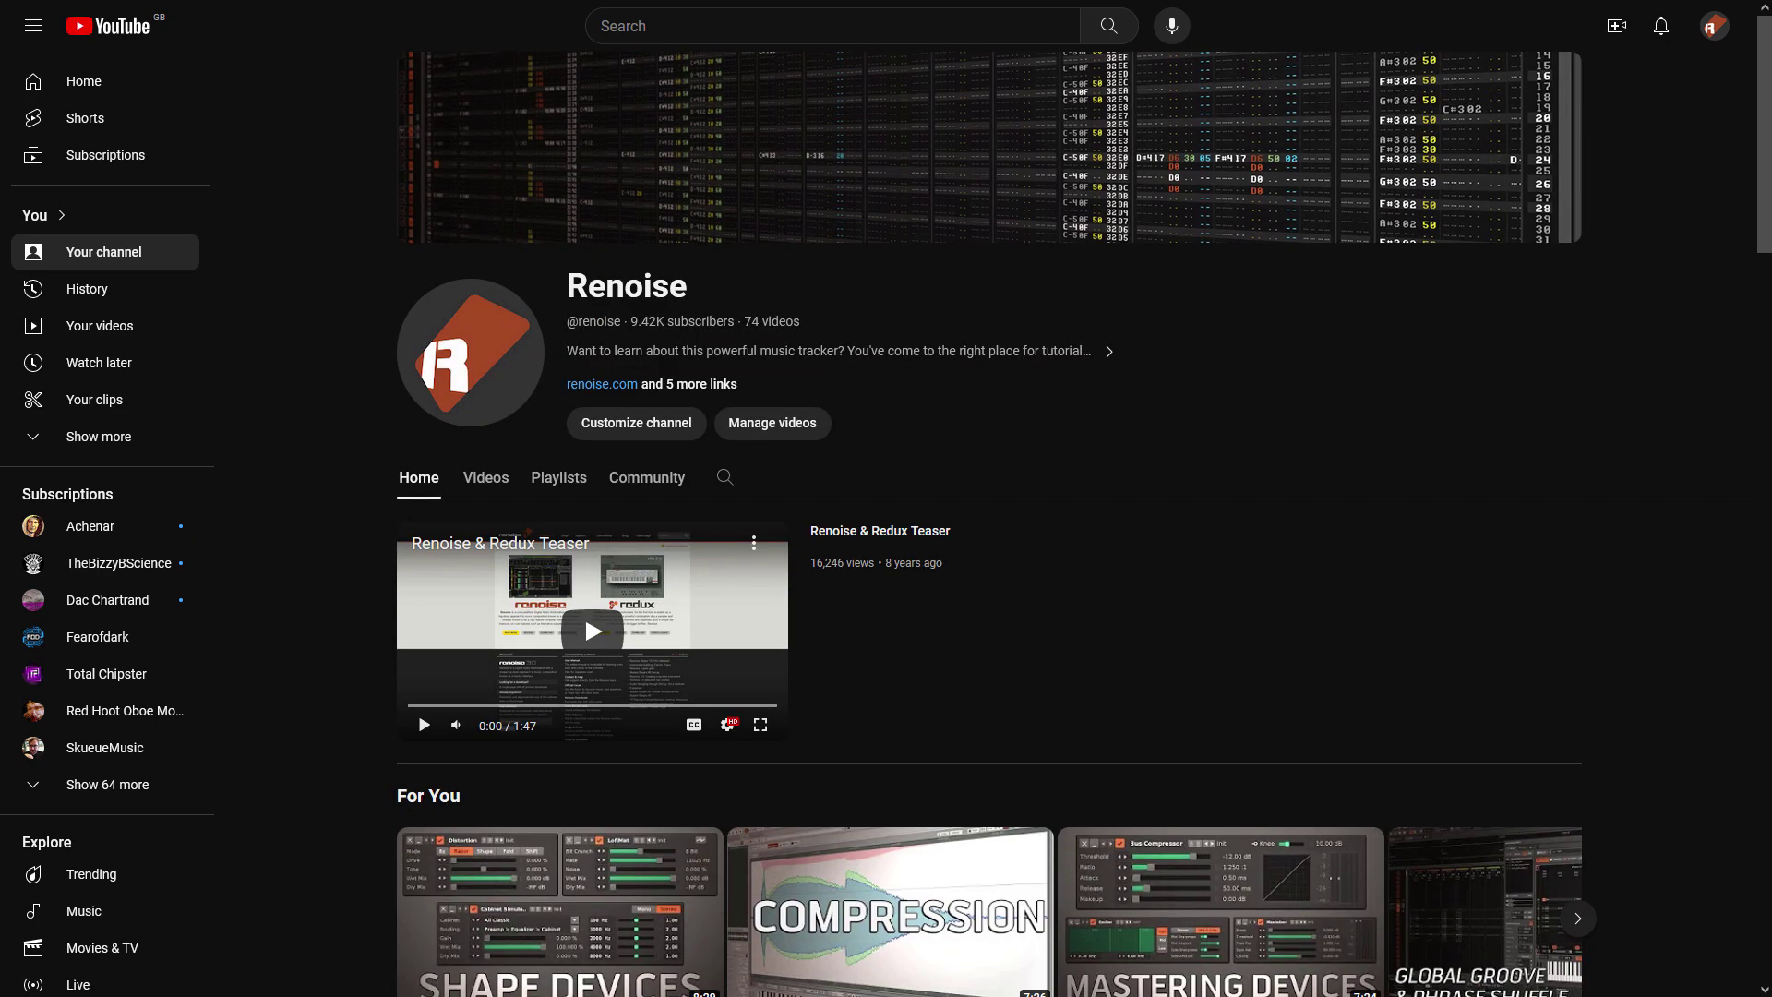
scroll(584, 614, down, 2)
scroll(584, 614, down, 4)
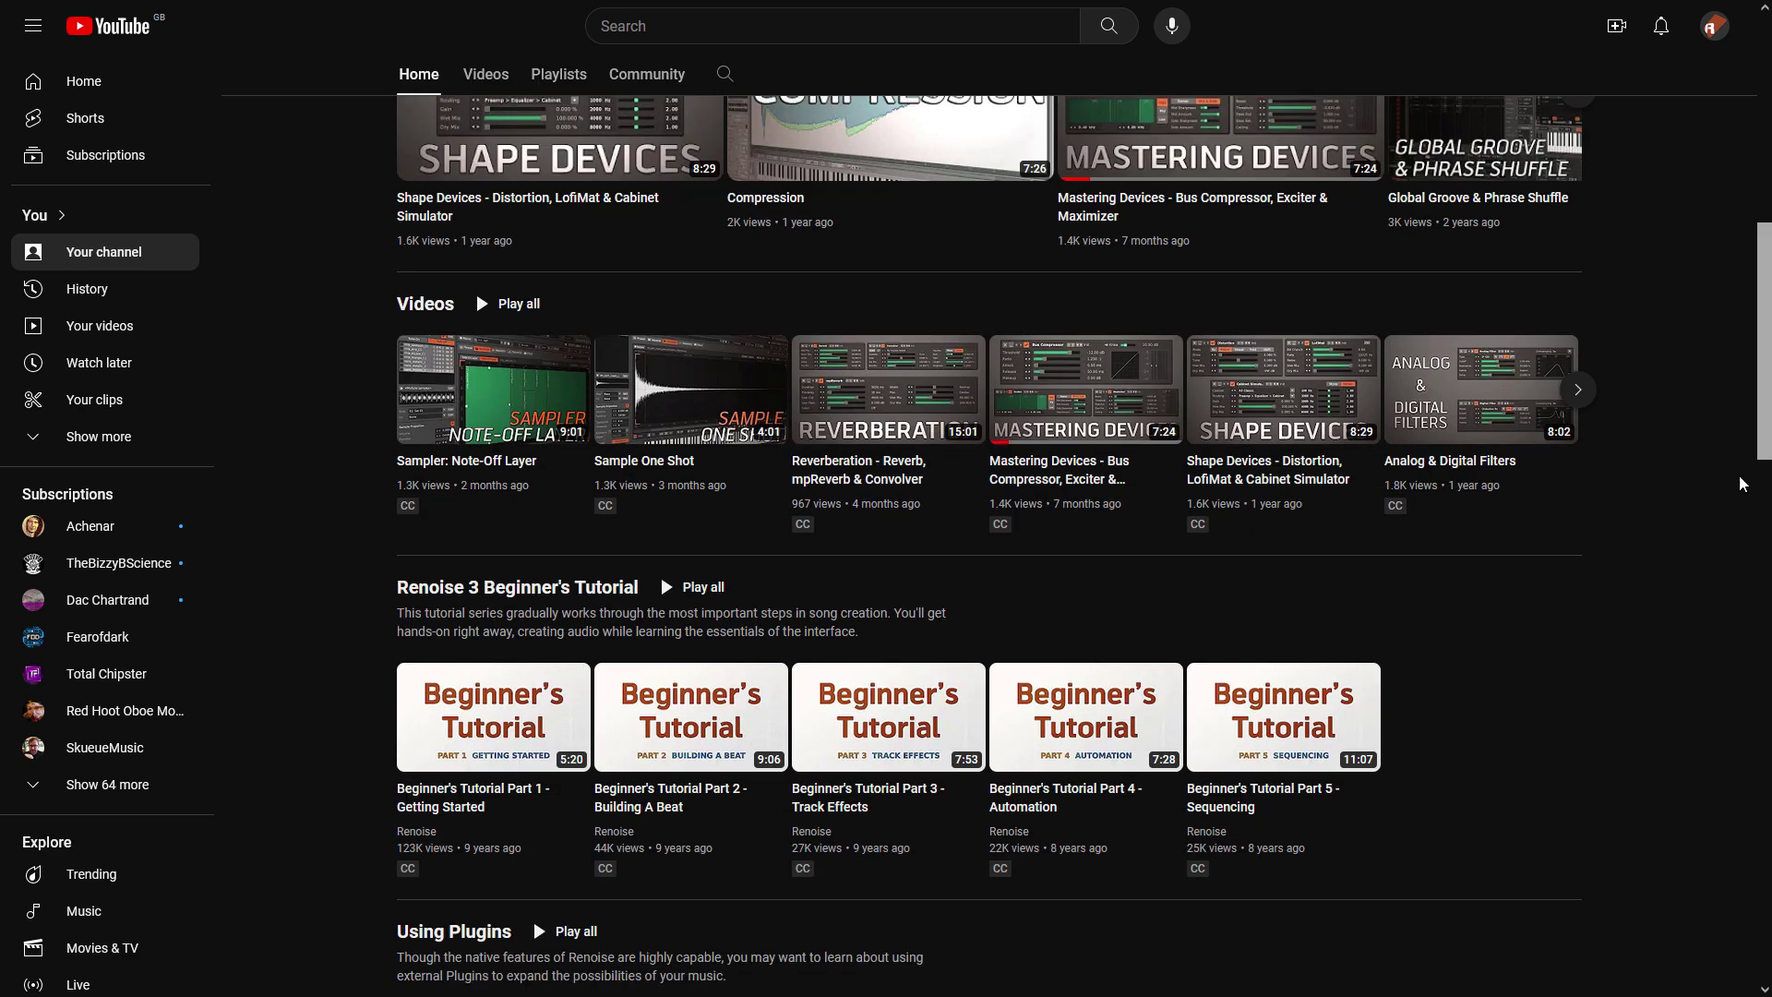
mouse_move(493, 391)
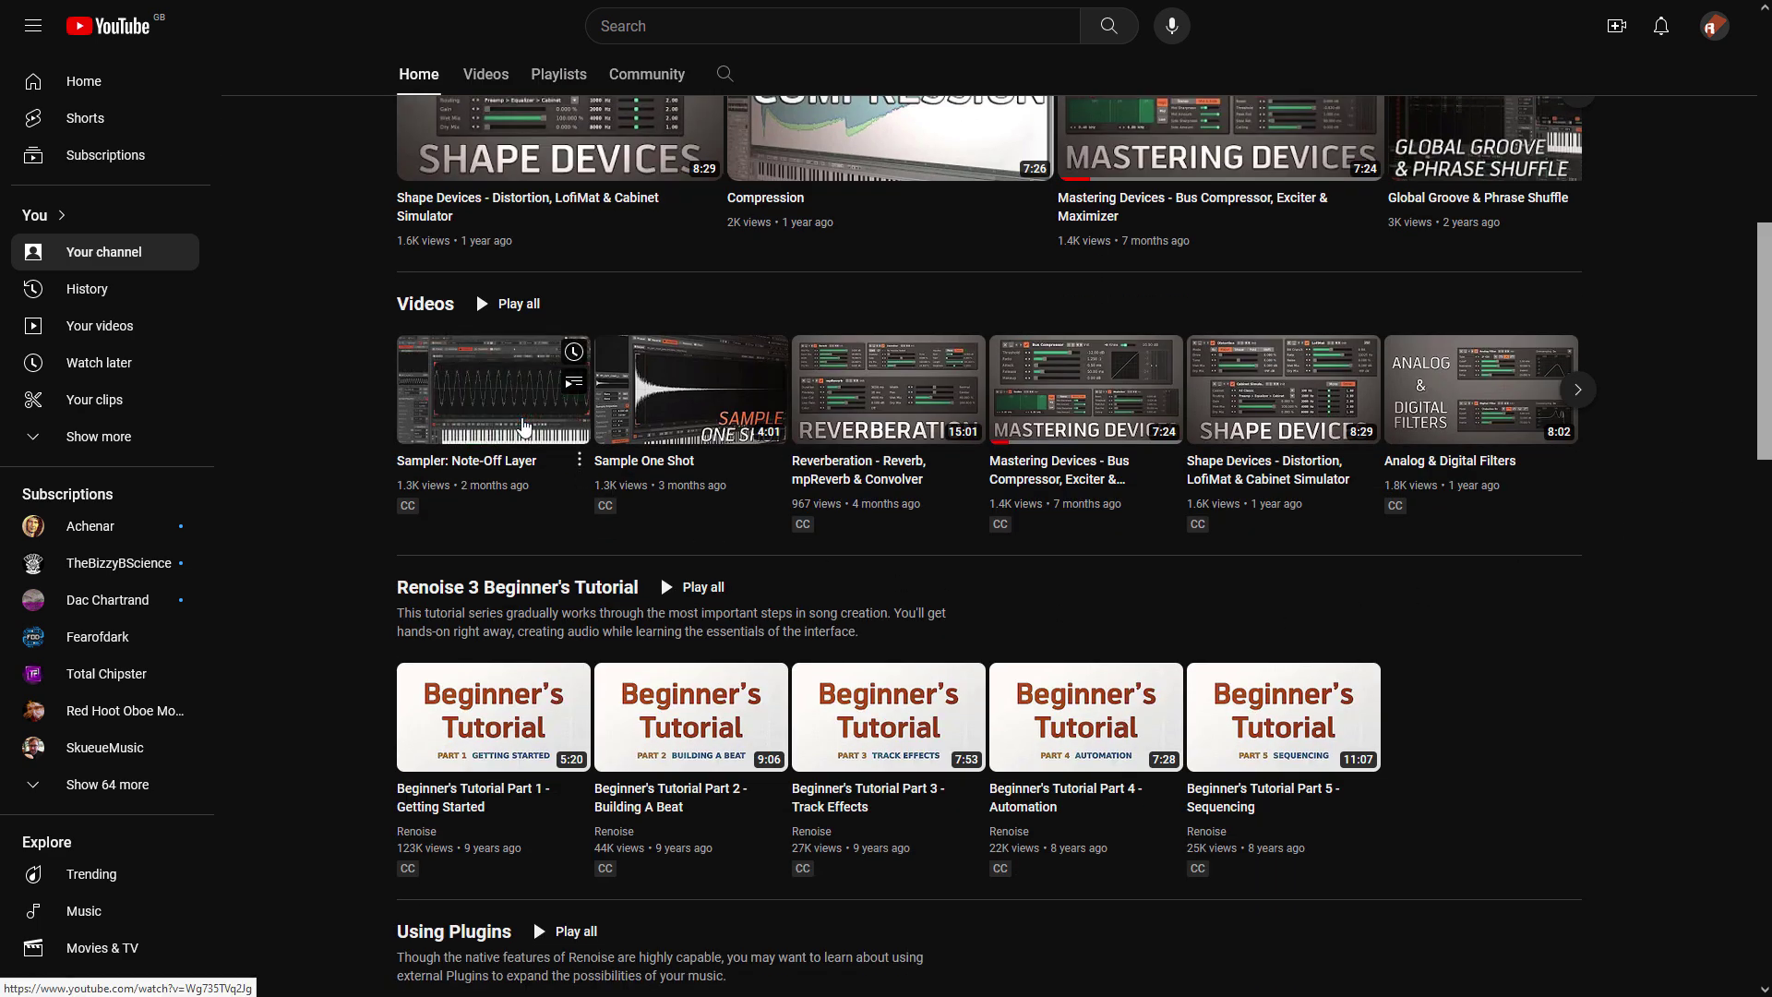
- Play the Sampler: Note-Off Layer tutorial from the Renoise channel's Videos row
click(523, 427)
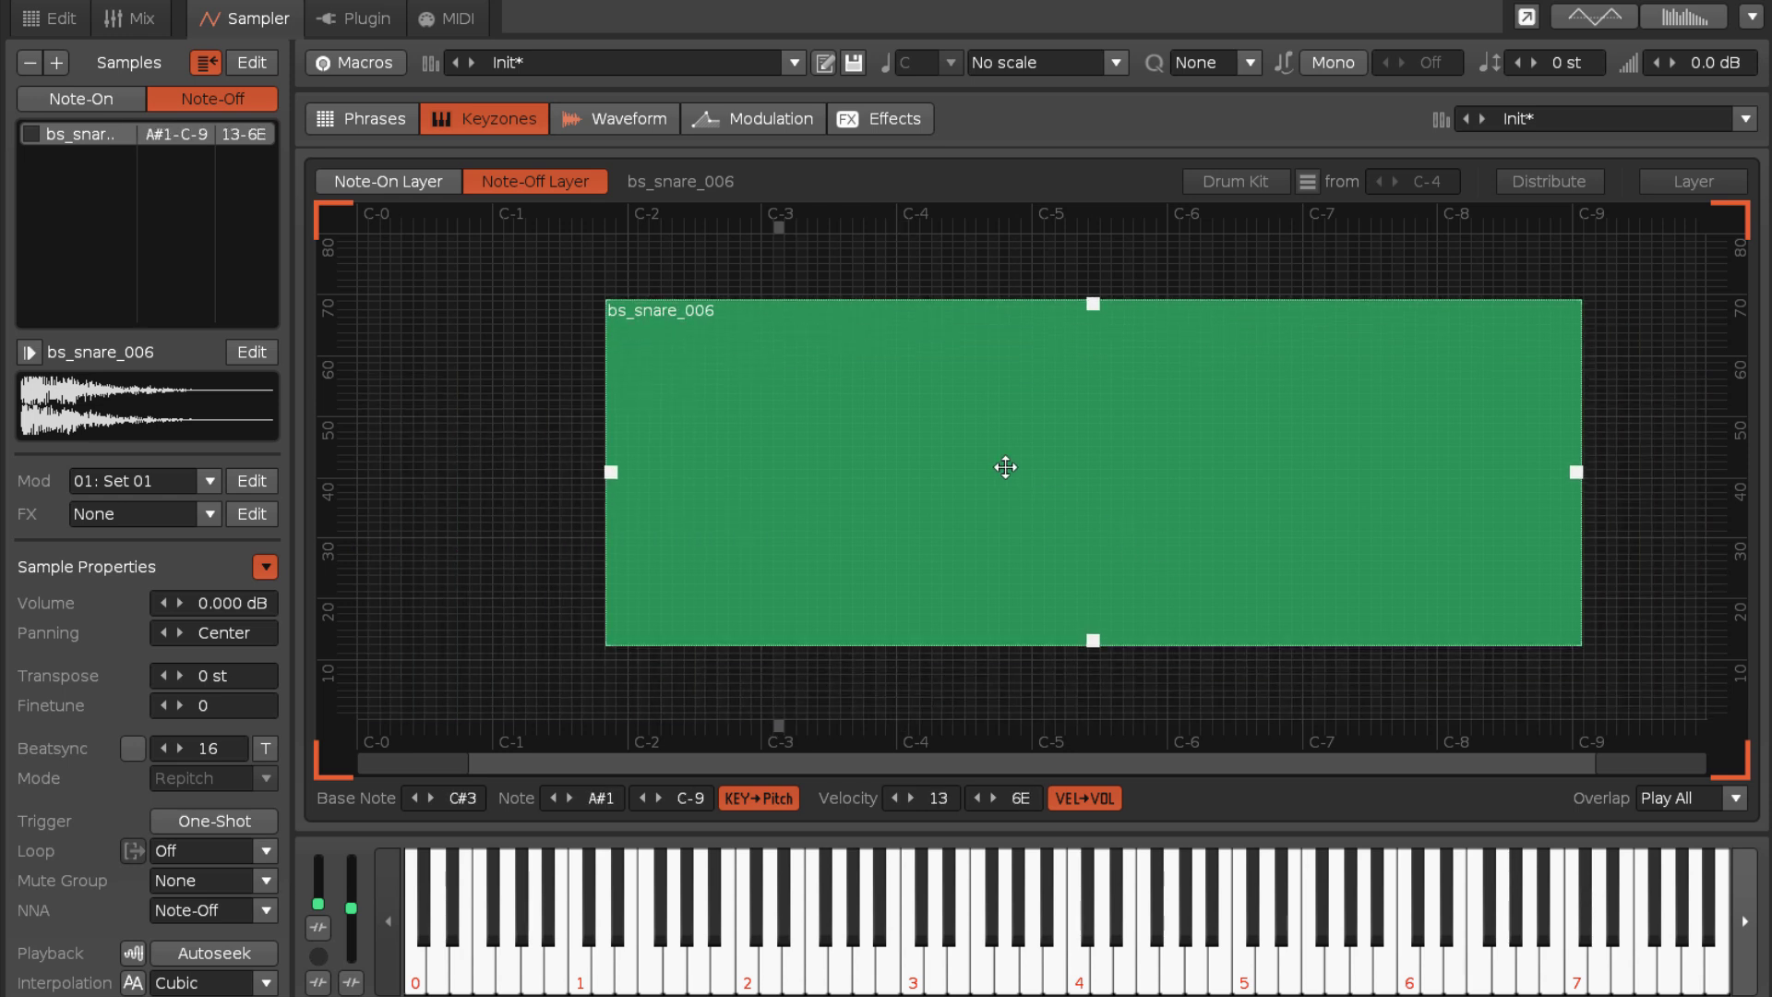
- Drag the Note-Off snare keyzone to span F-1–G-8 with velocities 1B–76
drag(986, 457, 980, 449)
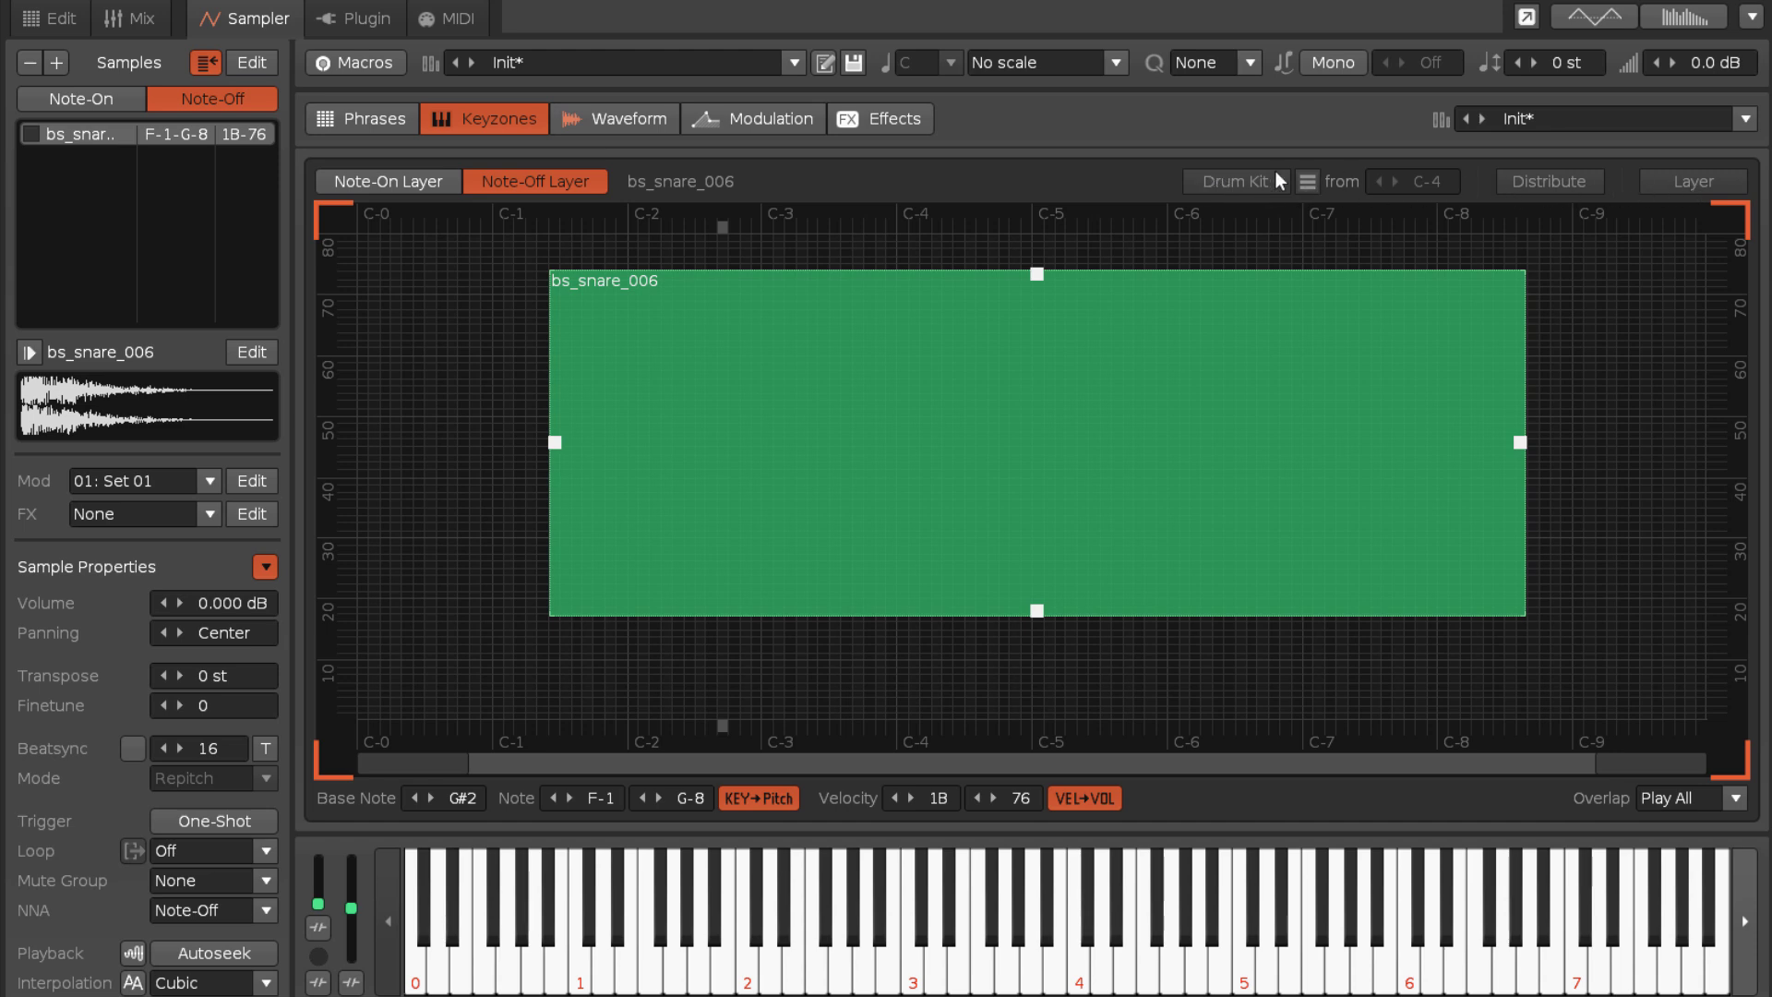
- Return to the Note-On layer, select bs_kick_001, and map the samples as a drum kit from C-4
click(401, 181)
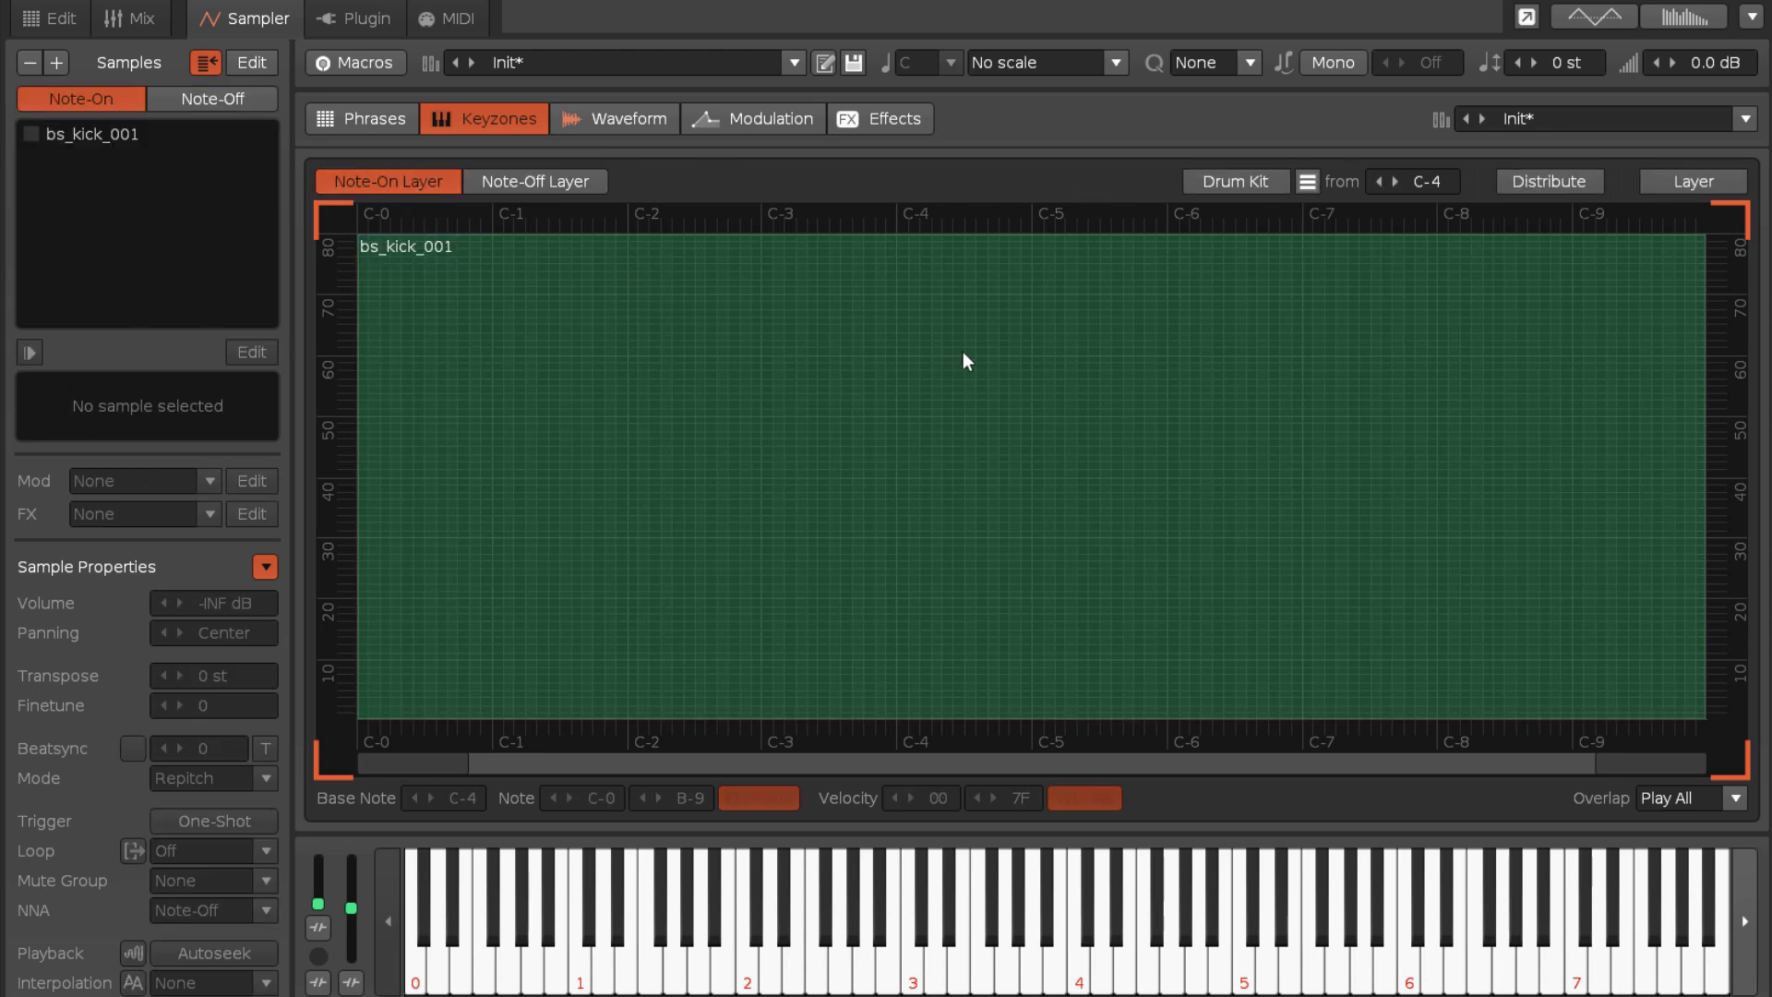
click(1004, 351)
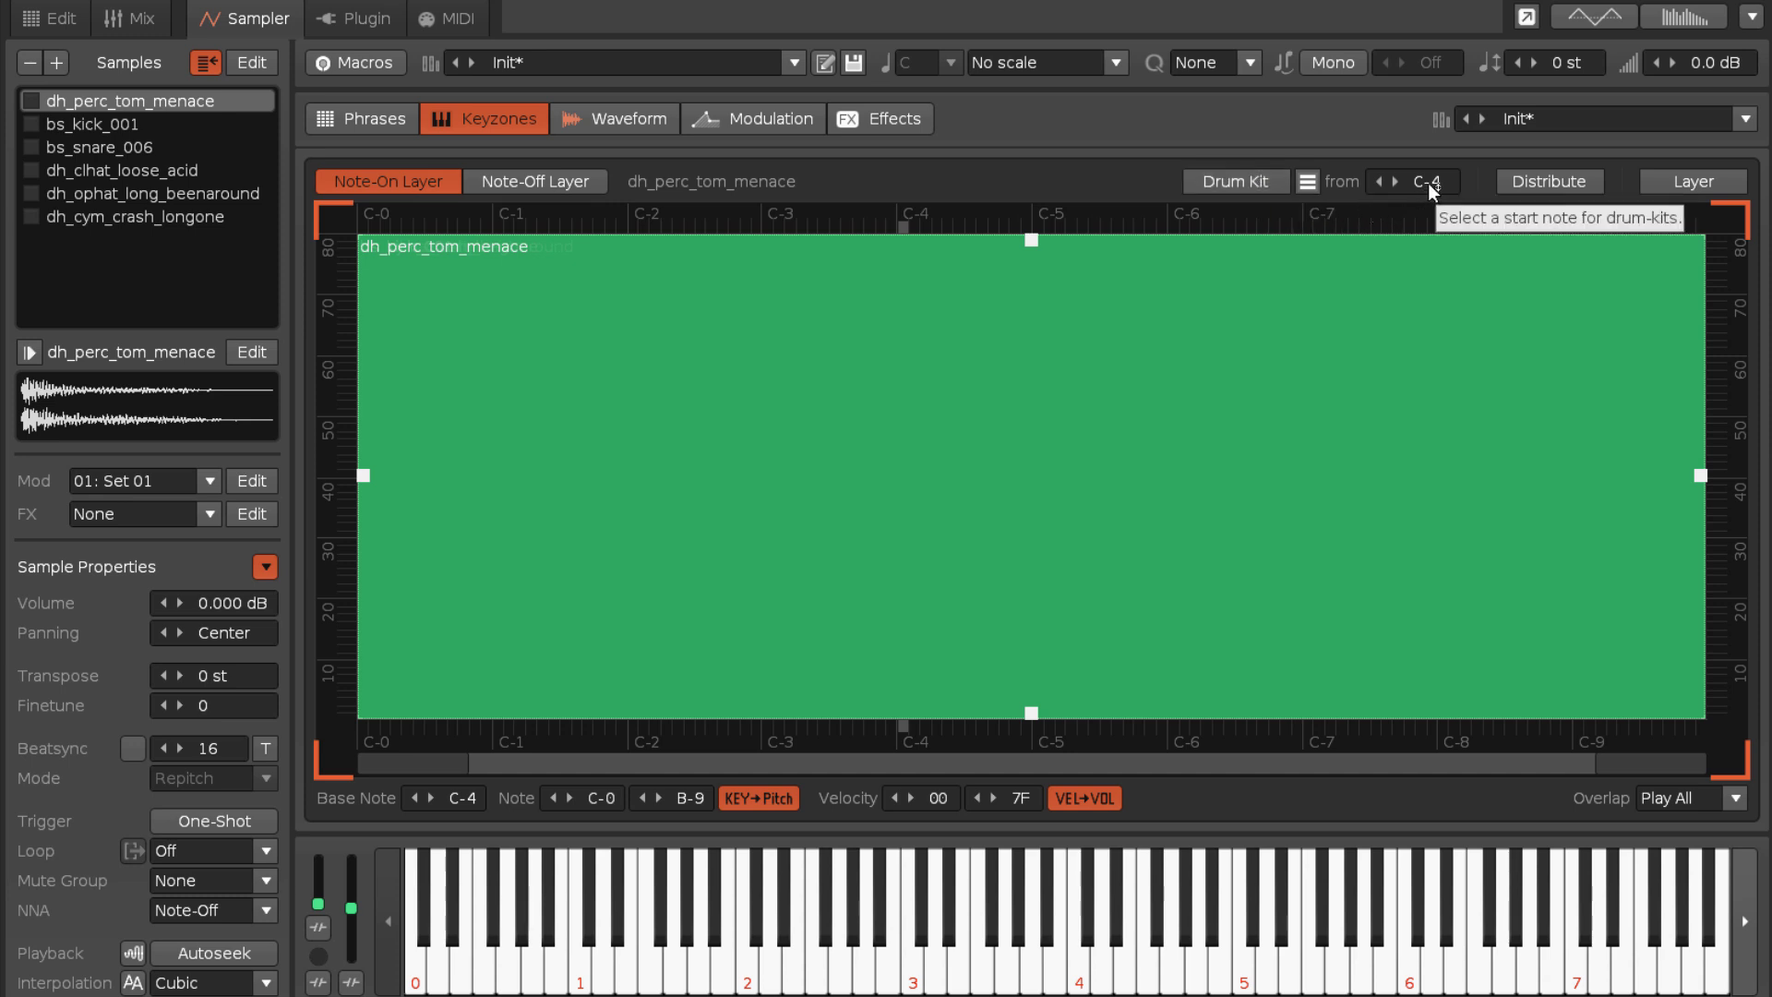
click(1235, 184)
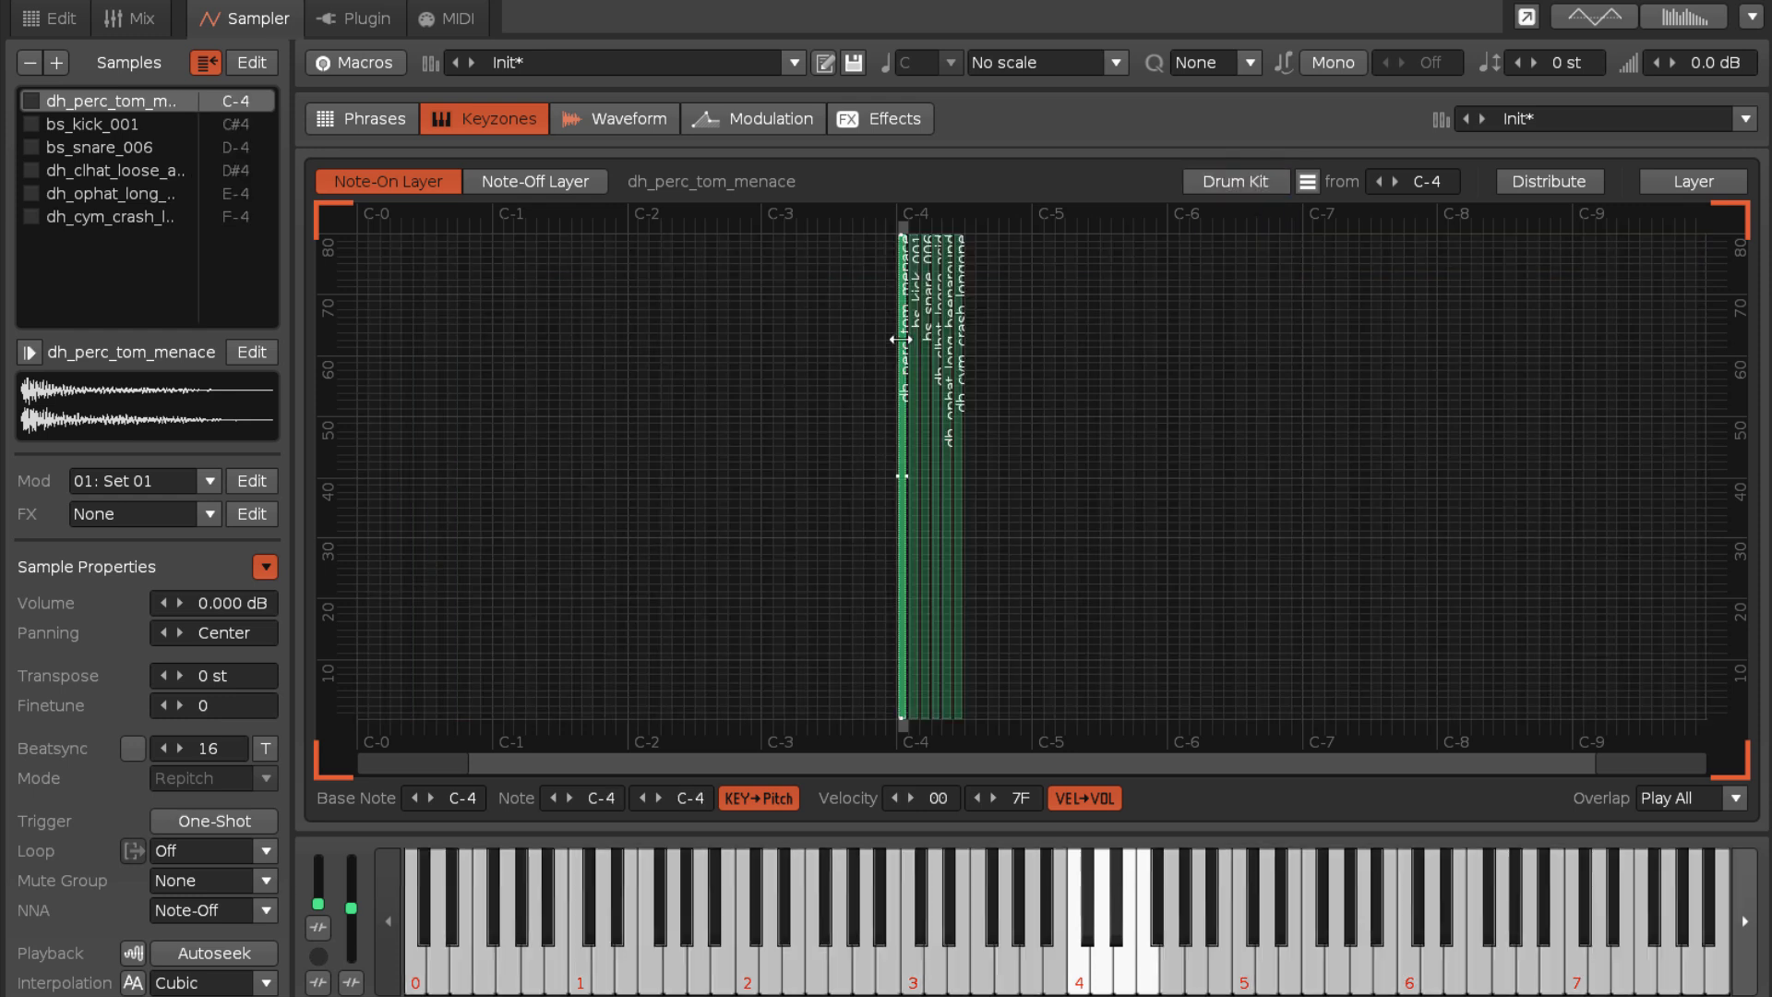
mouse_move(902, 369)
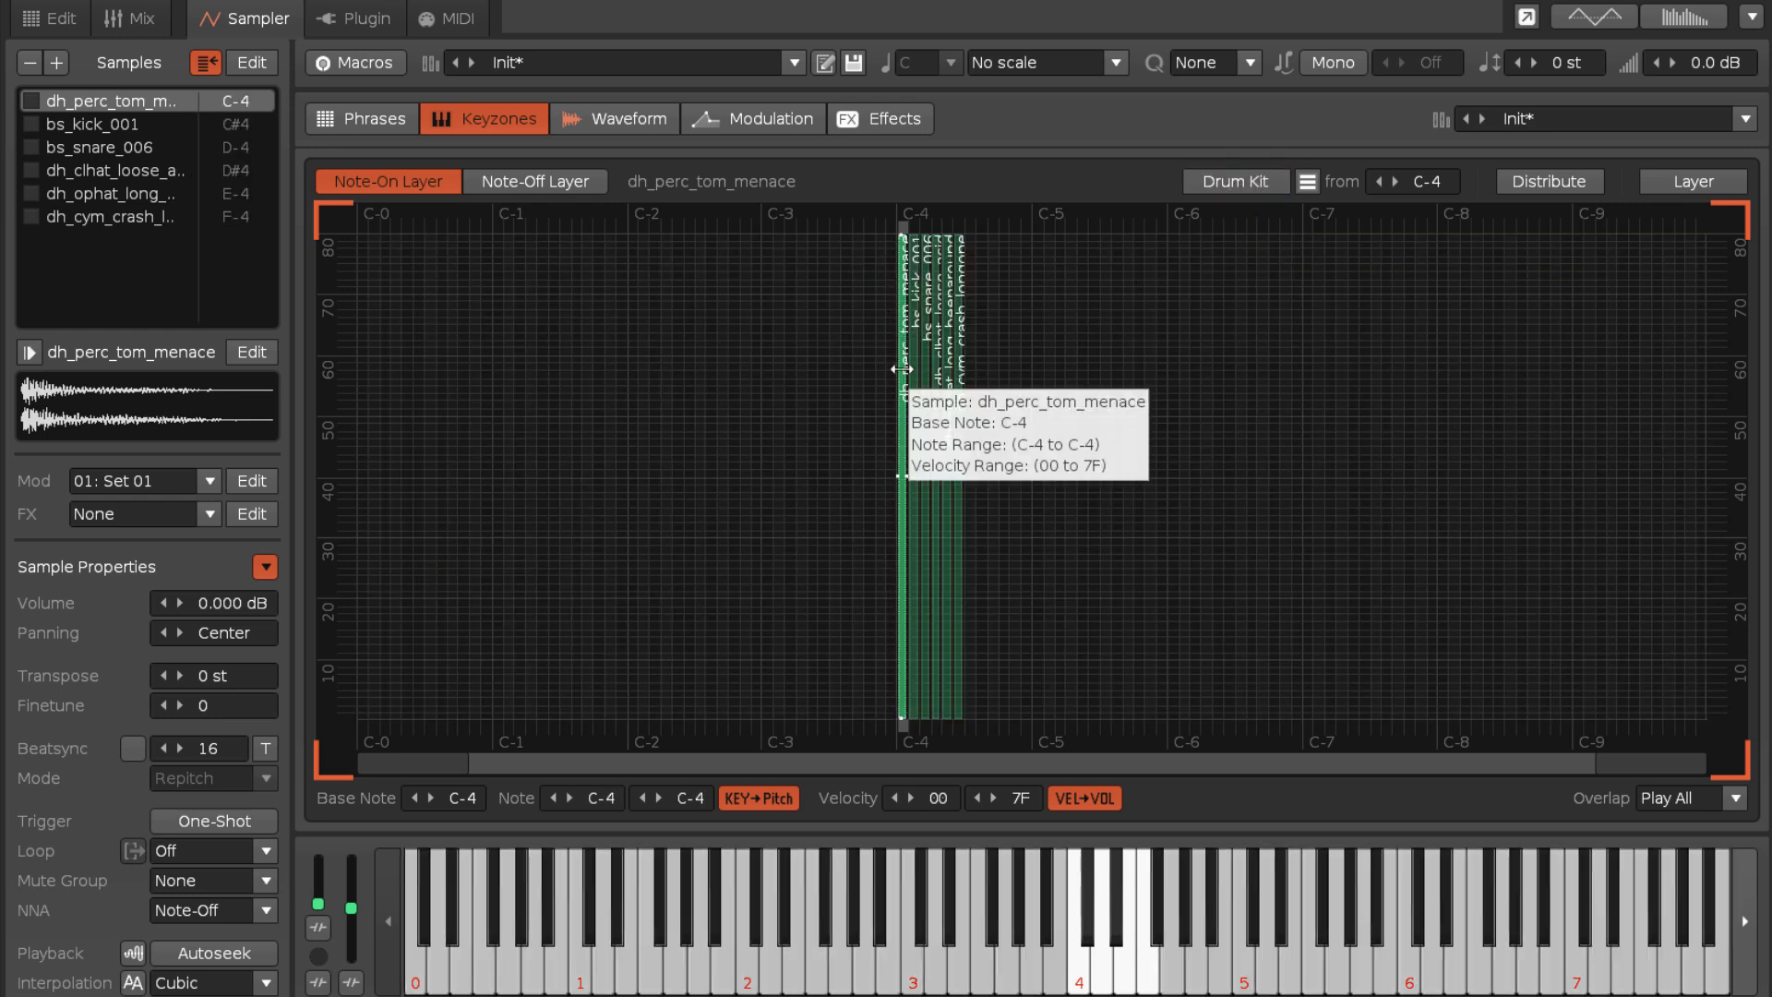
- Try the white-keys-only drum kit option, then remap the kit from C-4
click(1308, 183)
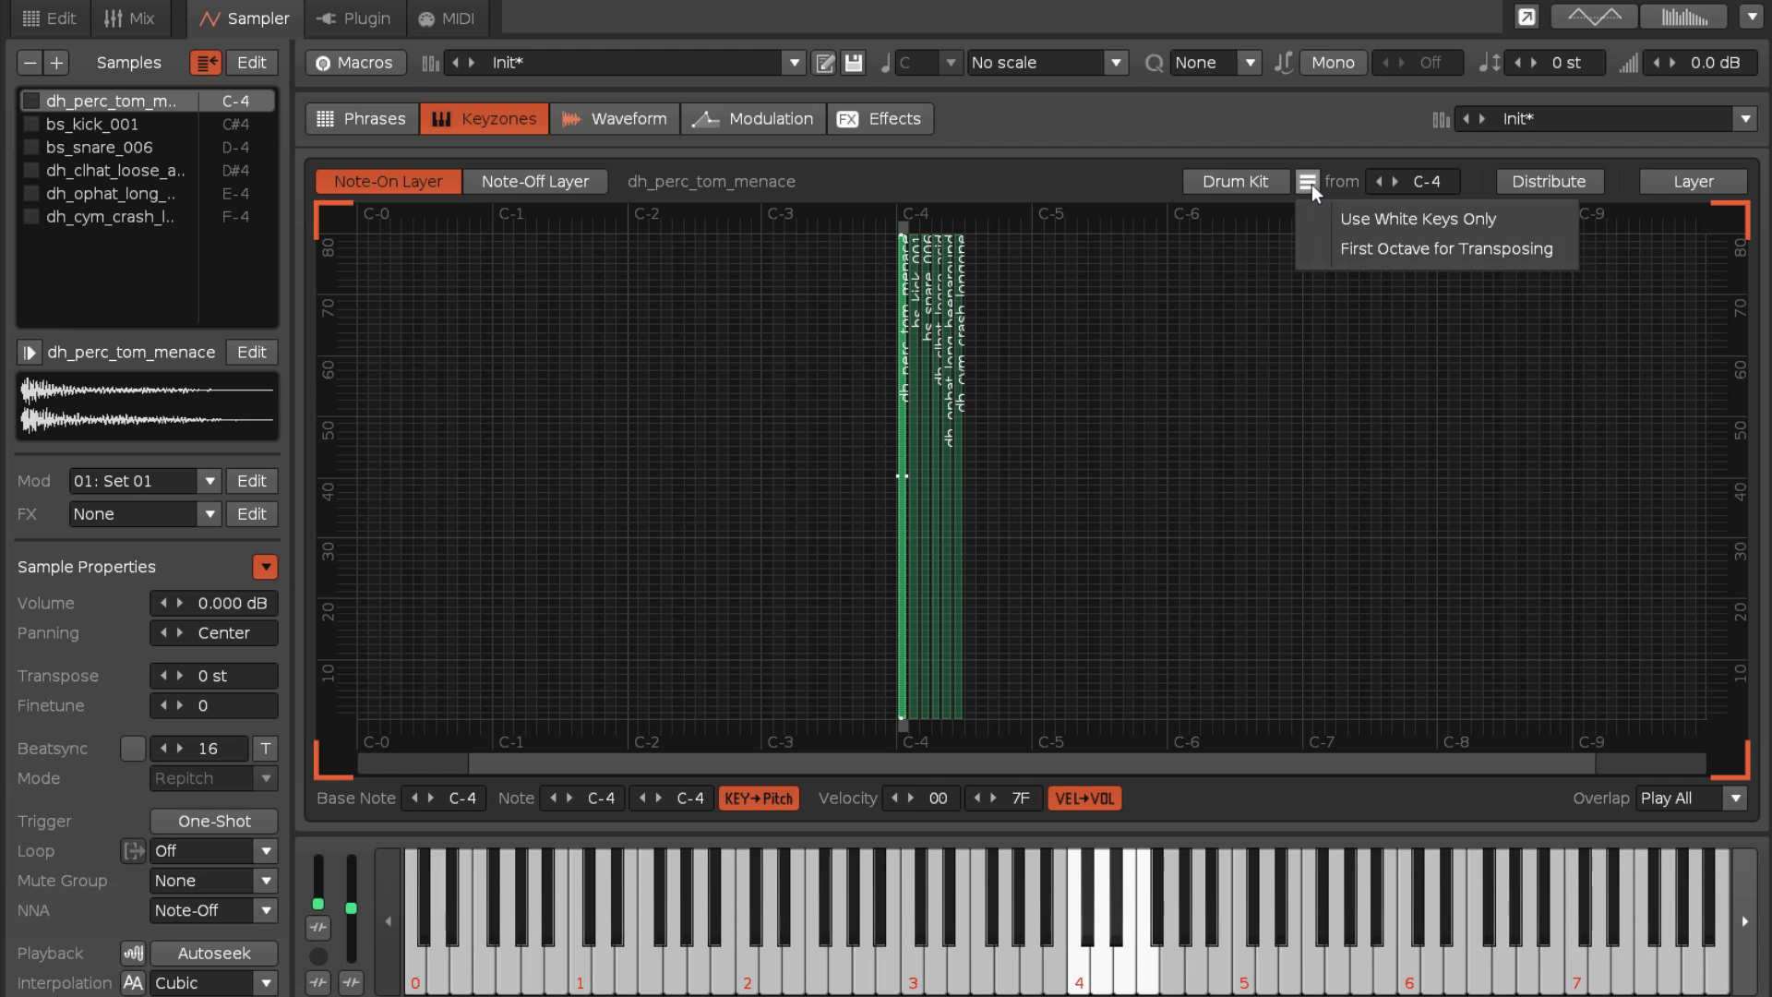
click(1347, 222)
click(1240, 182)
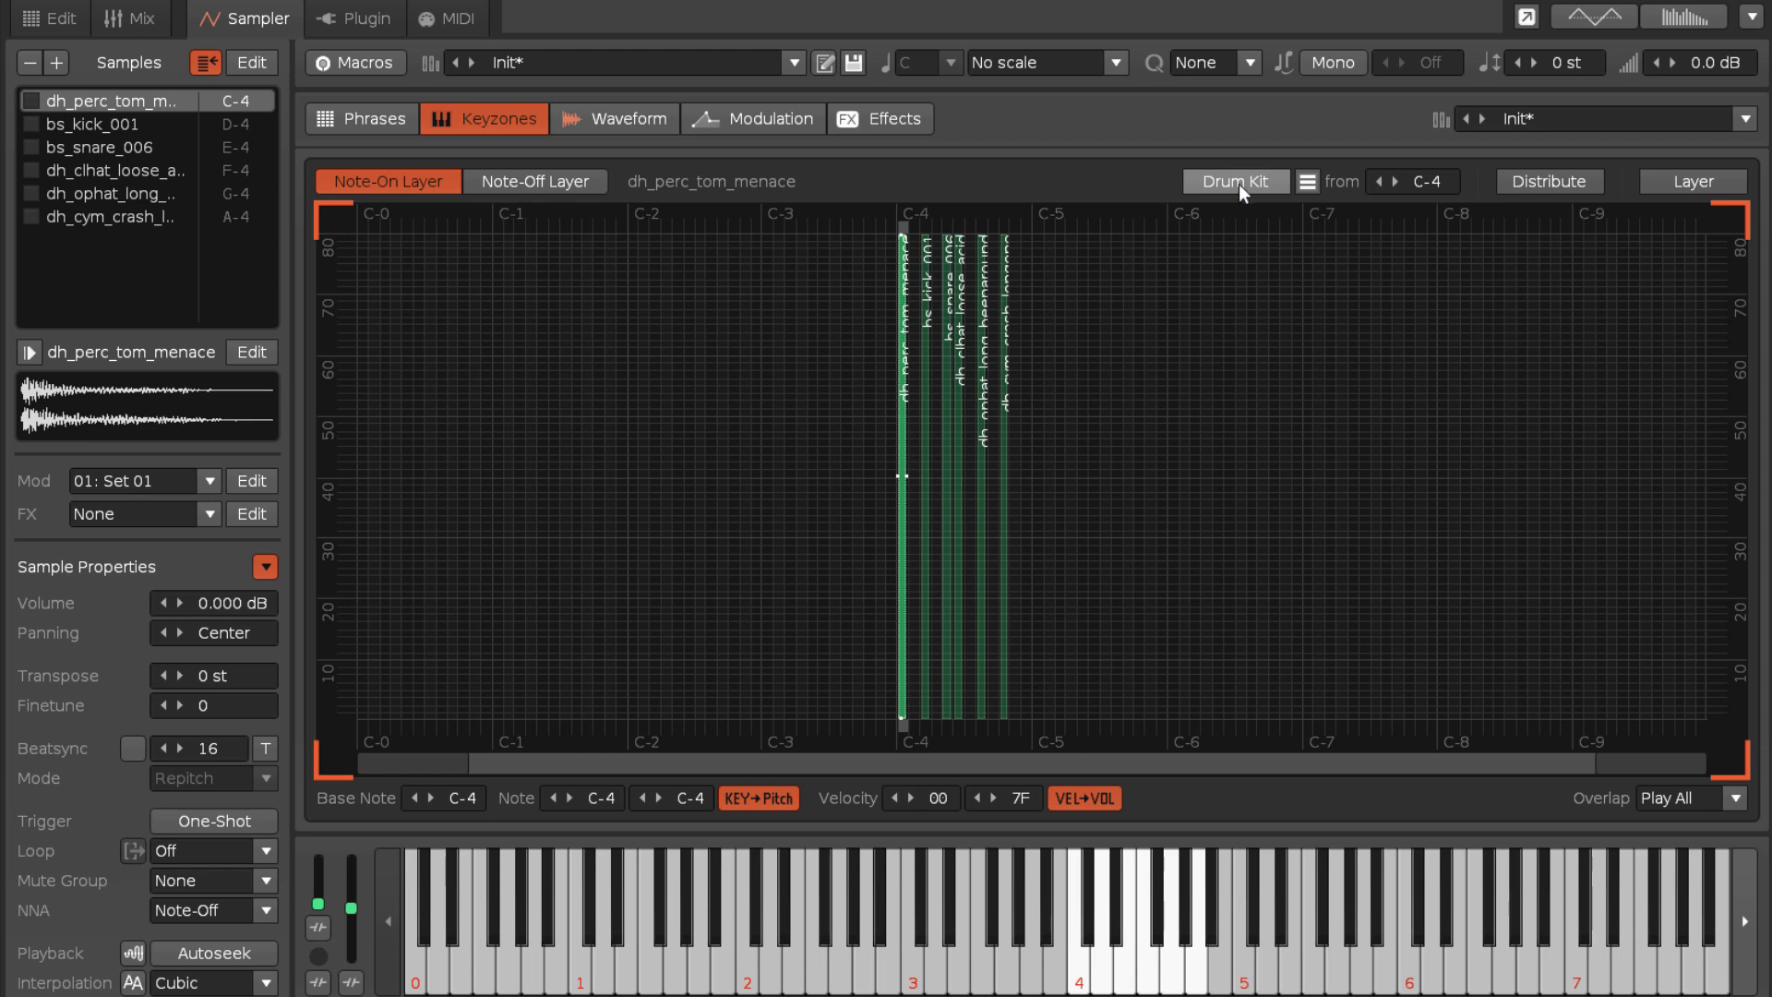
click(1307, 181)
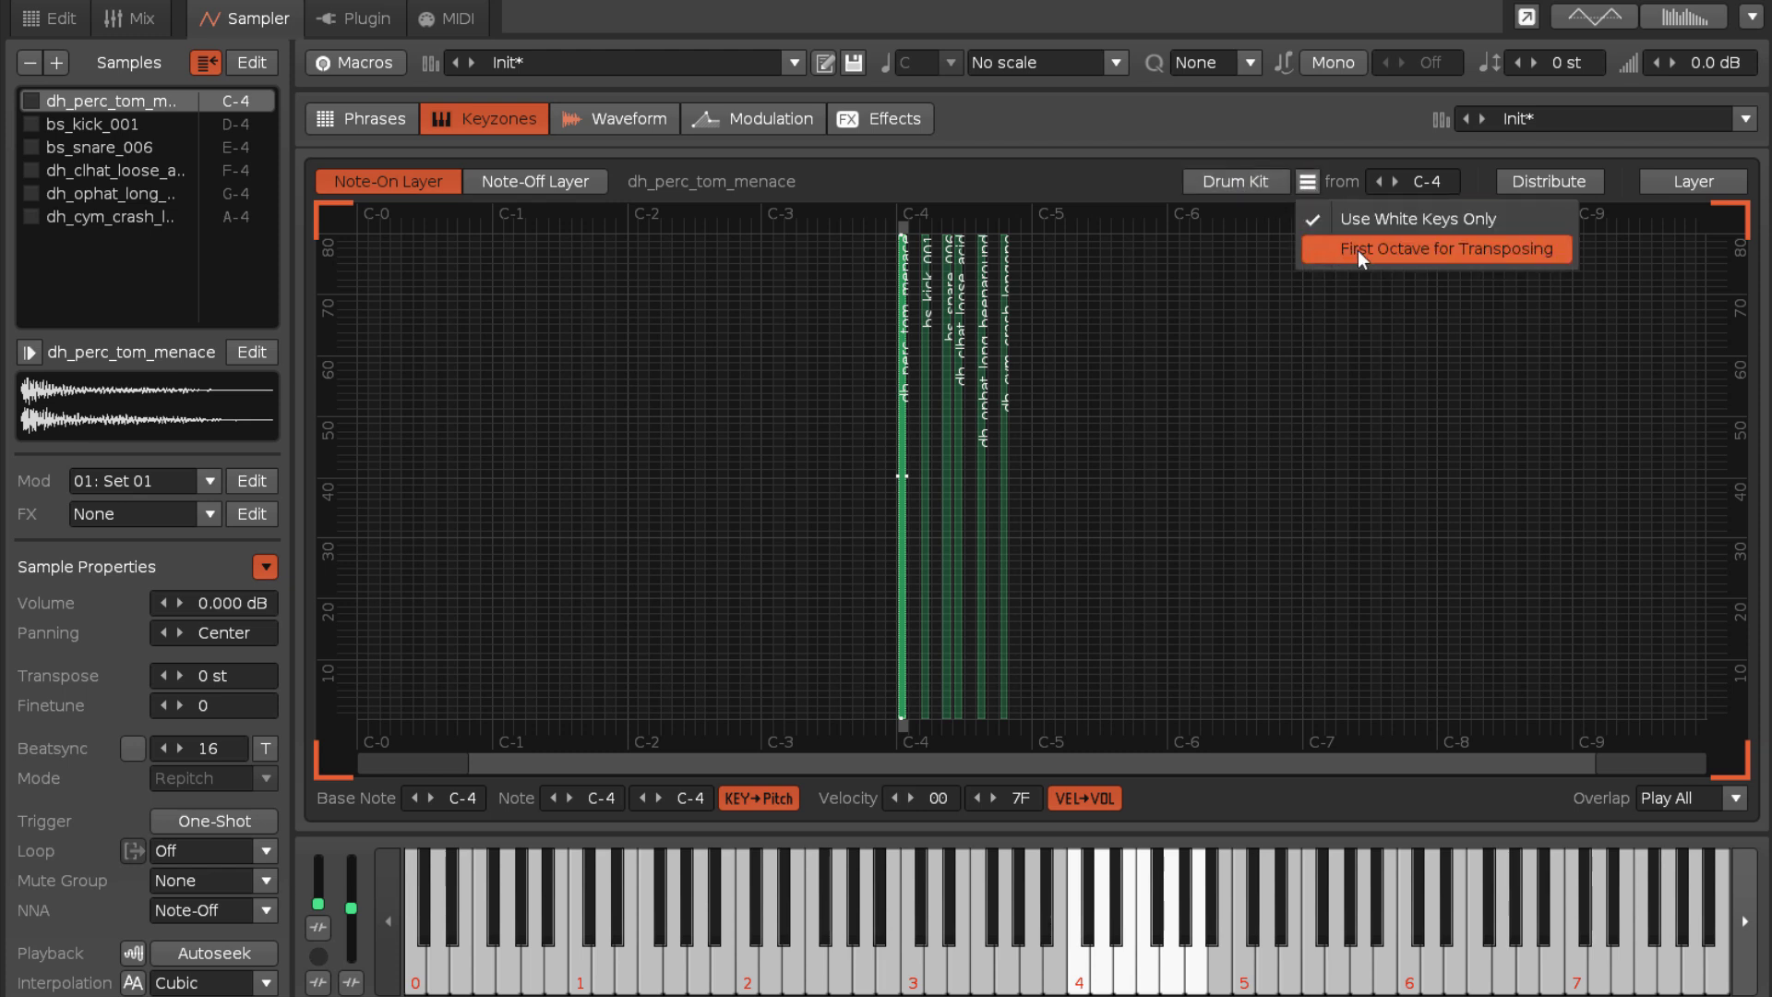
click(1358, 250)
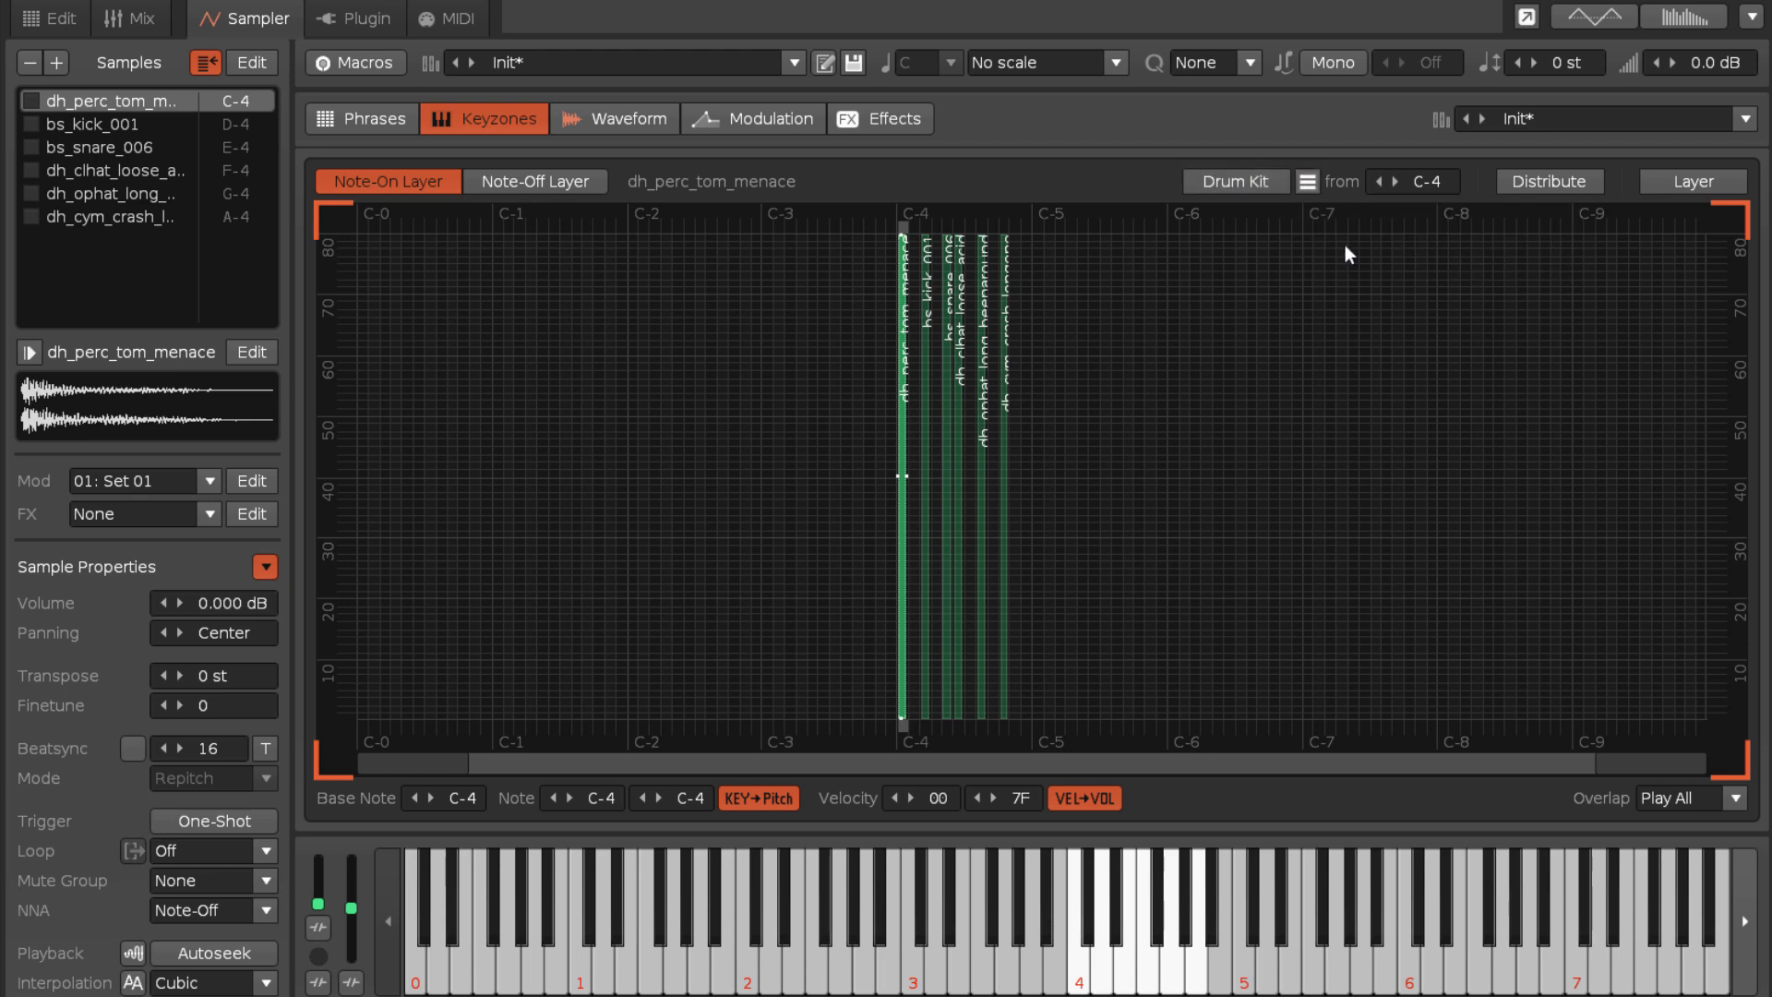
click(1248, 181)
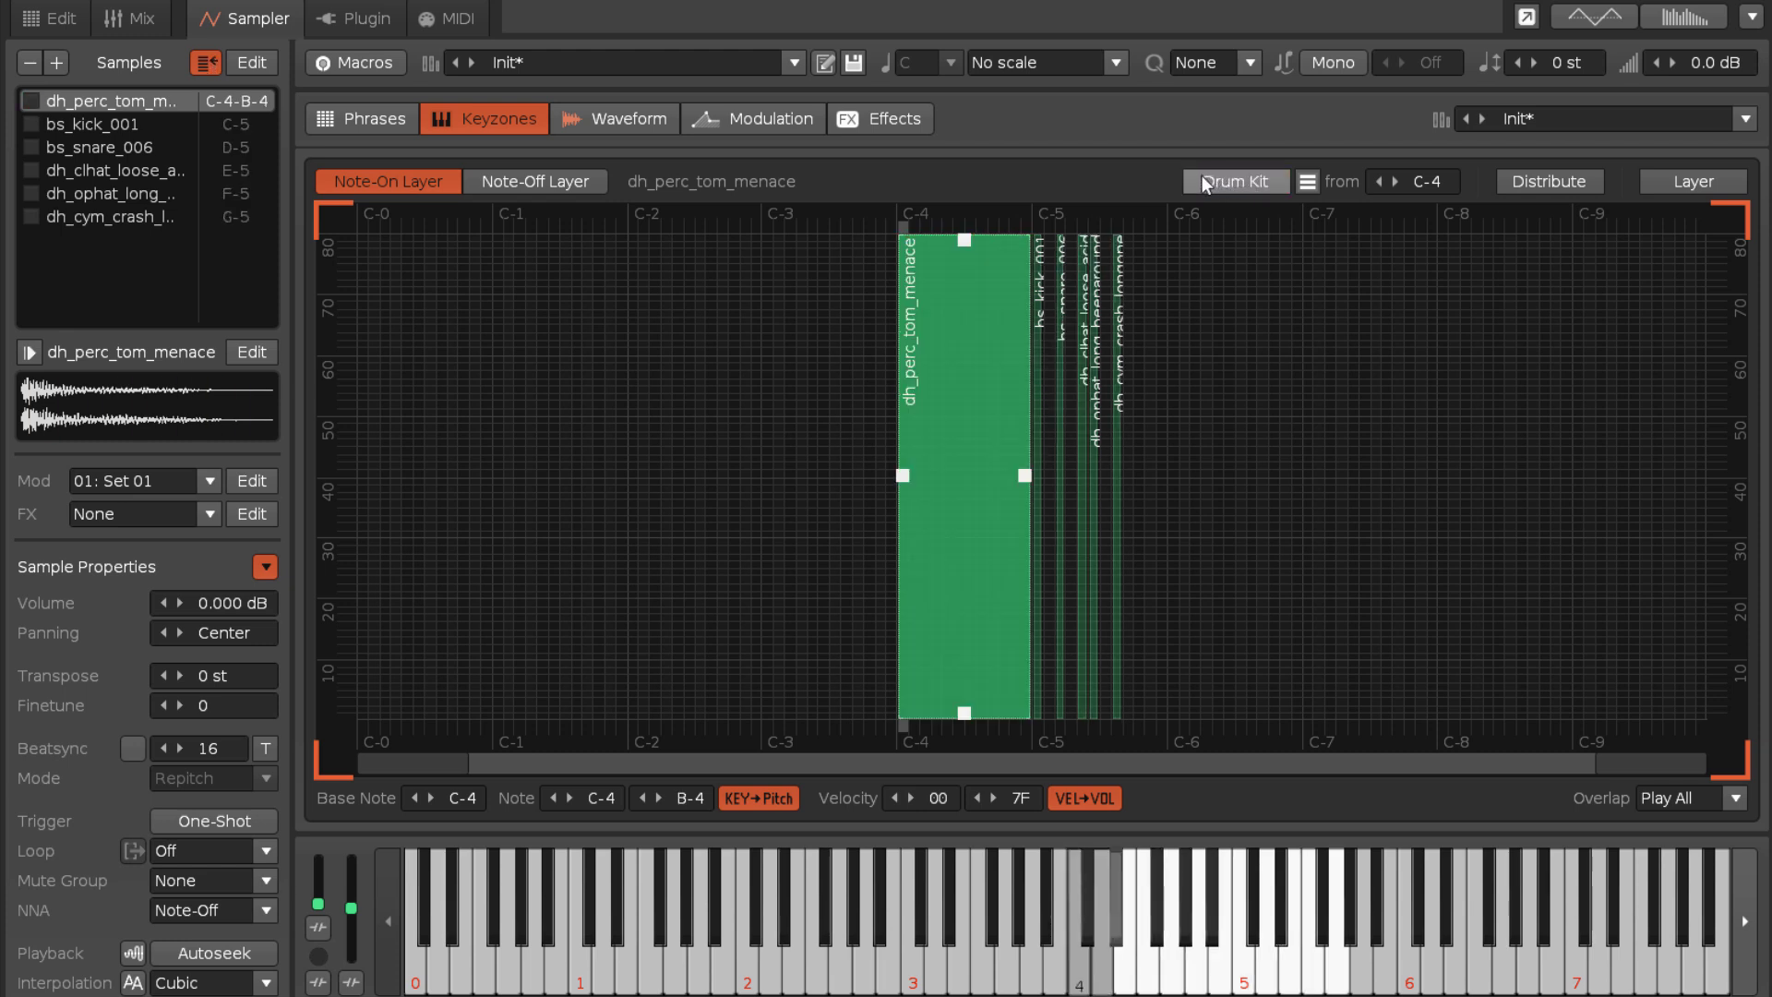
- Distribute the drum samples evenly across the keyboard, then layer them all full-range
click(1507, 183)
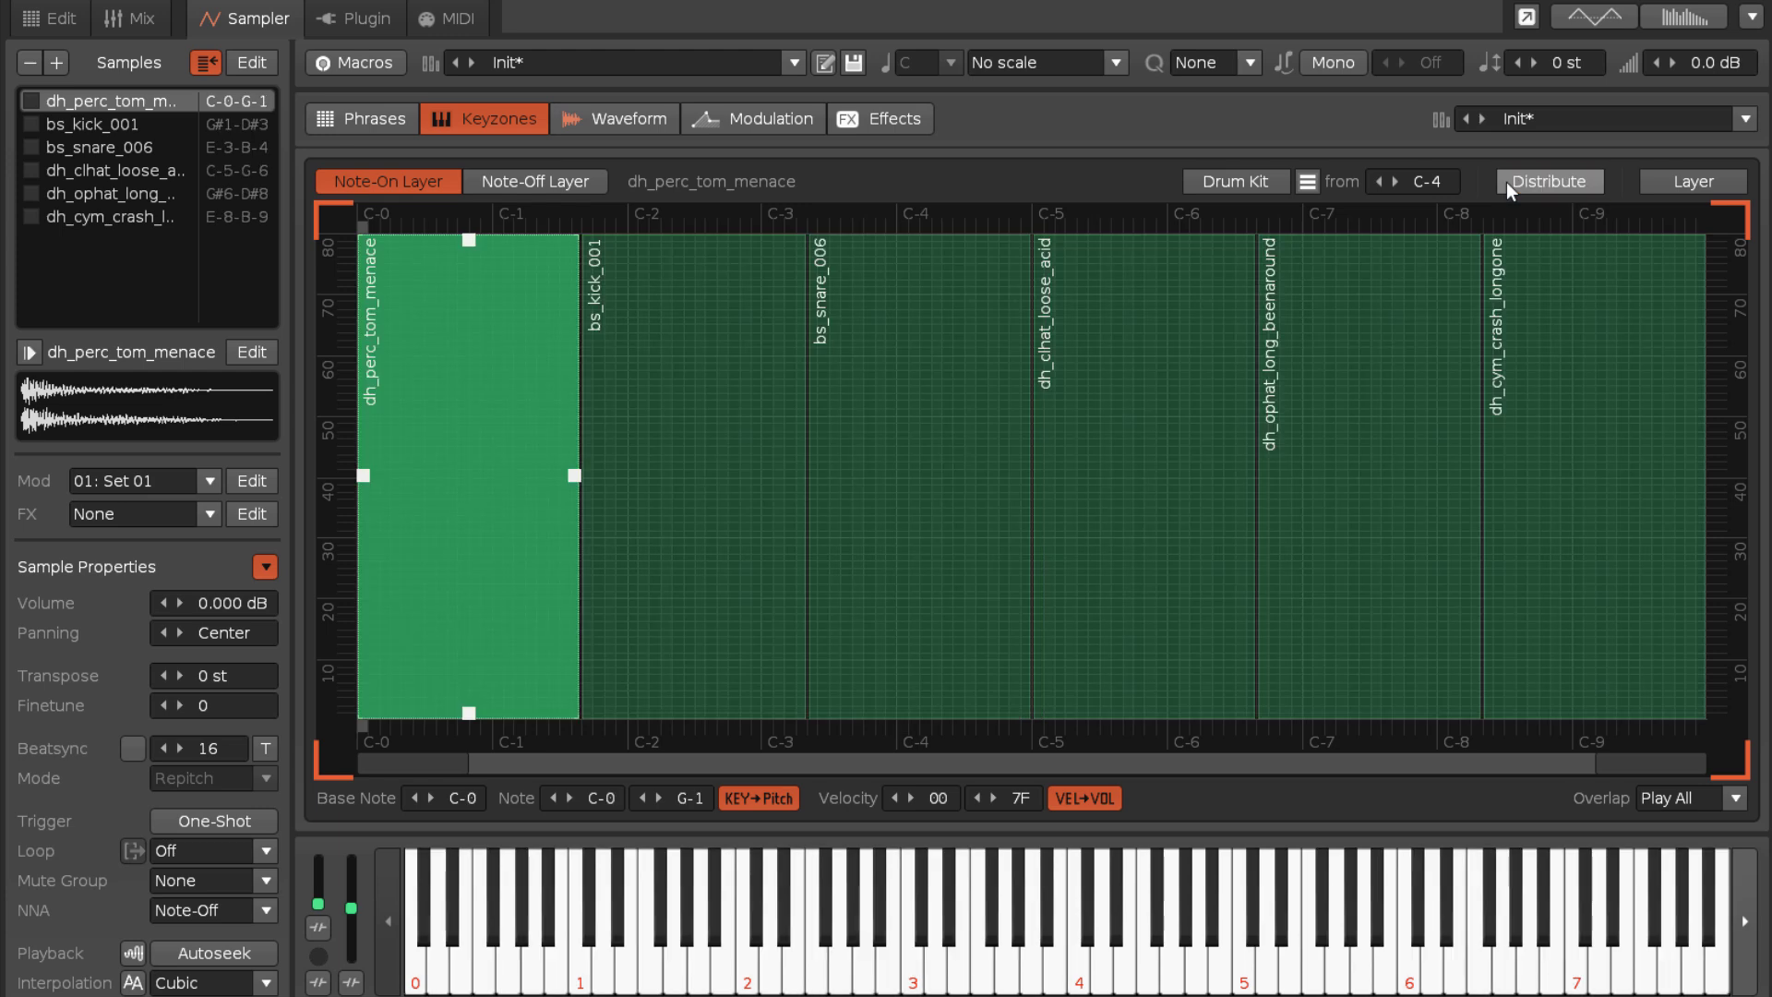
click(1654, 181)
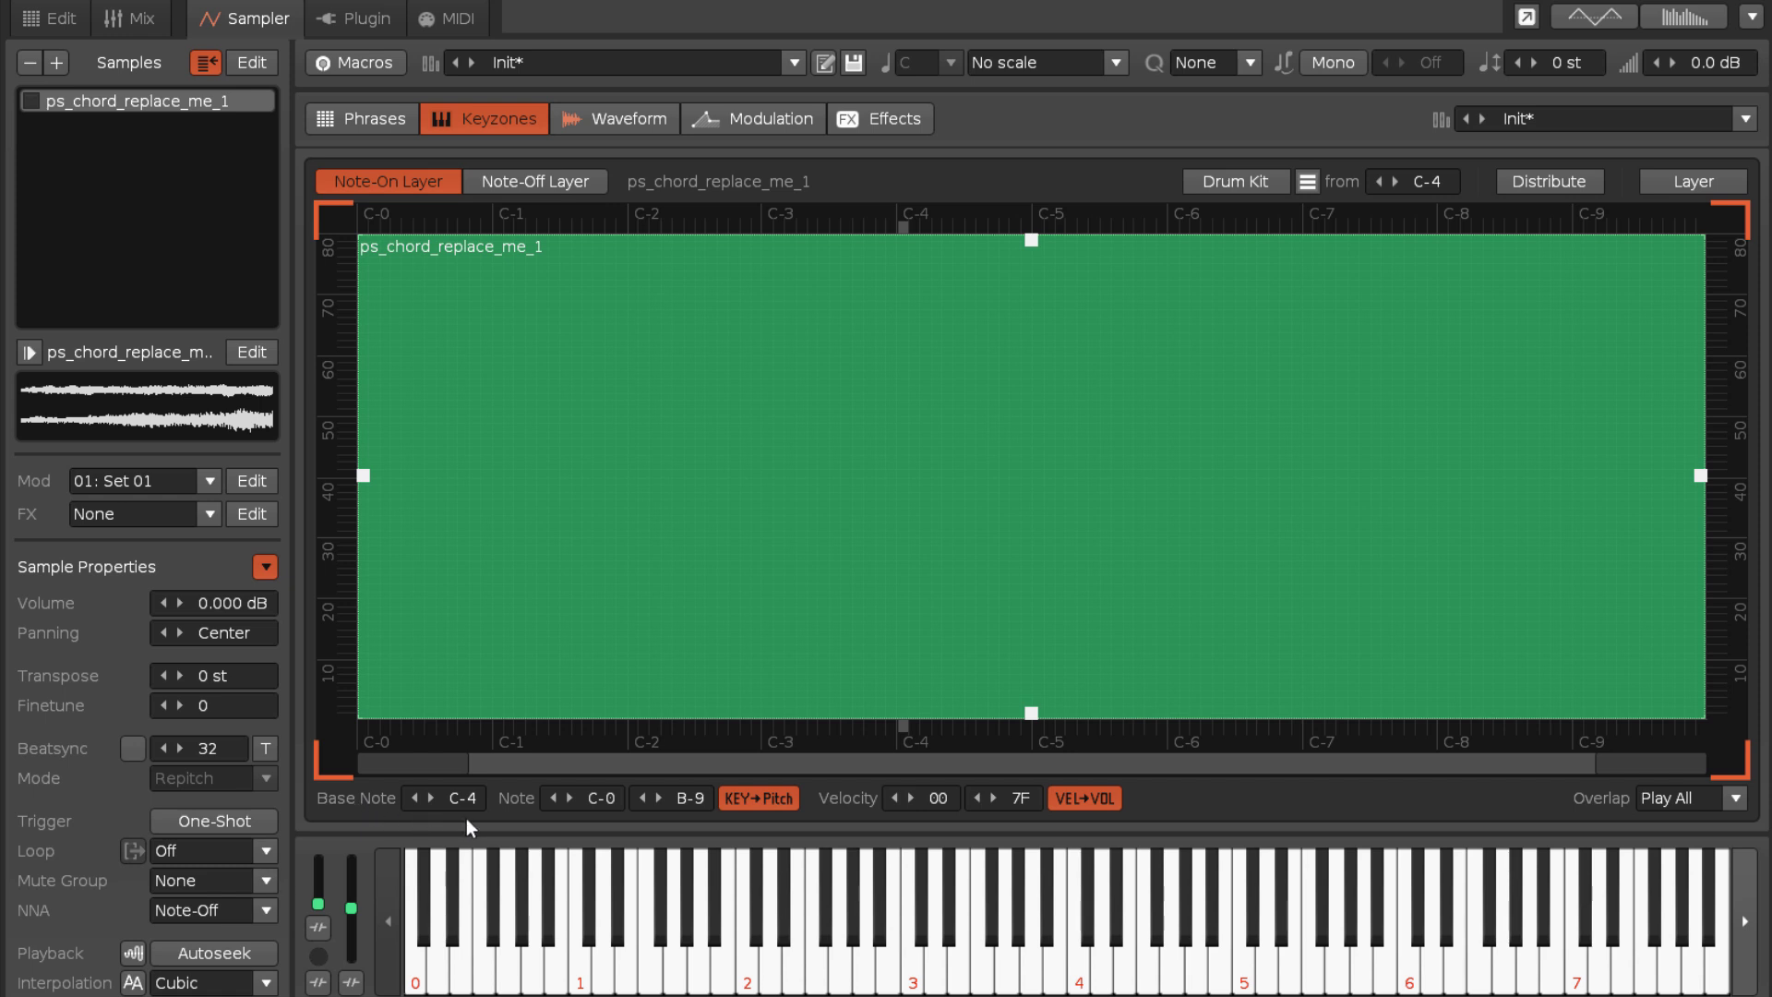
mouse_move(463, 799)
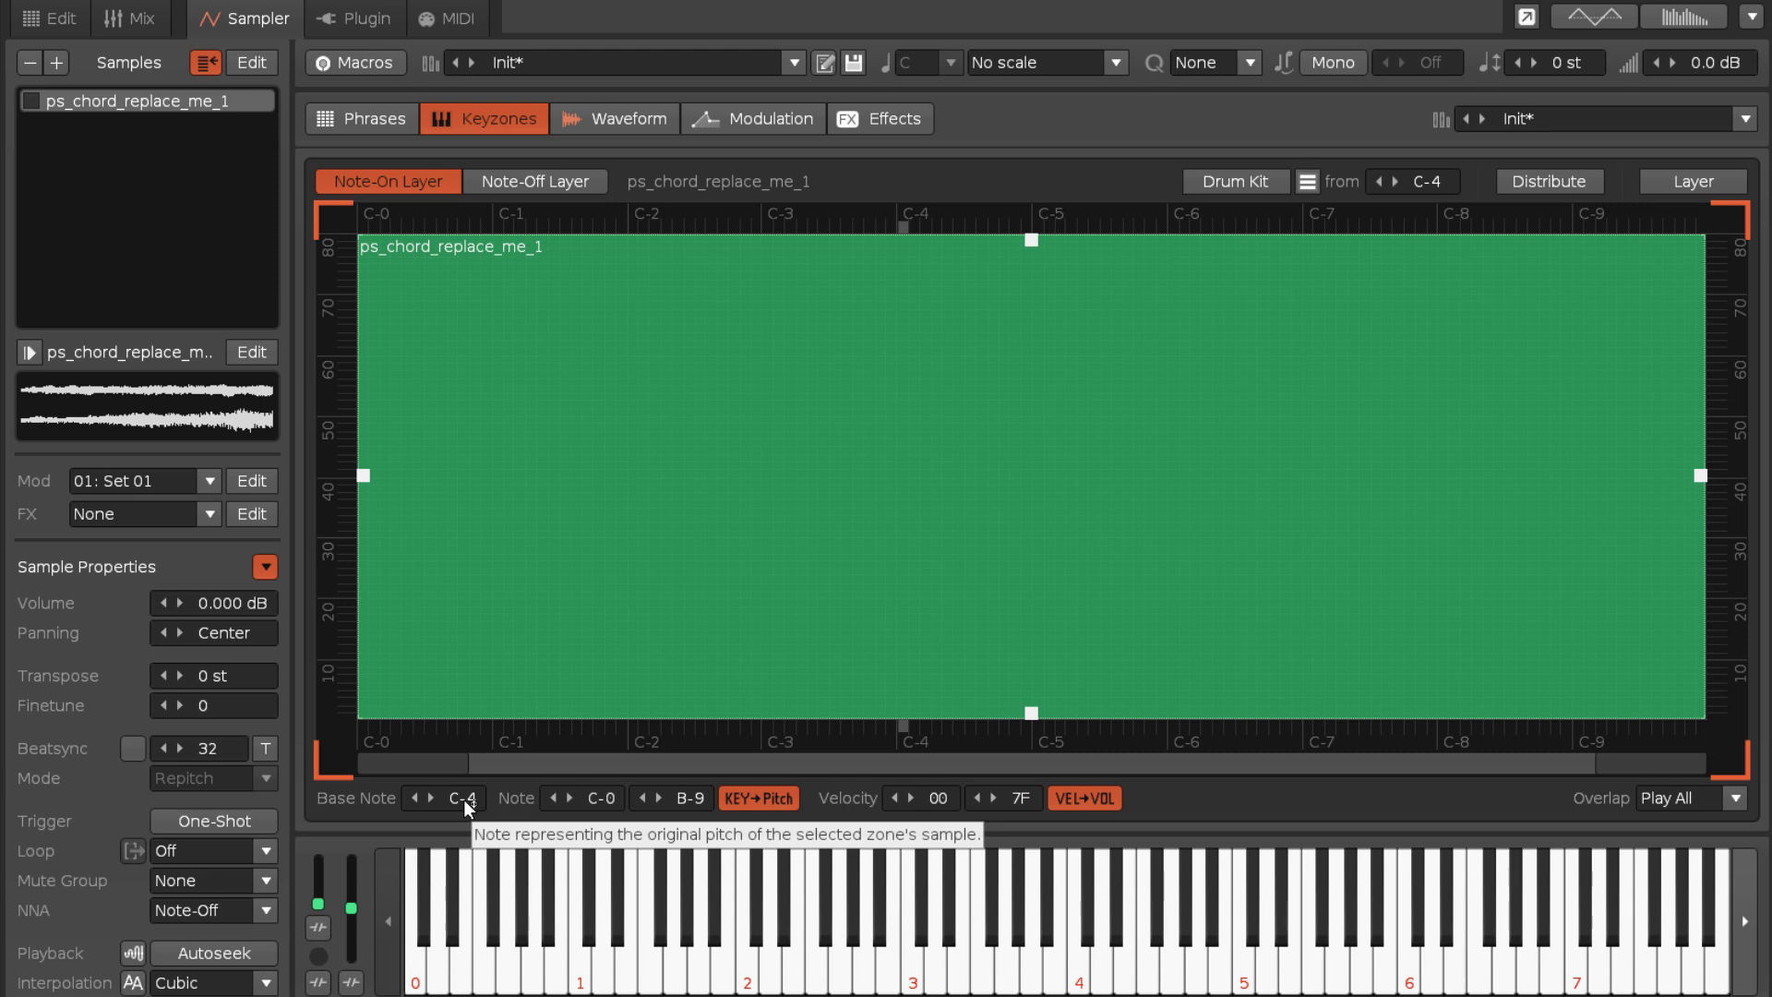
- Try base notes C-3, D-3 and E-4 for the chord sample
mouse_move(464, 798)
mouse_down()
mouse_move(463, 845)
mouse_move(464, 776)
mouse_move(466, 795)
mouse_up()
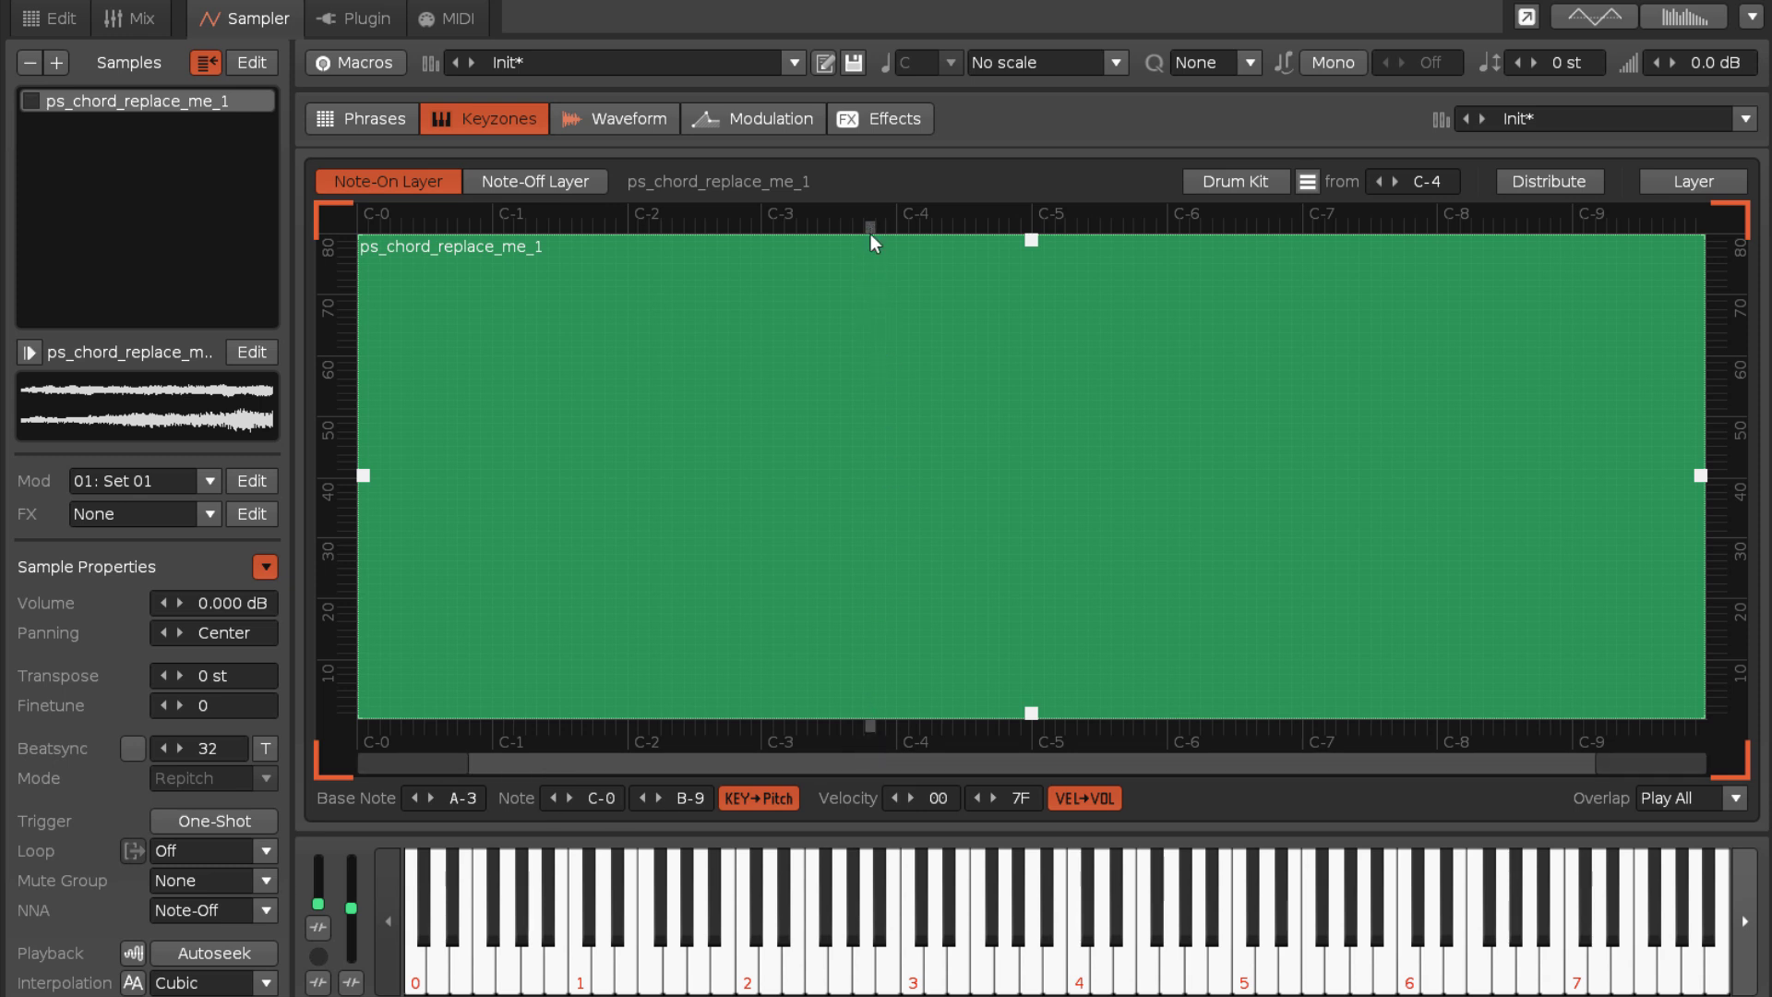
drag(871, 228, 794, 224)
click(952, 726)
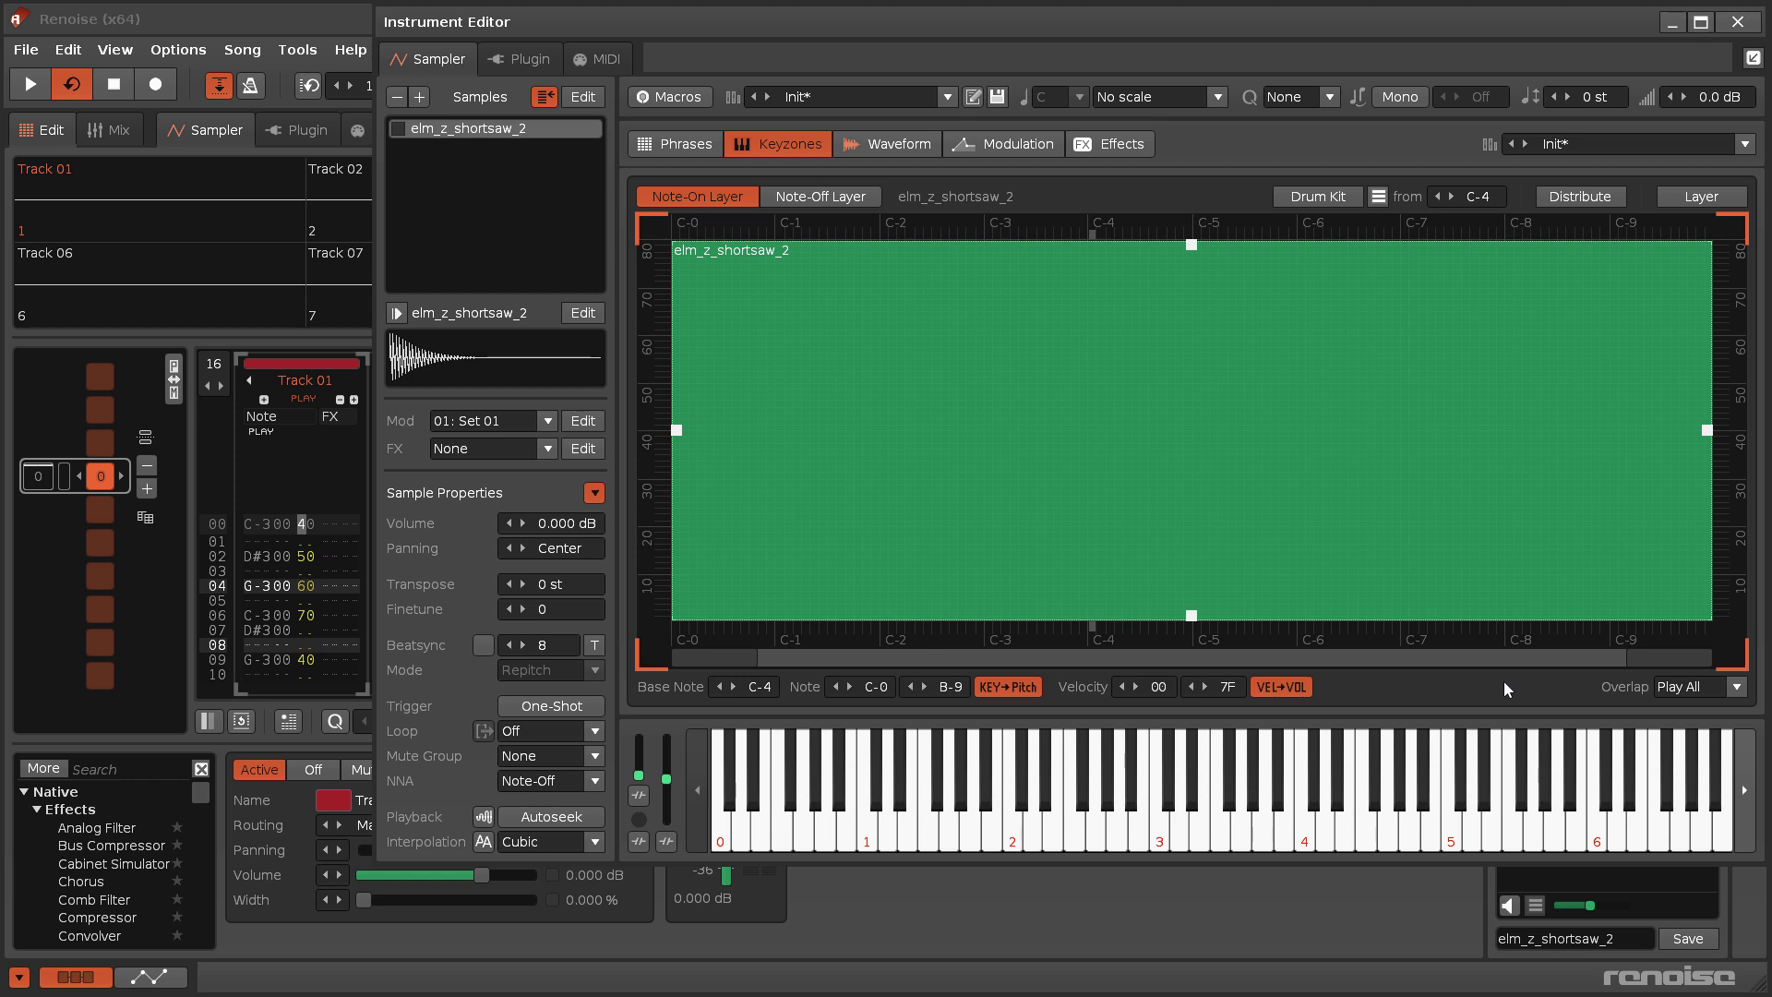
mouse_move(759, 798)
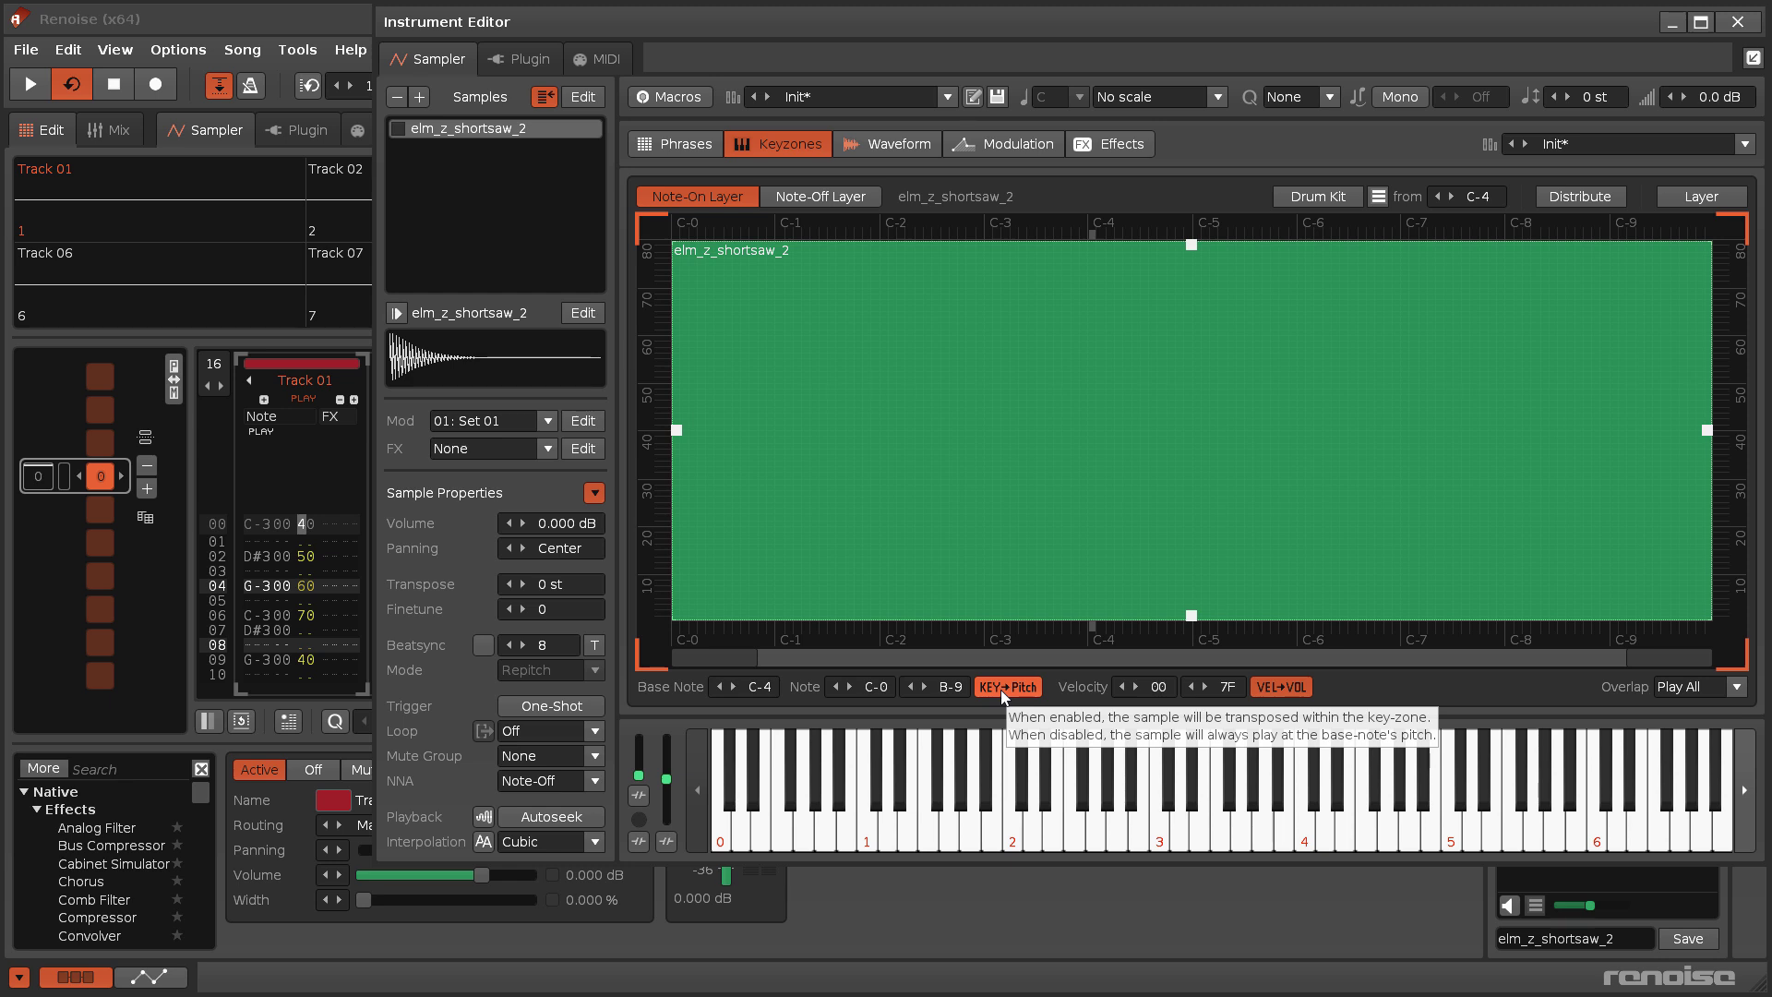
- Play the pattern and turn KEY→Pitch off for the selected zone
key(space)
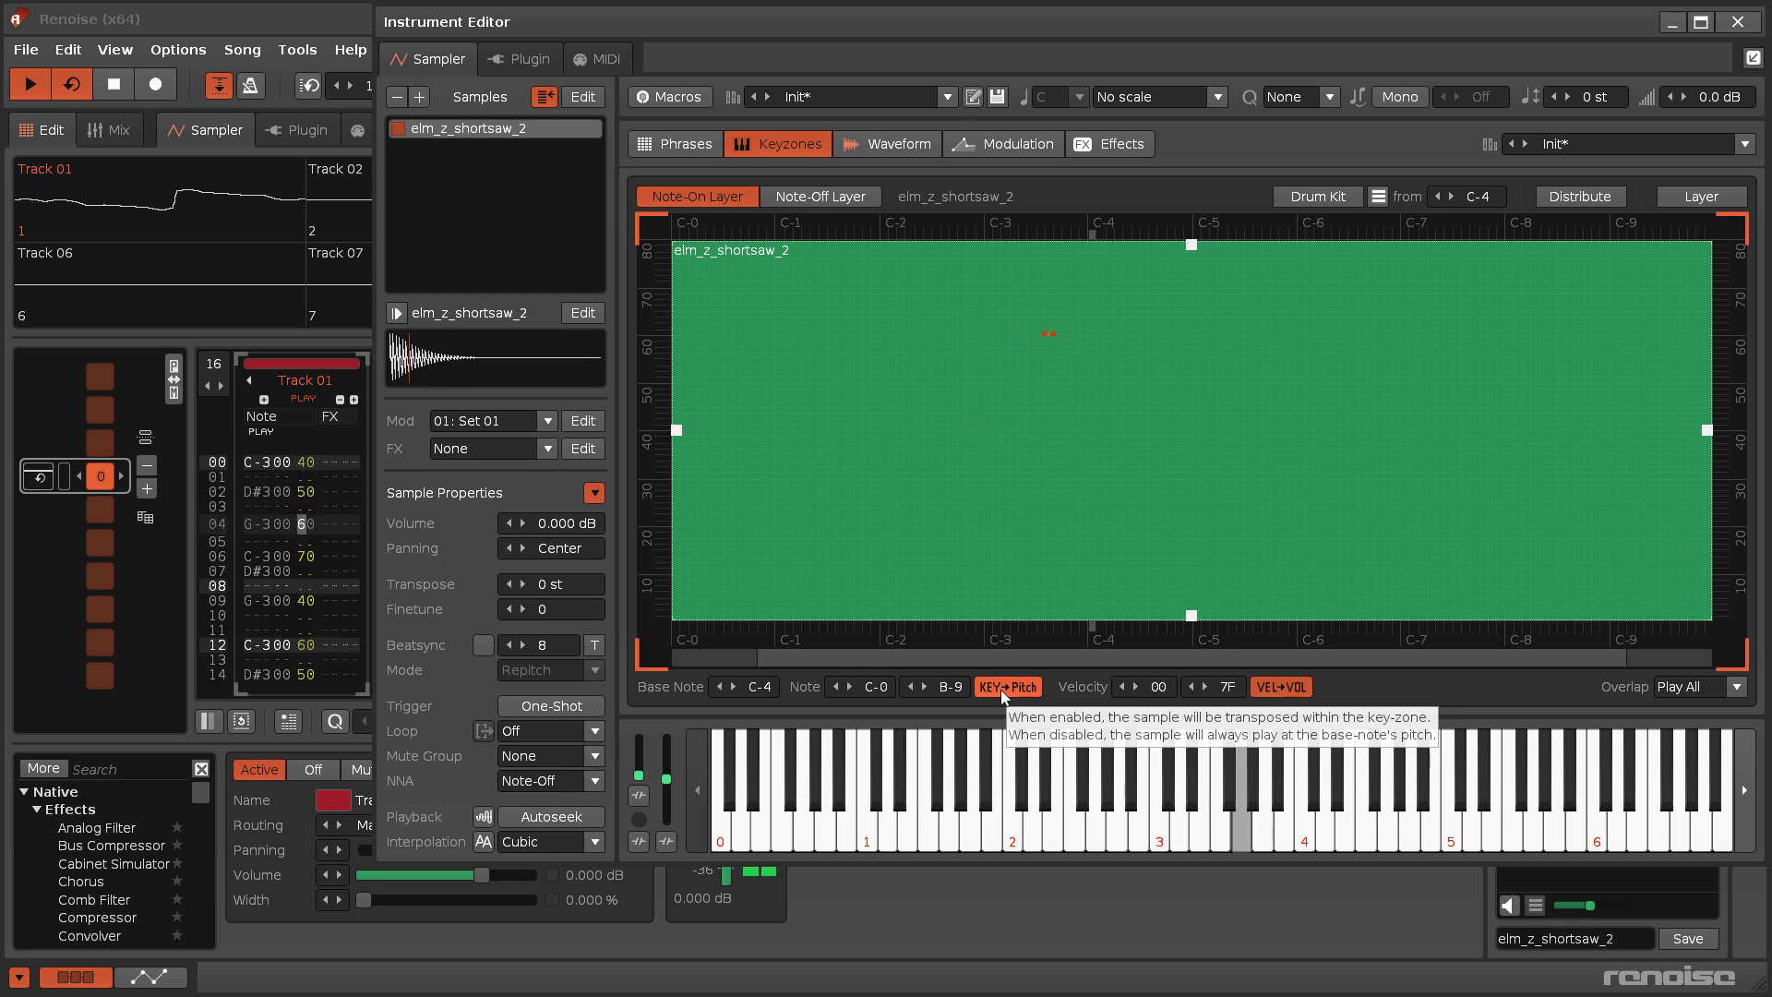
click(1002, 687)
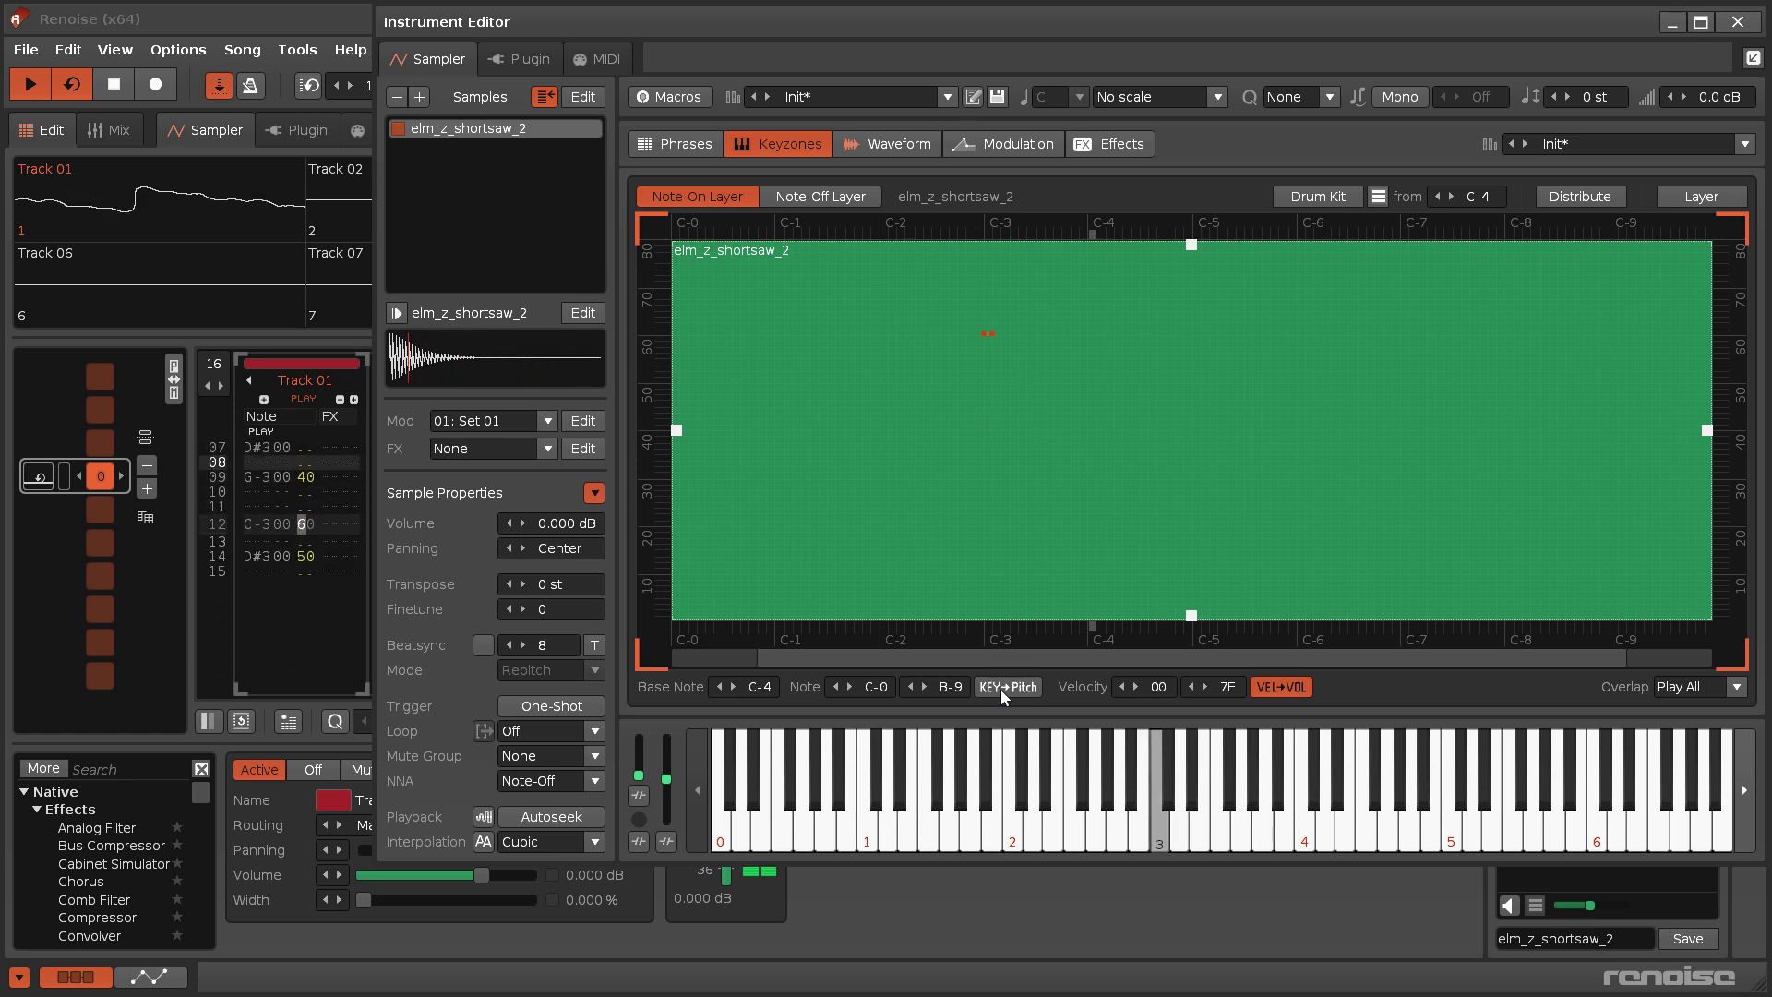
key(space)
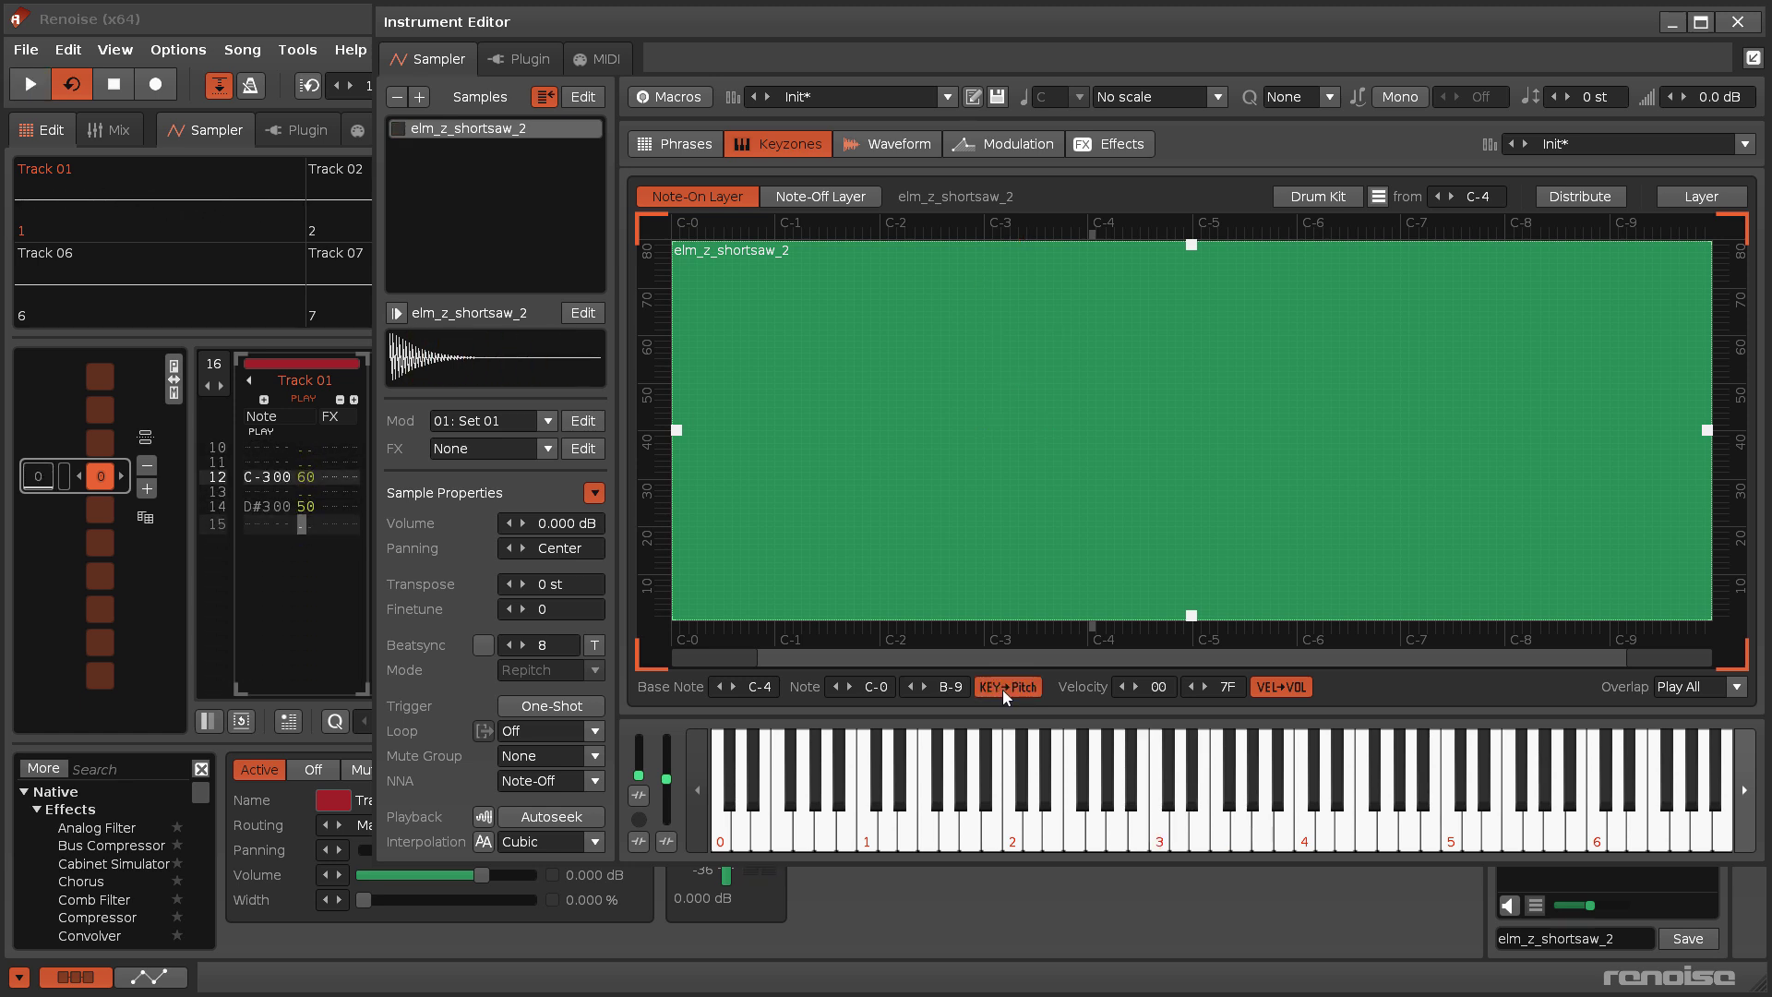
mouse_move(1281, 686)
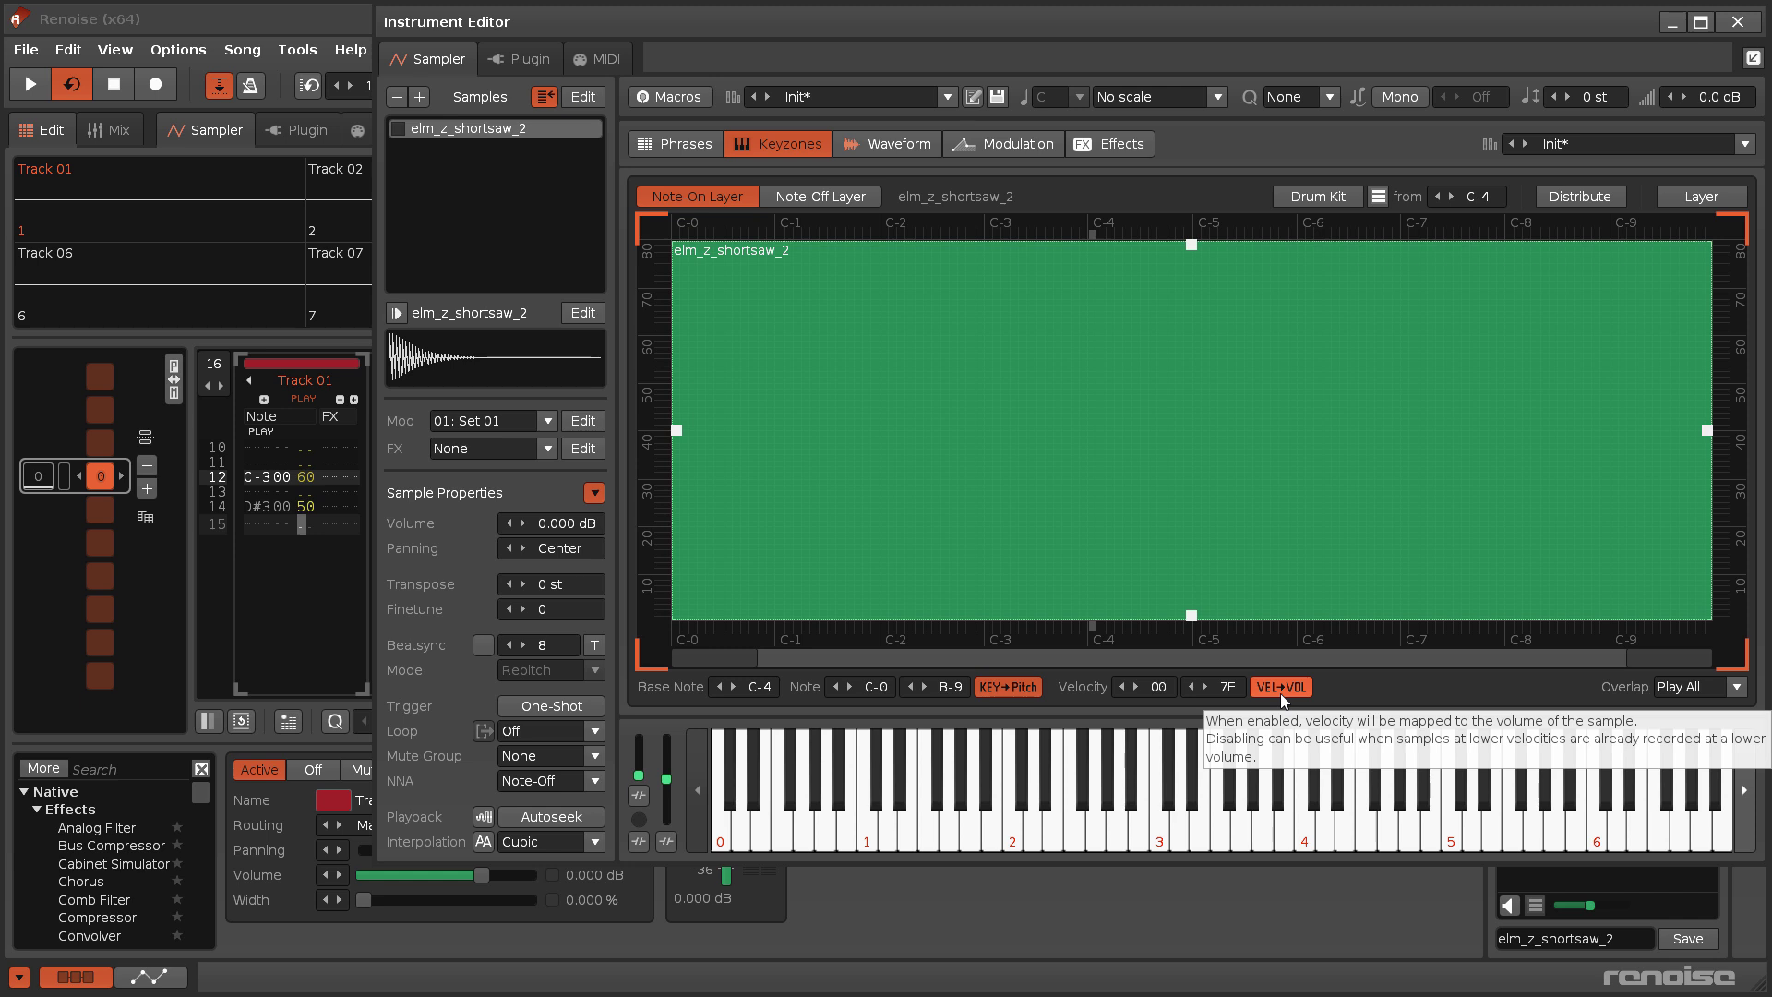
- Play the pattern again and turn VEL→VOL off for the zone
key(space)
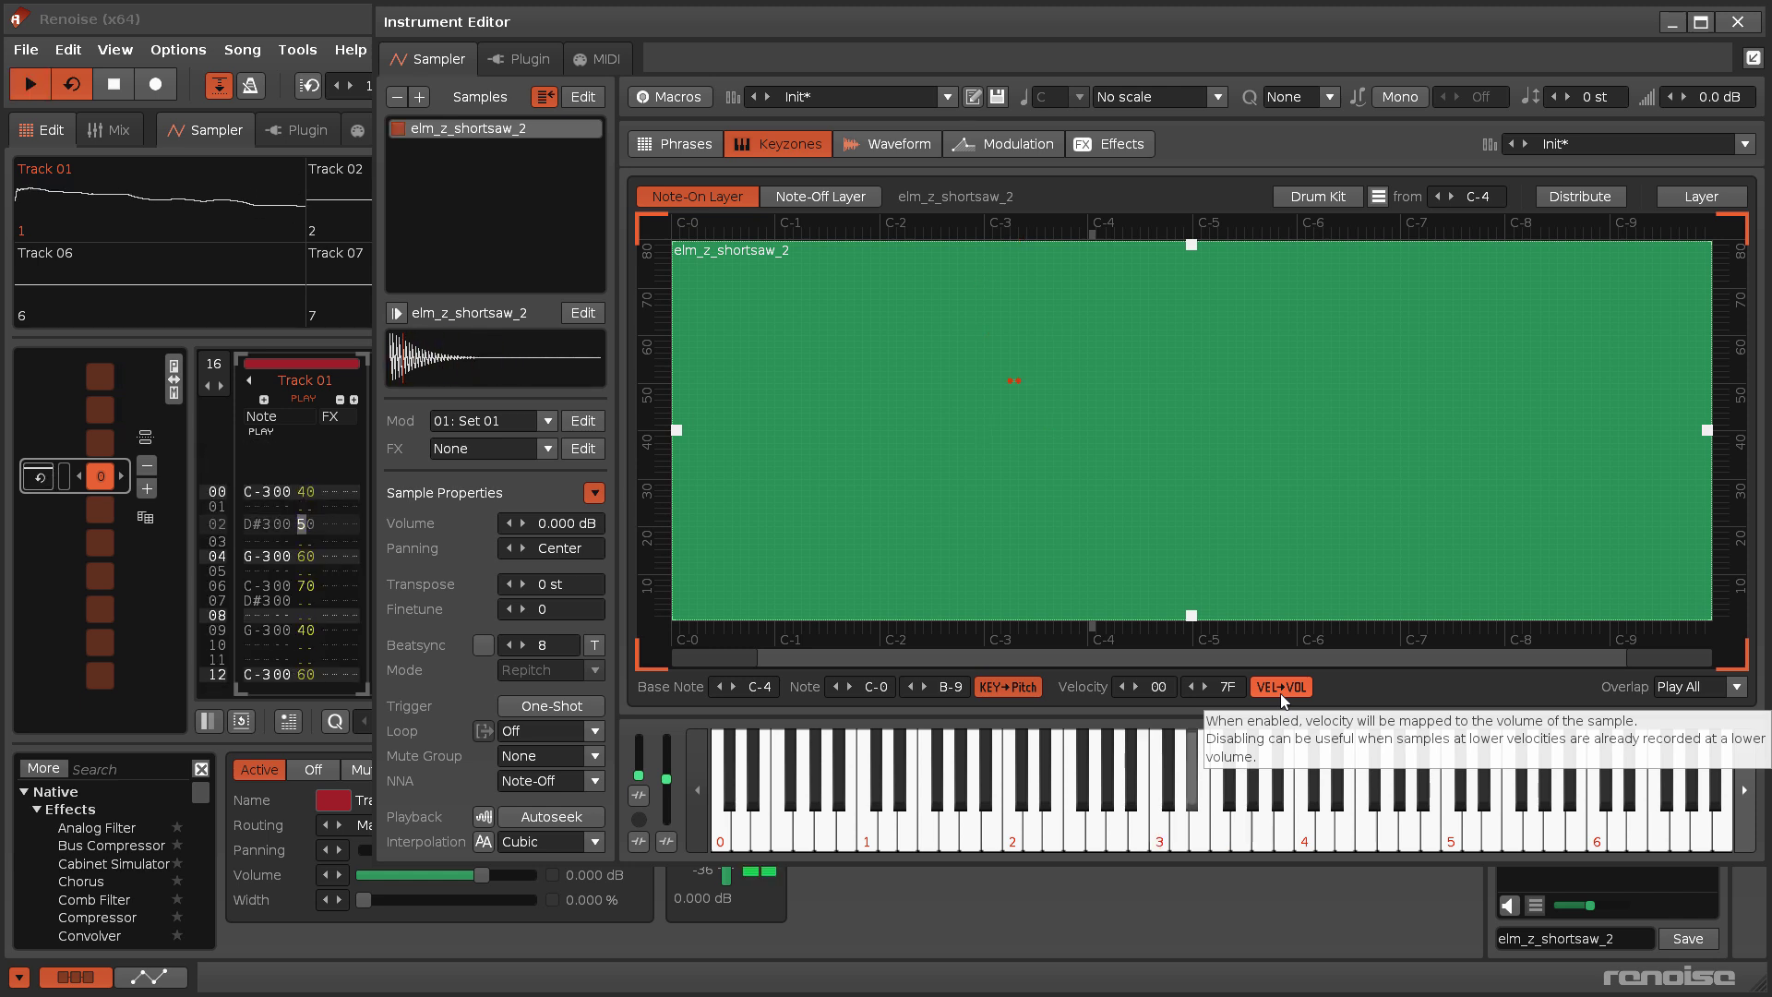
click(1281, 687)
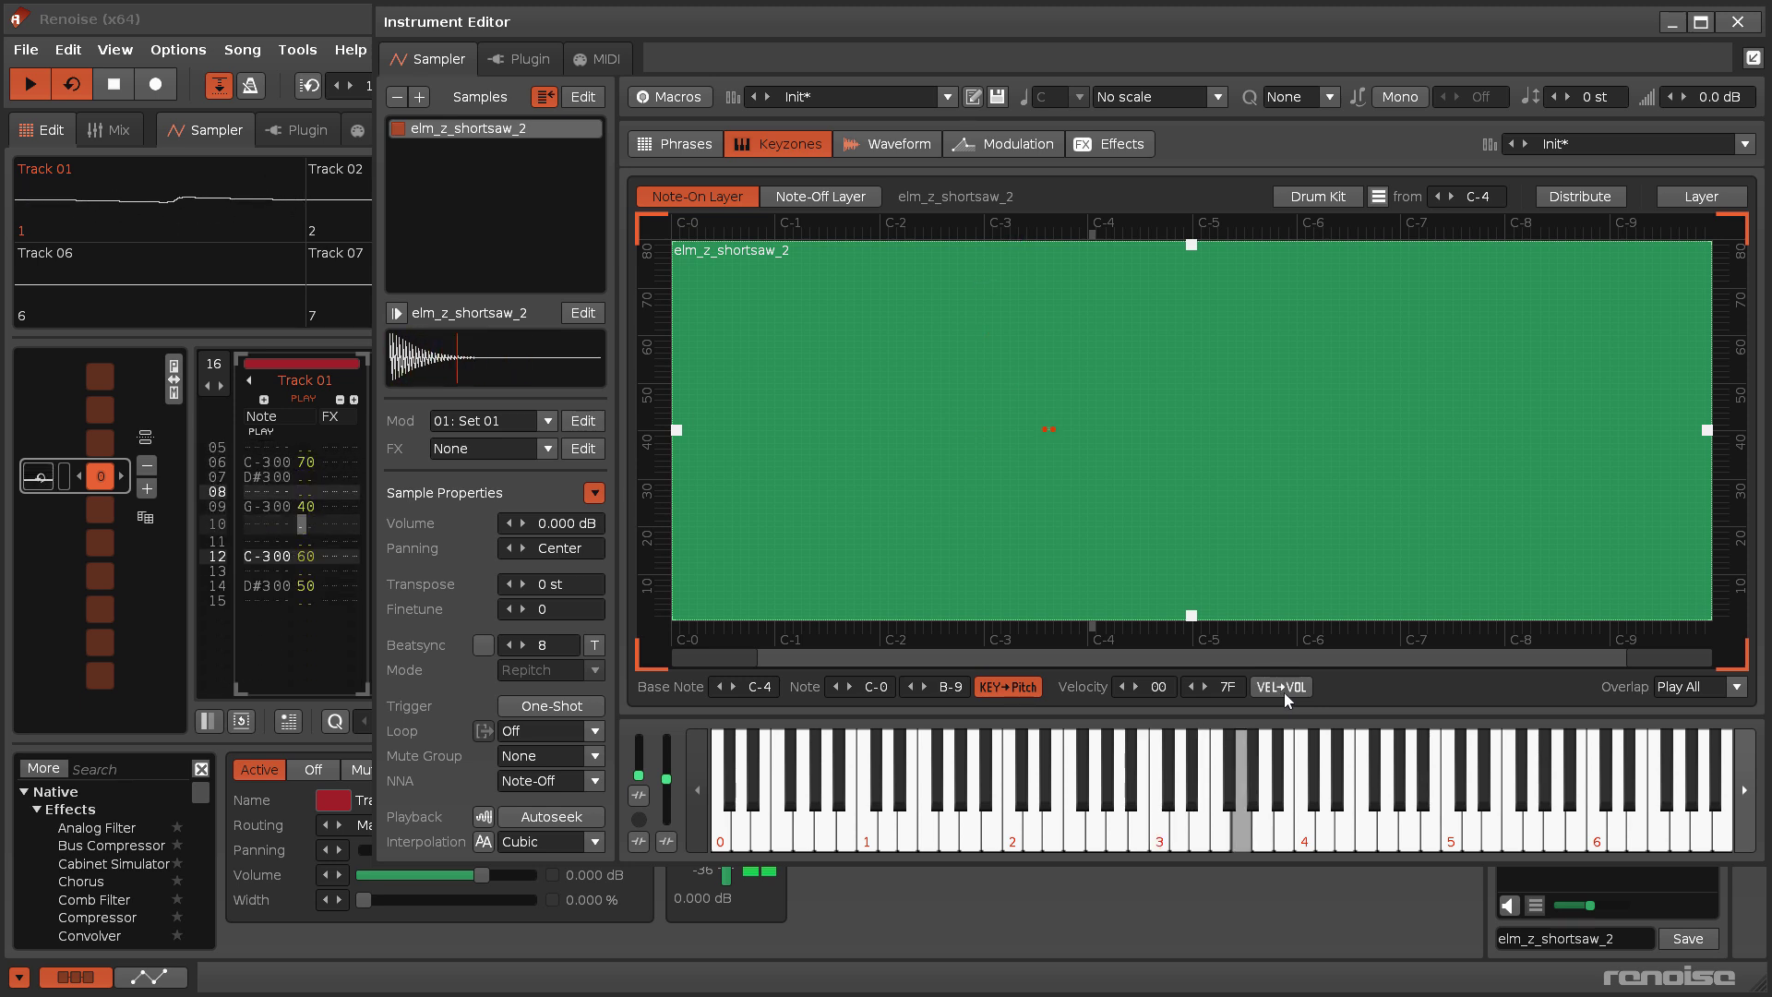
key(space)
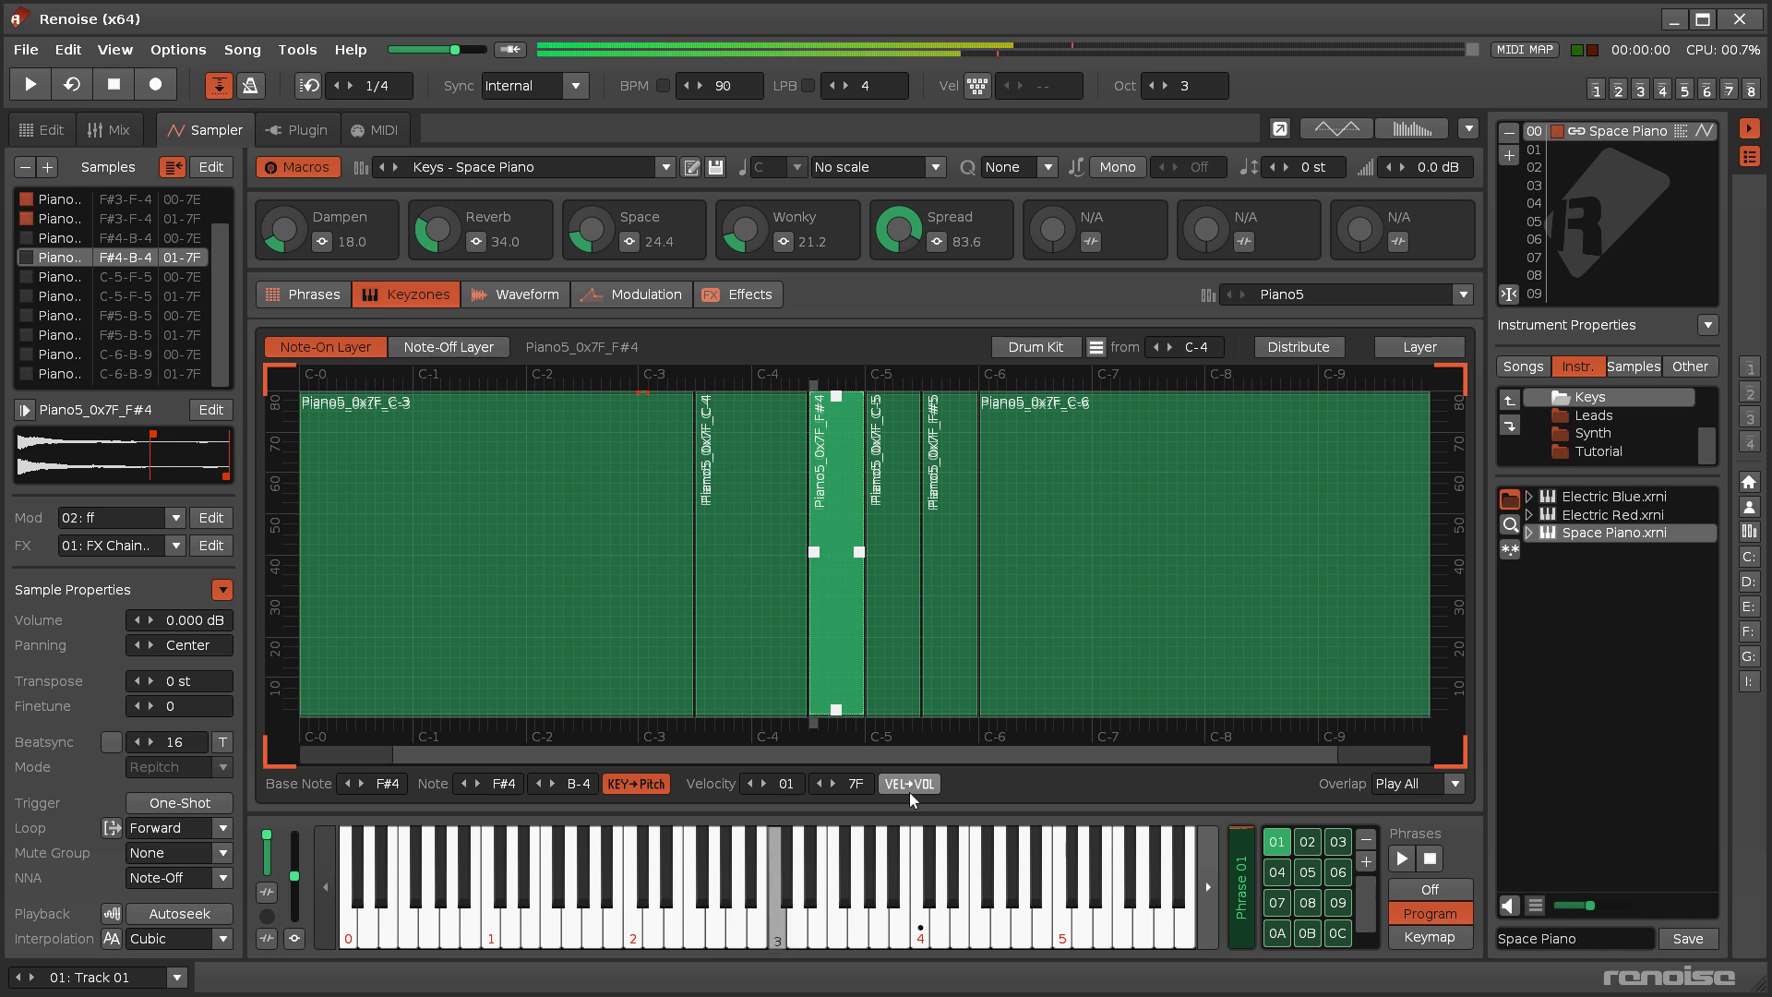
- Enable fixed keyboard velocity 7F, test a note, and show the sample Modulation settings
click(978, 86)
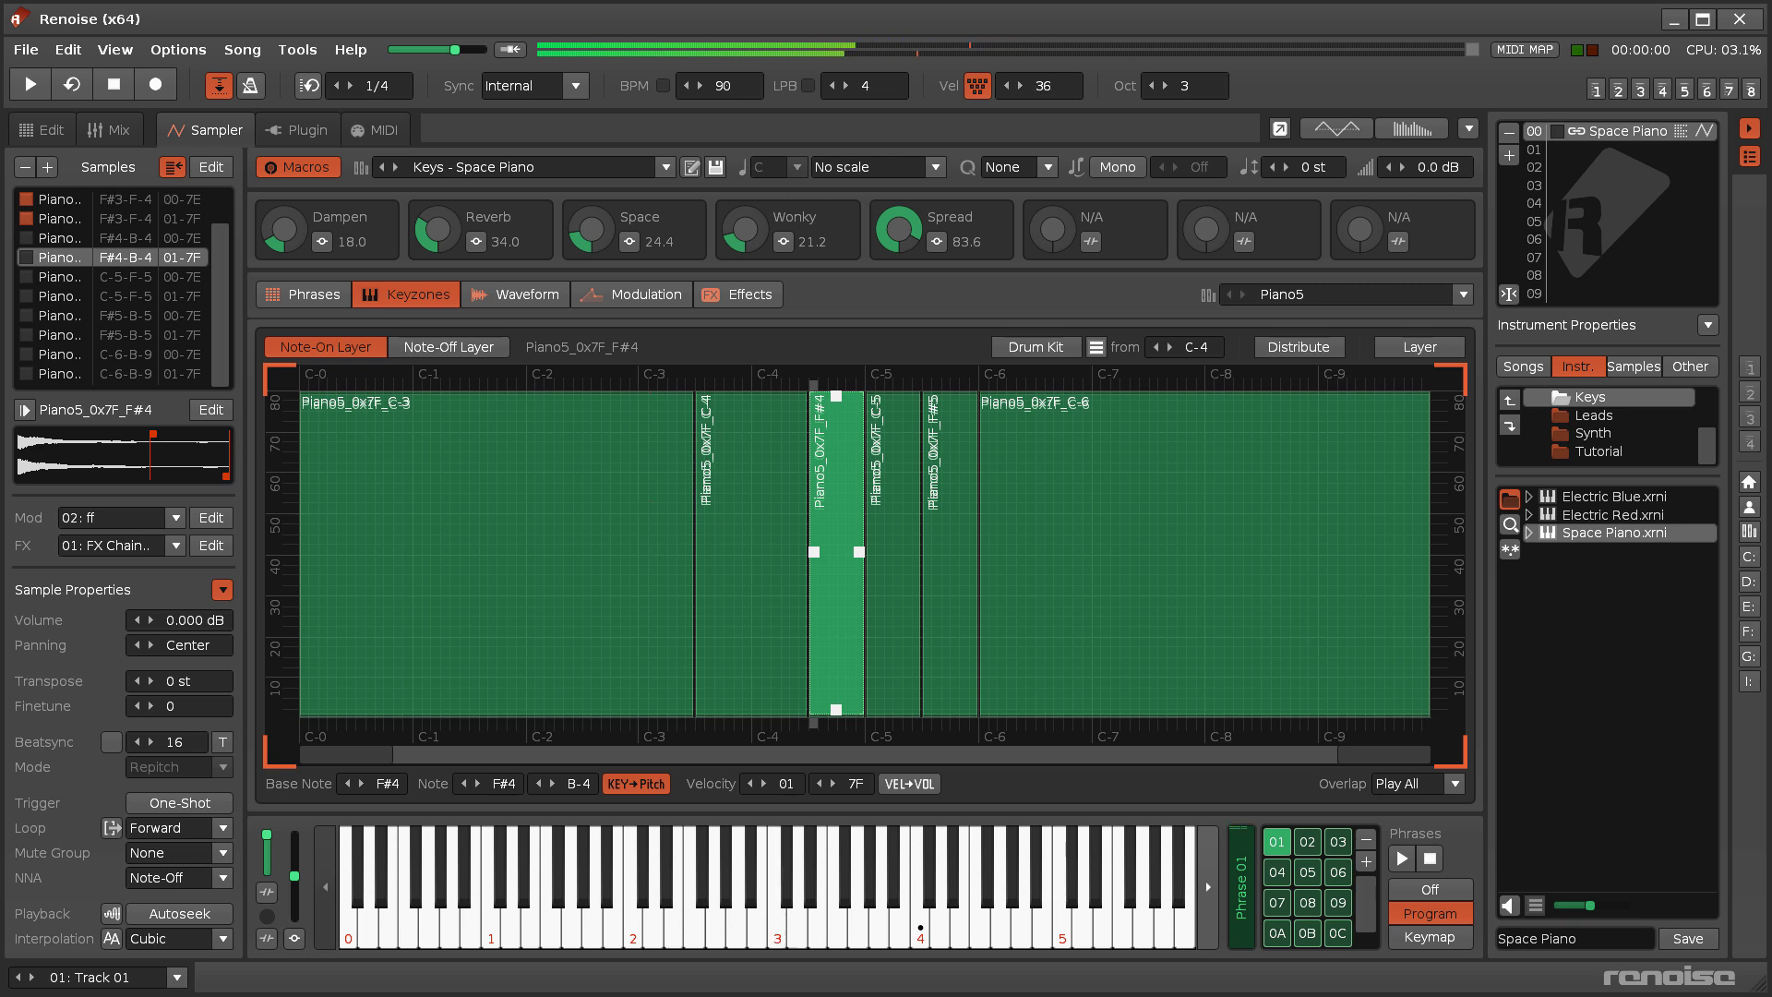
key(z)
key(z)
click(646, 299)
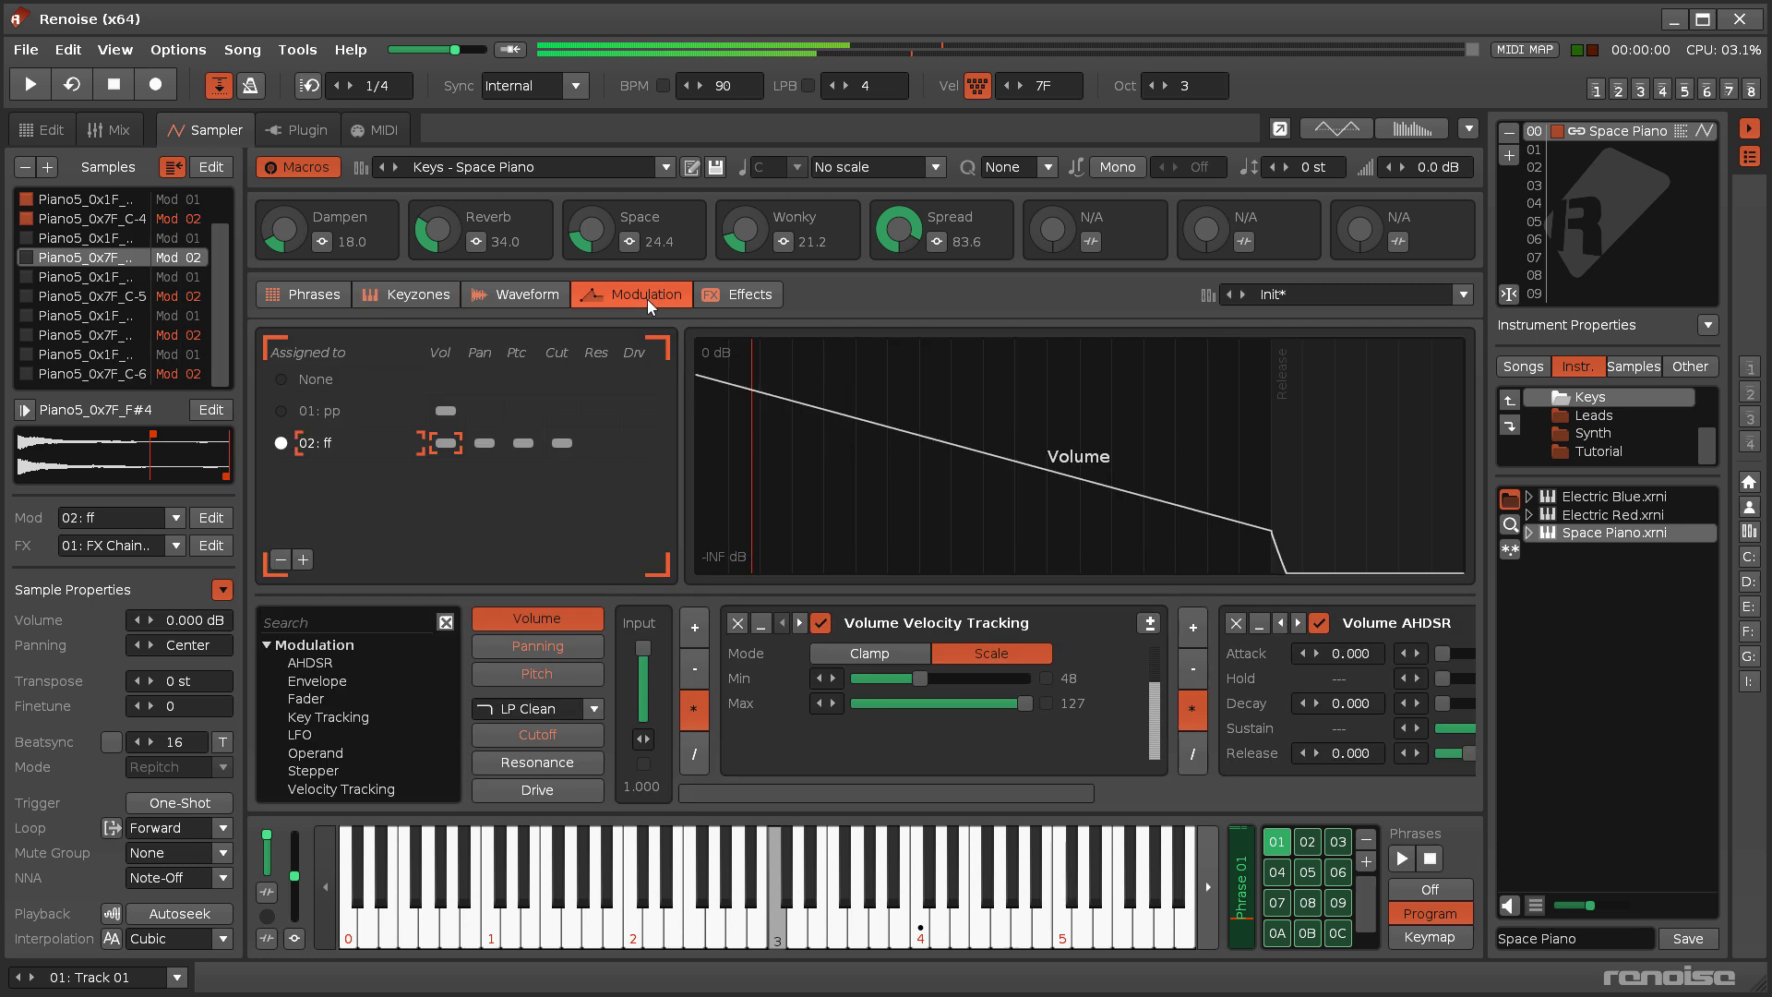
key(z)
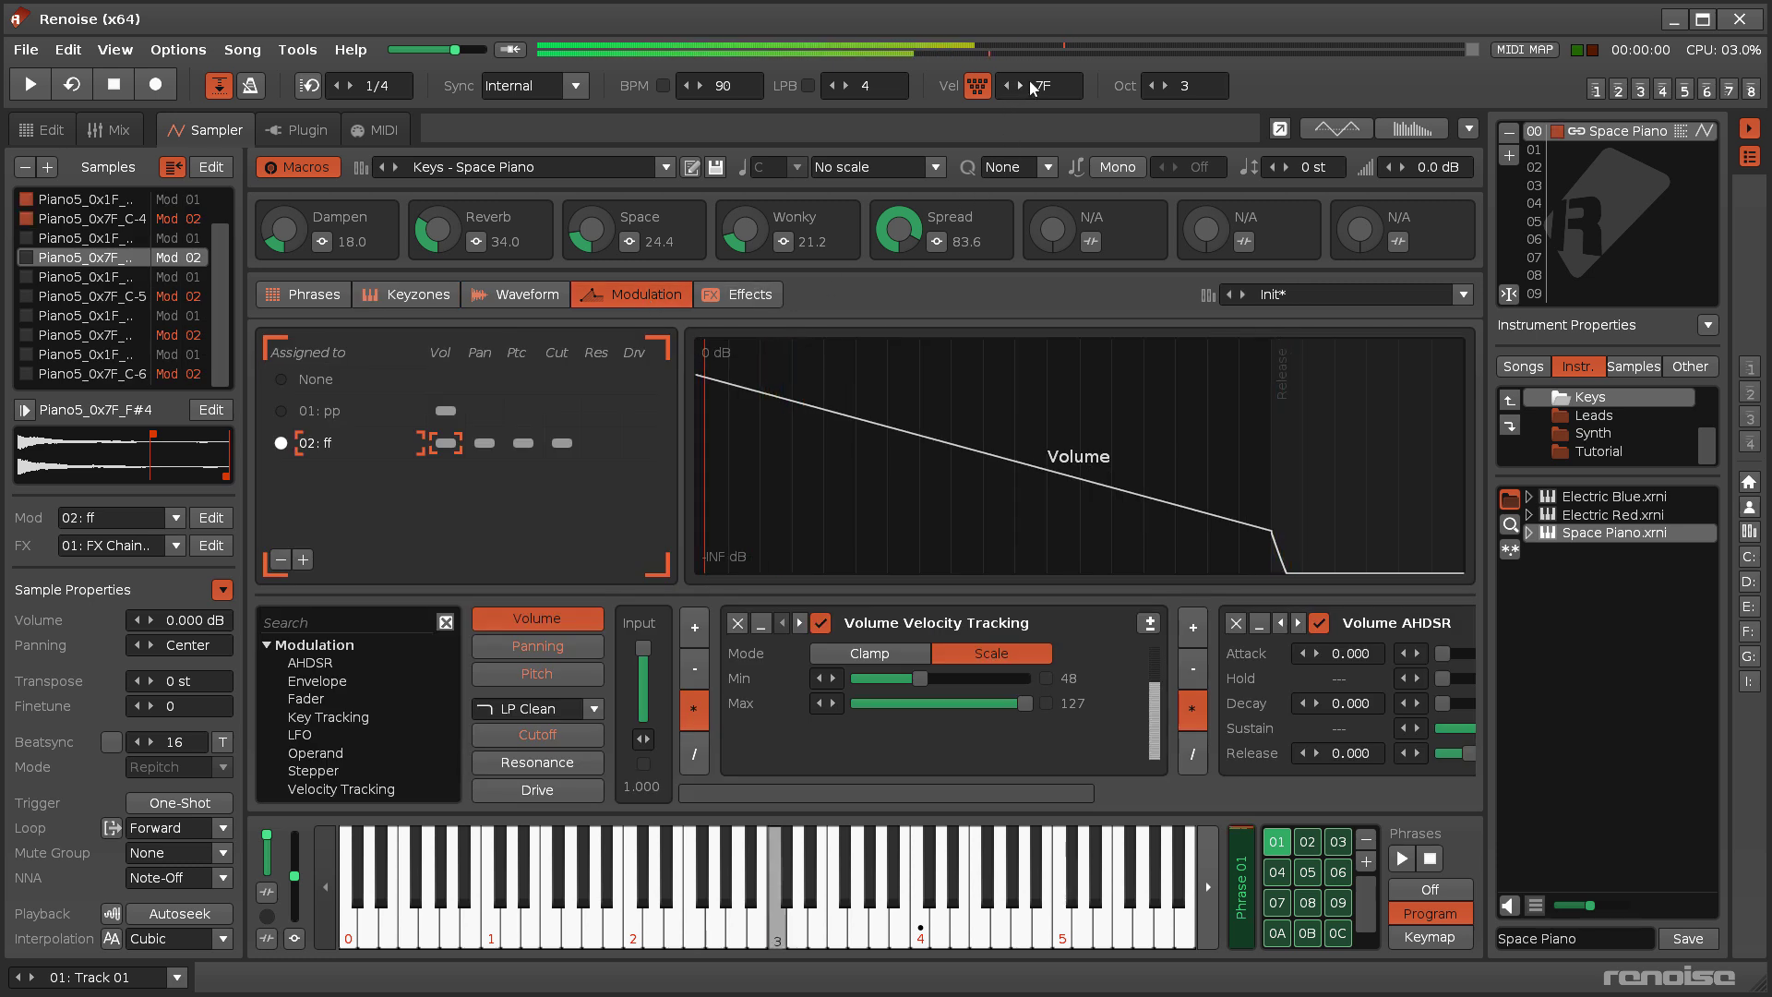
- View the ff set's Cutoff Fader modulation while playing notes at different velocities
key(z)
key(z)
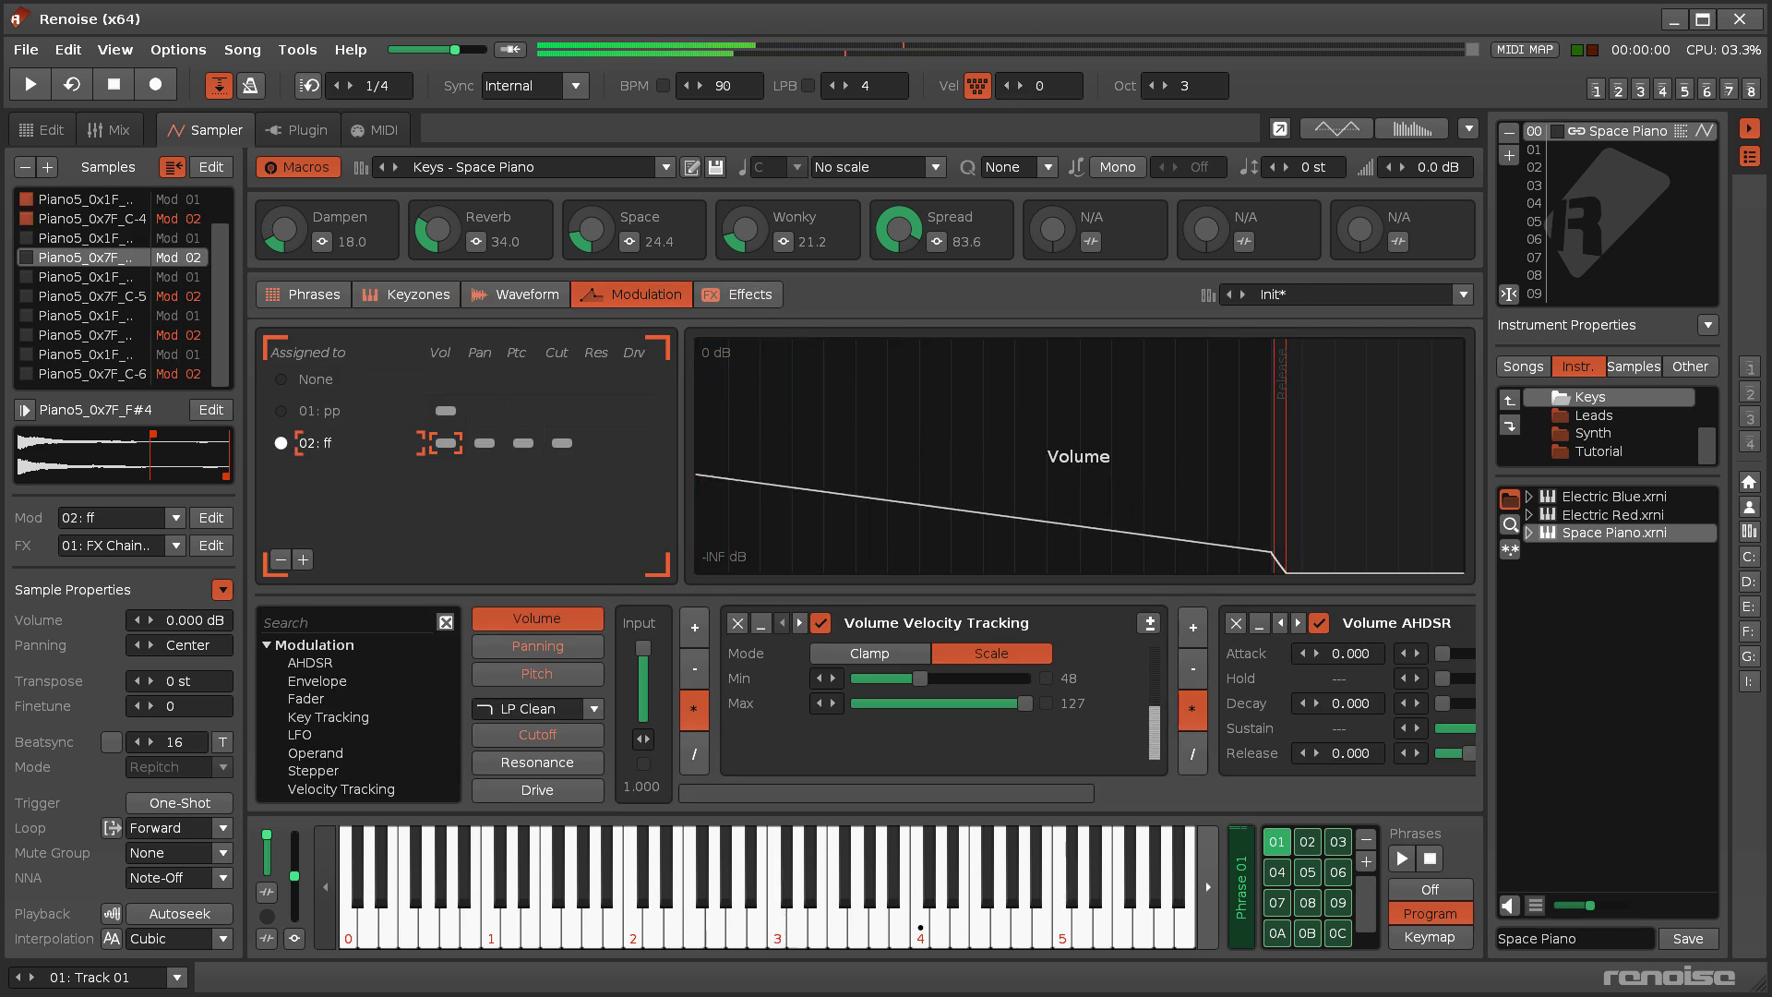
click(577, 731)
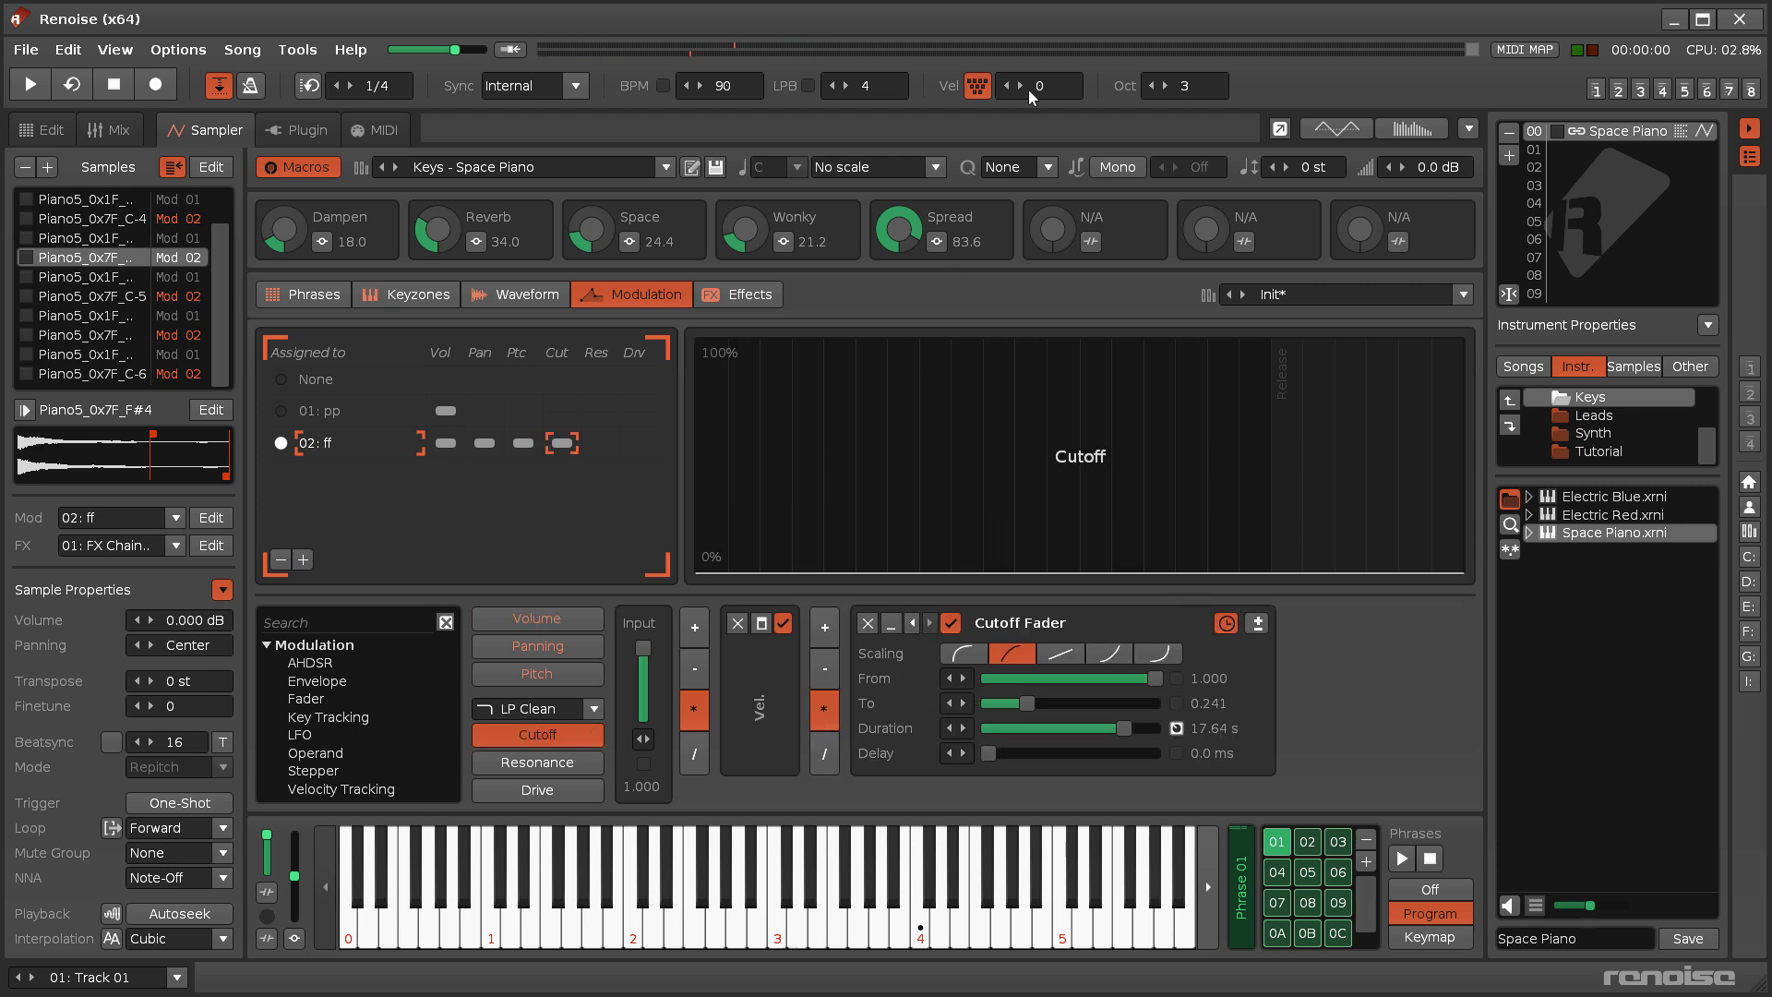
key(z)
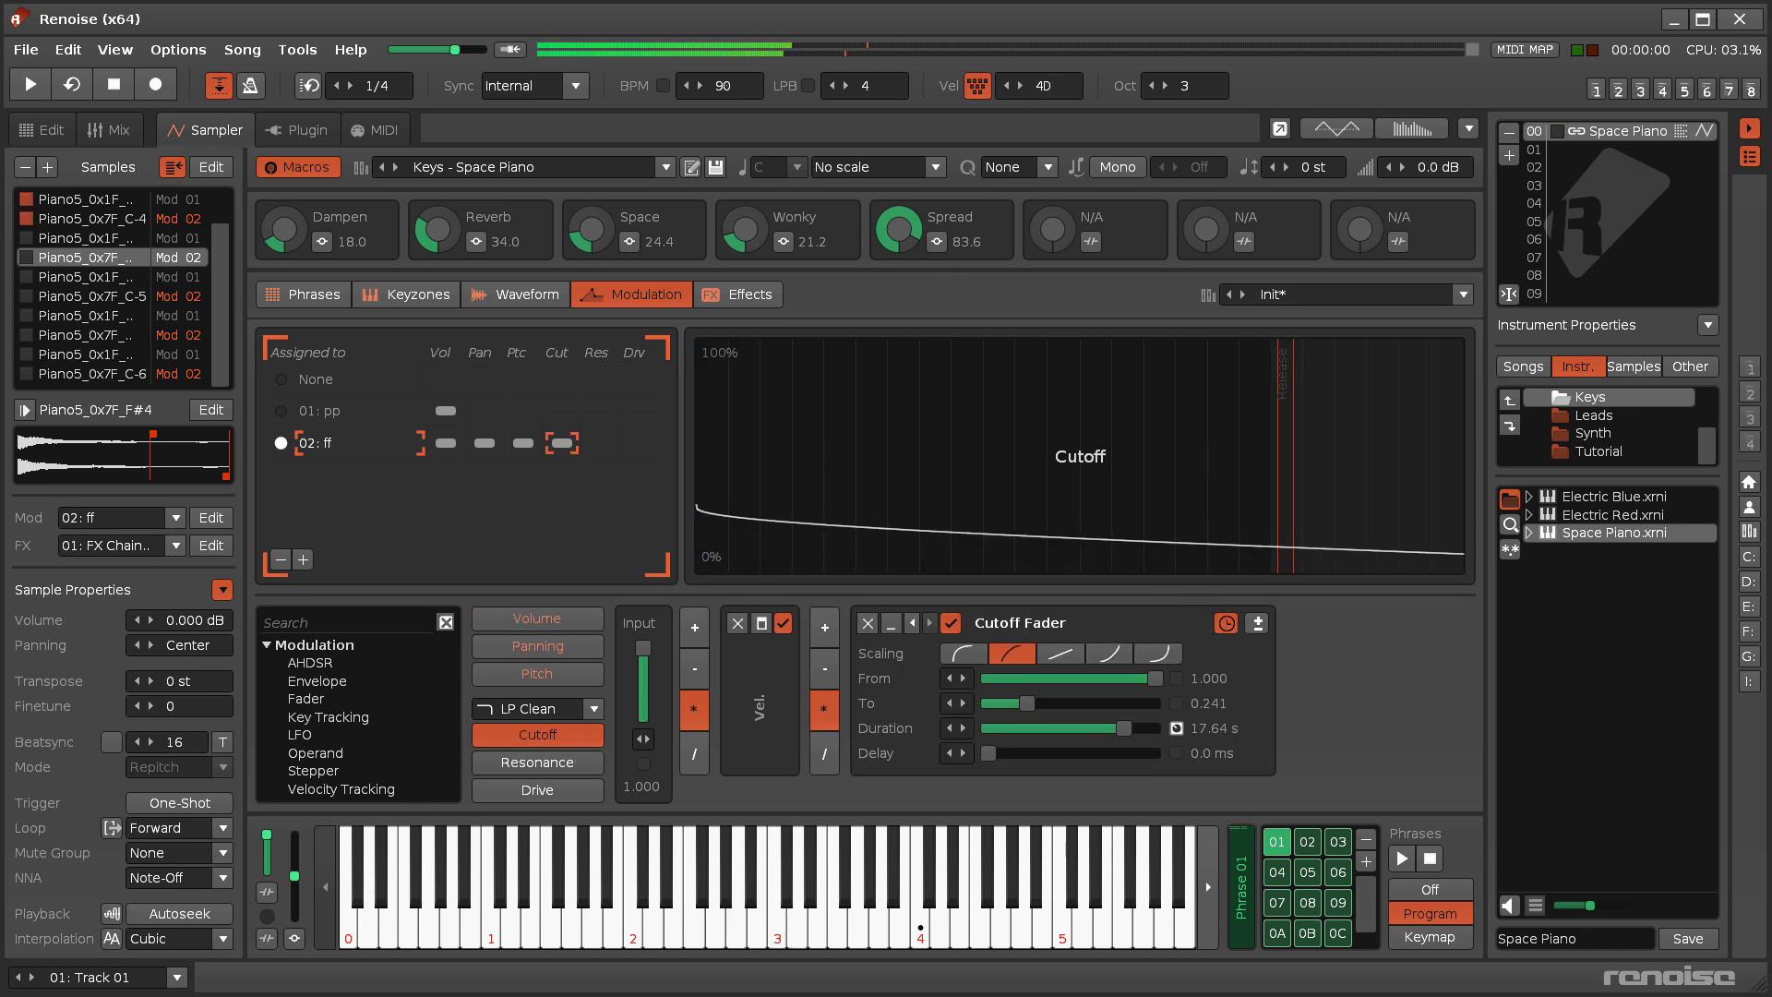
key(z)
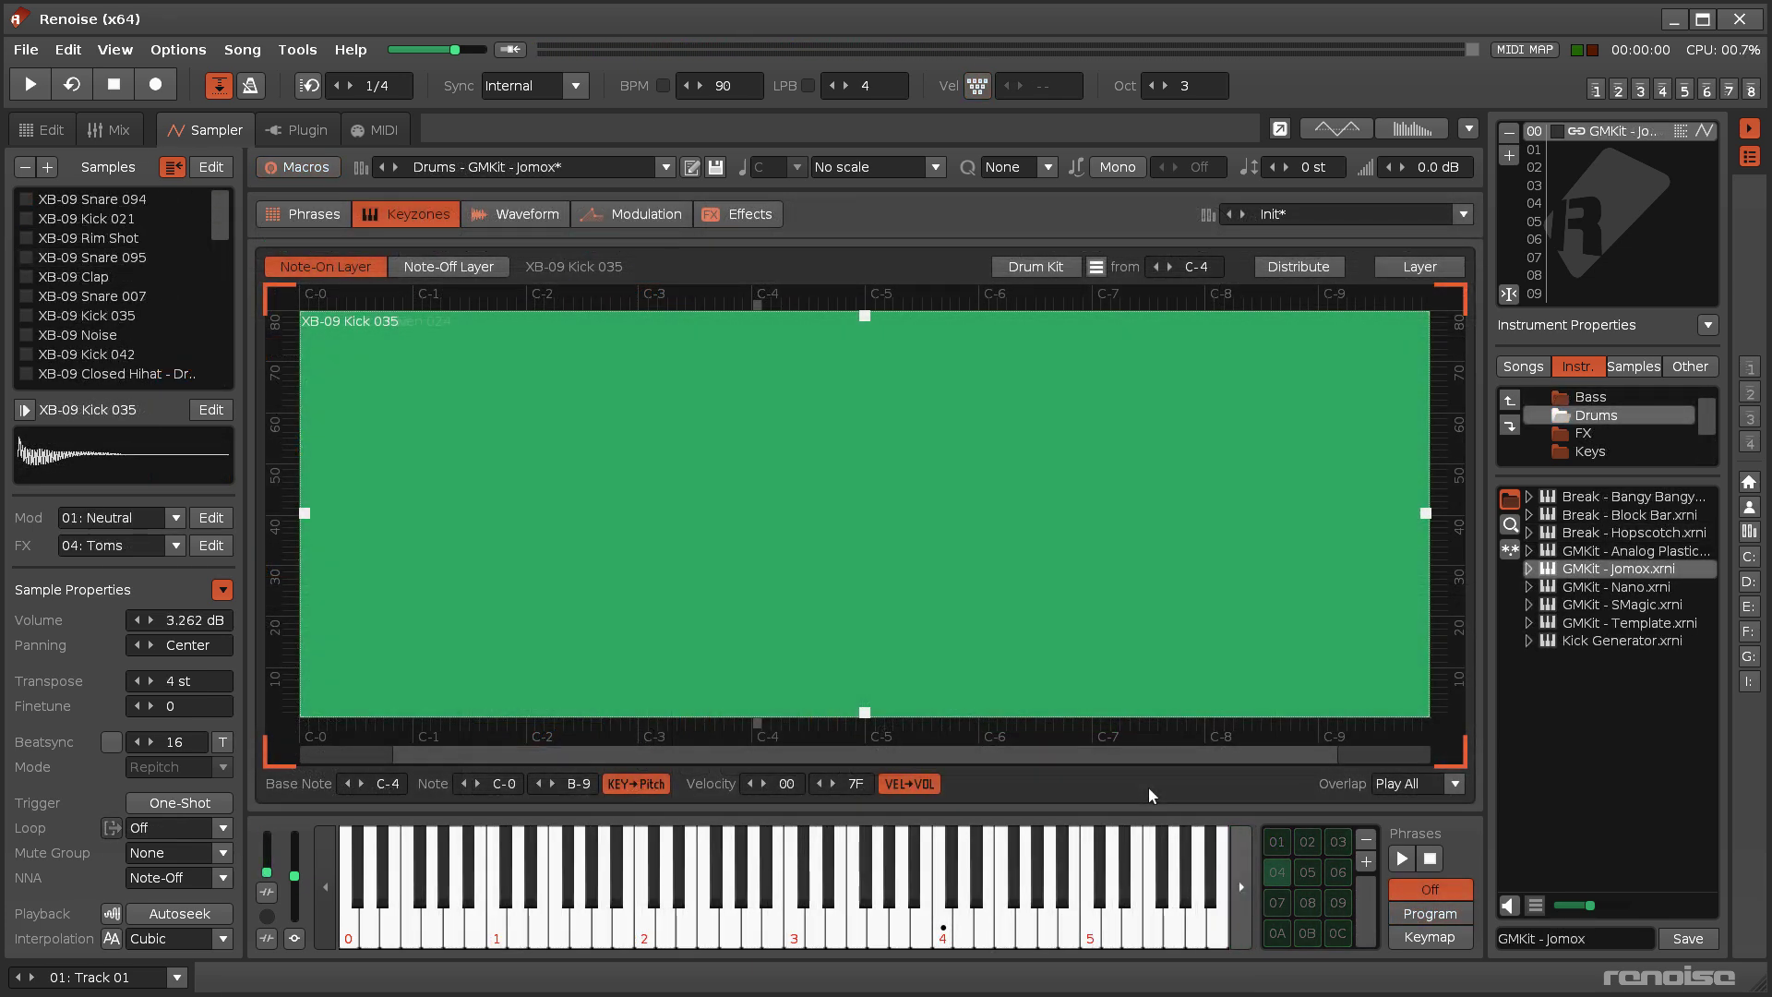
mouse_move(1402, 785)
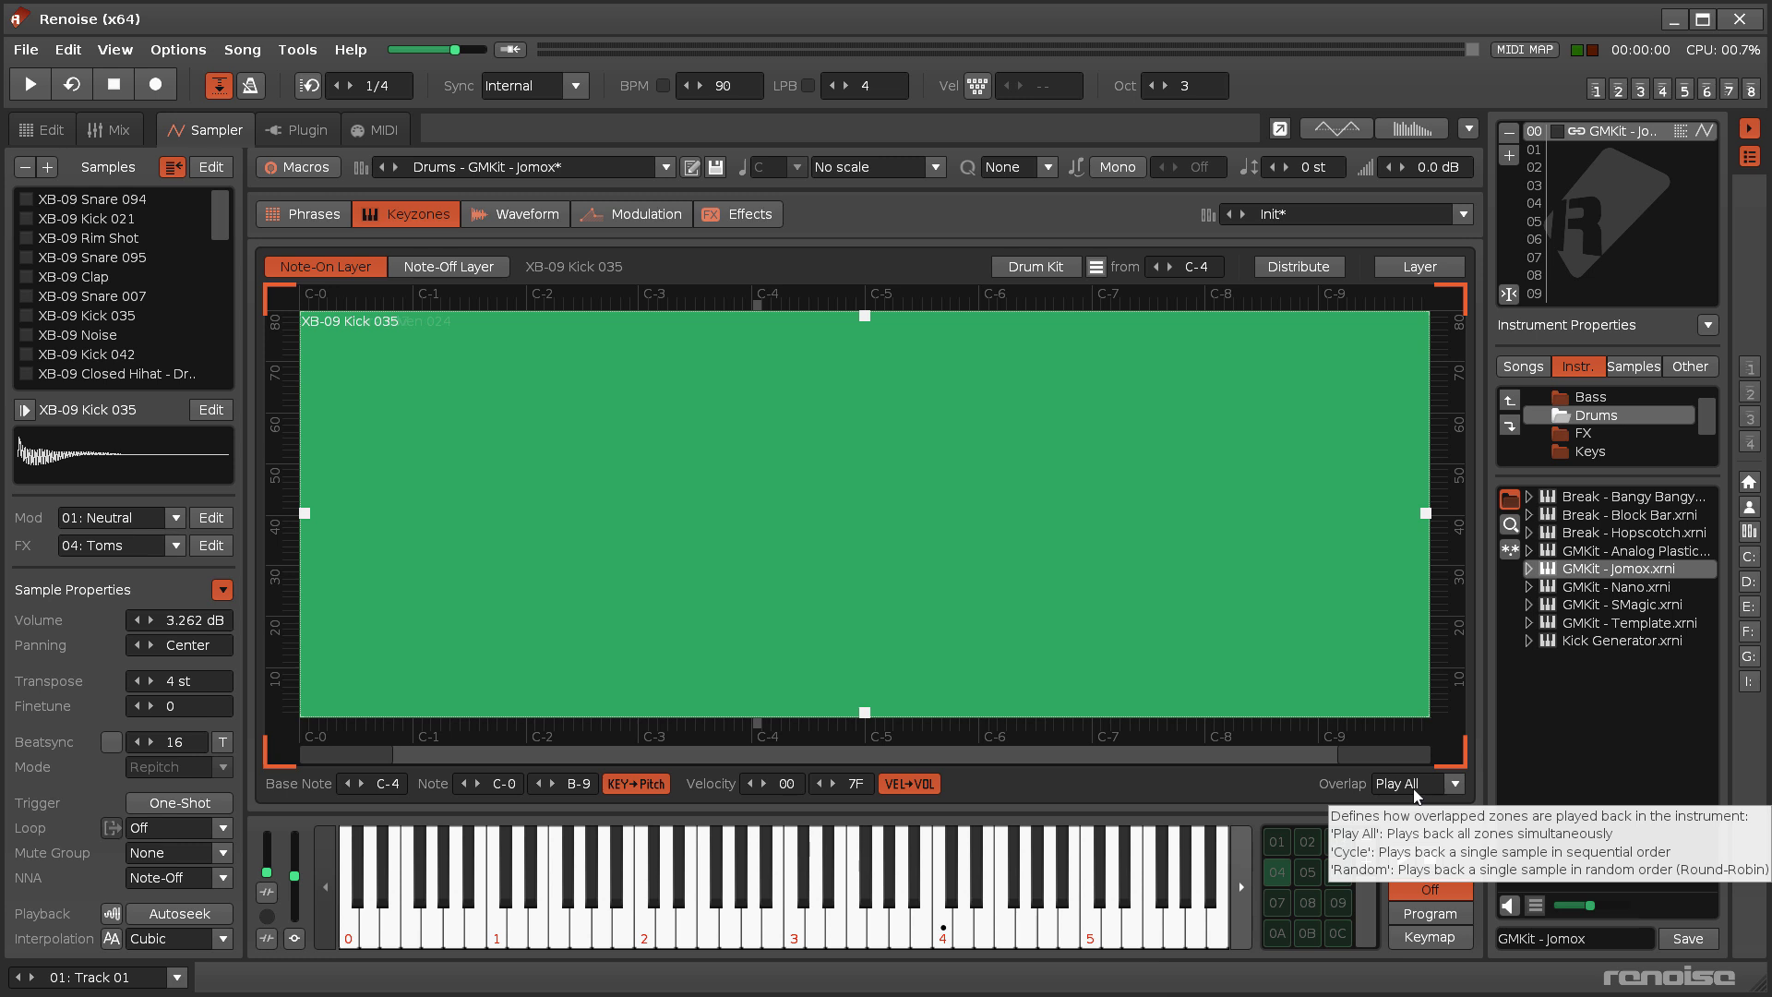
- Play C-4 to hear the overlapping kicks, then switch Overlap mode to Cycle, then Random
key(q)
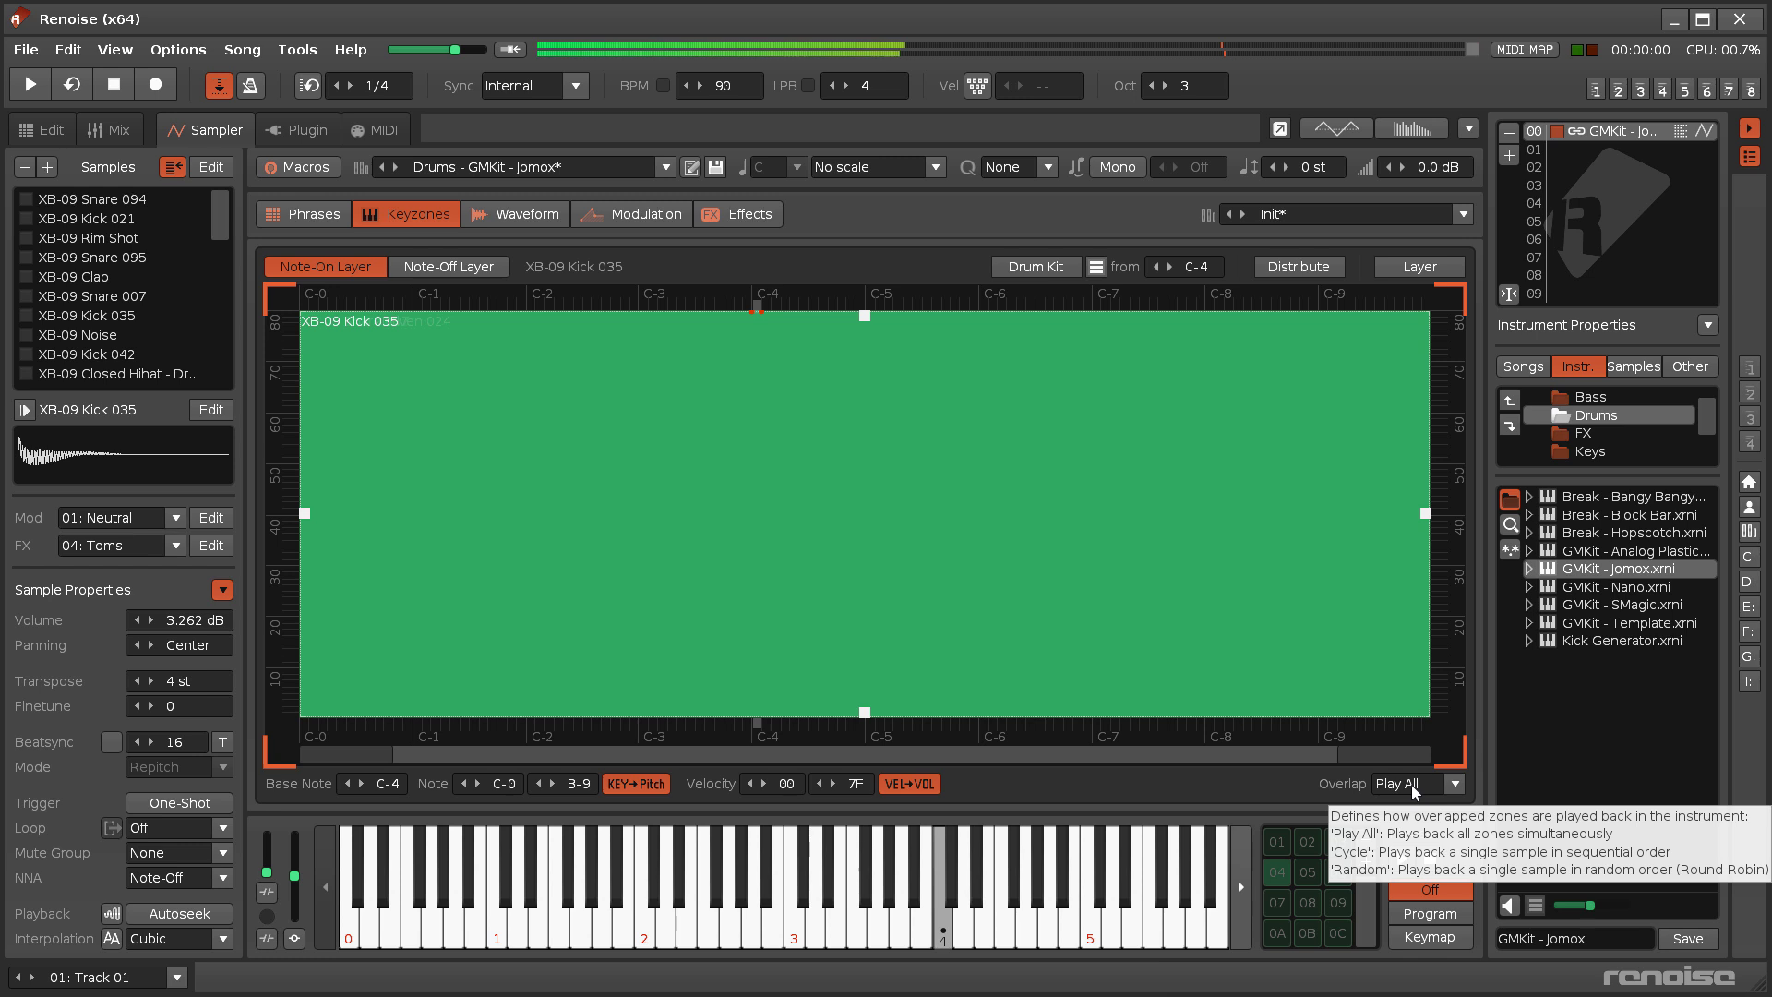
click(1413, 785)
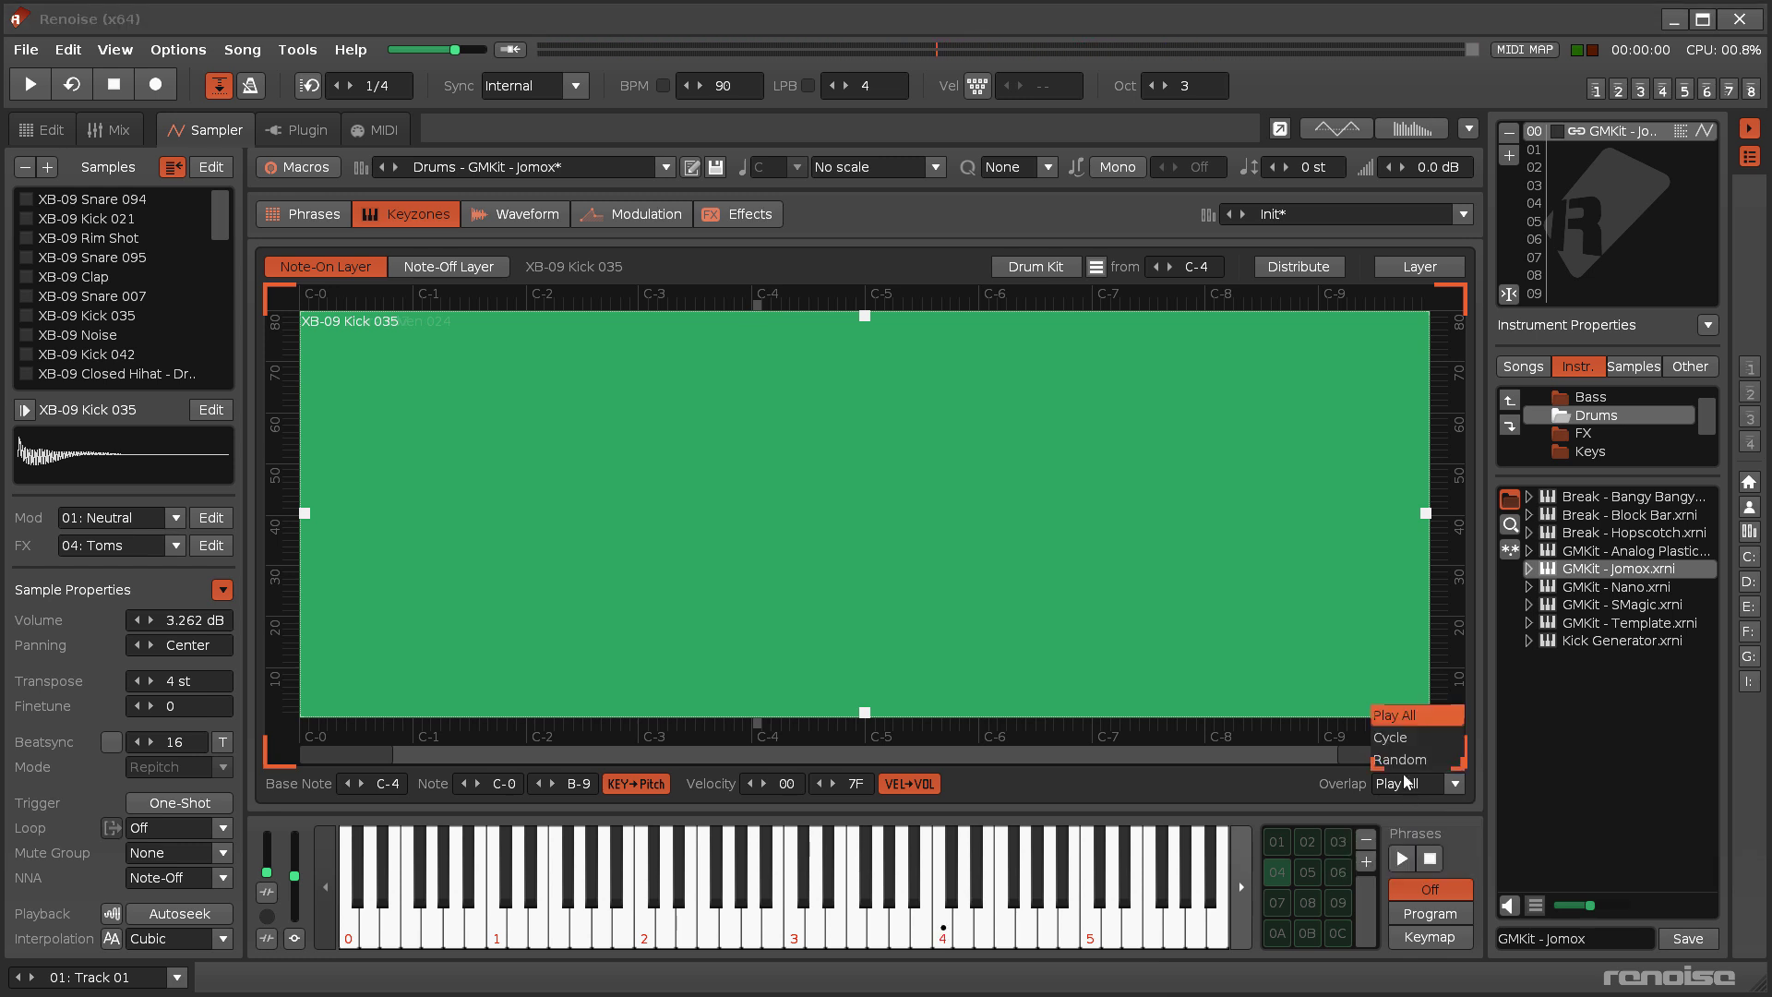
click(1412, 735)
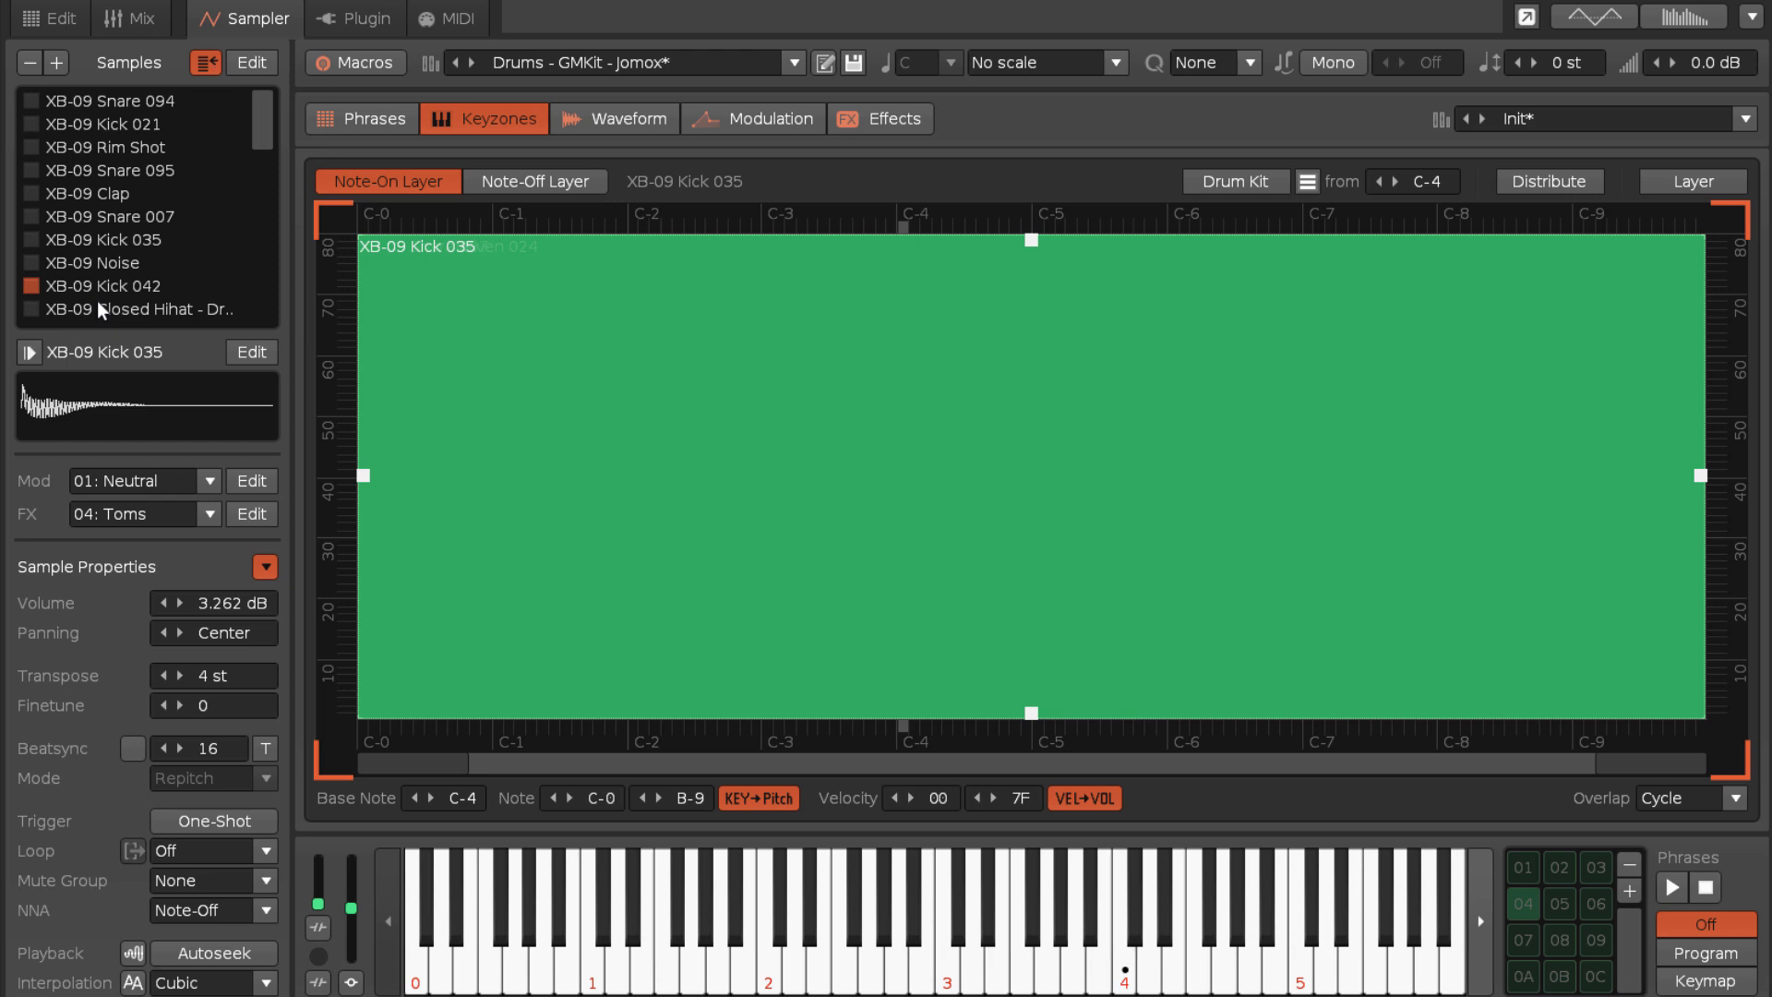
click(1672, 797)
click(1689, 772)
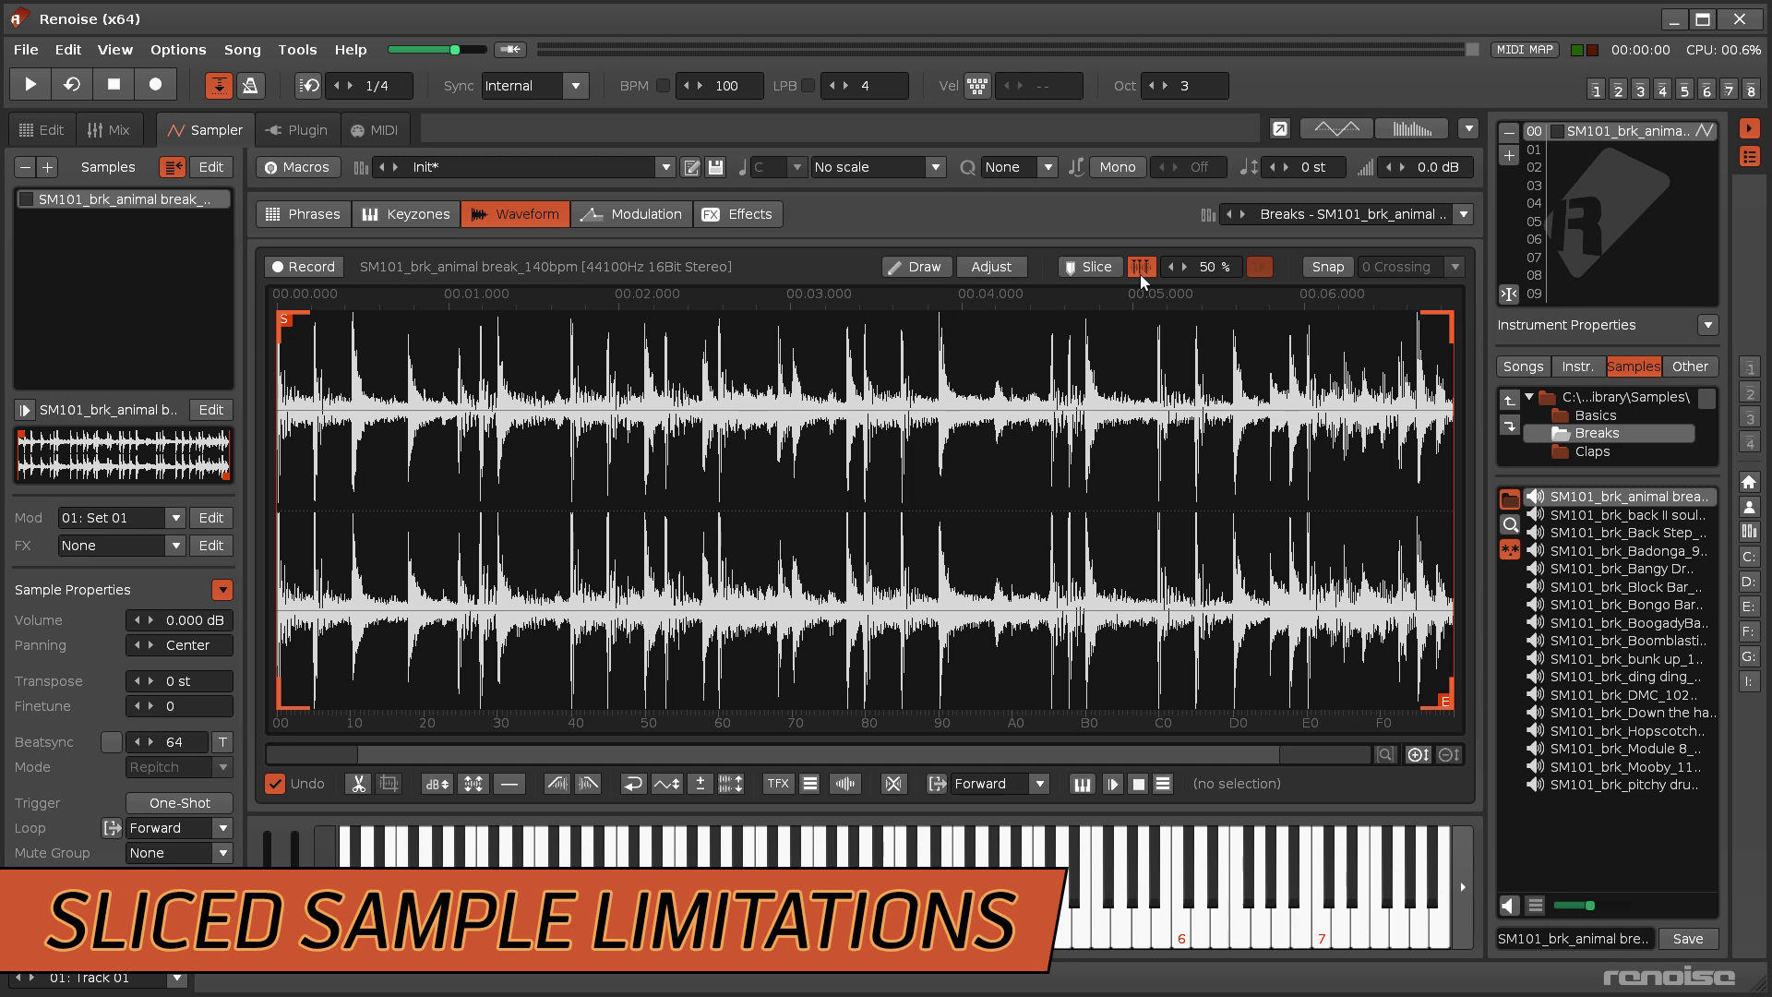
- Slice the break in the Waveform editor and view the slices' keyzone mapping
click(1141, 267)
click(423, 217)
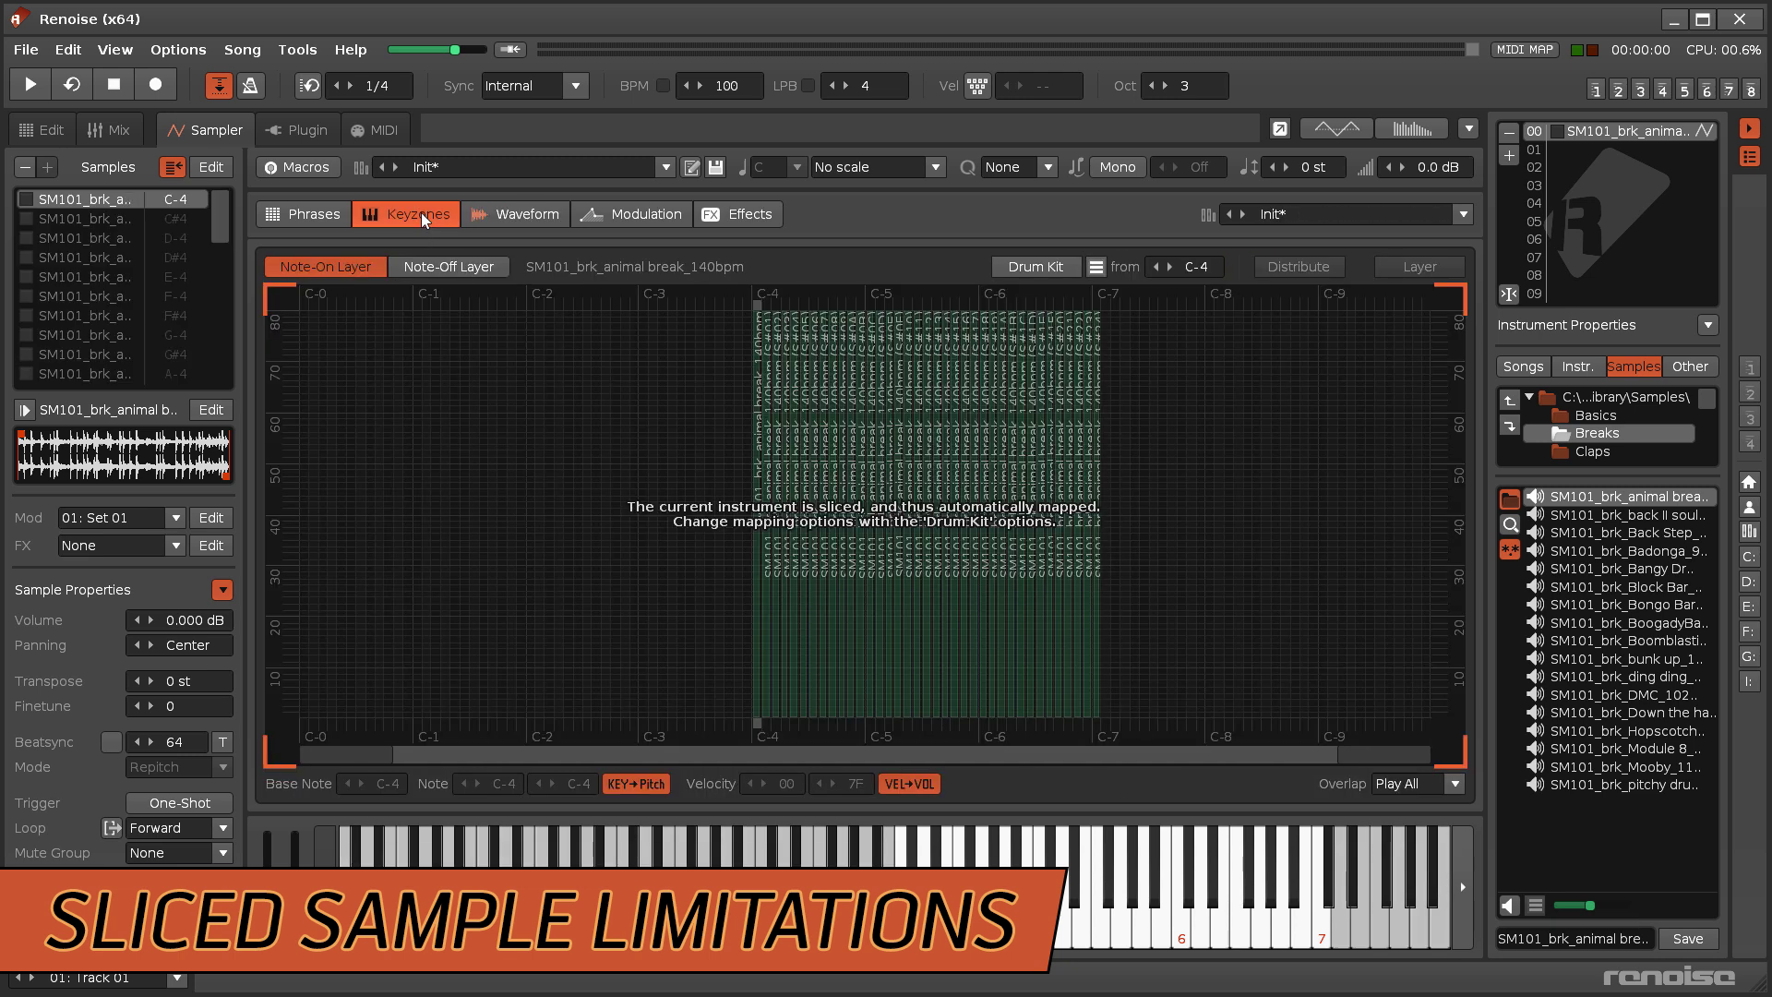
right_click(115, 203)
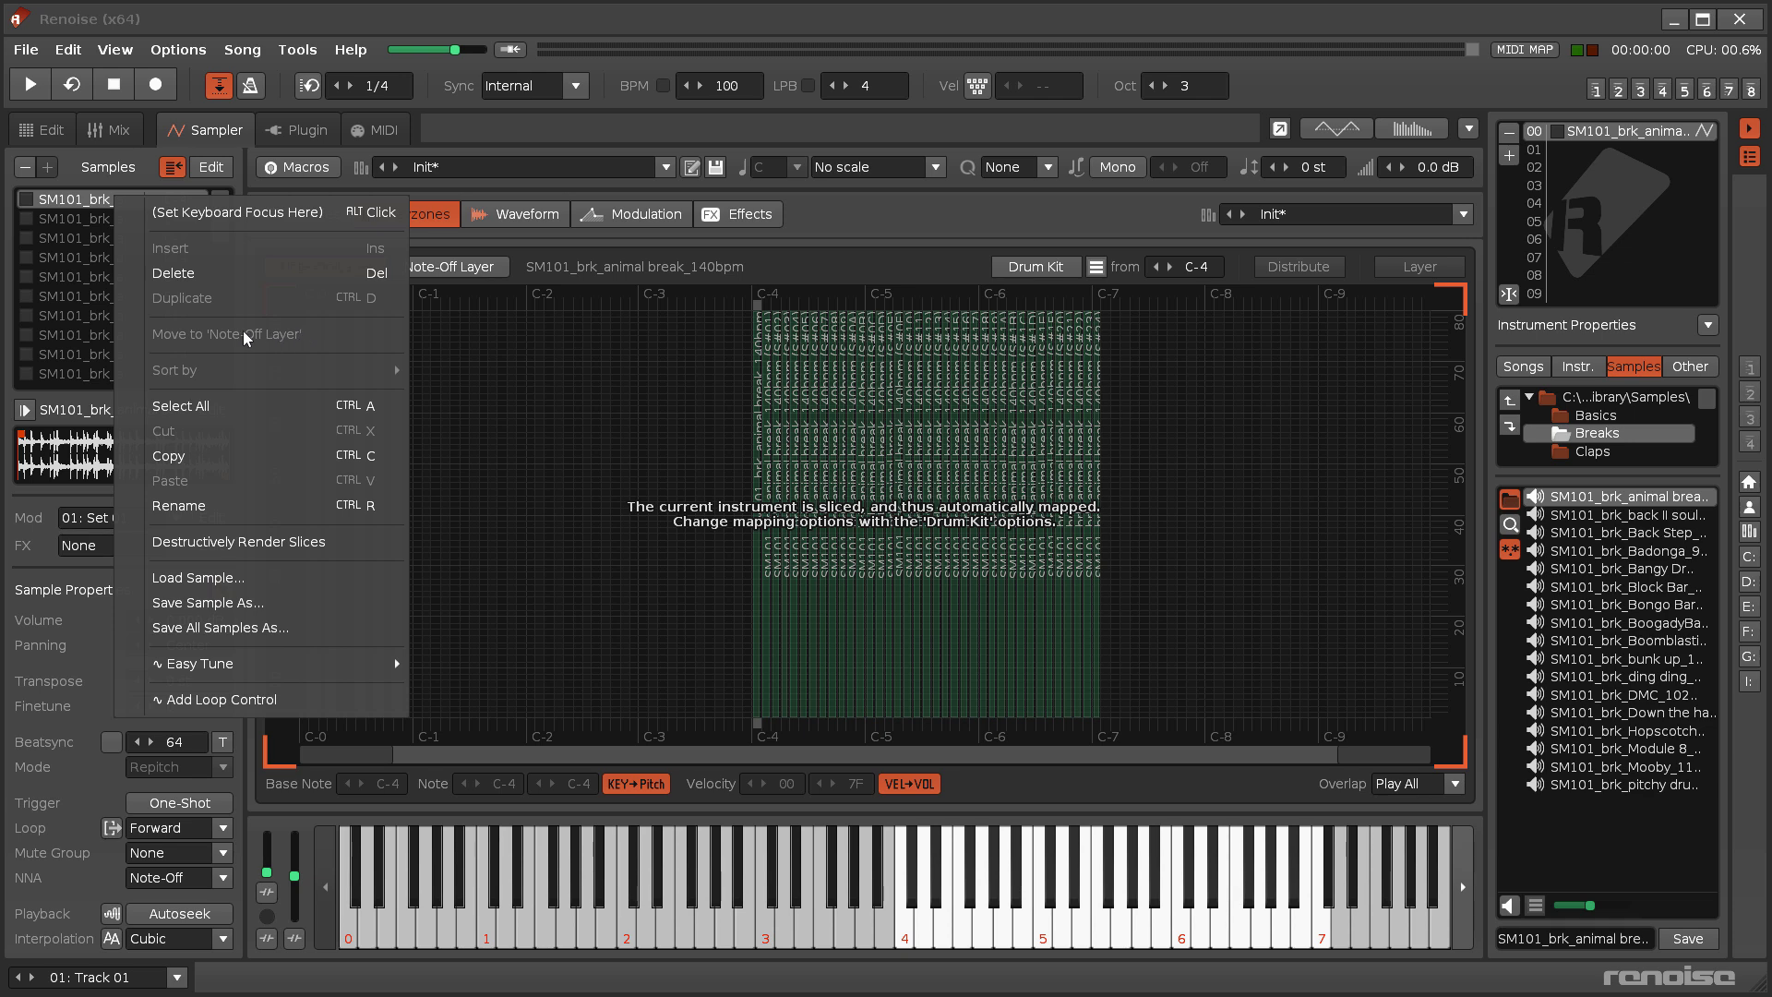
click(803, 260)
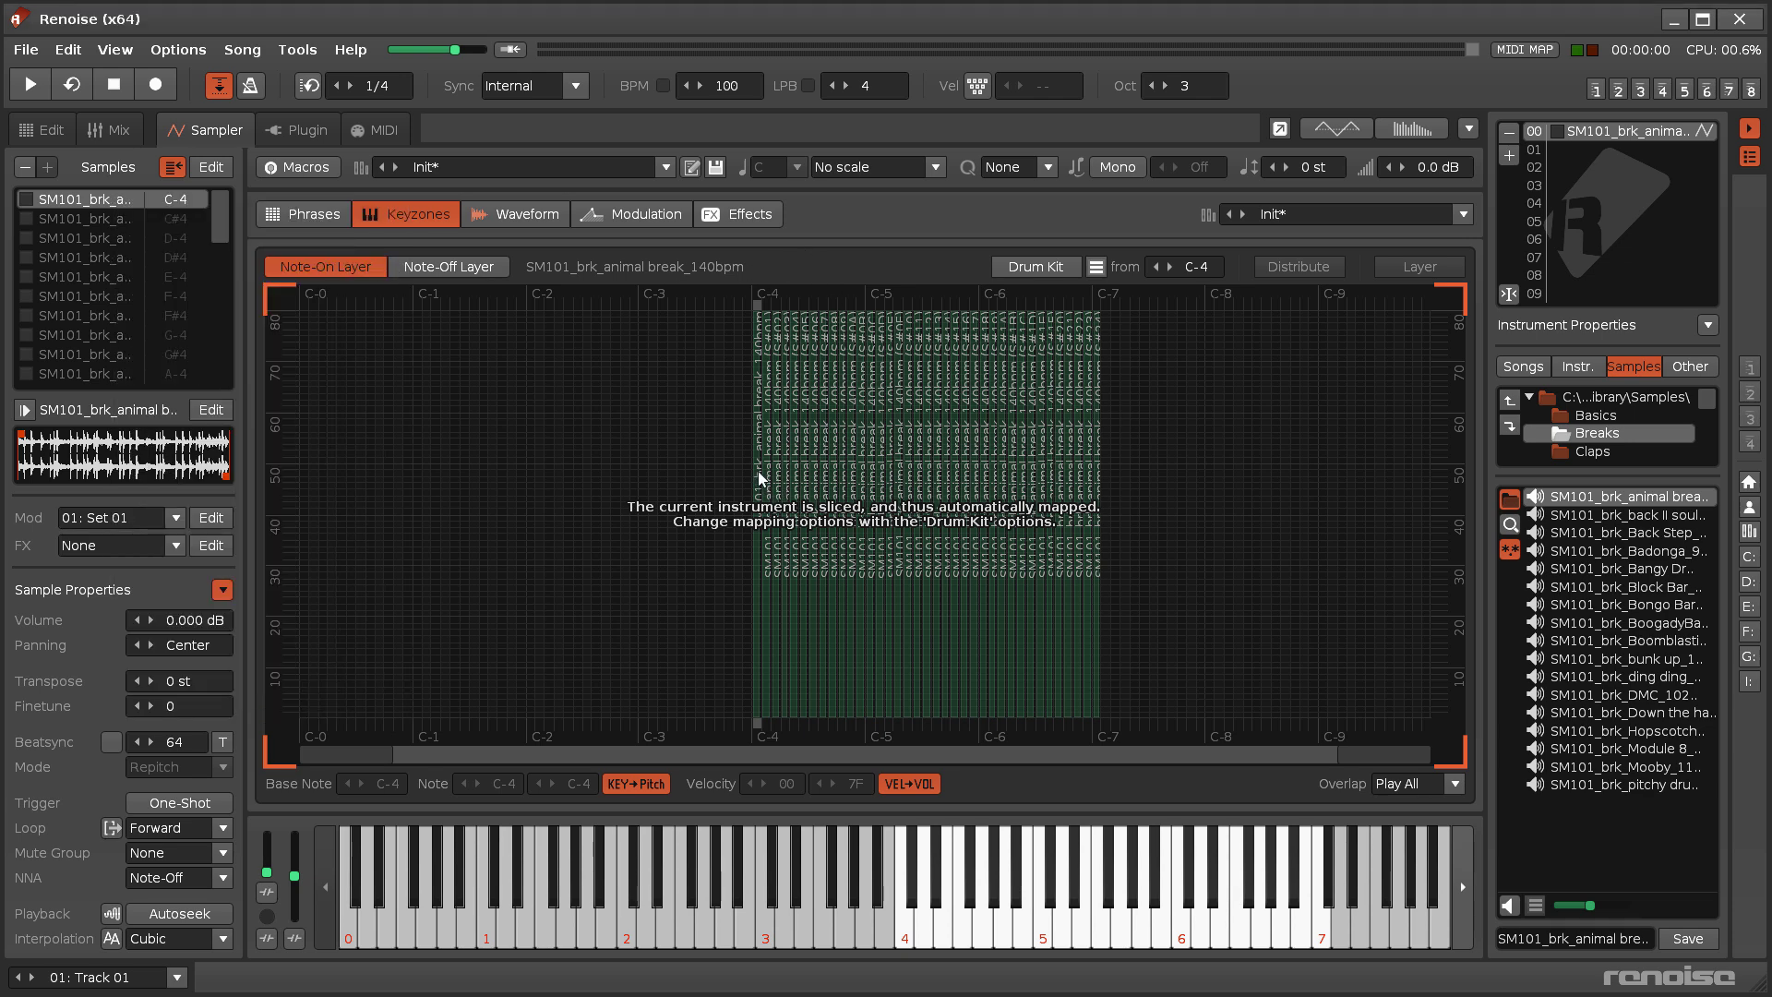
- Remap the slices via Drum Kit options with the full break on C-4, then destructively render them
click(1095, 267)
click(1139, 319)
click(1046, 270)
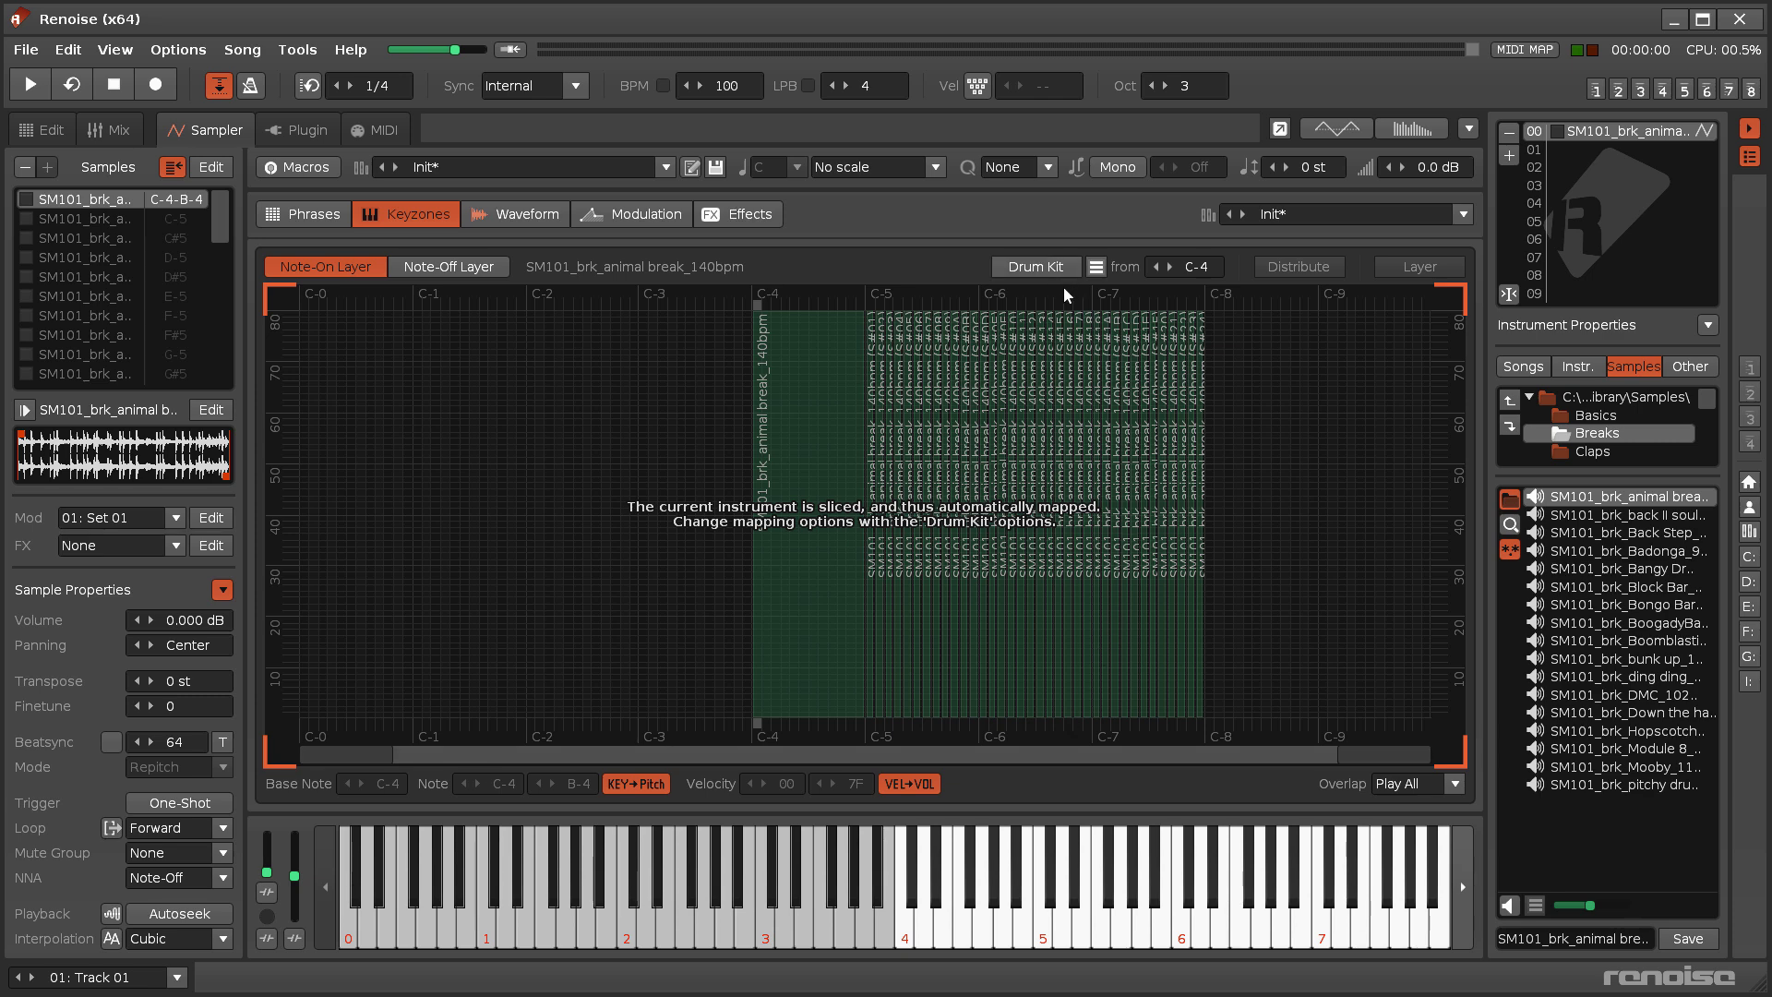
right_click(100, 260)
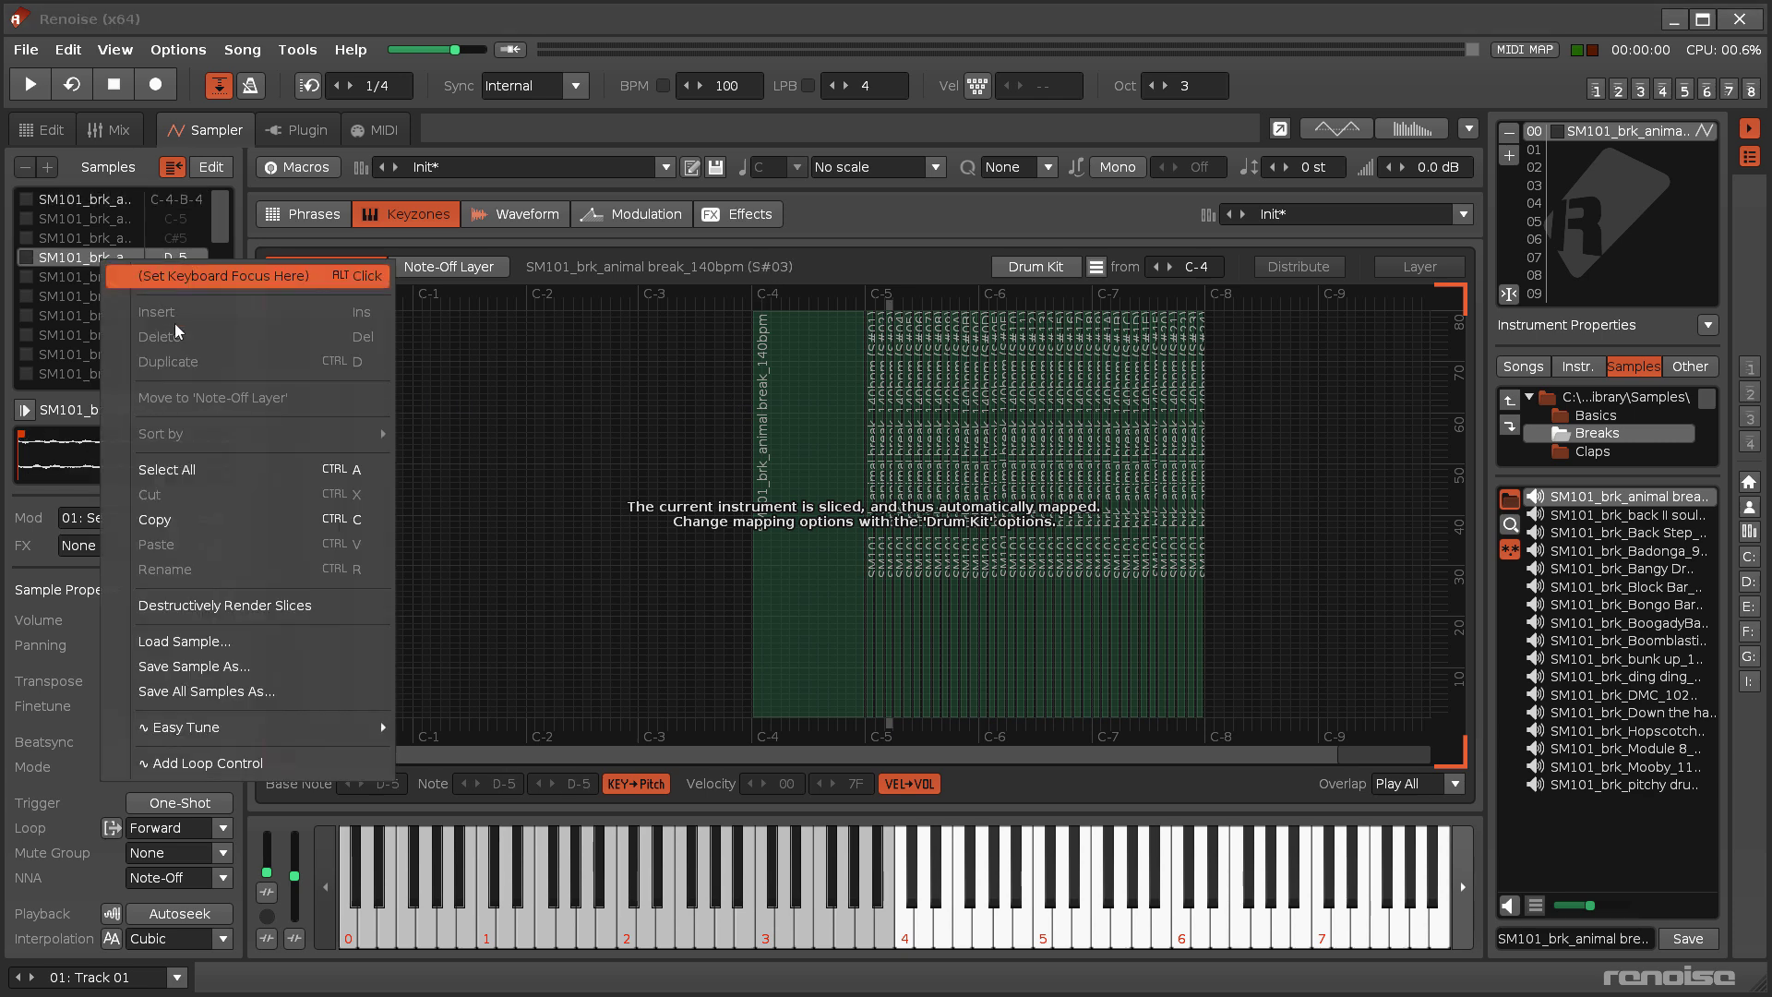
click(268, 612)
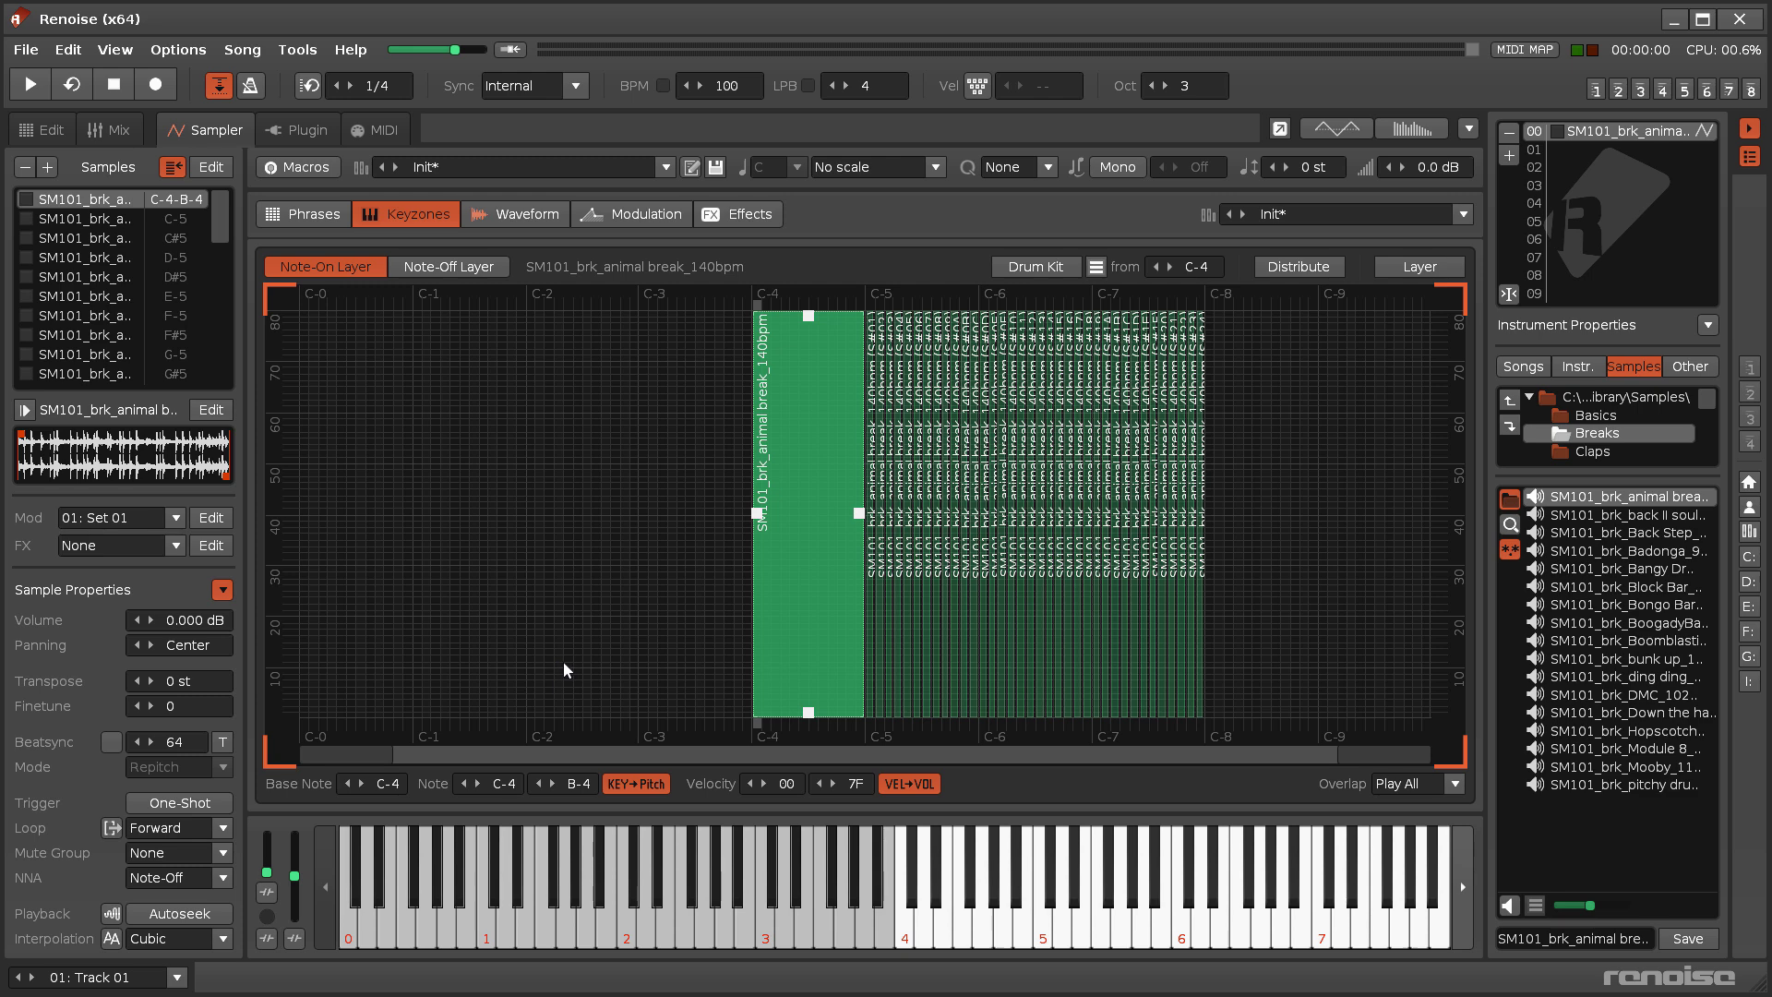